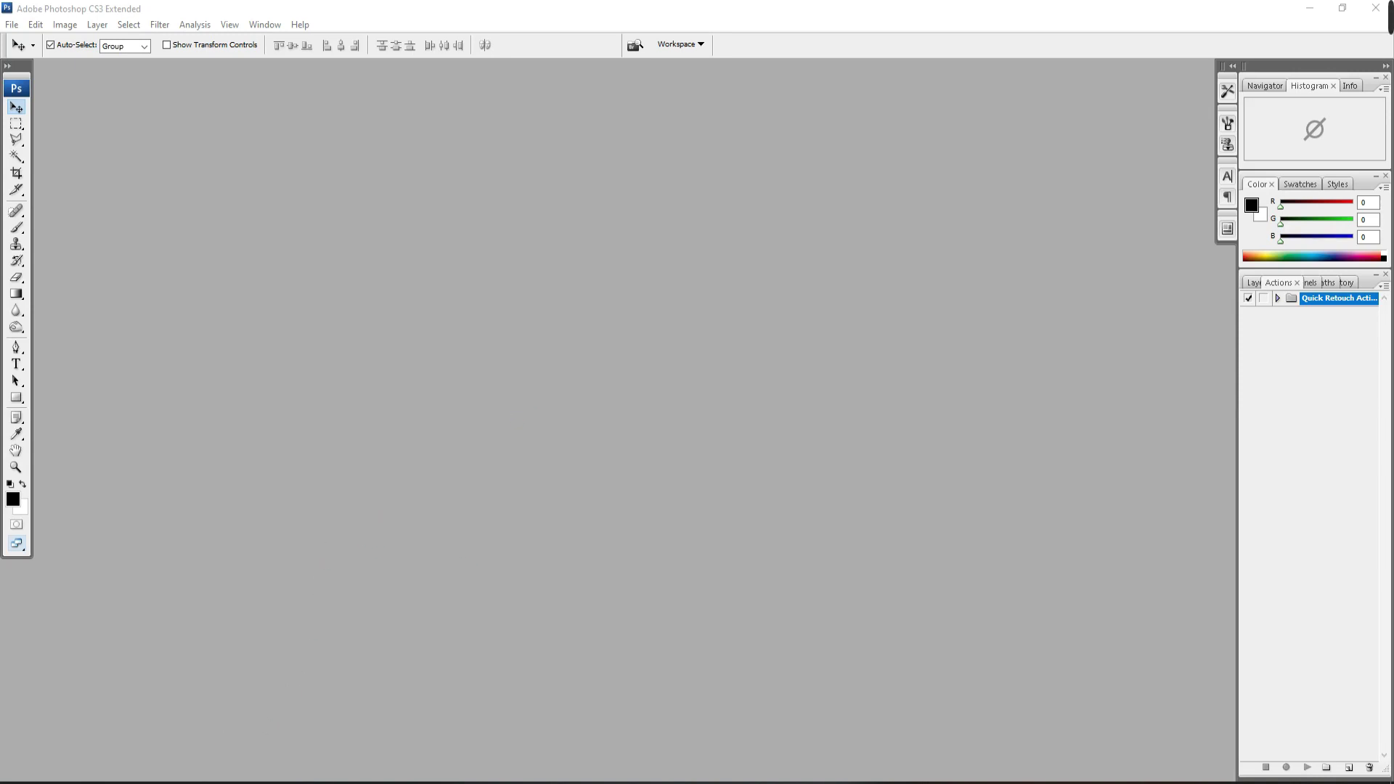
# In the 12.11.22 folder, select IMG_20221018_073050_923, the boy against the brick wall
pyautogui.hotkey('alt', 'Tab')
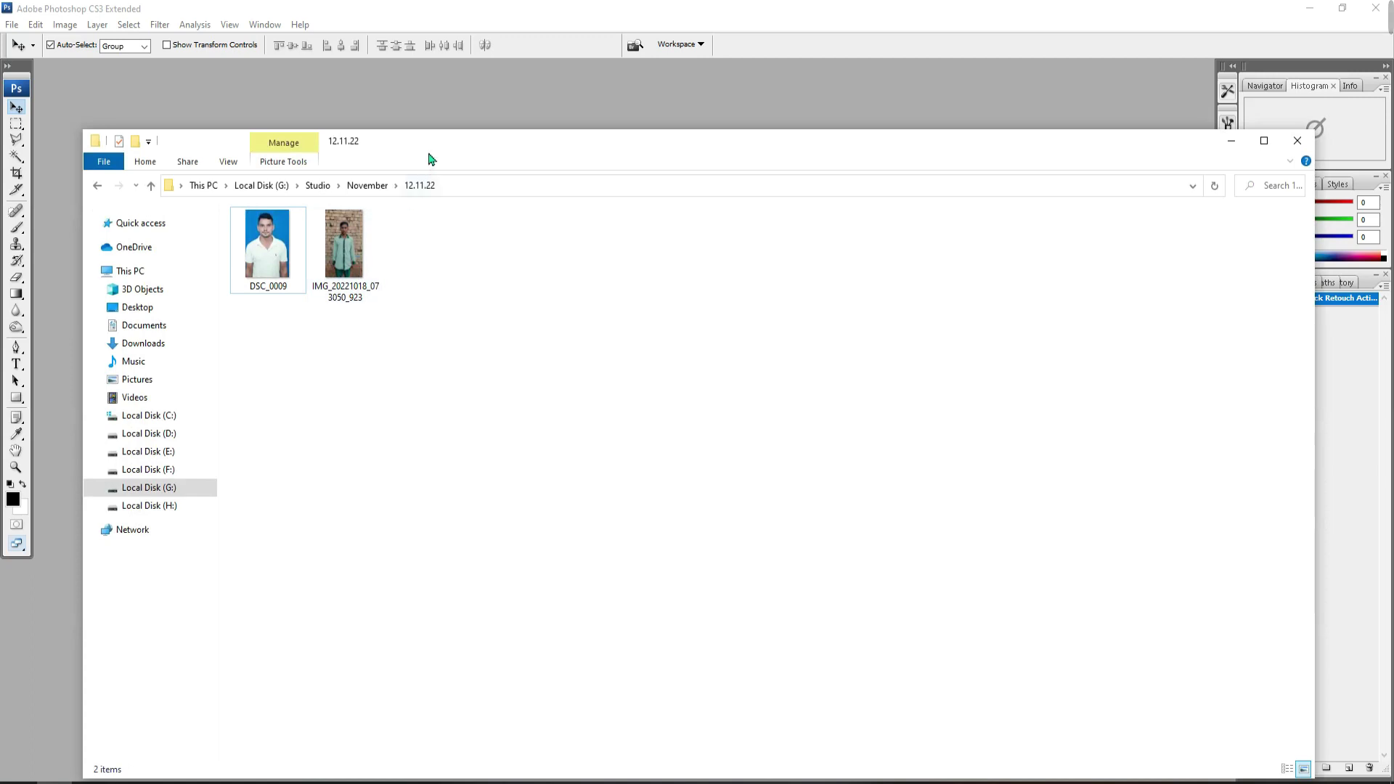
pyautogui.click(345, 251)
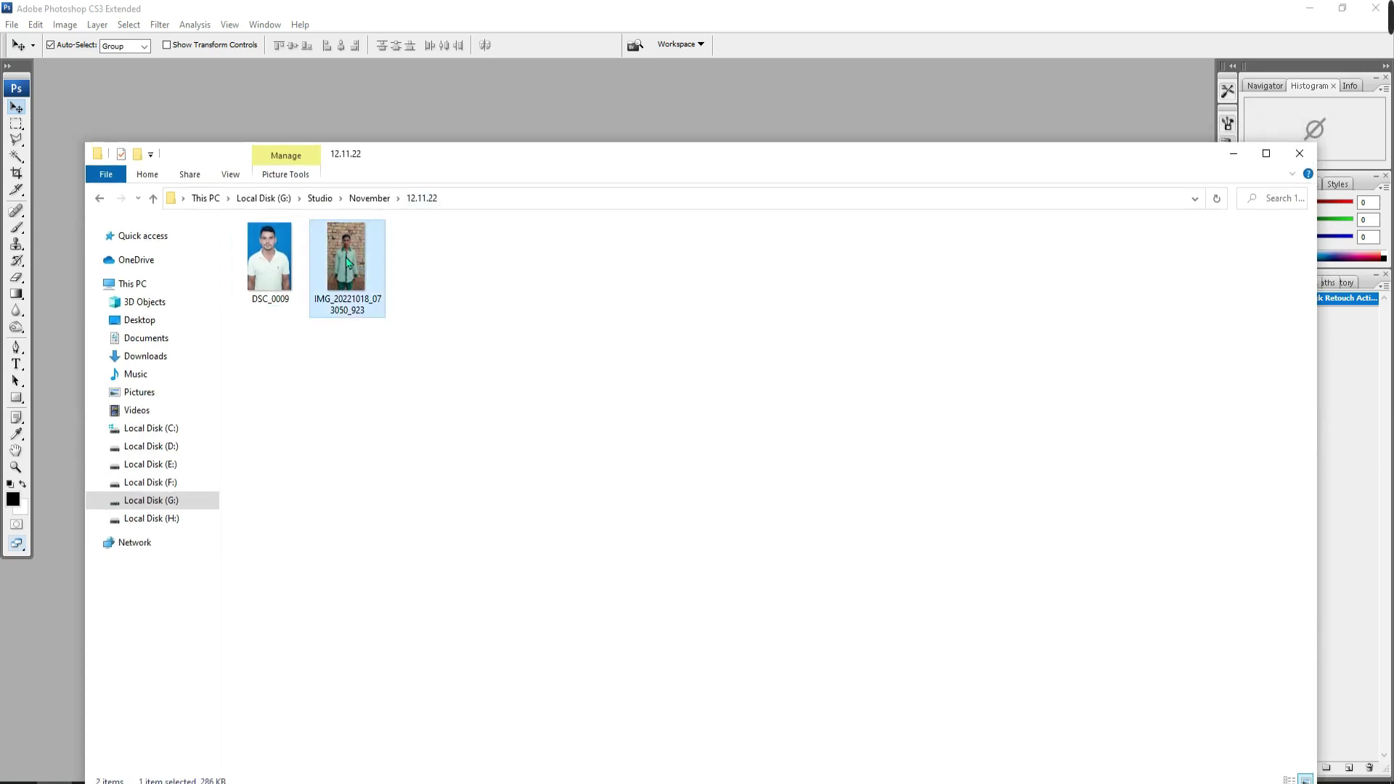
pyautogui.click(279, 265)
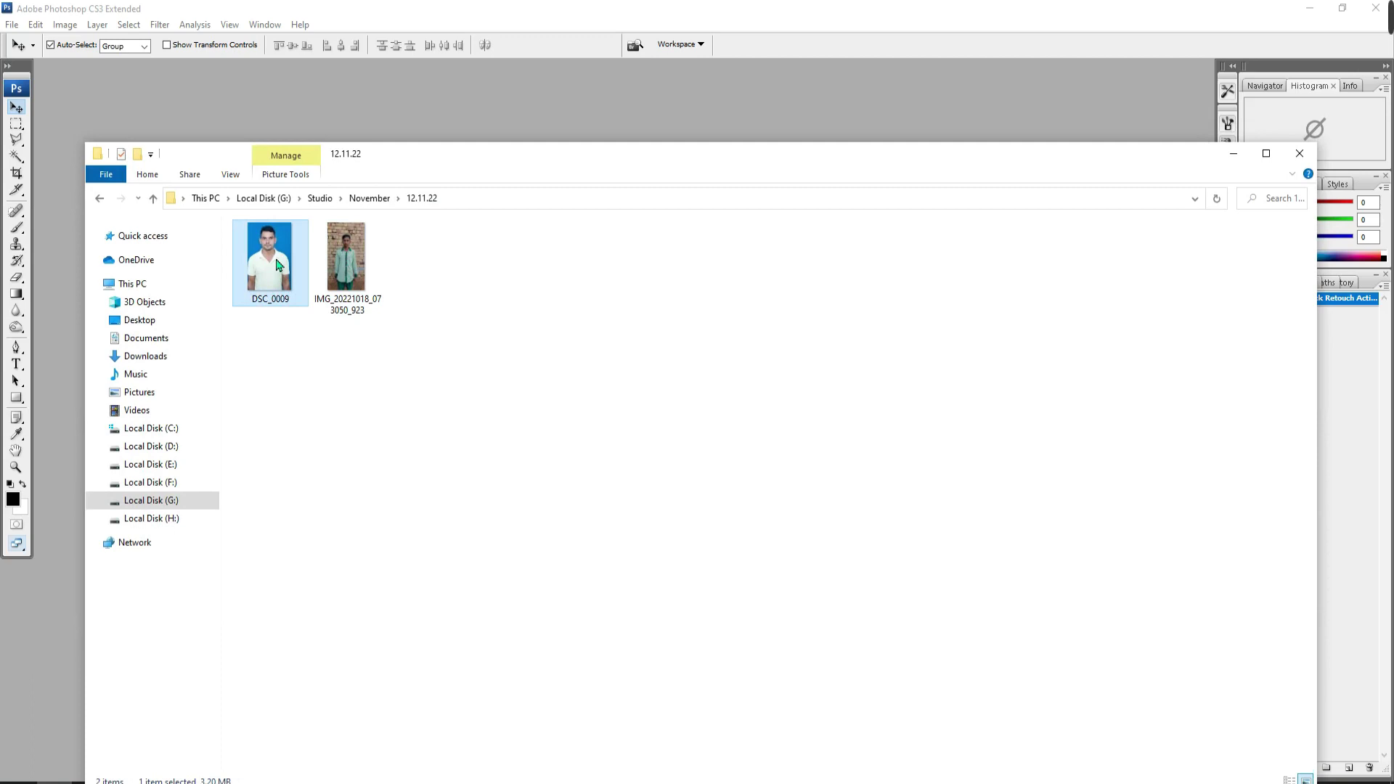
pyautogui.click(356, 285)
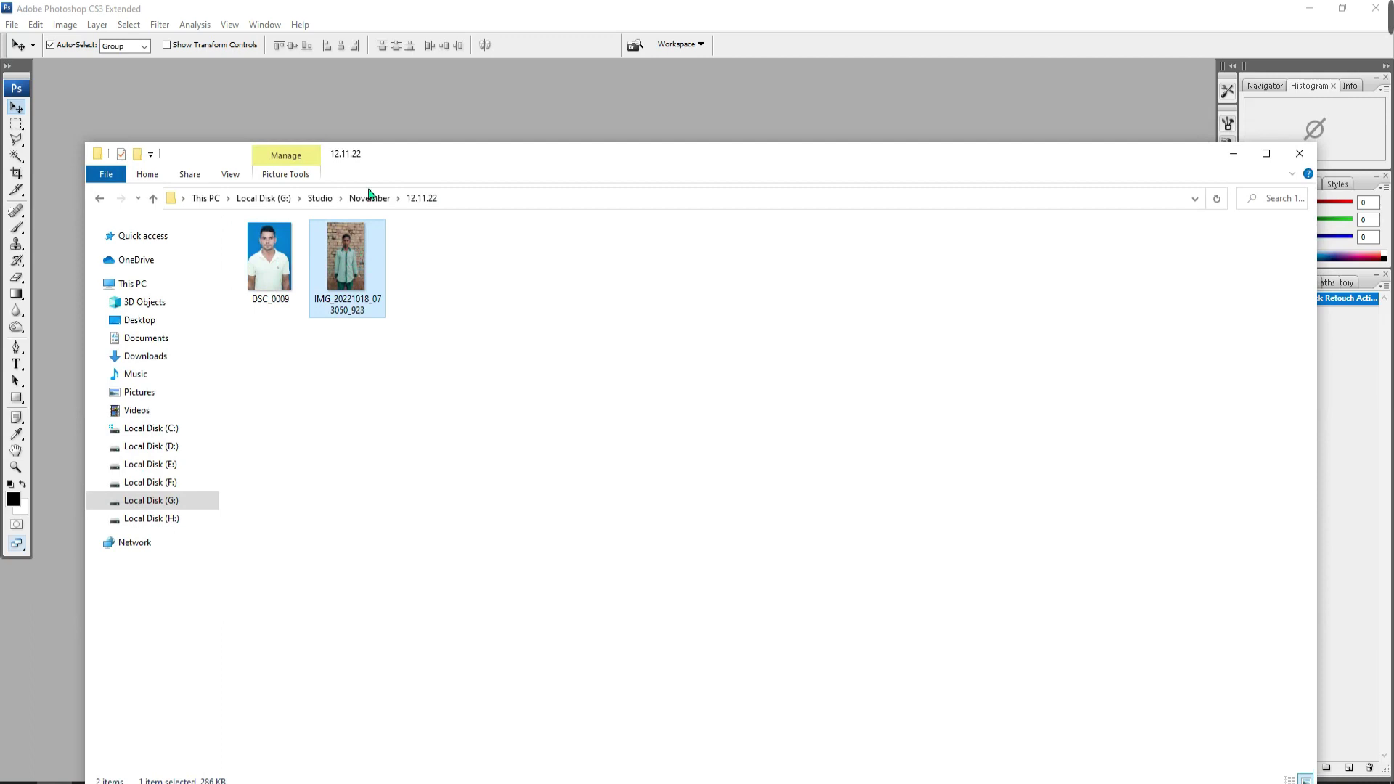
# Open IMG_20221018_073050_923 in Photoshop, go full screen without panels, and zoom in on his face
pyautogui.doubleClick(392, 113)
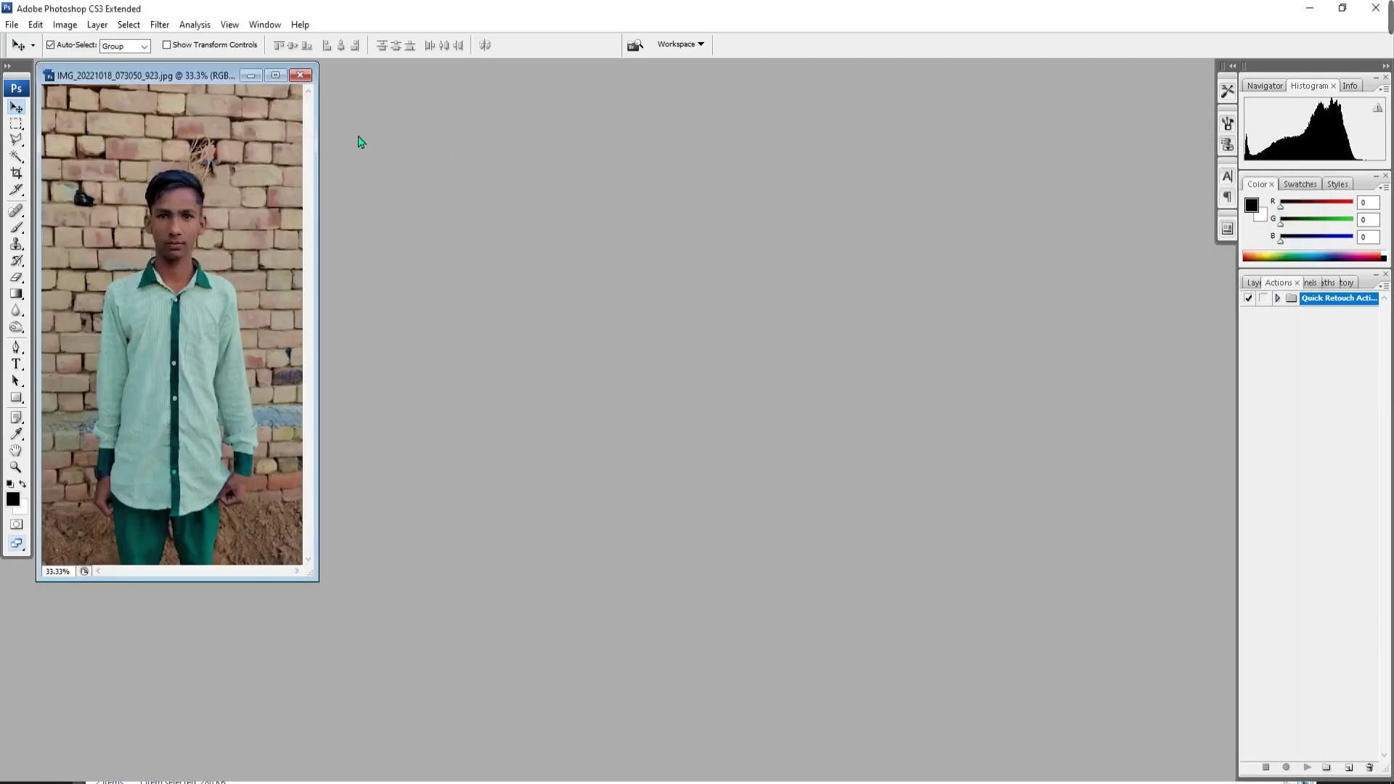
pyautogui.hotkey('ctrl', '0')
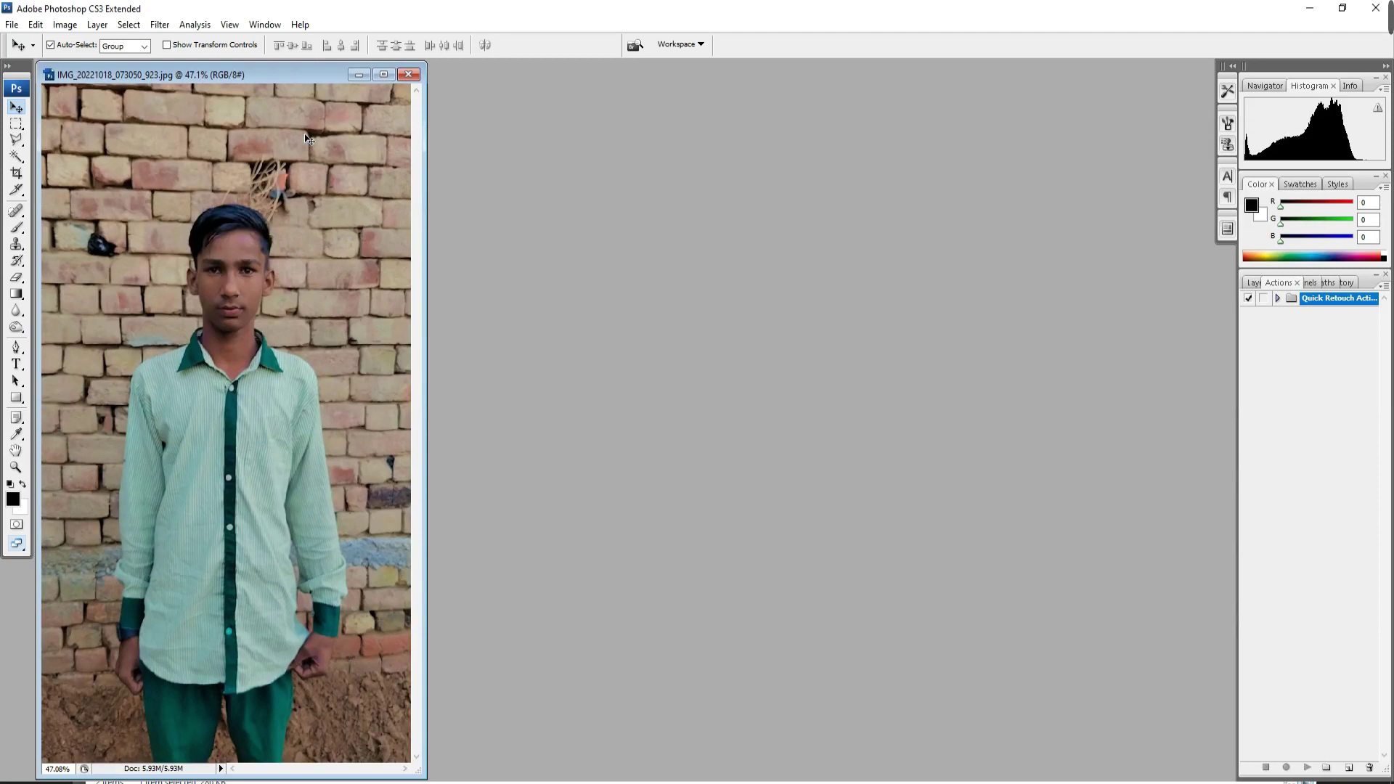
pyautogui.press('f')
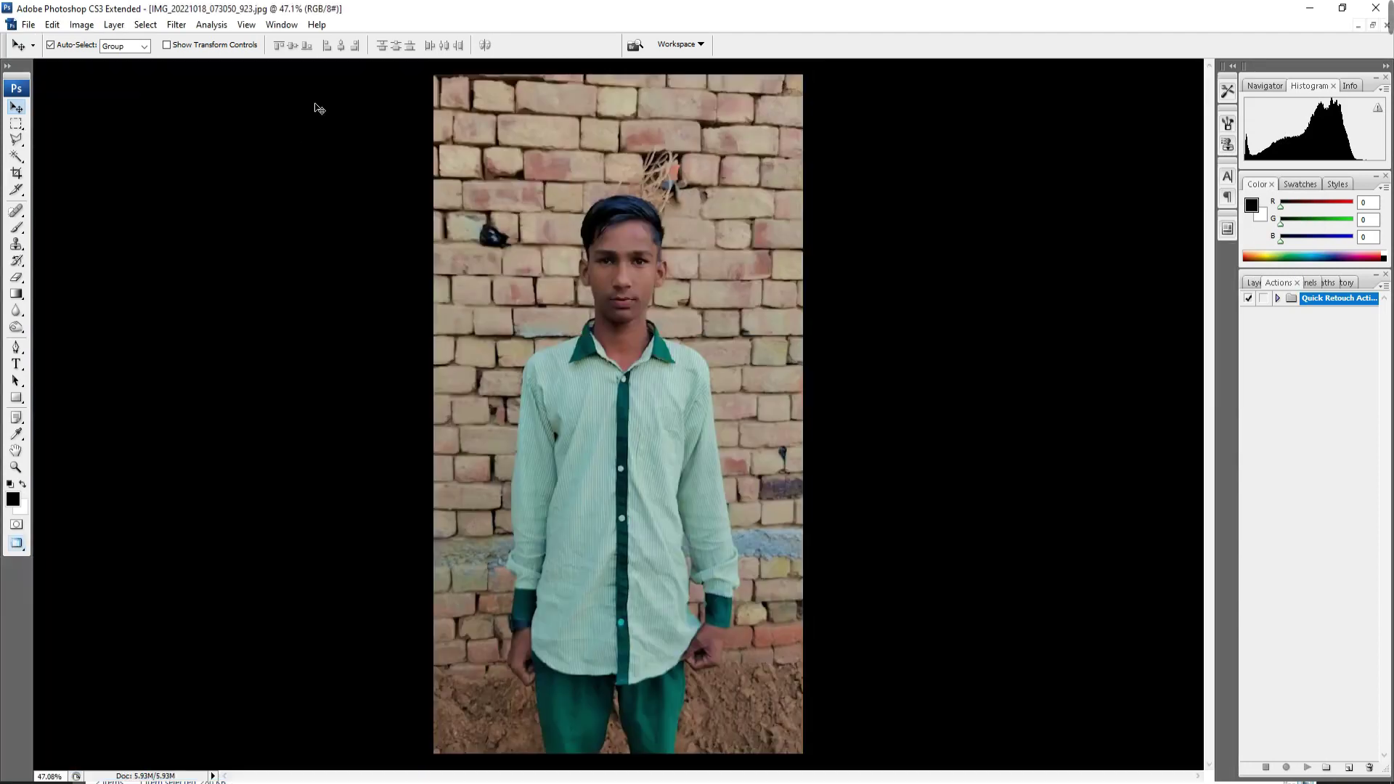
pyautogui.press('f')
pyautogui.press('Tab')
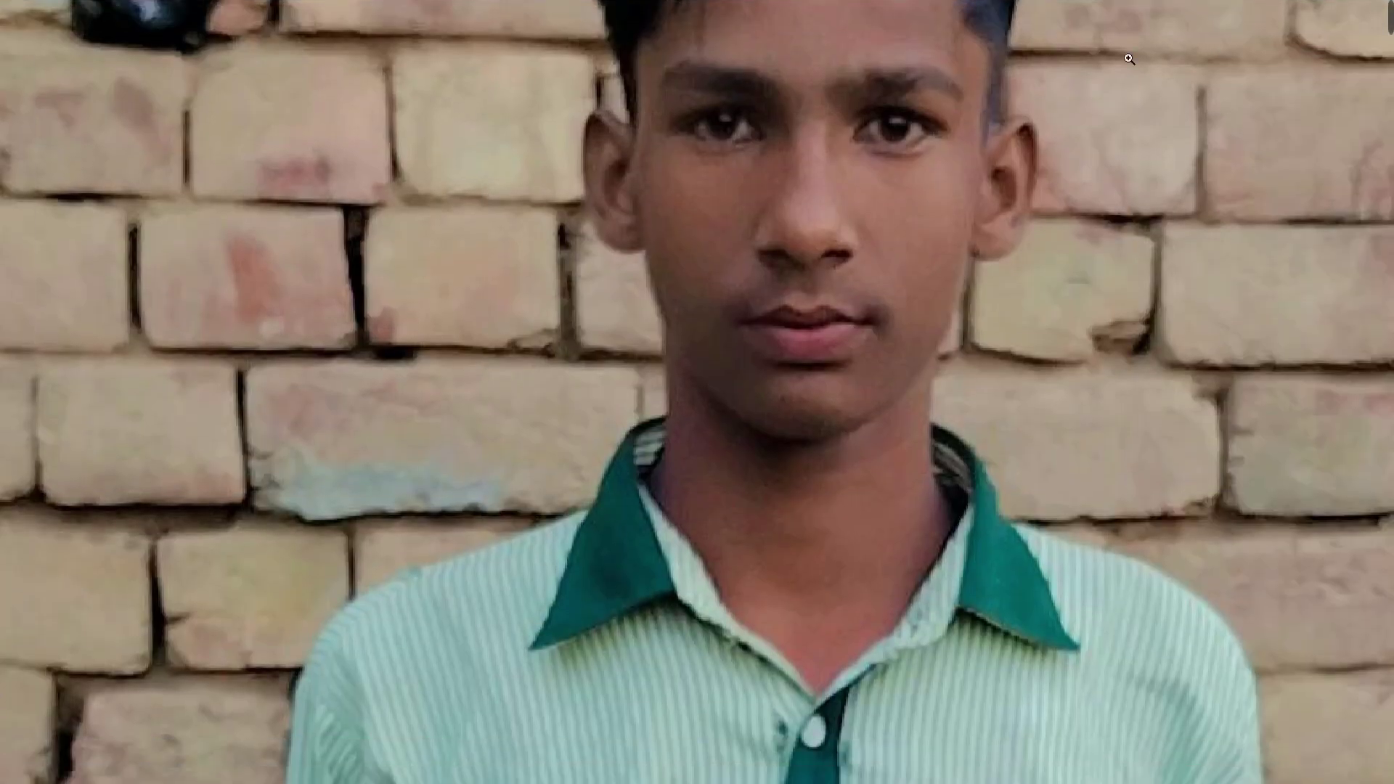
pyautogui.press('z')
pyautogui.click(888, 254)
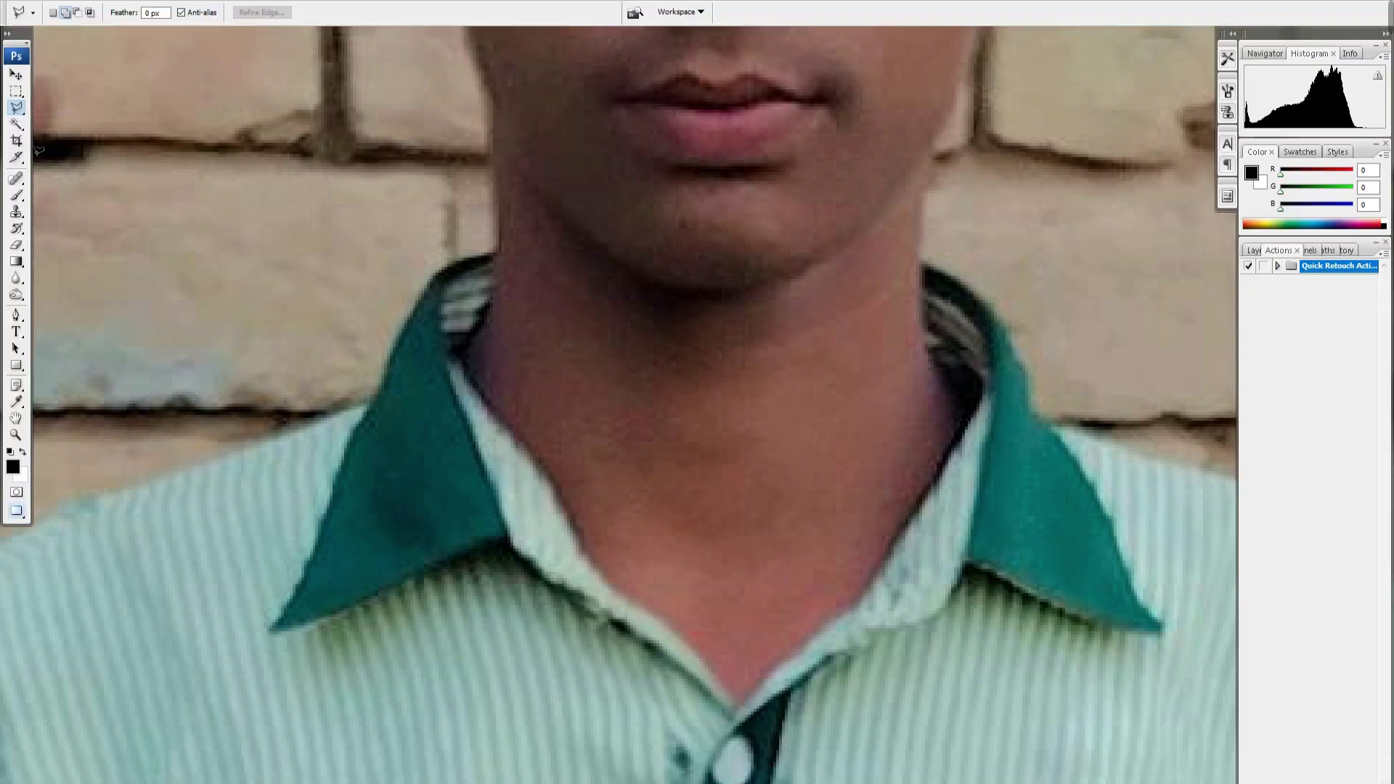
# Trace a Polygonal Lasso outline around the boy's shoulder, collar, neck and ear
pyautogui.click(17, 108)
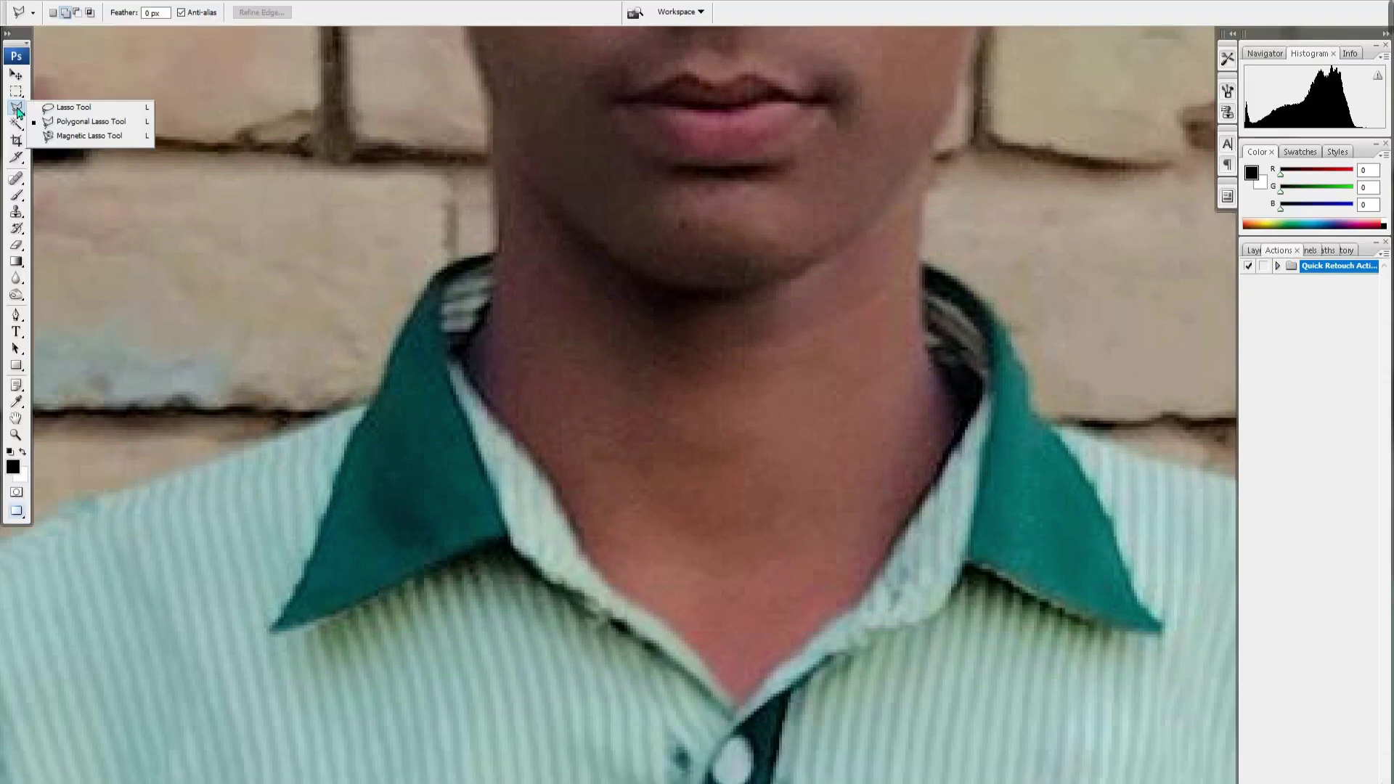
pyautogui.click(93, 121)
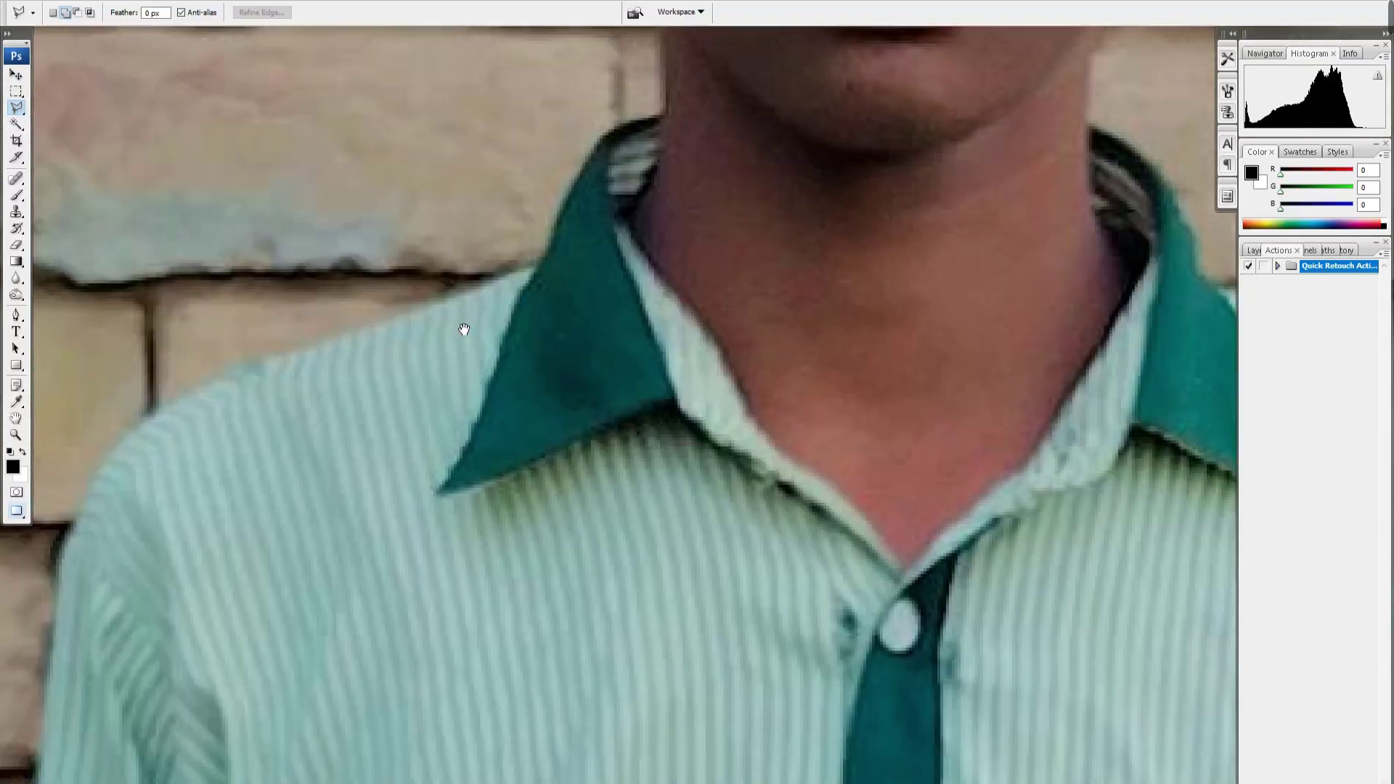
pyautogui.click(196, 421)
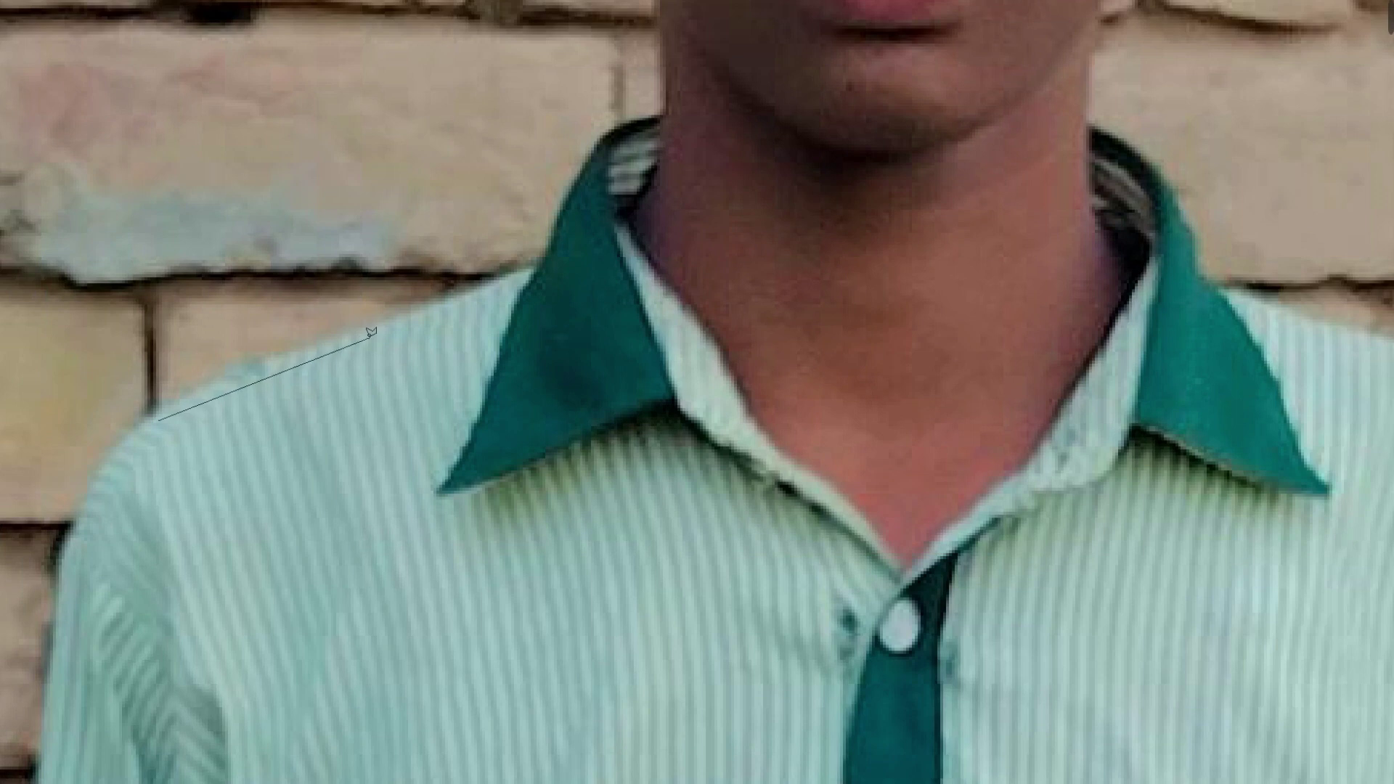
pyautogui.click(543, 263)
pyautogui.click(610, 157)
pyautogui.click(654, 125)
pyautogui.moveTo(672, 119); pyautogui.dragTo(528, 472)
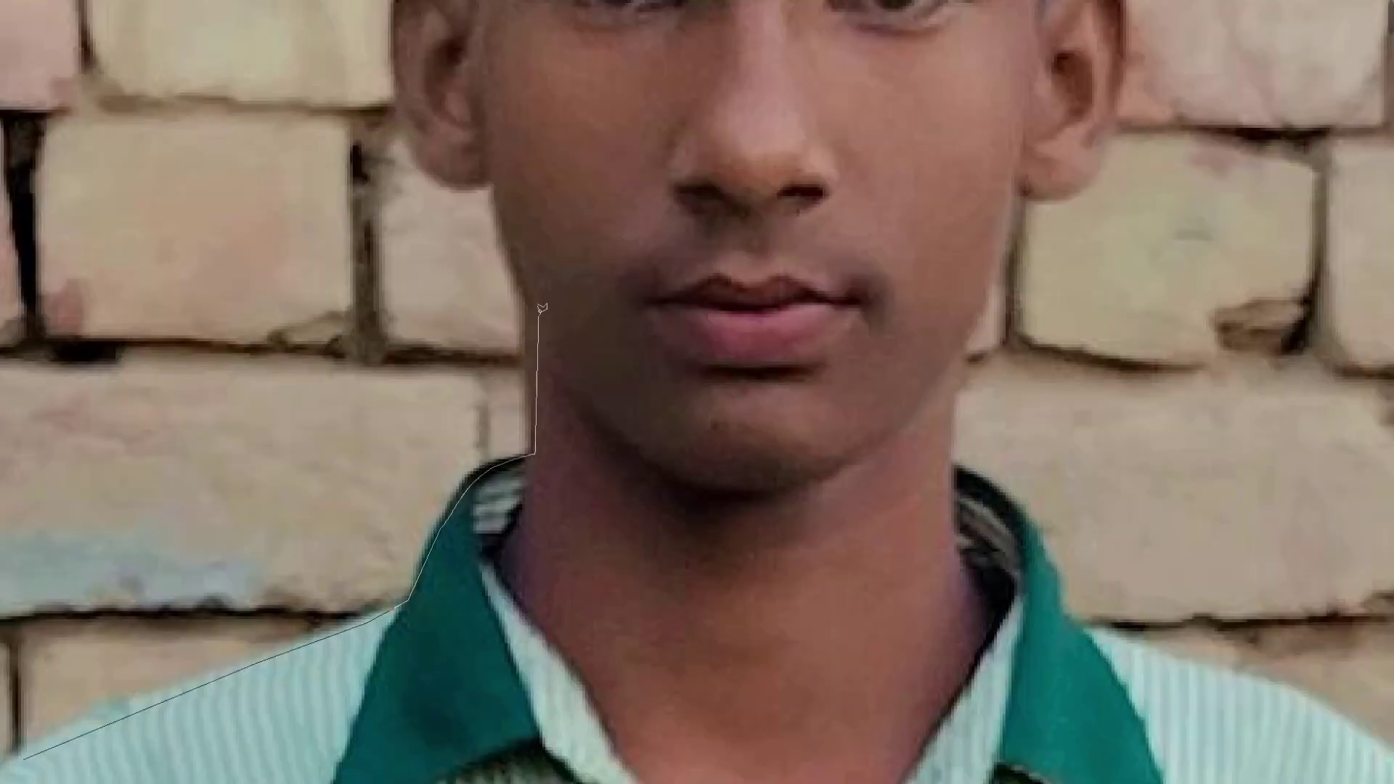
pyautogui.click(530, 323)
pyautogui.moveTo(448, 367)
pyautogui.mouseDown()
pyautogui.moveTo(443, 436)
pyautogui.moveTo(389, 620)
pyautogui.mouseUp()
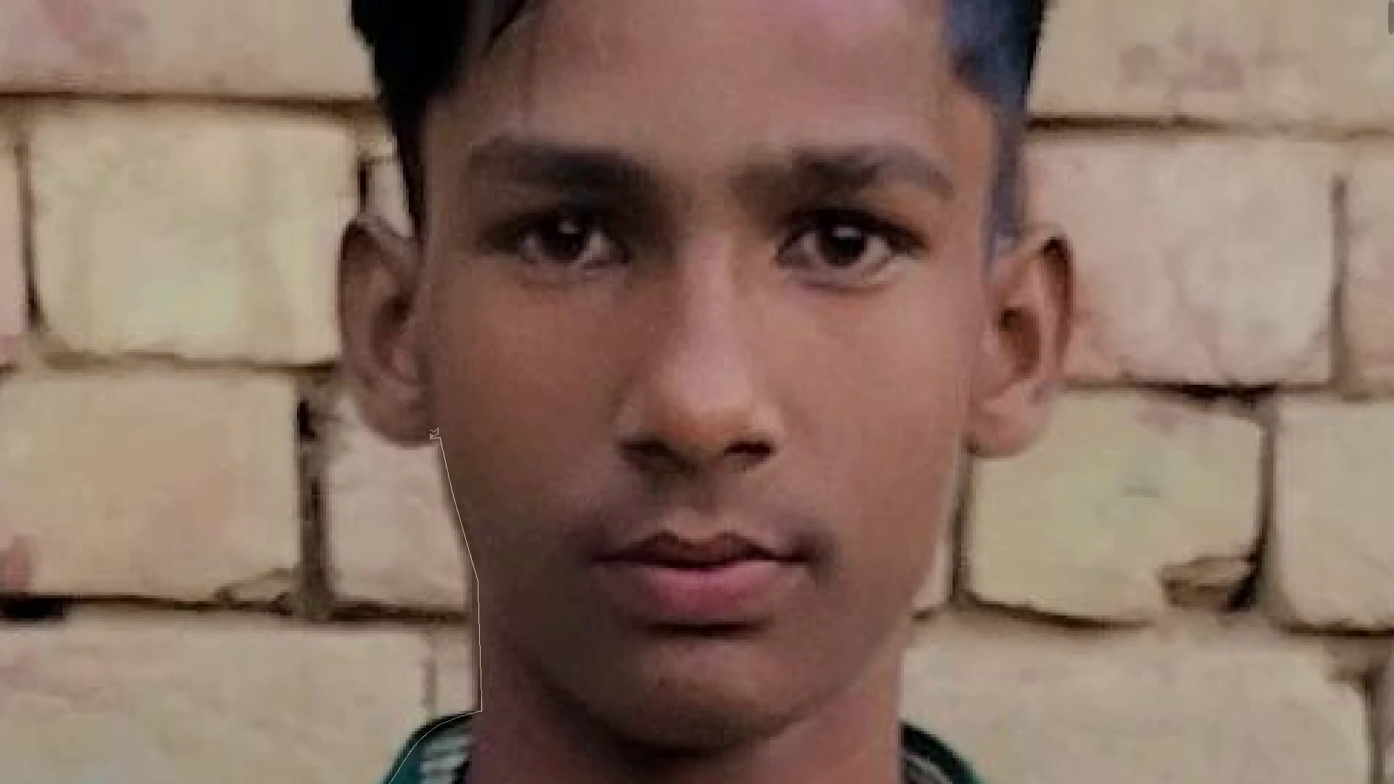
pyautogui.moveTo(423, 433)
pyautogui.mouseDown()
pyautogui.moveTo(346, 254)
pyautogui.moveTo(378, 219)
pyautogui.moveTo(350, 429)
pyautogui.moveTo(330, 356)
pyautogui.moveTo(342, 261)
pyautogui.moveTo(366, 204)
pyautogui.moveTo(675, 55)
pyautogui.moveTo(926, 157)
pyautogui.moveTo(987, 356)
pyautogui.moveTo(937, 465)
pyautogui.moveTo(841, 236)
pyautogui.moveTo(890, 392)
pyautogui.moveTo(834, 243)
pyautogui.moveTo(744, 493)
pyautogui.moveTo(834, 581)
pyautogui.moveTo(864, 657)
pyautogui.moveTo(915, 341)
pyautogui.moveTo(1075, 494)
pyautogui.moveTo(1102, 501)
pyautogui.moveTo(632, 579)
pyautogui.moveTo(470, 290)
pyautogui.moveTo(473, 104)
pyautogui.mouseUp()
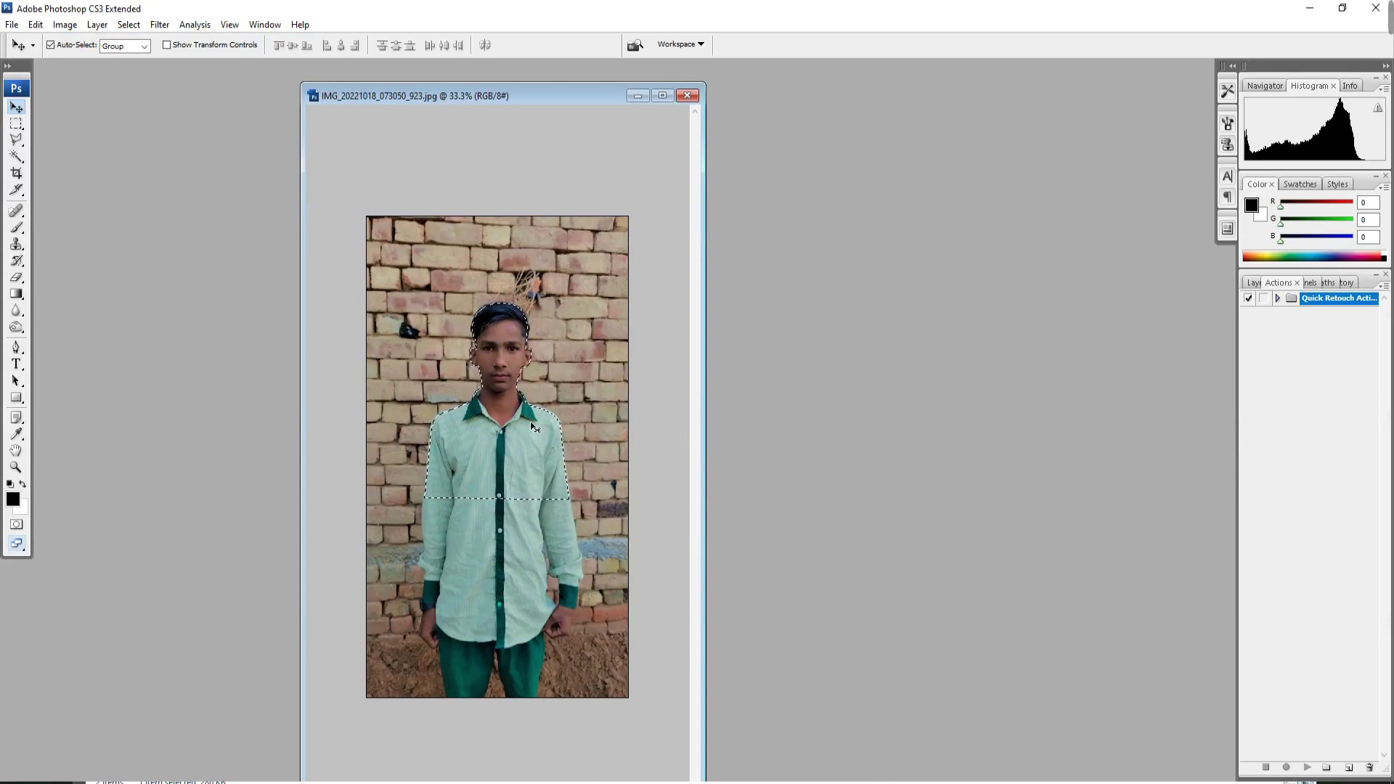
# Feather the outline by 1.2 pixels and invert it to select the brick background
pyautogui.click(134, 33)
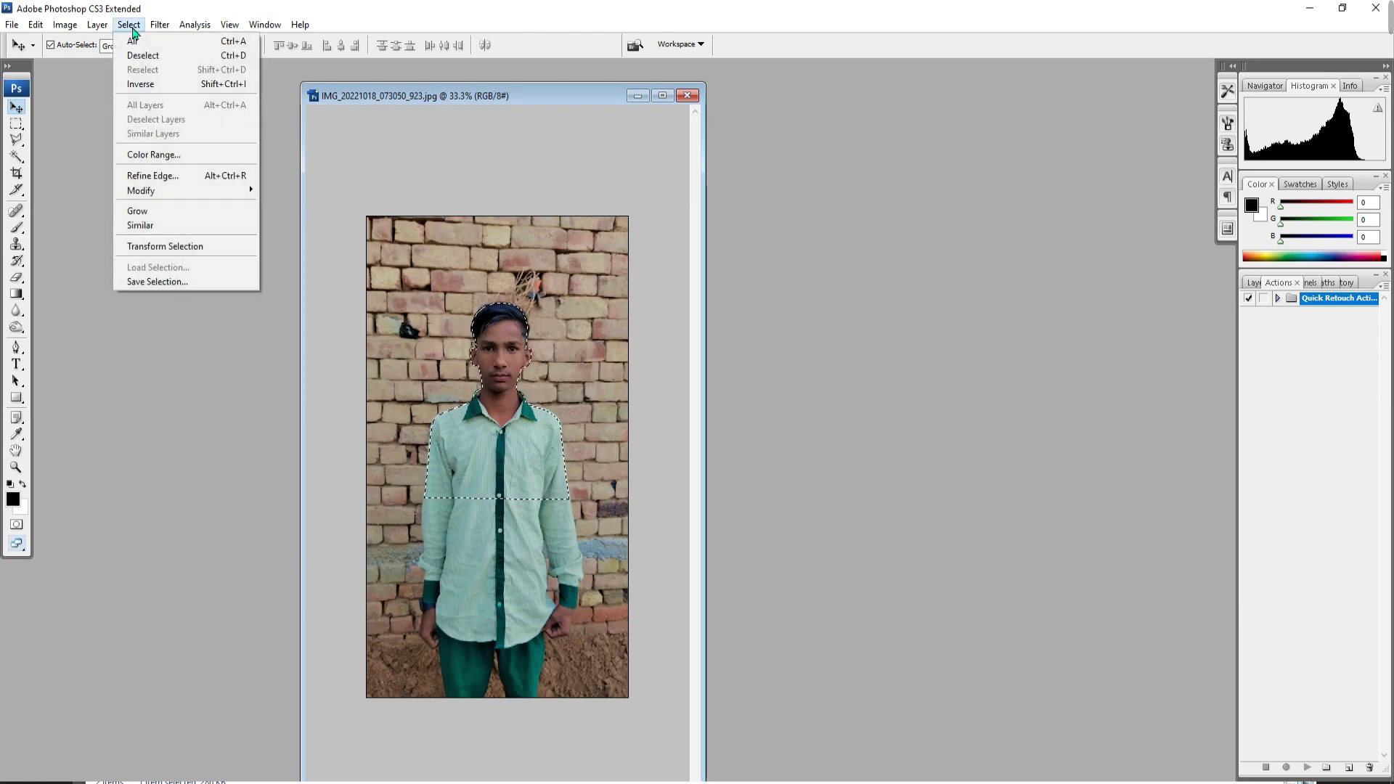
pyautogui.moveTo(142, 190)
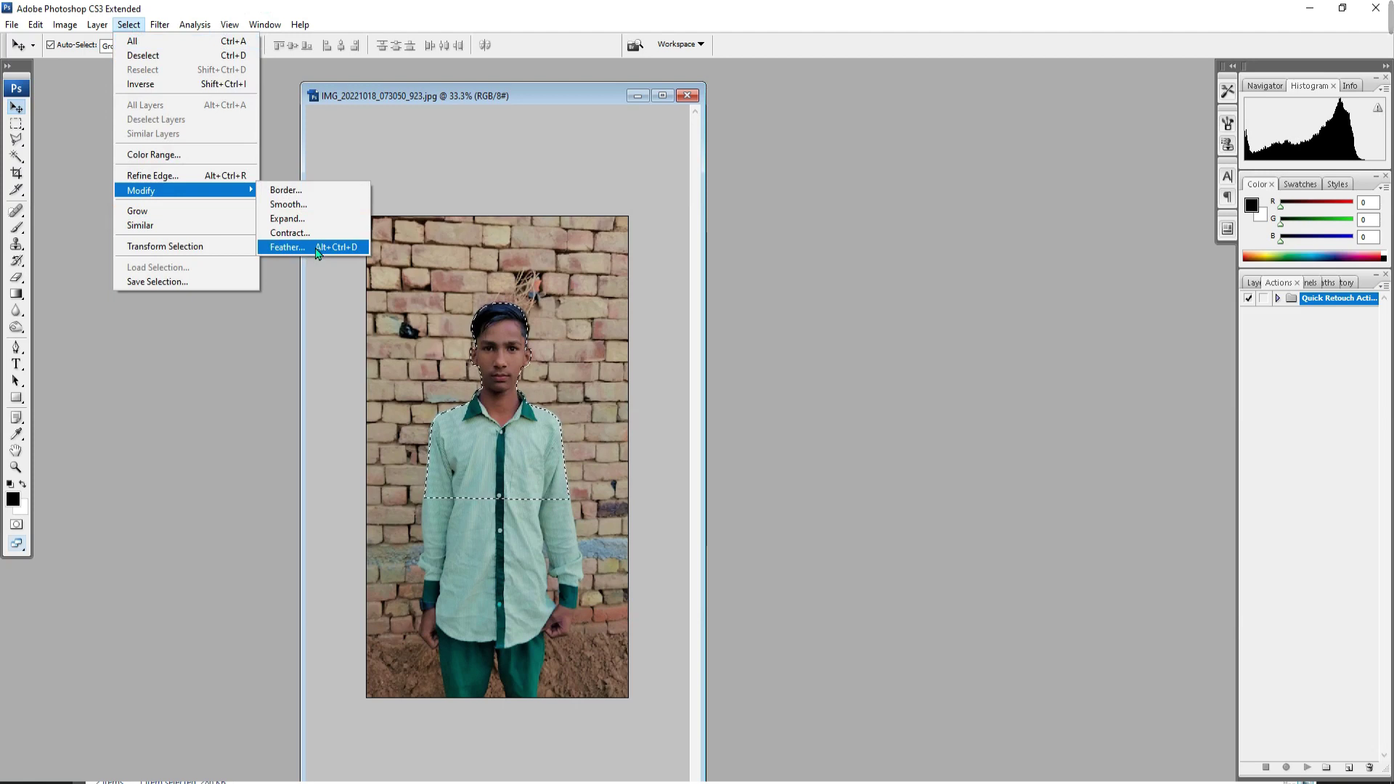
pyautogui.click(318, 254)
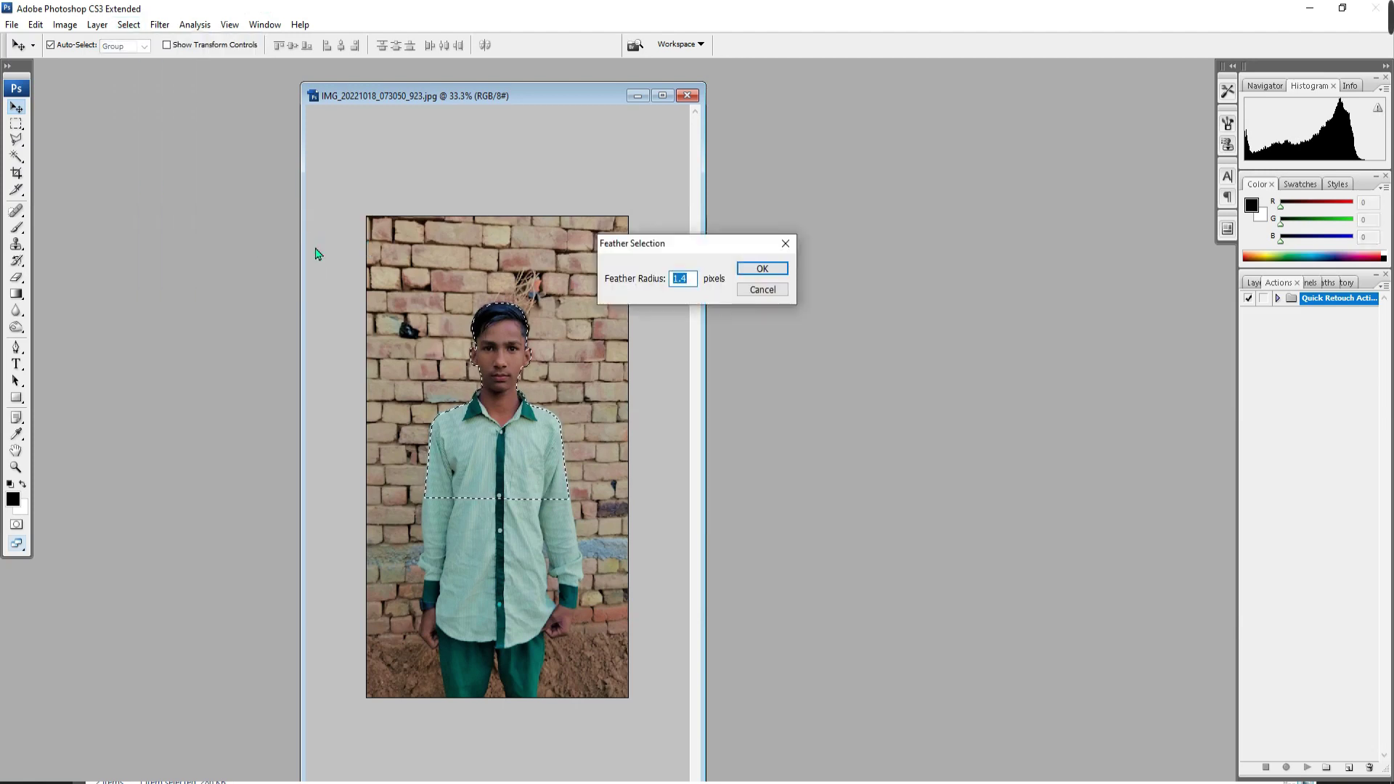
pyautogui.write('1.')
pyautogui.click(763, 269)
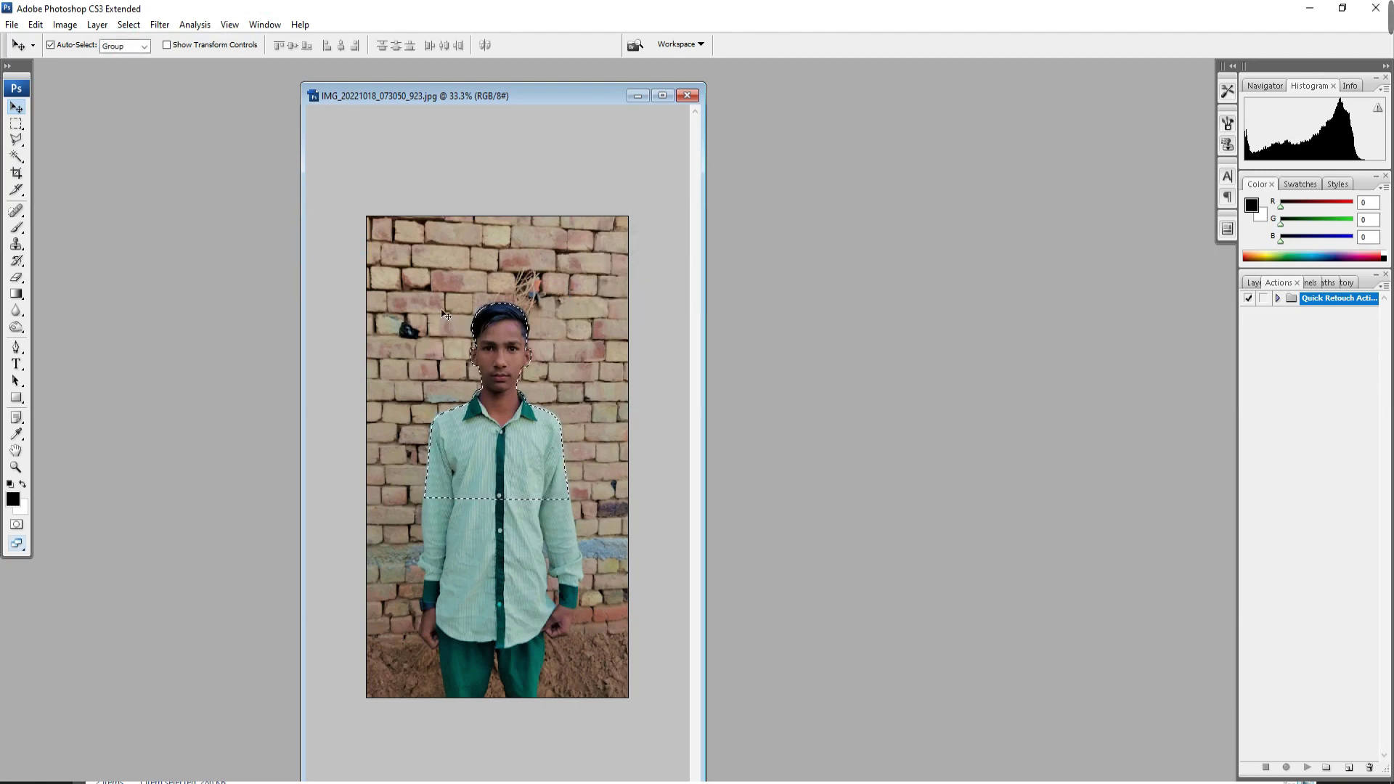
pyautogui.hotkey('ctrl', 'shift', 'i')
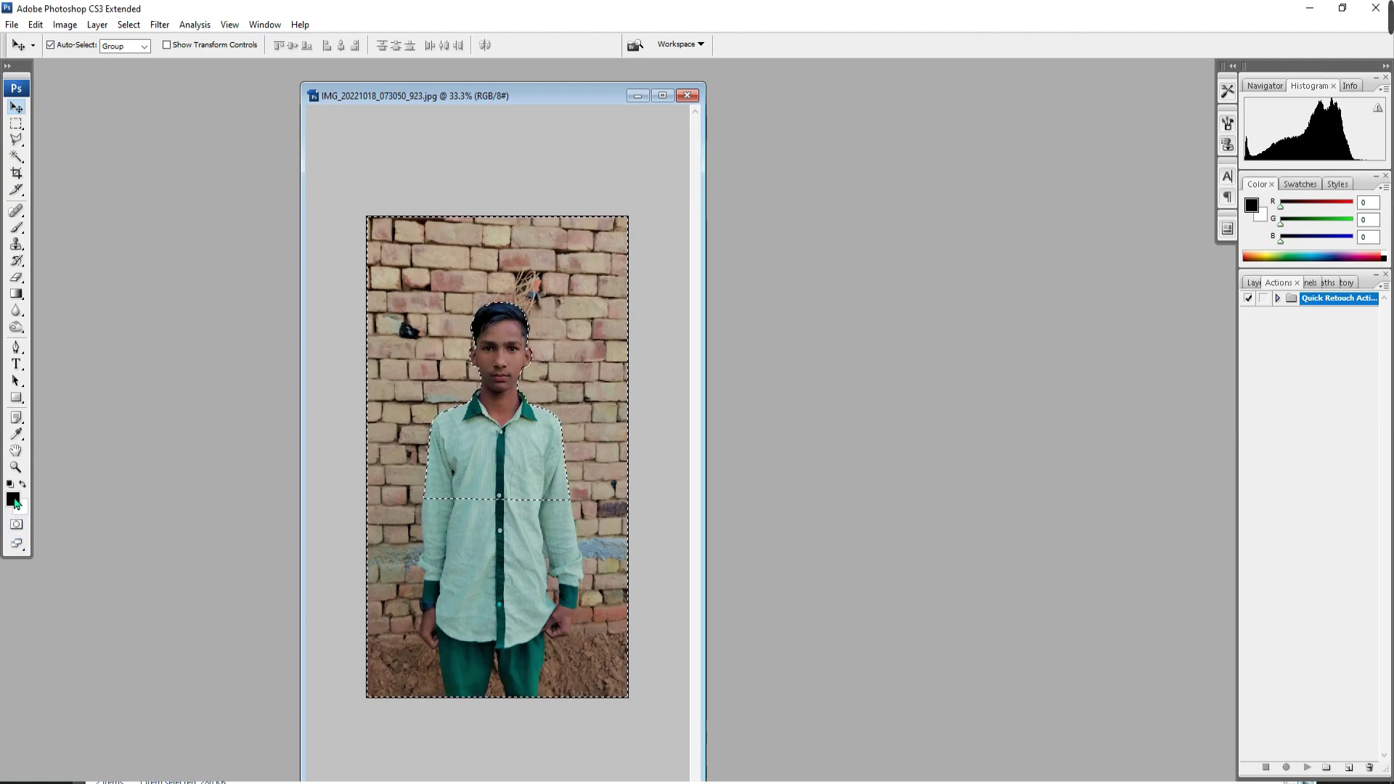
# Fill the selected background with sky blue (R12 G144 B219) as the foreground colour
pyautogui.click(14, 502)
pyautogui.click(717, 305)
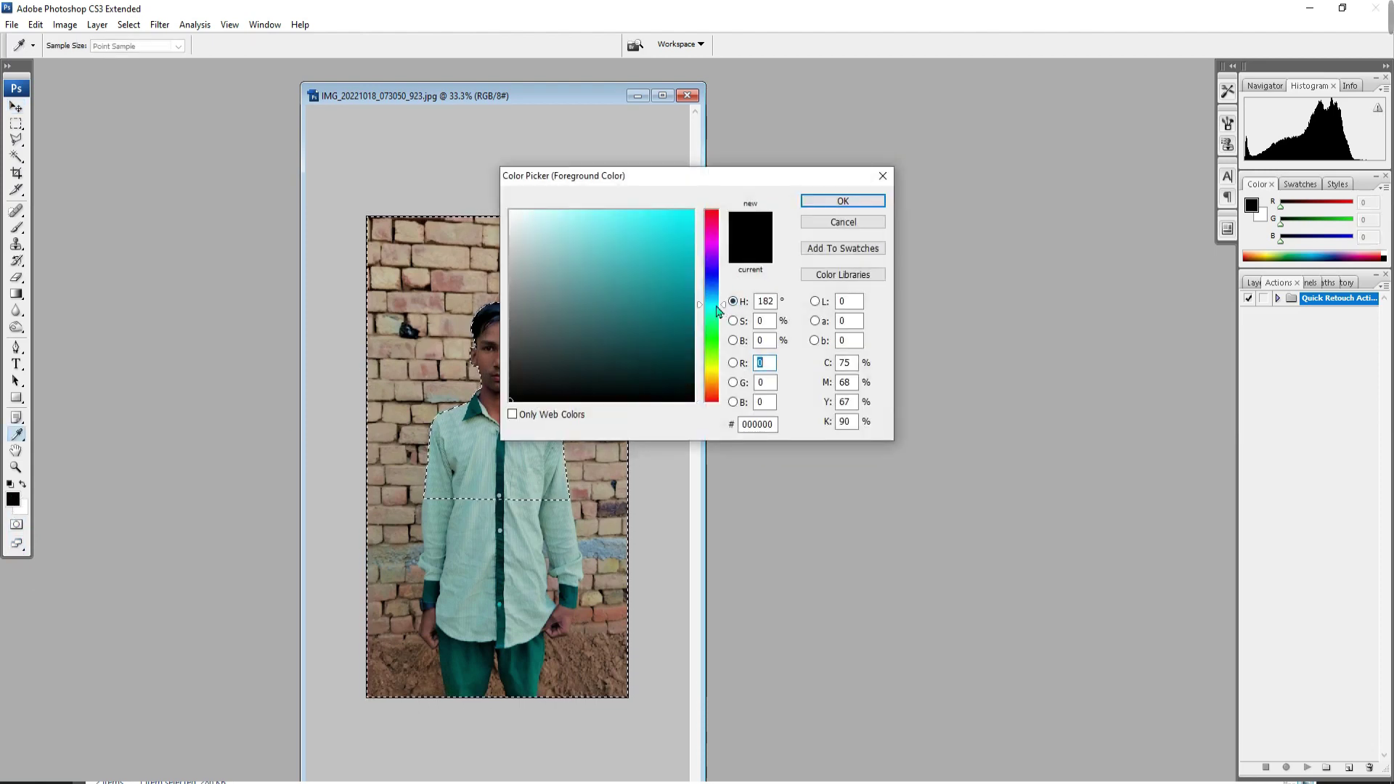
pyautogui.moveTo(724, 310); pyautogui.dragTo(730, 298)
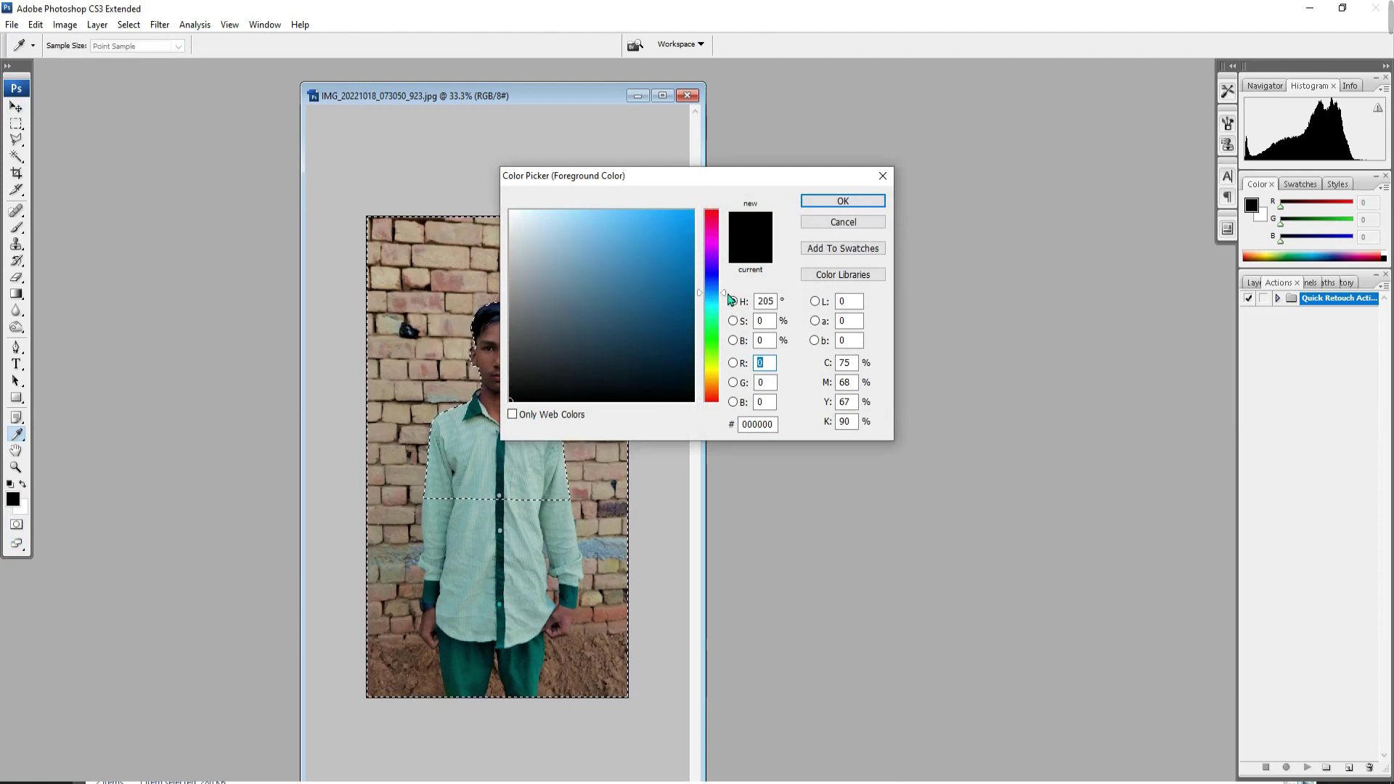
pyautogui.click(861, 203)
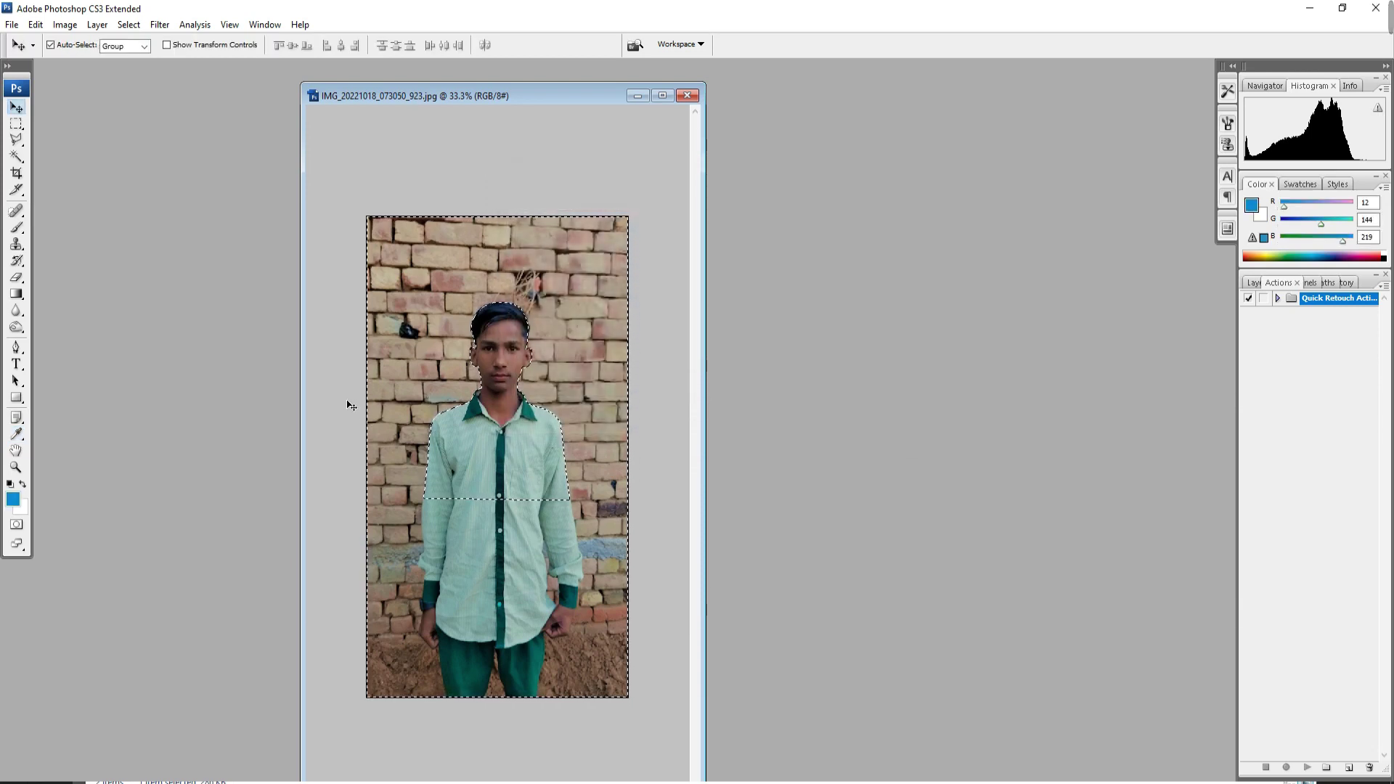
pyautogui.hotkey('alt', 'BackSpace')
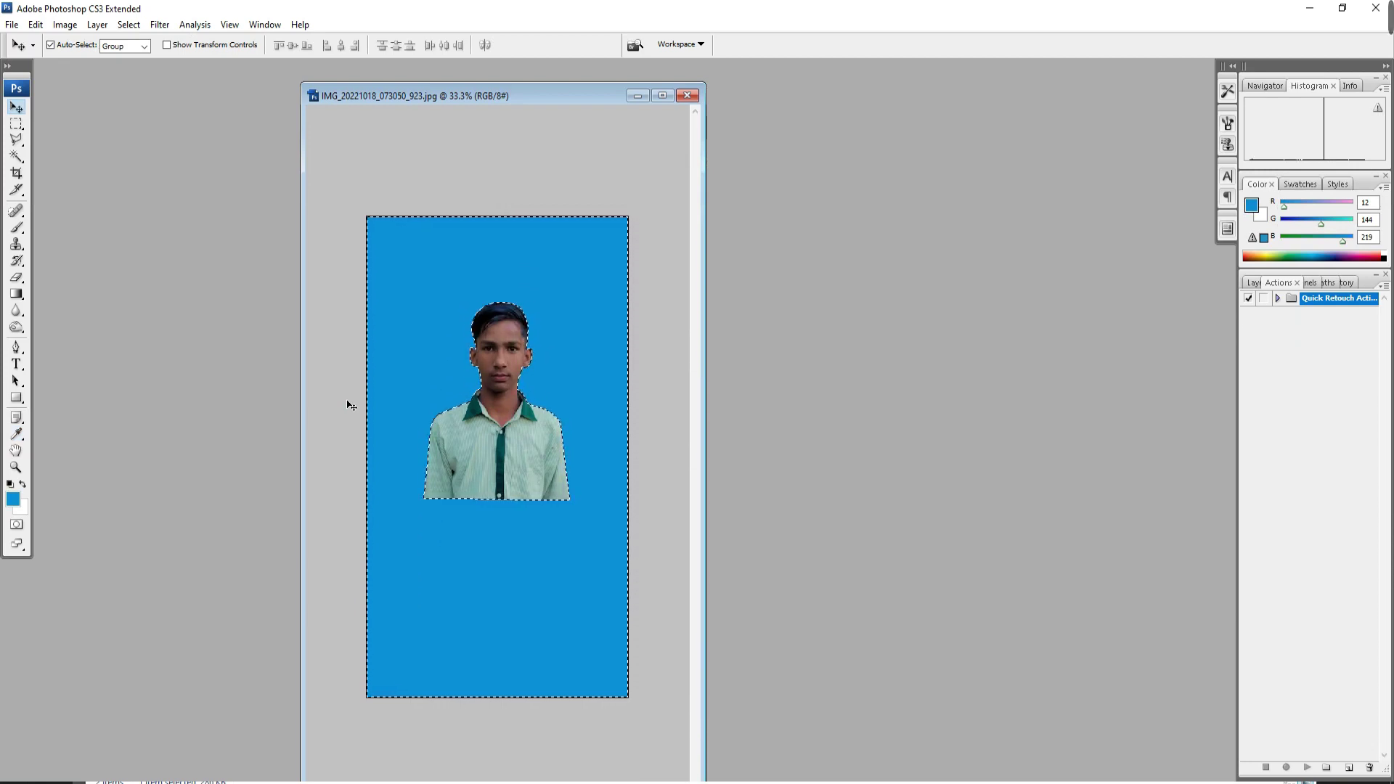
# Deselect, frame the face, and brighten midtones and highlights with Levels
pyautogui.hotkey('ctrl', 'd')
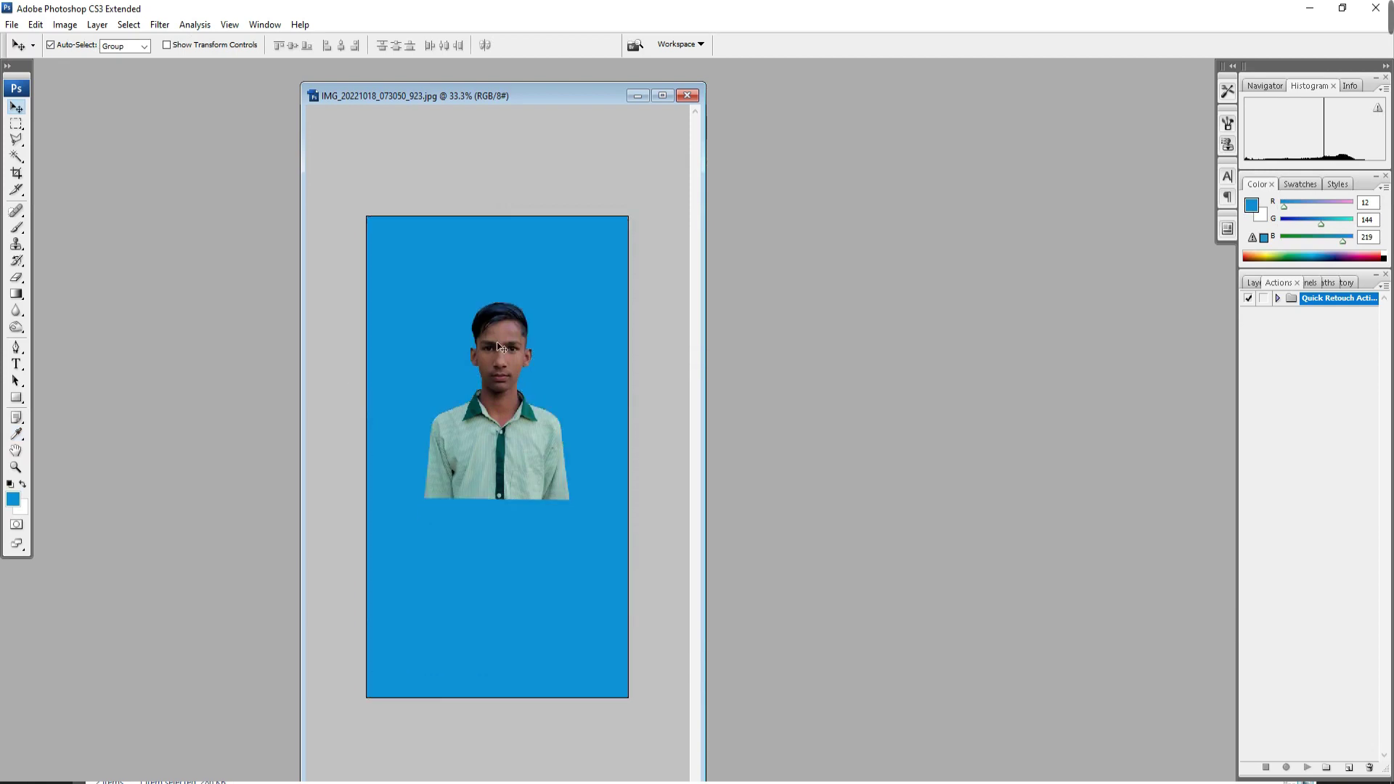
pyautogui.hotkey('ctrl', '0')
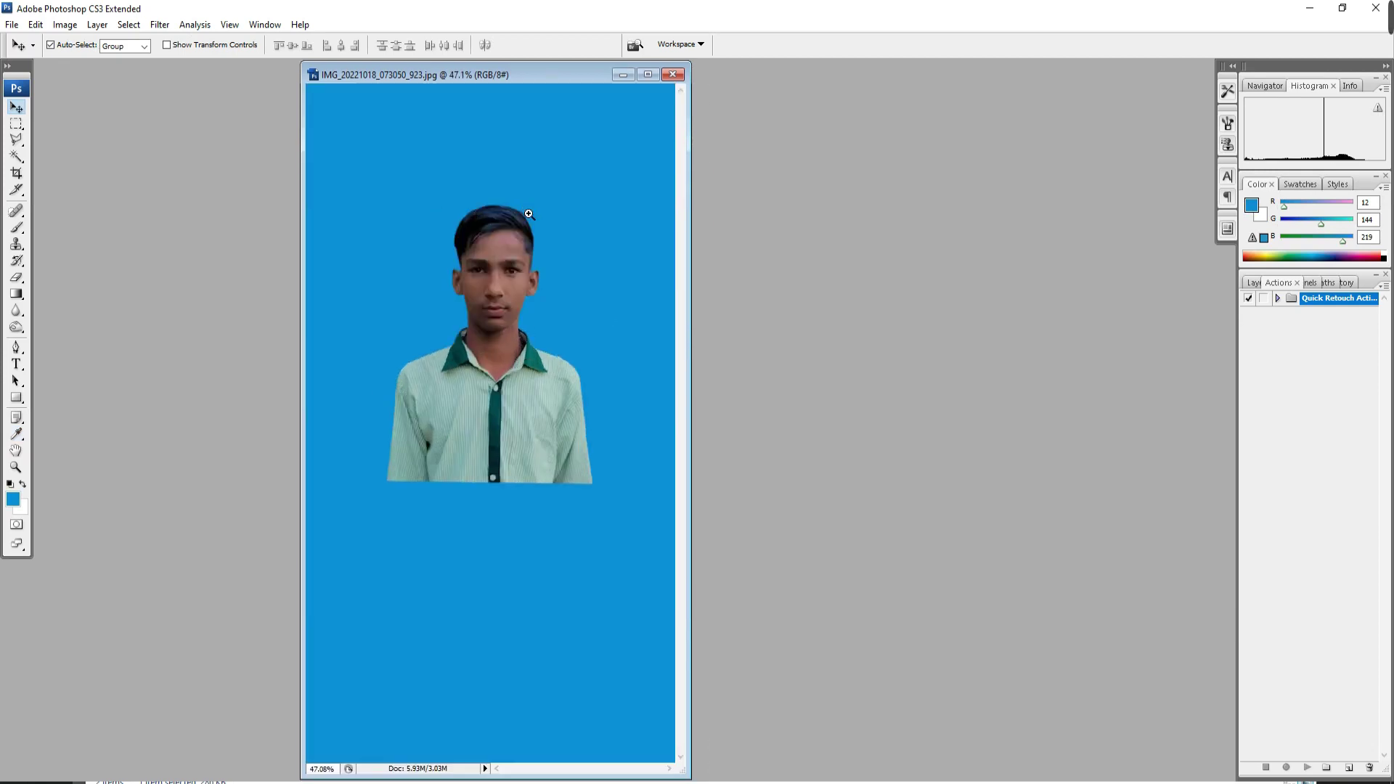
pyautogui.moveTo(616, 455); pyautogui.dragTo(619, 457)
pyautogui.moveTo(486, 280); pyautogui.dragTo(593, 332)
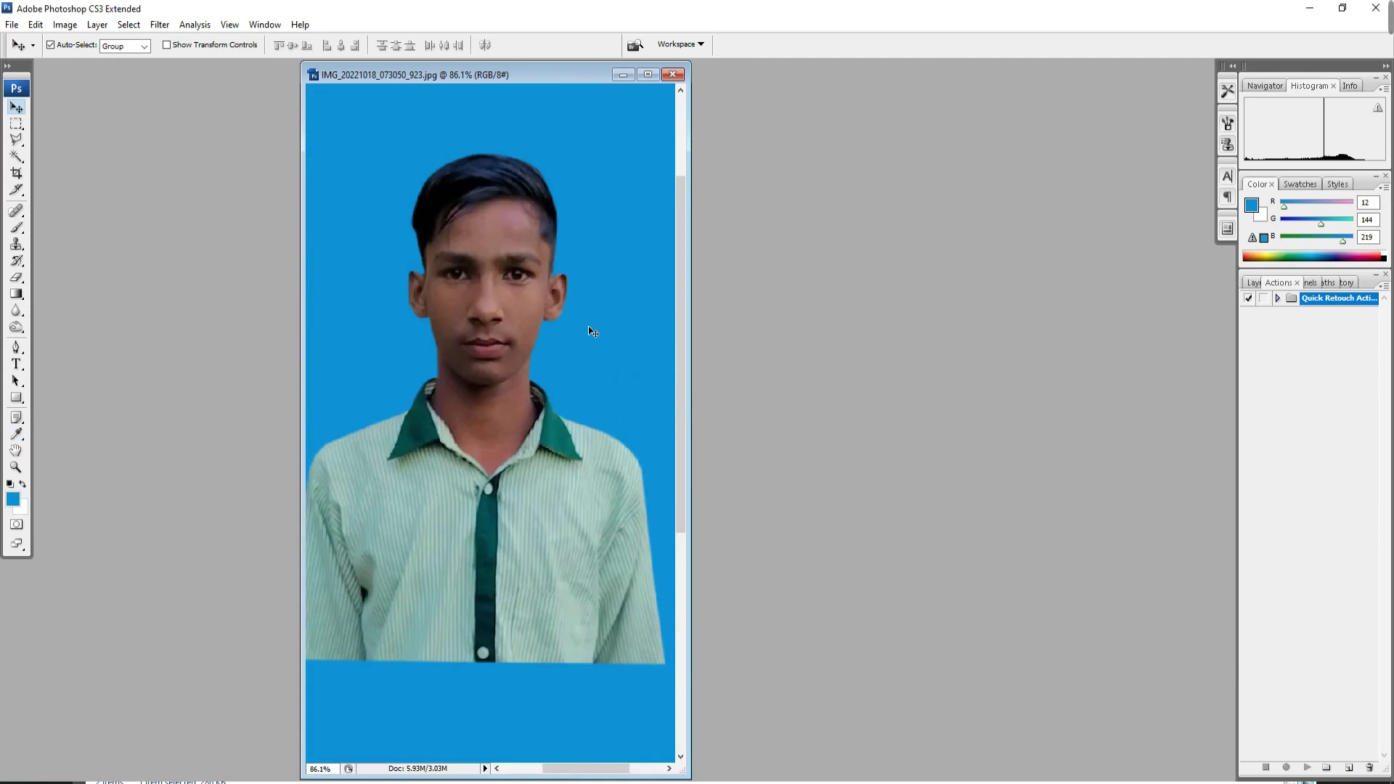
pyautogui.hotkey('ctrl', 'l')
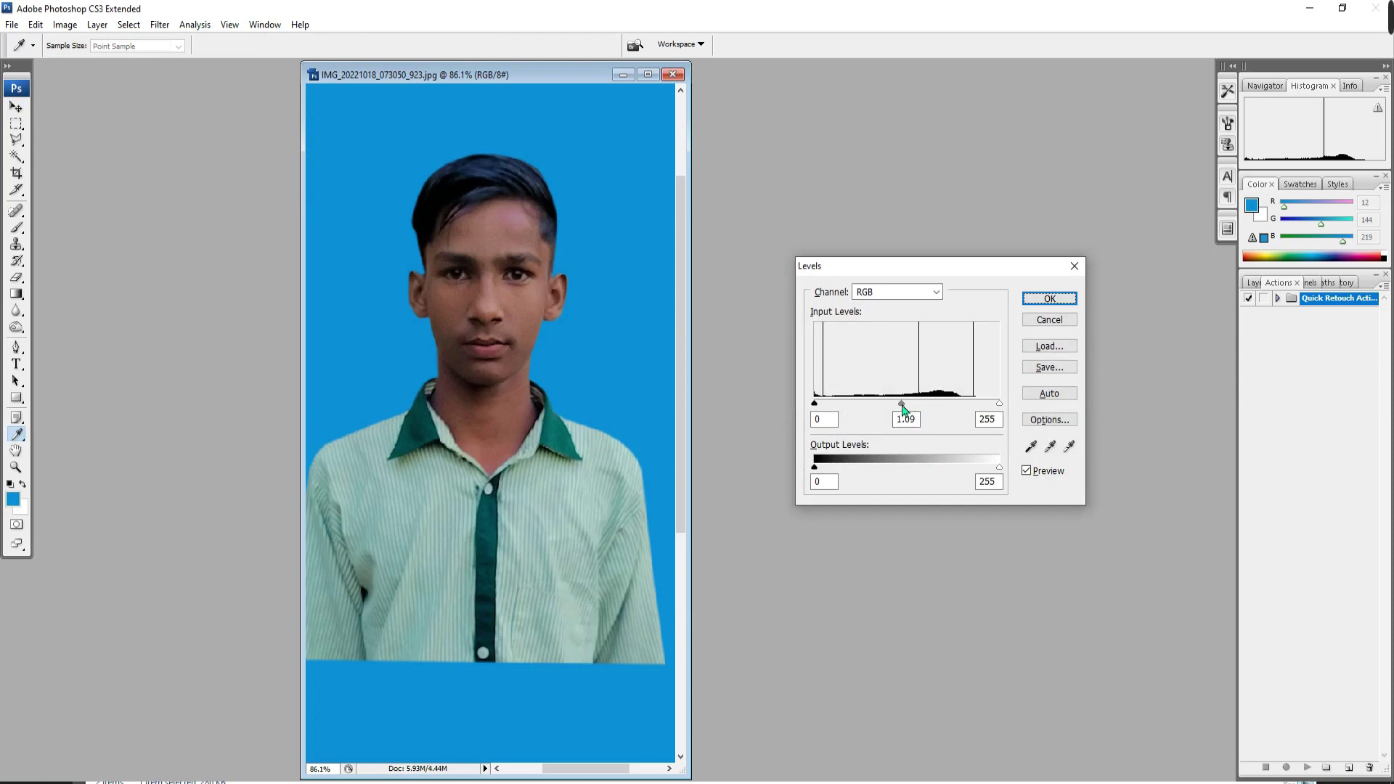
pyautogui.moveTo(903, 404); pyautogui.dragTo(892, 405)
pyautogui.moveTo(999, 404); pyautogui.dragTo(966, 405)
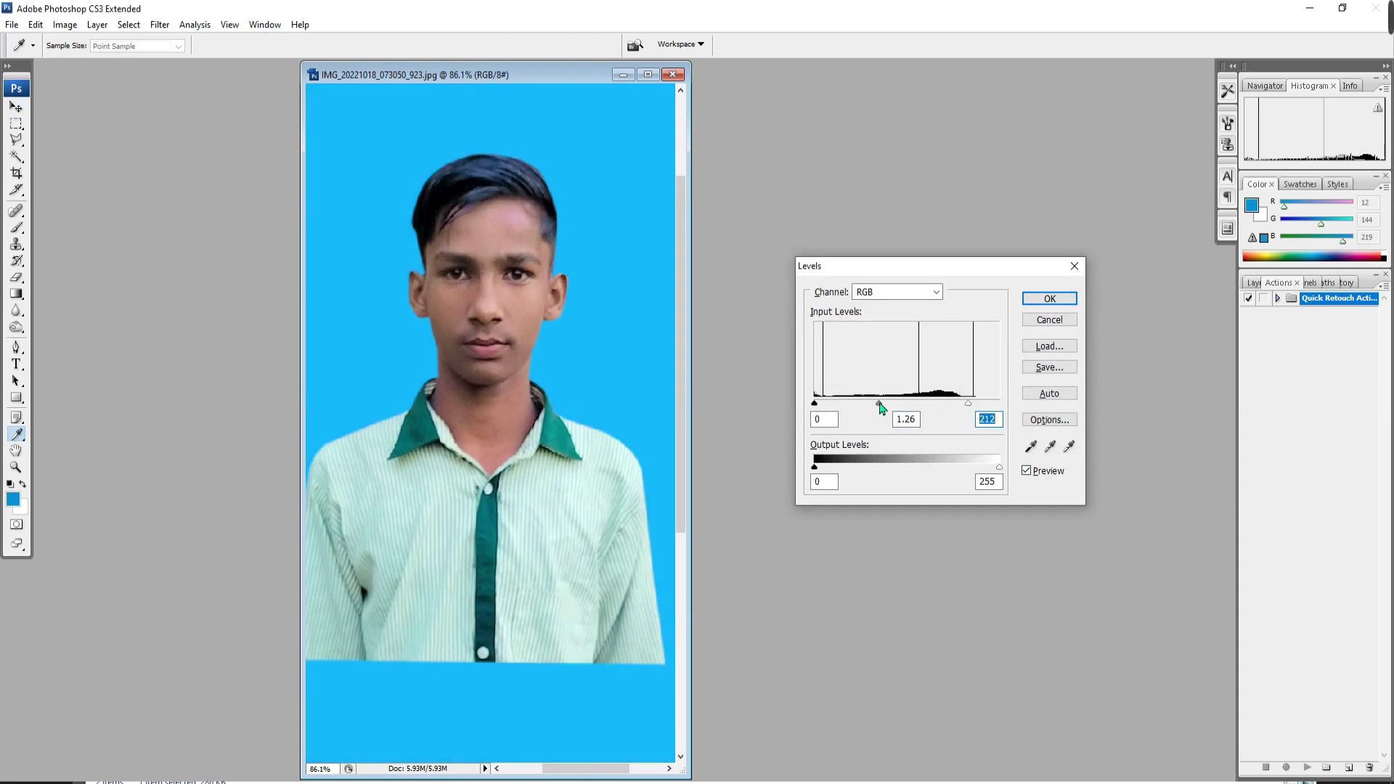
pyautogui.click(1047, 299)
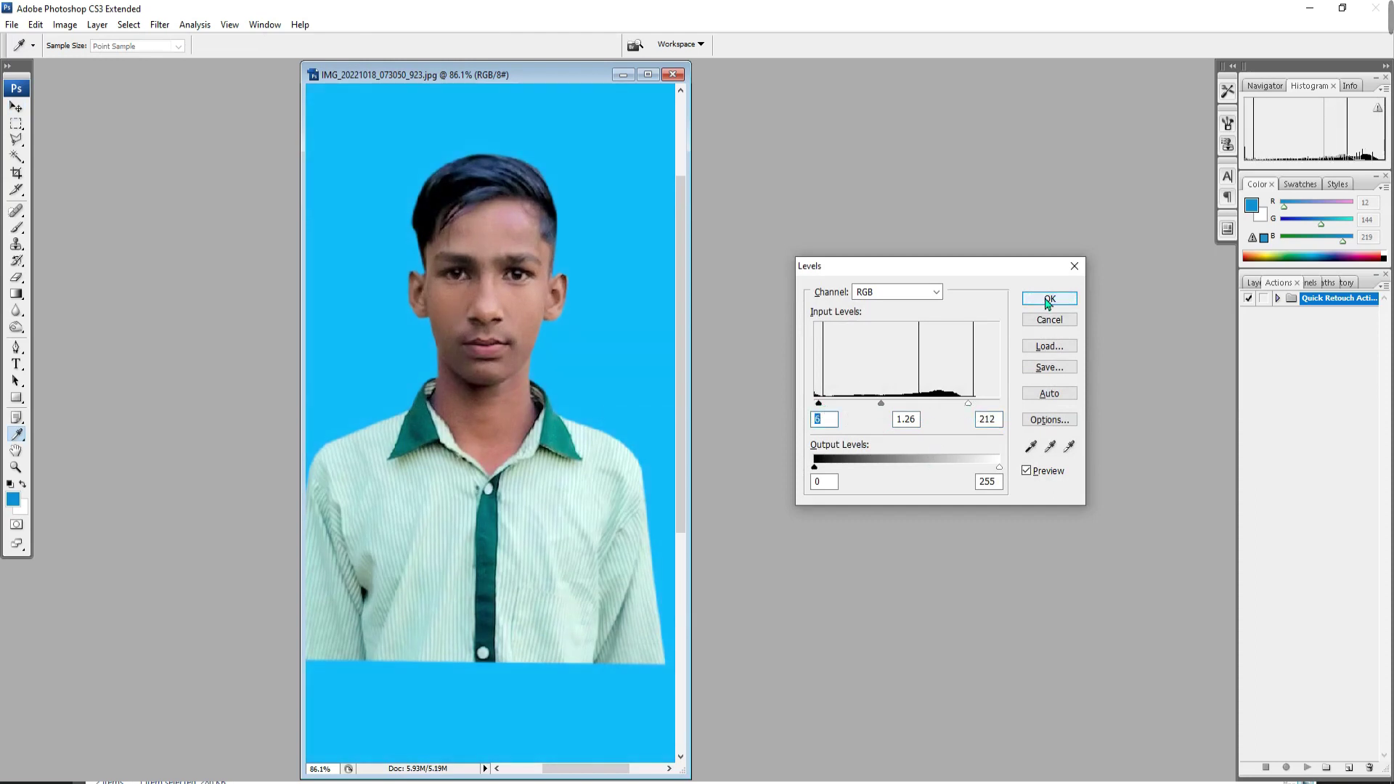
# Shift the midtones +1 toward red and +1 toward green with Color Balance
pyautogui.hotkey('ctrl', 'b')
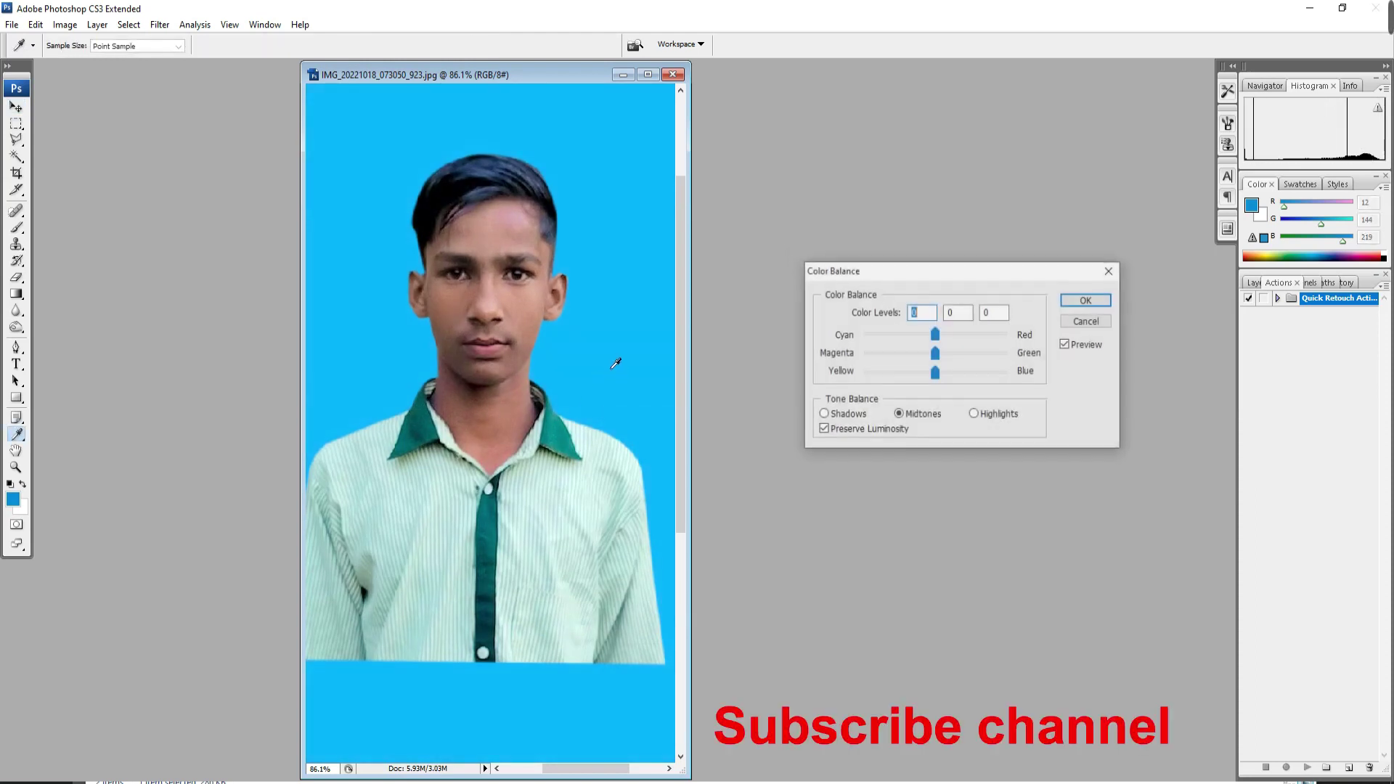
pyautogui.moveTo(934, 336); pyautogui.dragTo(936, 336)
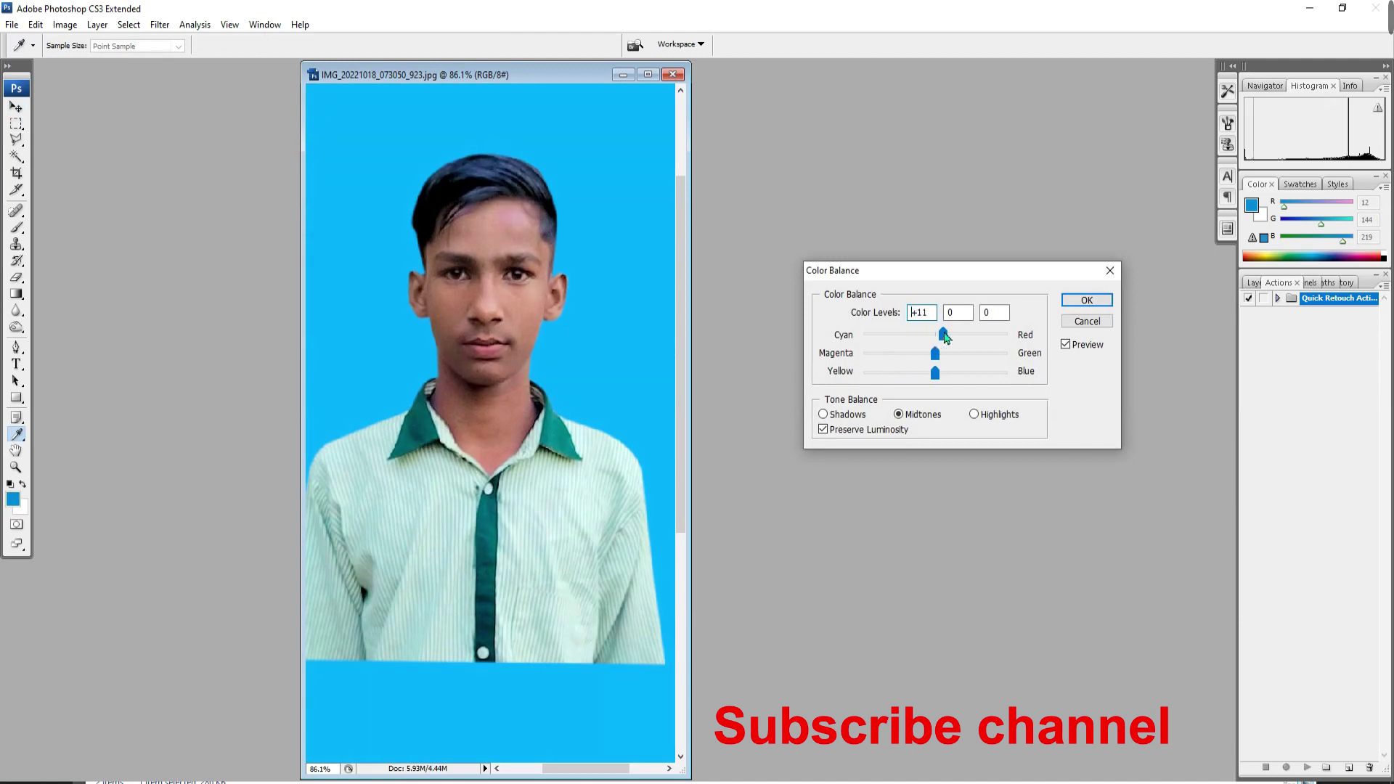
pyautogui.moveTo(935, 354); pyautogui.dragTo(937, 354)
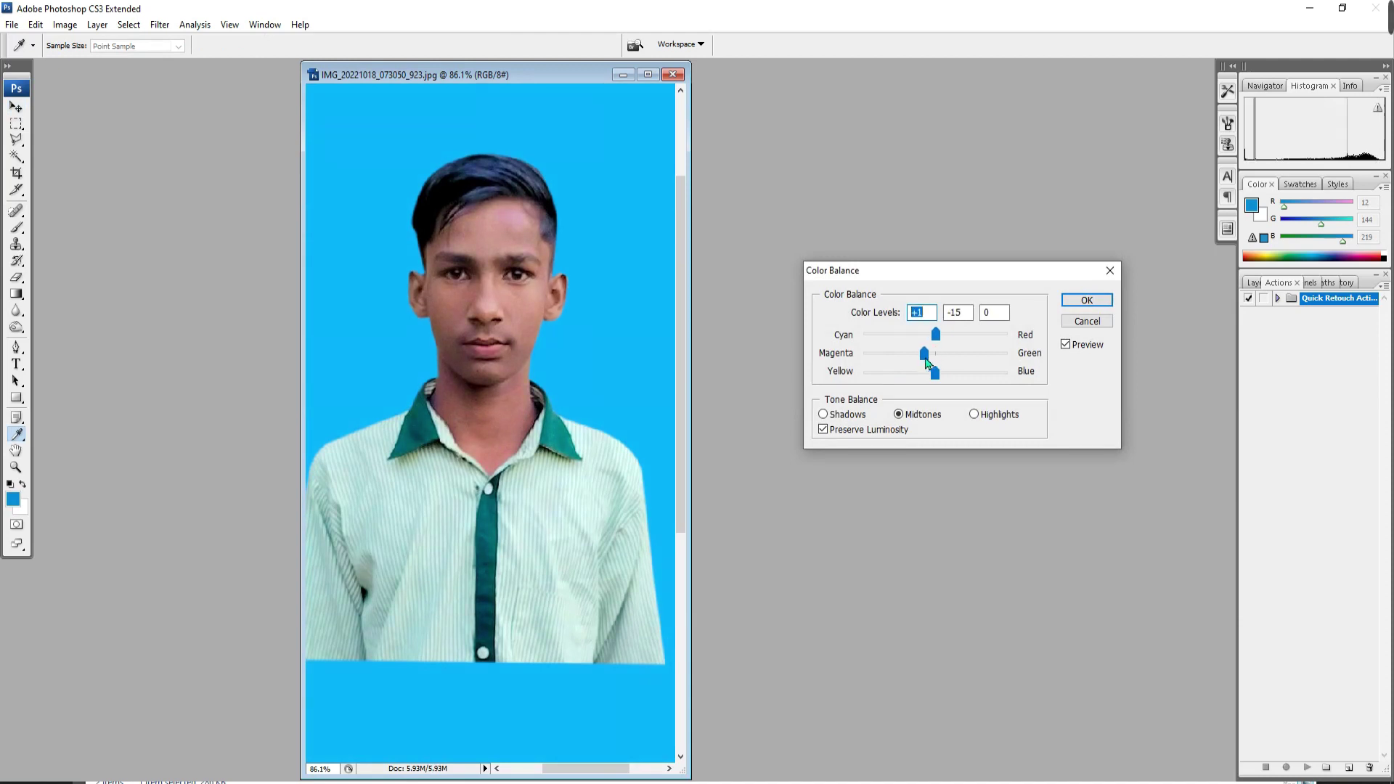
pyautogui.click(1086, 301)
# Reduce Yellow in the Yellows with Selective Color, then fit the photo on screen
pyautogui.hotkey('alt', 'i')
pyautogui.press('a')
pyautogui.press('s')
pyautogui.click(879, 211)
pyautogui.moveTo(868, 311); pyautogui.dragTo(854, 311)
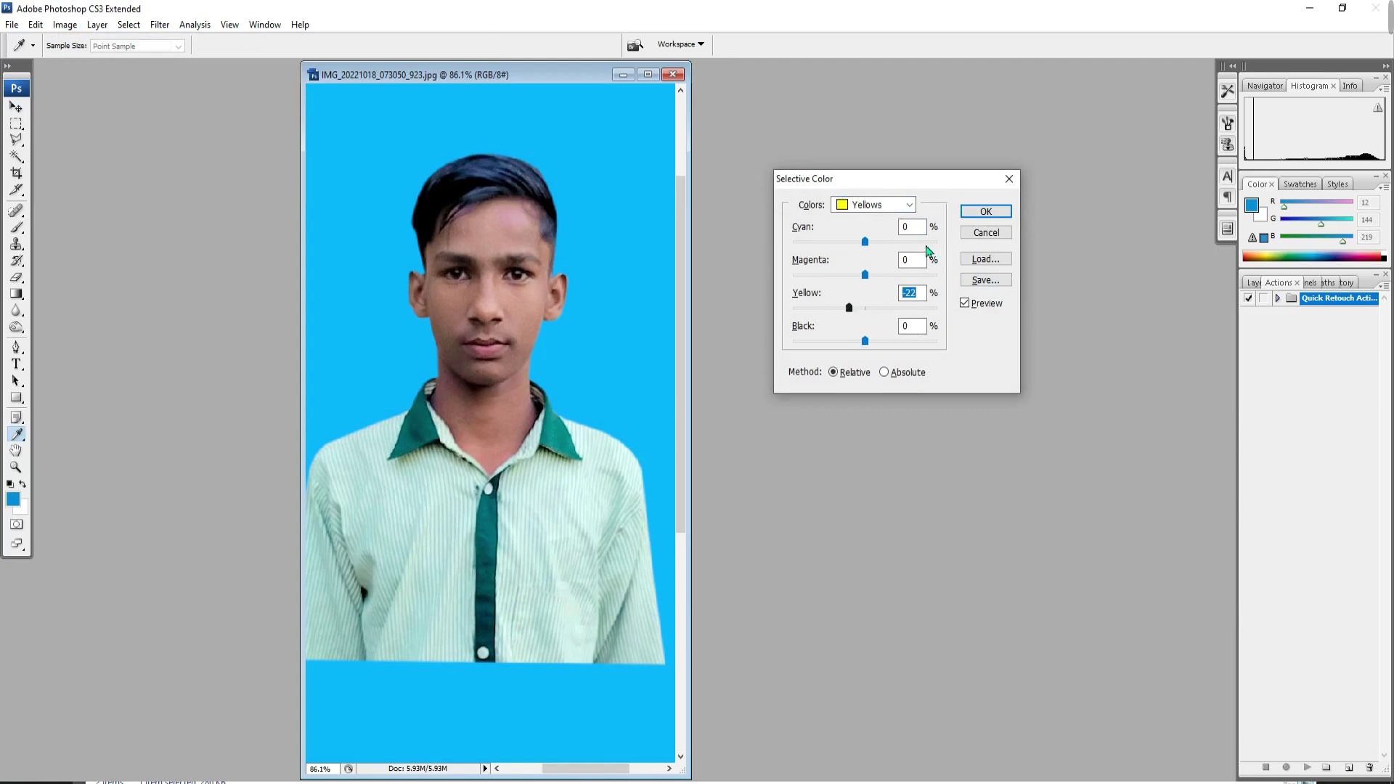
pyautogui.click(988, 212)
pyautogui.hotkey('ctrl', '0')
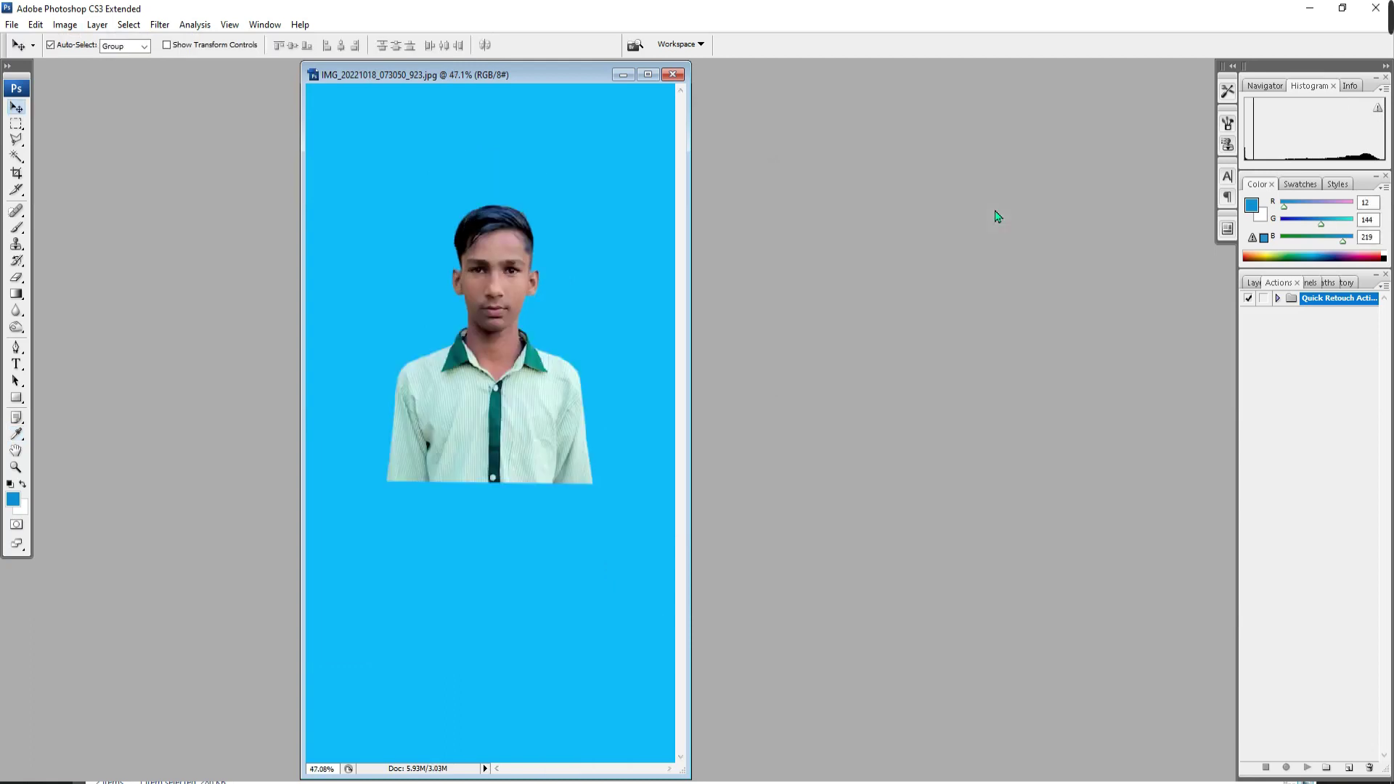
# Make a soft circular selection over the head using Quick Mask and a large brush
pyautogui.click(18, 525)
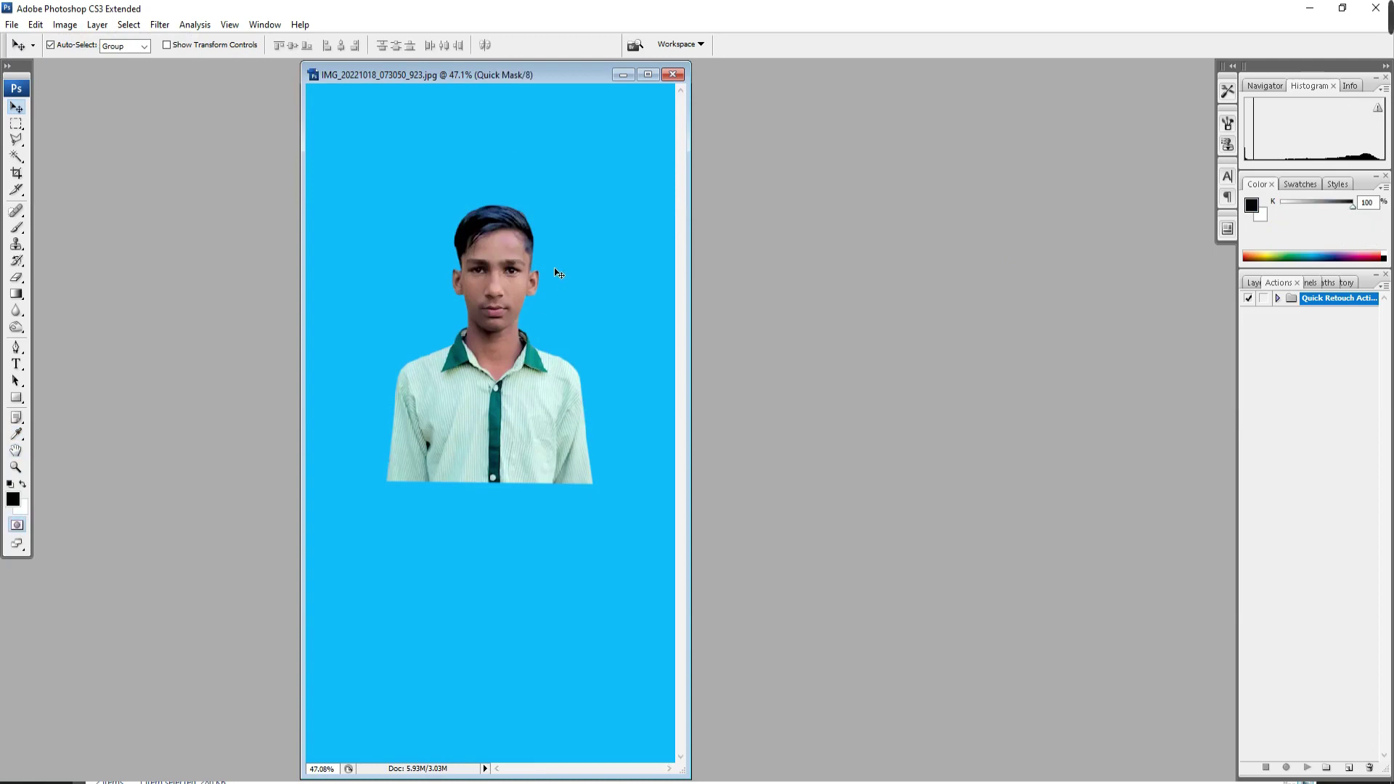
pyautogui.press('b')
pyautogui.press(']')
pyautogui.press(']')
pyautogui.press(']')
pyautogui.moveTo(490, 294); pyautogui.dragTo(493, 294)
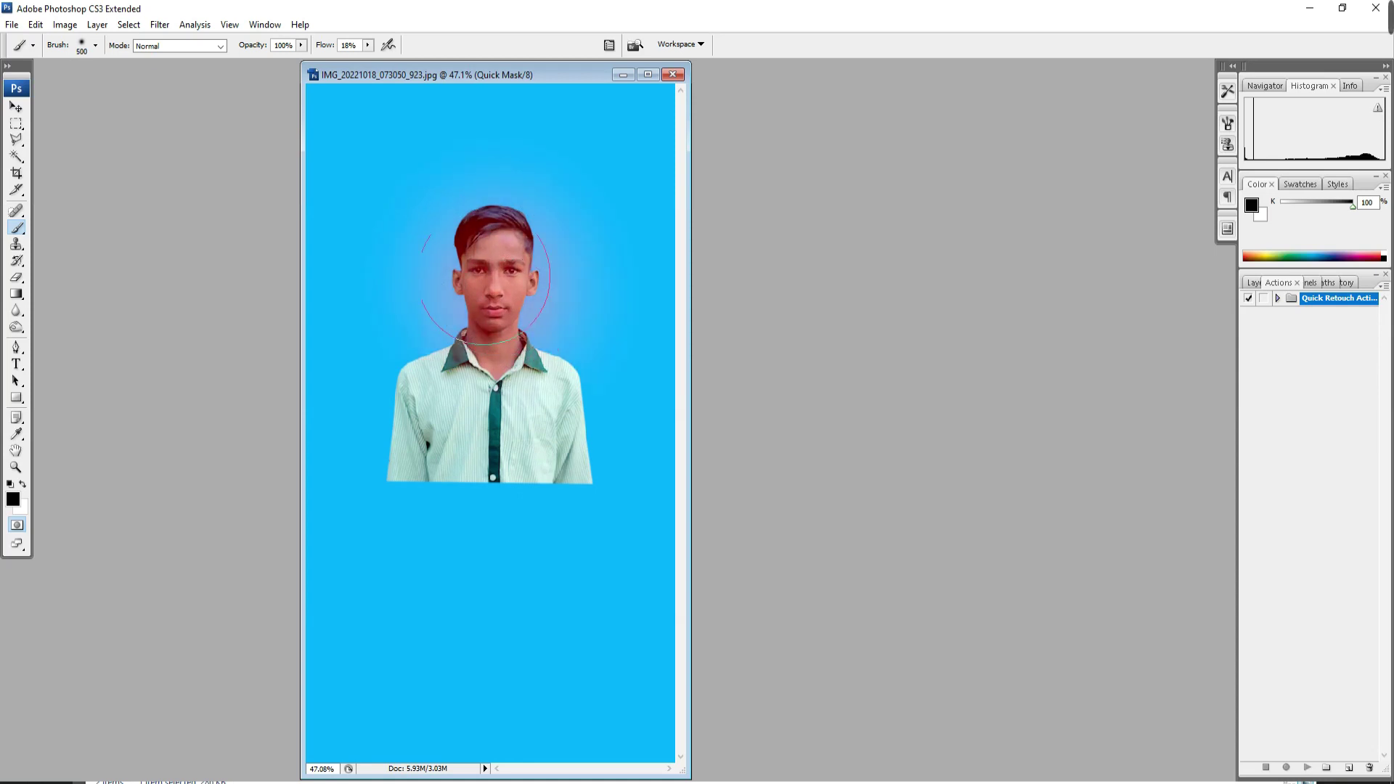
pyautogui.press('q')
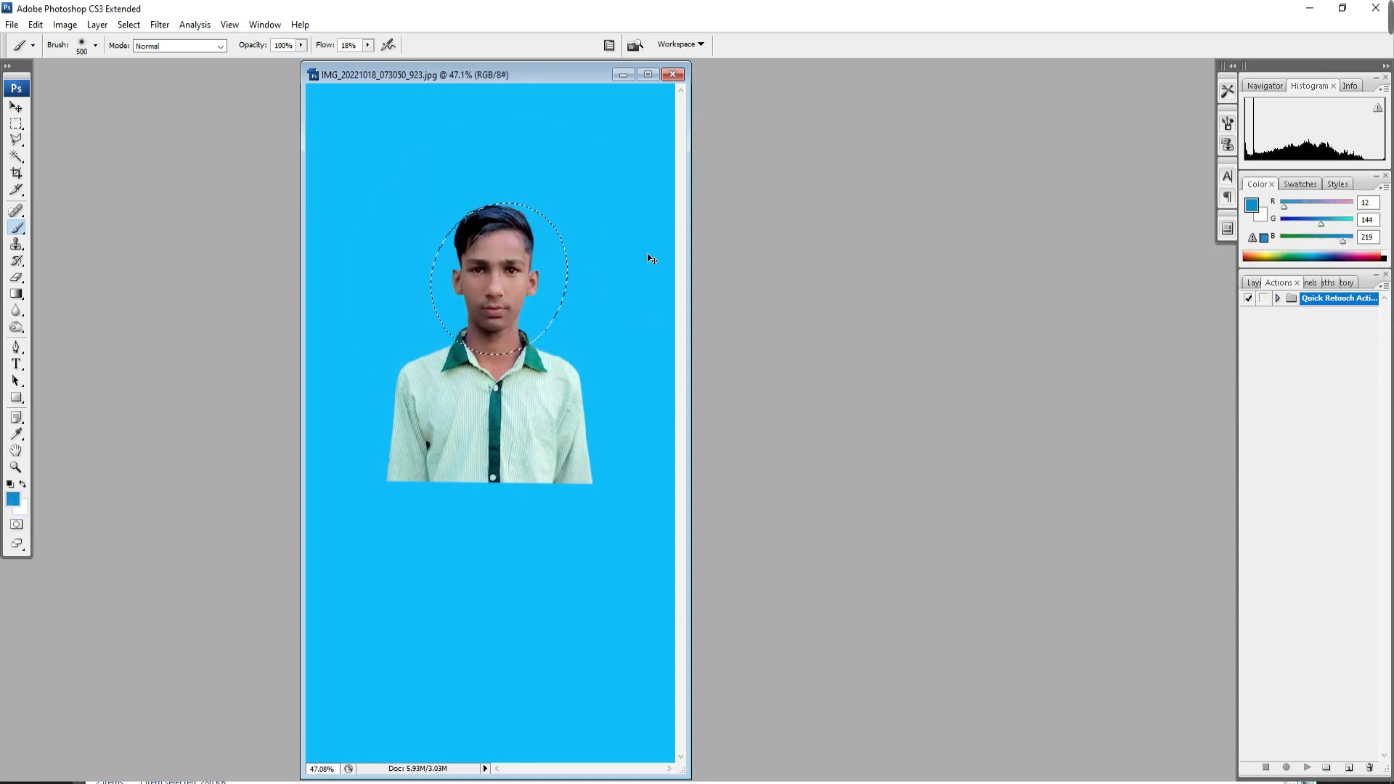
pyautogui.hotkey('ctrl', 'shift', 'i')
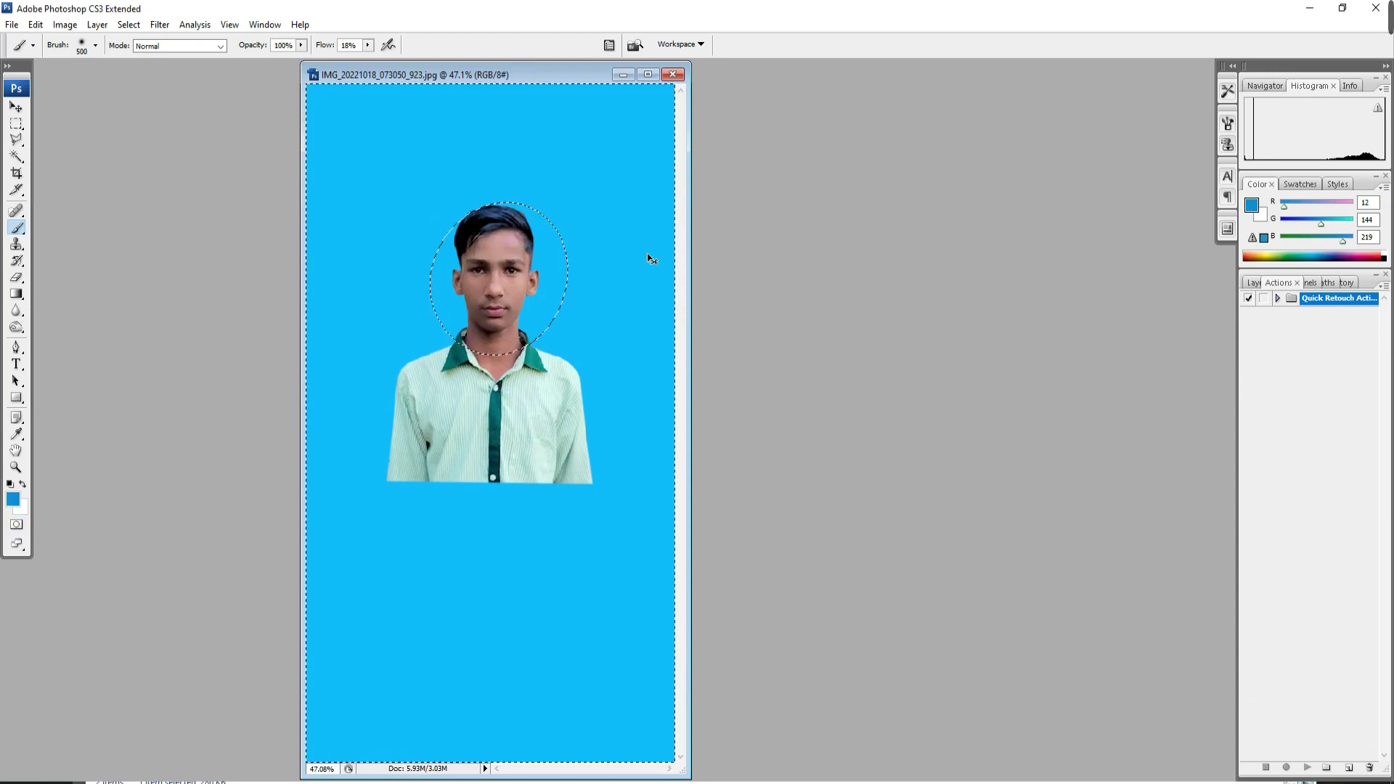
# Brighten that area with two Levels passes lowering midtones and white point, then deselect
pyautogui.hotkey('ctrl', 'l')
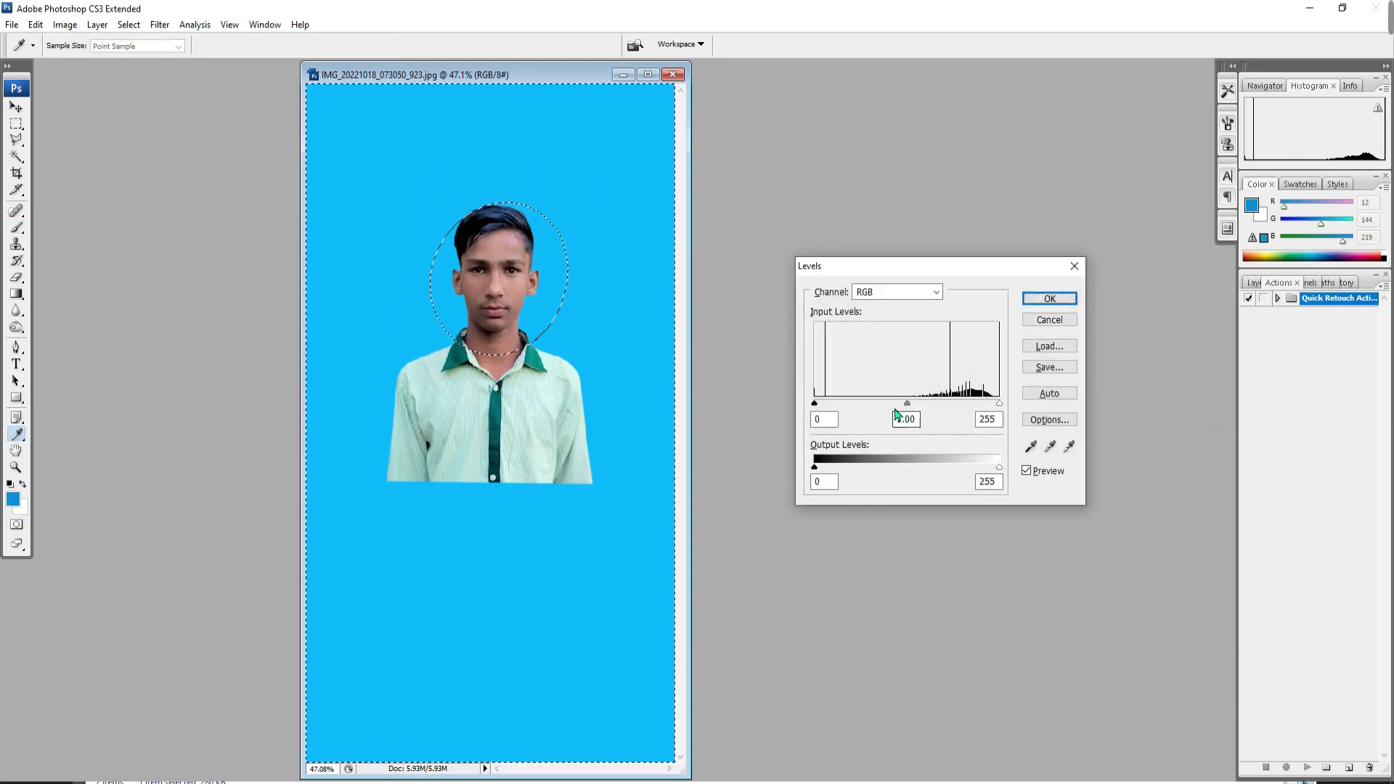
pyautogui.moveTo(907, 403); pyautogui.dragTo(877, 405)
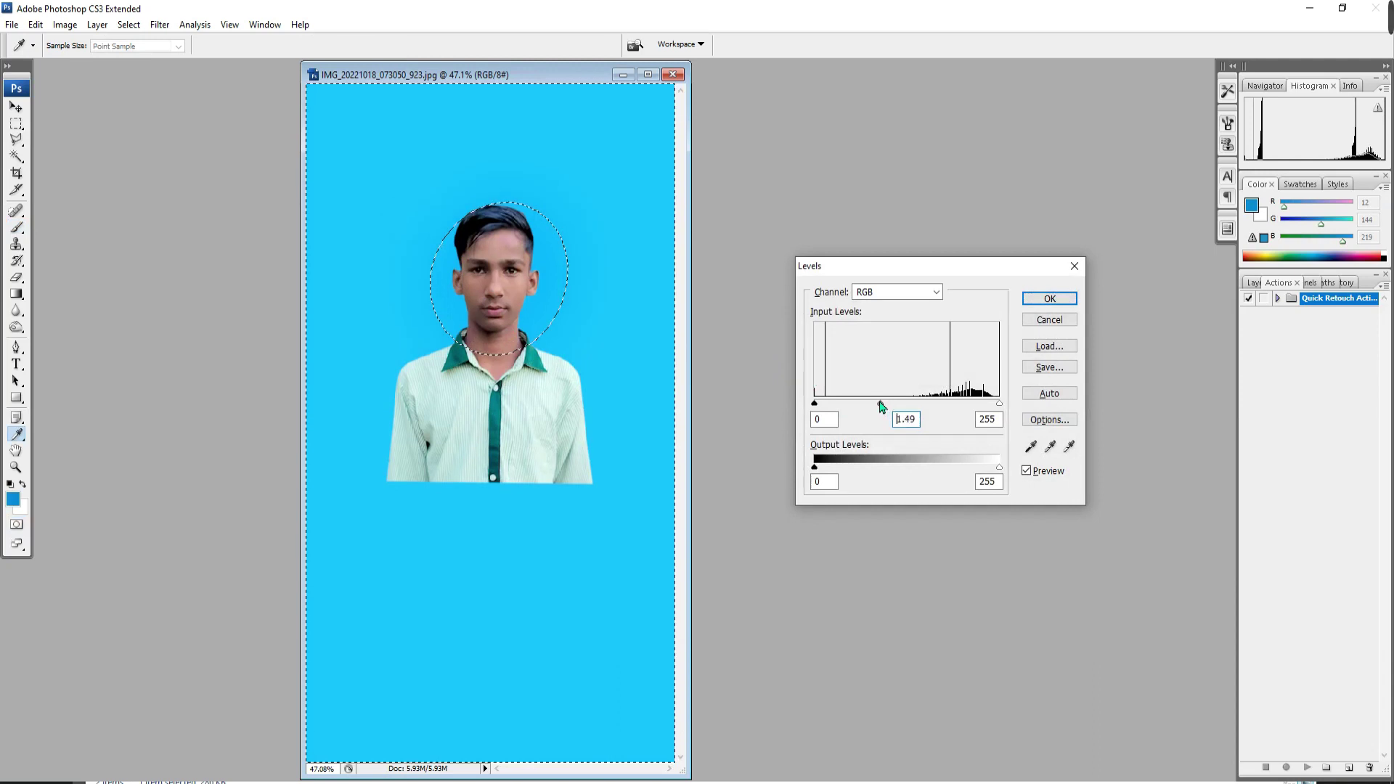
pyautogui.press('Return')
pyautogui.press('b')
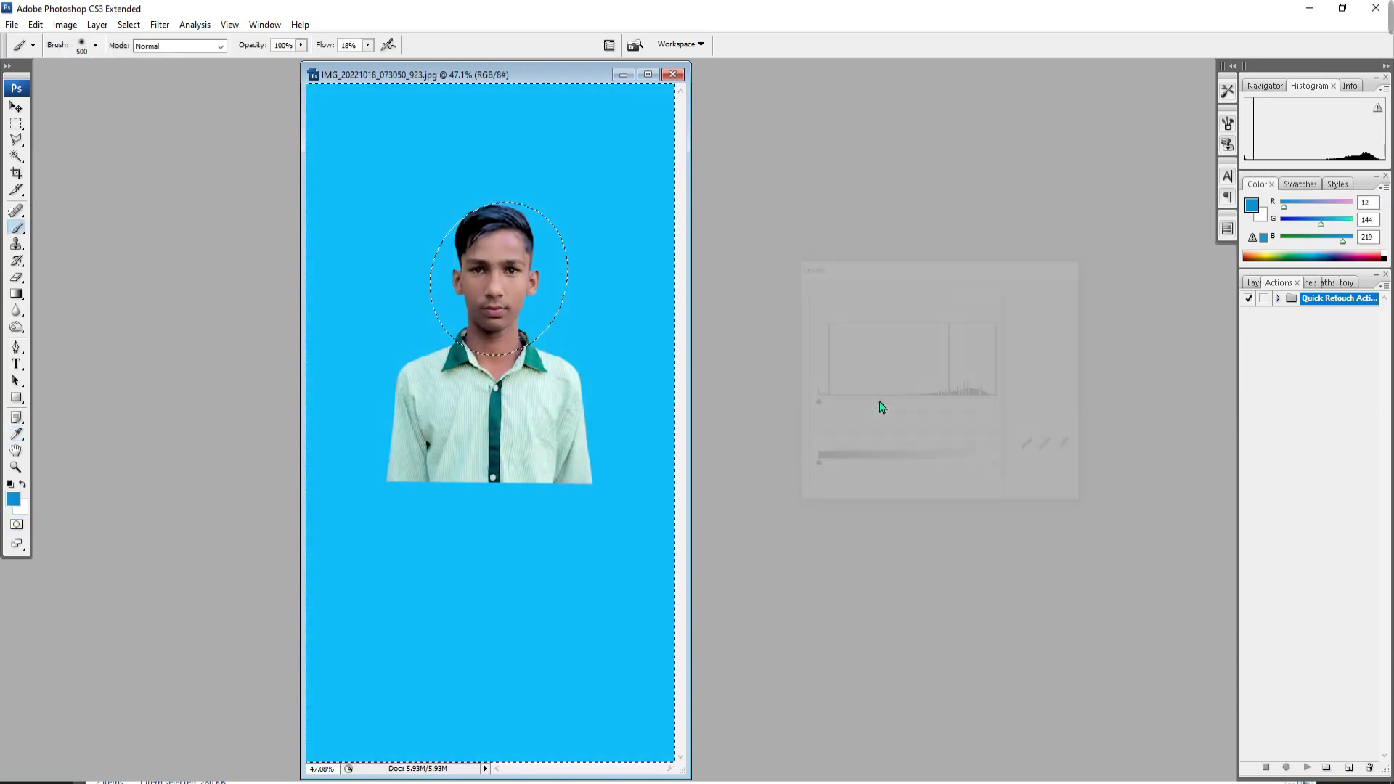
pyautogui.hotkey('ctrl', 'l')
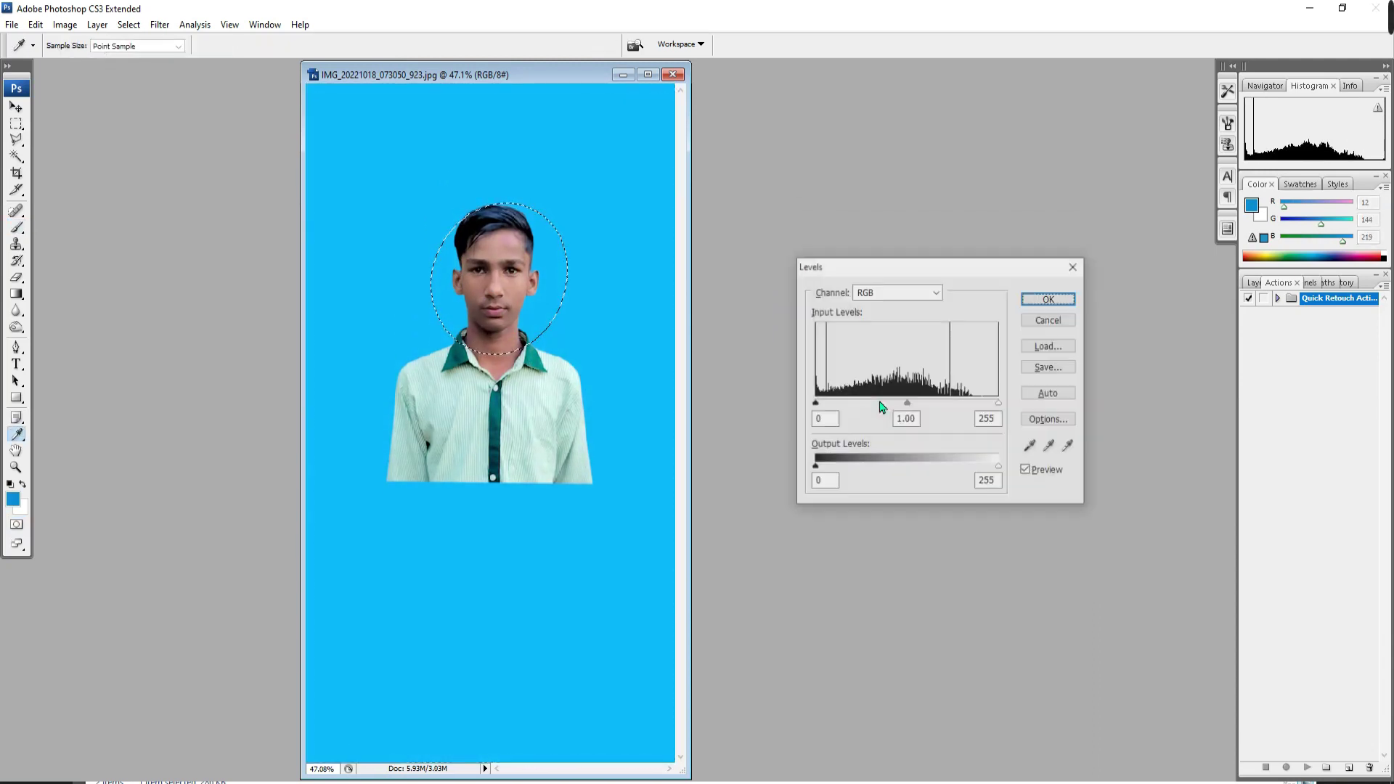
pyautogui.moveTo(907, 403); pyautogui.dragTo(891, 404)
pyautogui.moveTo(999, 404); pyautogui.dragTo(977, 405)
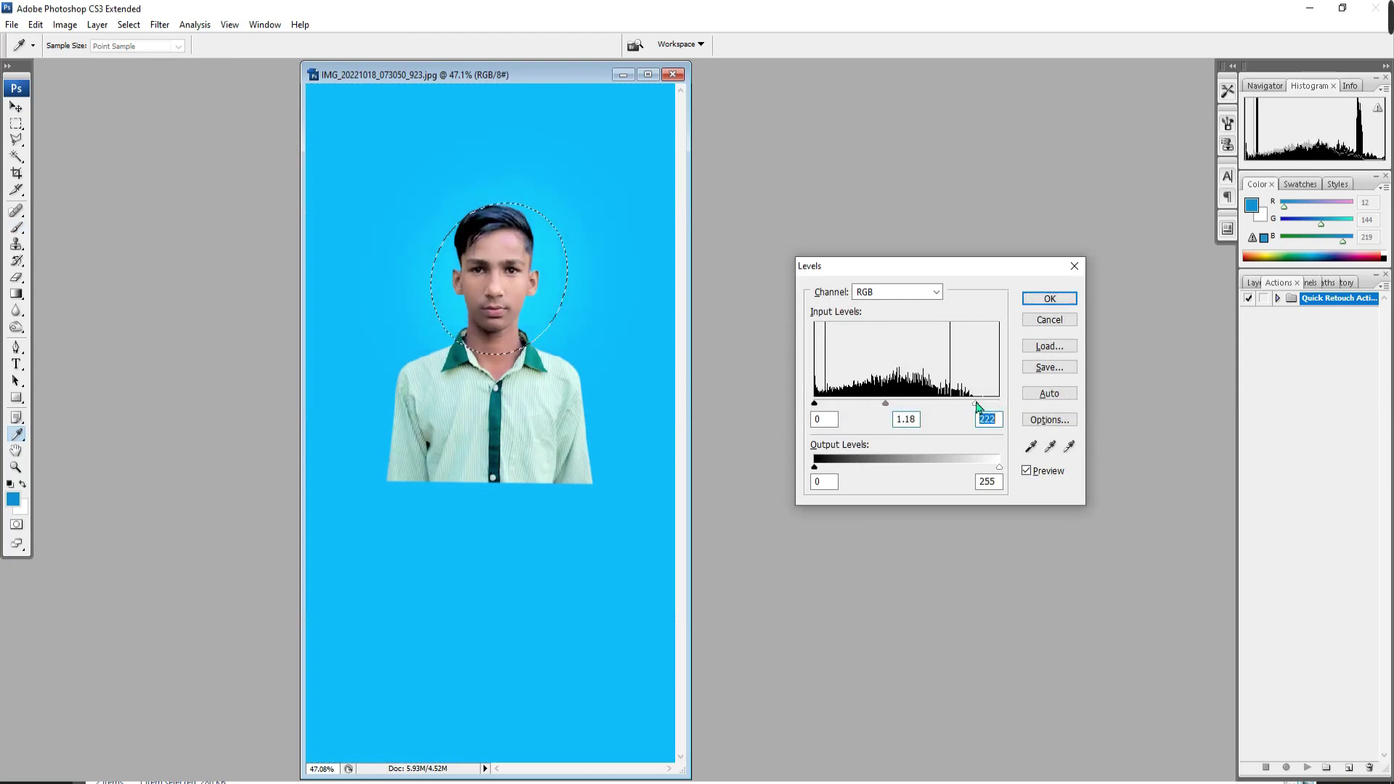
pyautogui.click(1069, 301)
pyautogui.hotkey('ctrl', 'd')
pyautogui.hotkey('ctrl', '-')
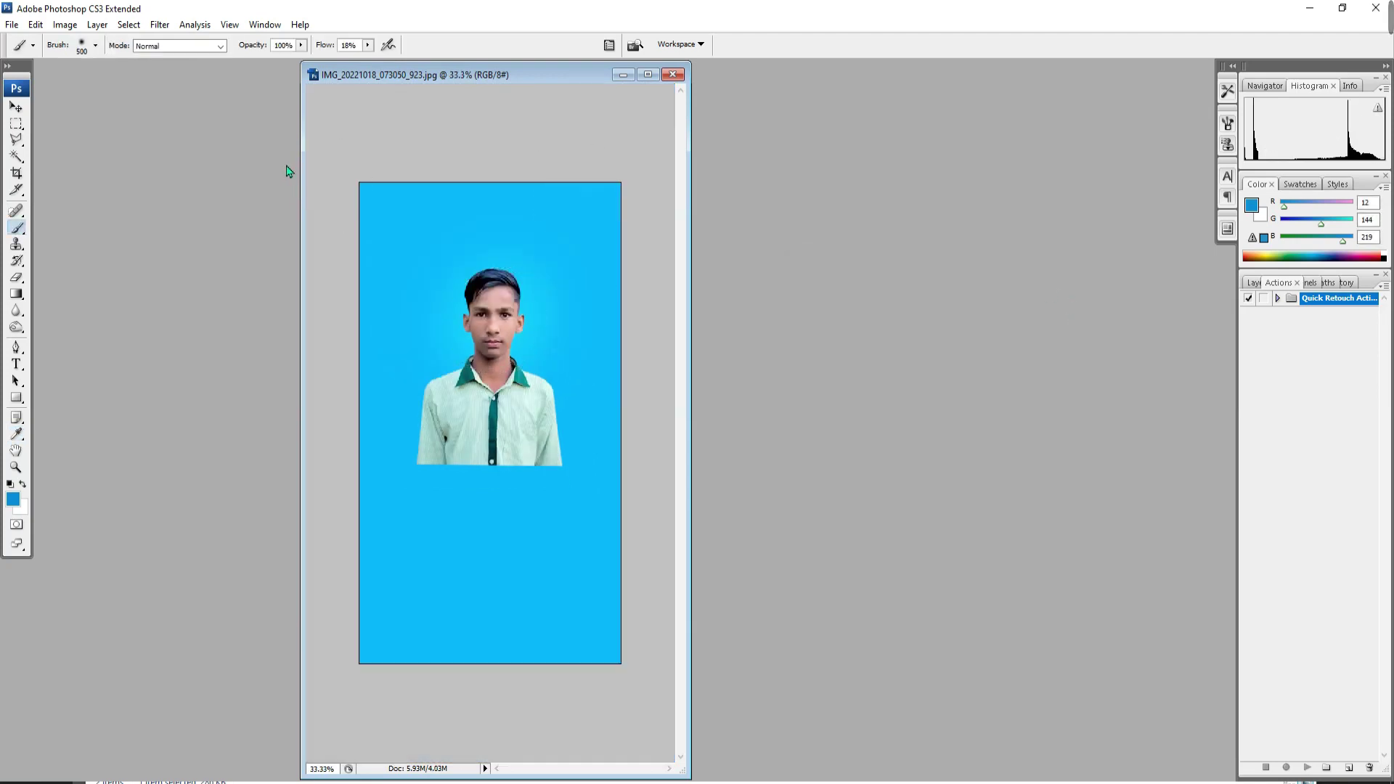
# Set the Crop tool to 1.2 × 1.5 in at 300 ppi and crop around the head and shoulders
pyautogui.click(16, 173)
pyautogui.click(107, 46)
pyautogui.write('1.2')
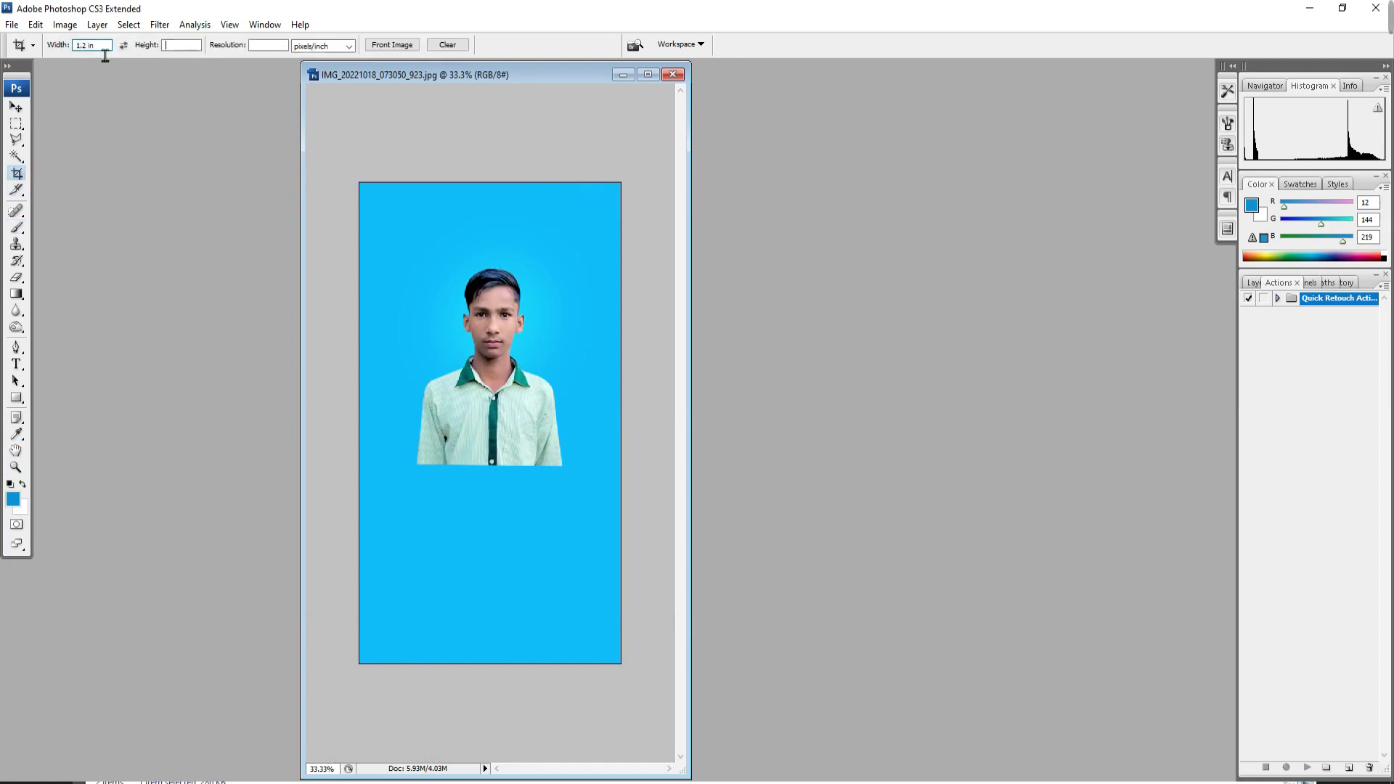
pyautogui.write('1.5')
pyautogui.moveTo(435, 266); pyautogui.dragTo(560, 537)
pyautogui.moveTo(444, 433); pyautogui.dragTo(440, 438)
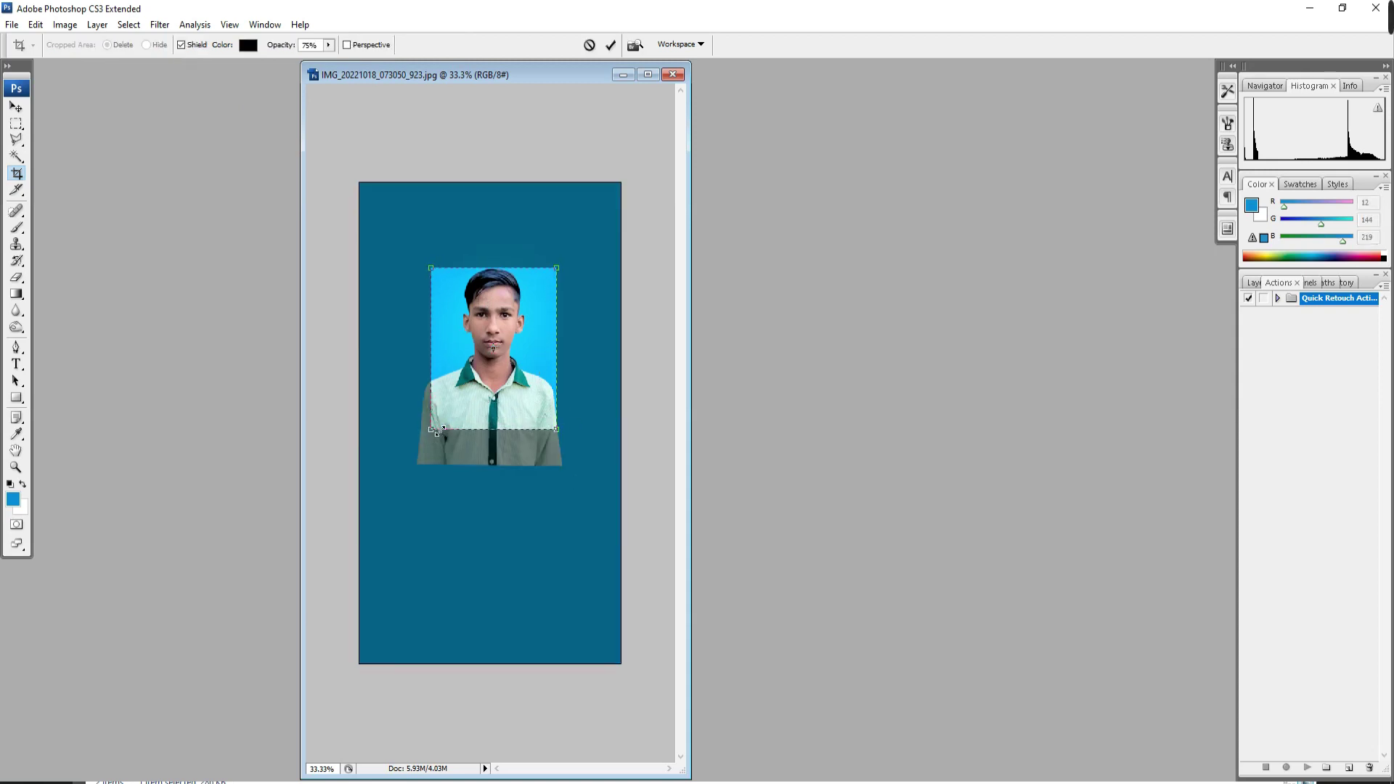
pyautogui.moveTo(432, 430); pyautogui.dragTo(437, 424)
pyautogui.moveTo(519, 349); pyautogui.dragTo(514, 340)
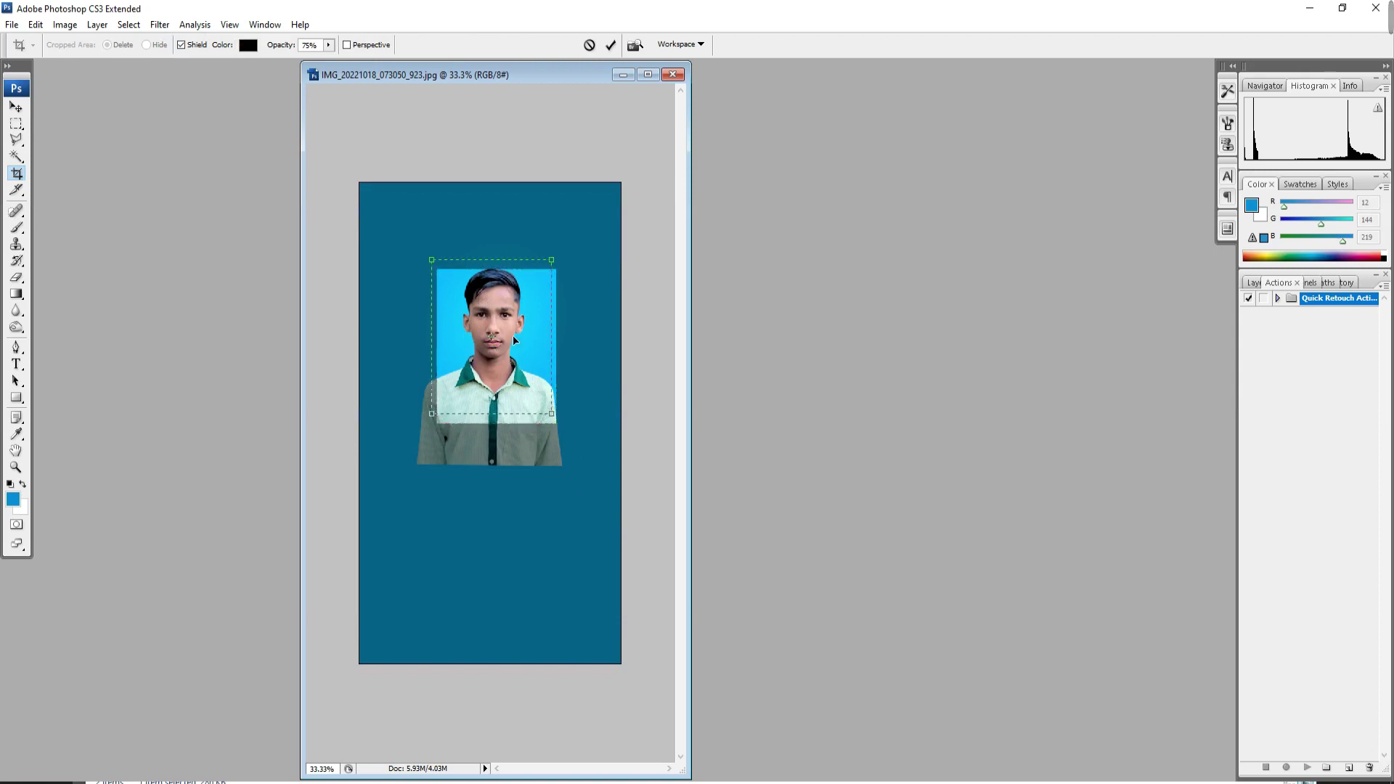
pyautogui.moveTo(439, 427); pyautogui.dragTo(442, 423)
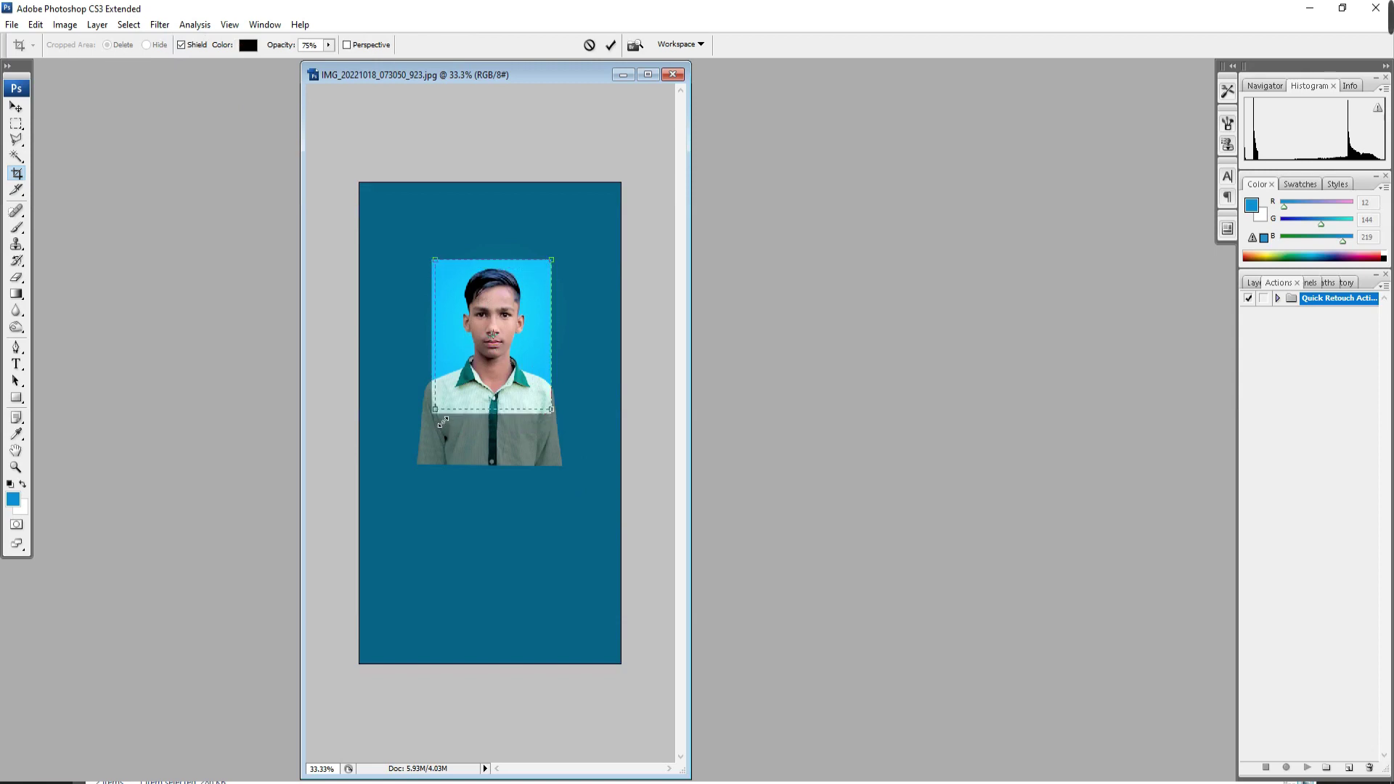
pyautogui.moveTo(512, 354); pyautogui.dragTo(514, 361)
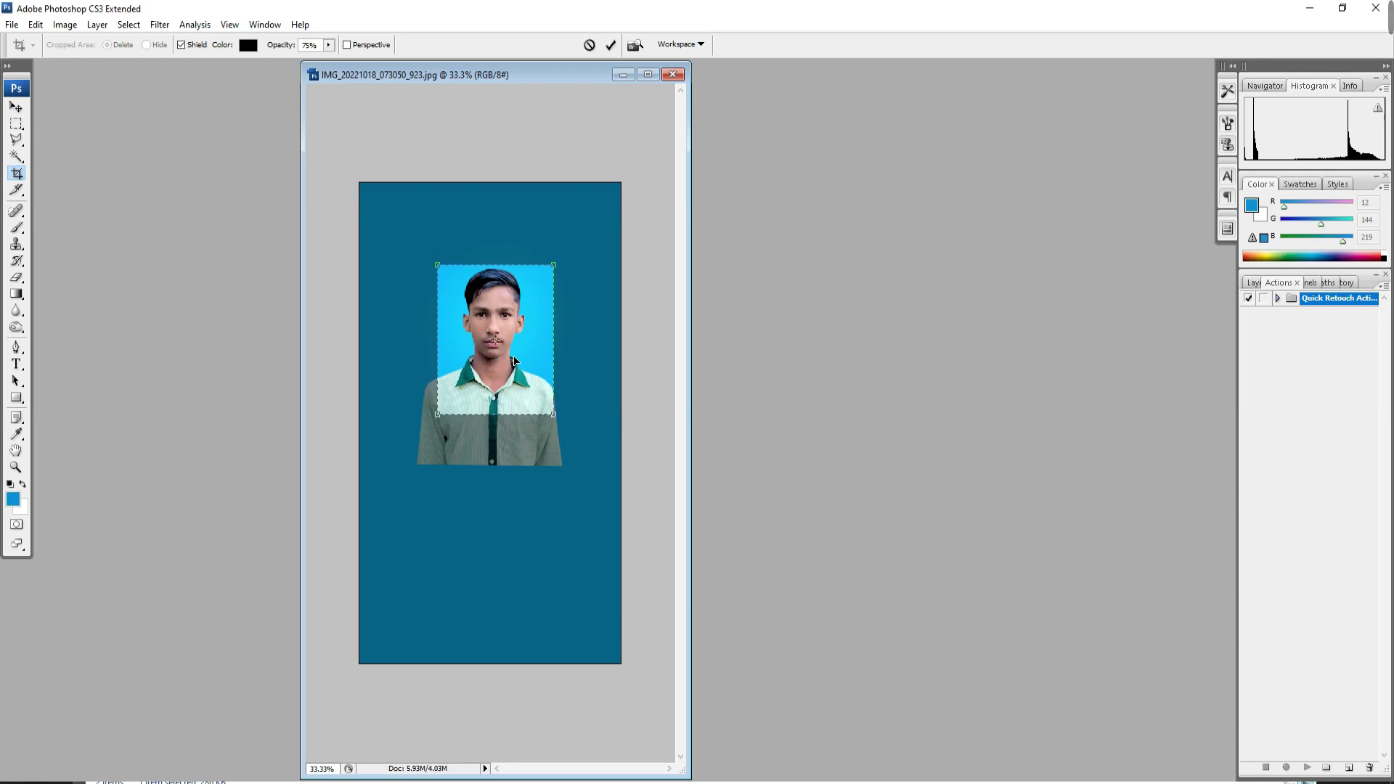
pyautogui.press('Return')
pyautogui.hotkey('ctrl', '+')
pyautogui.hotkey('ctrl', '+')
pyautogui.hotkey('ctrl', '+')
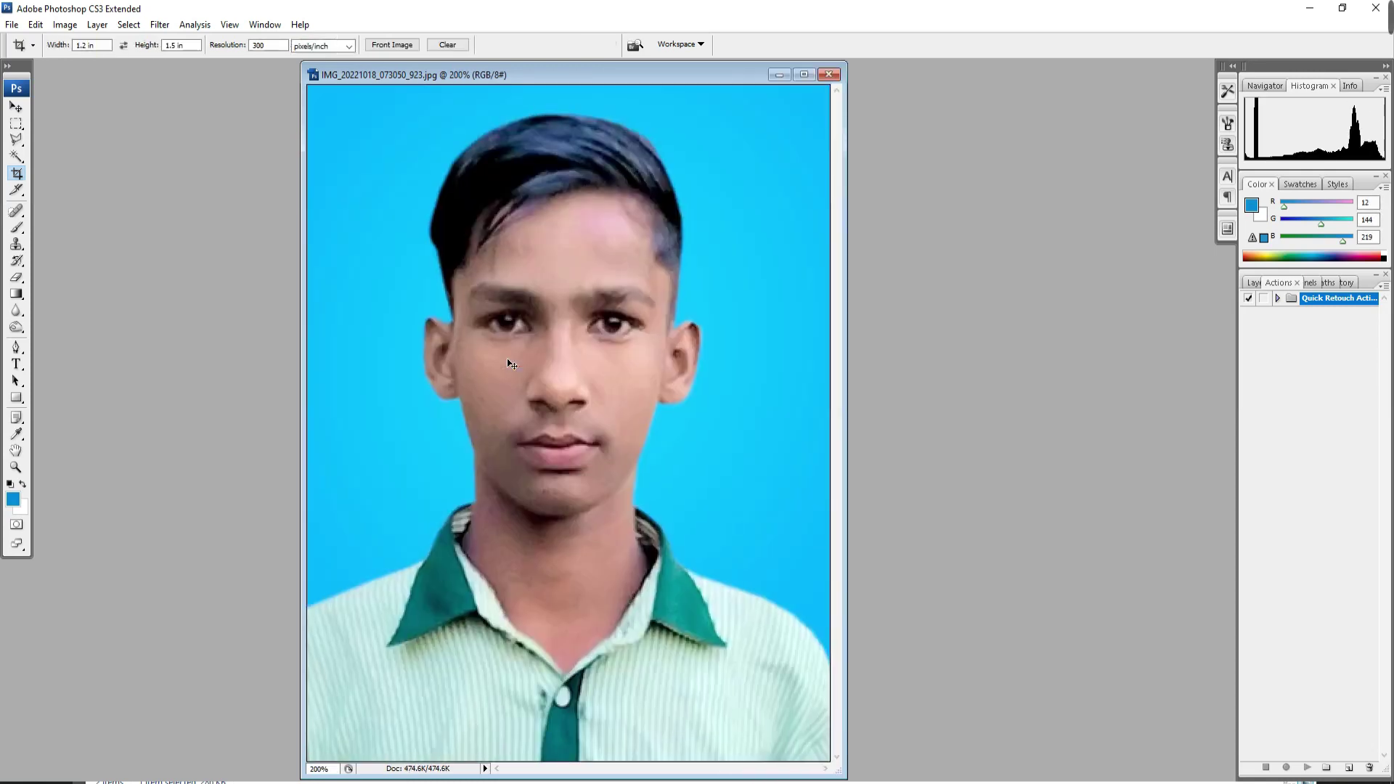
# Select all and stroke a black 4 px border inside the photo's edges
pyautogui.hotkey('ctrl', '0')
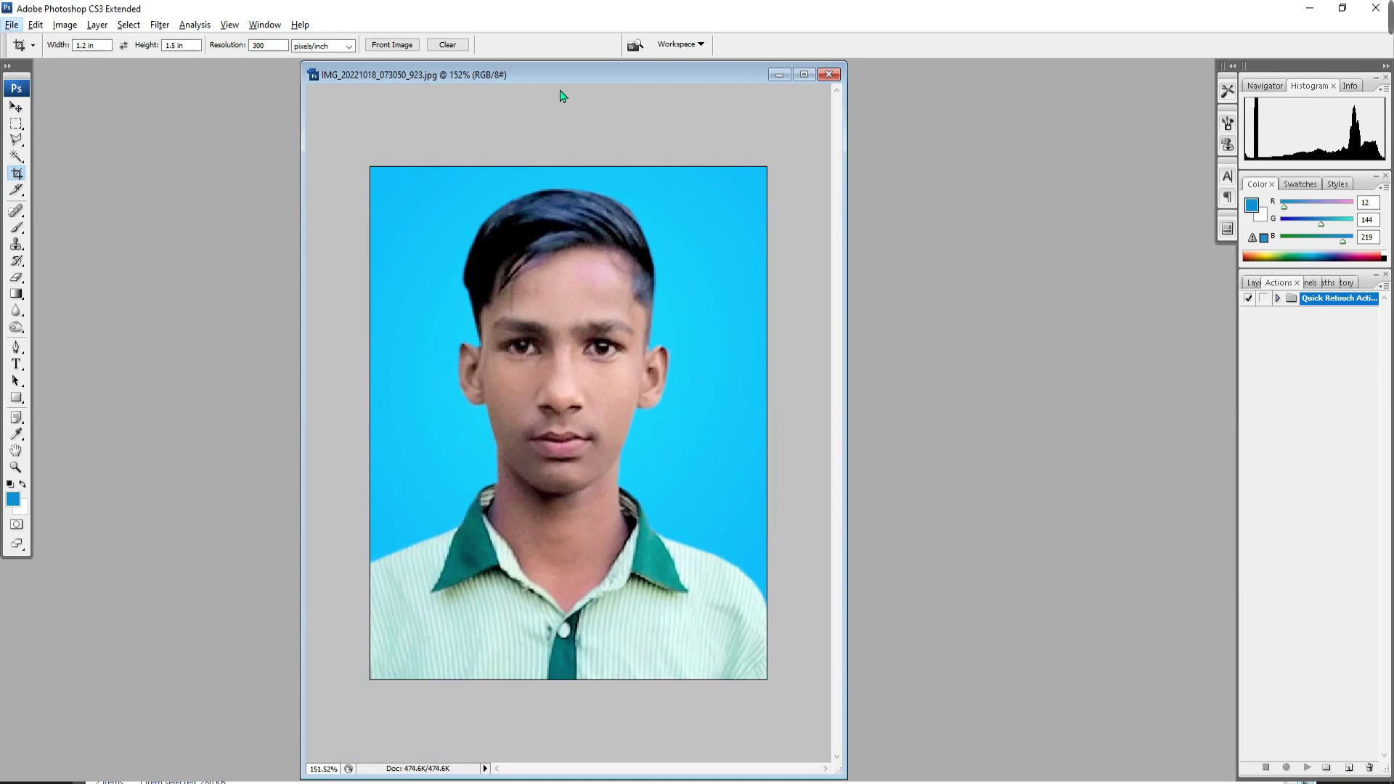
pyautogui.click(564, 95)
pyautogui.hotkey('ctrl', 'a')
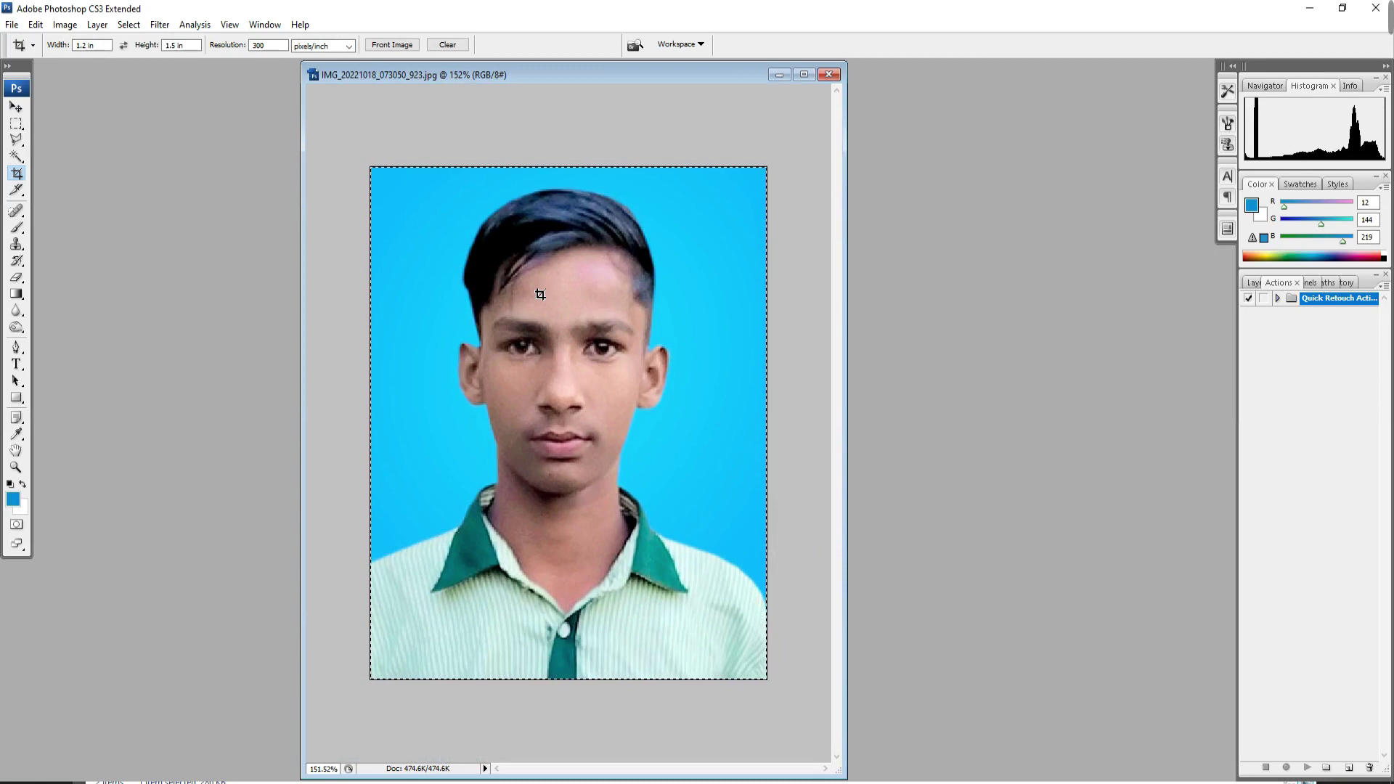
pyautogui.hotkey('alt', 'e')
pyautogui.press('s')
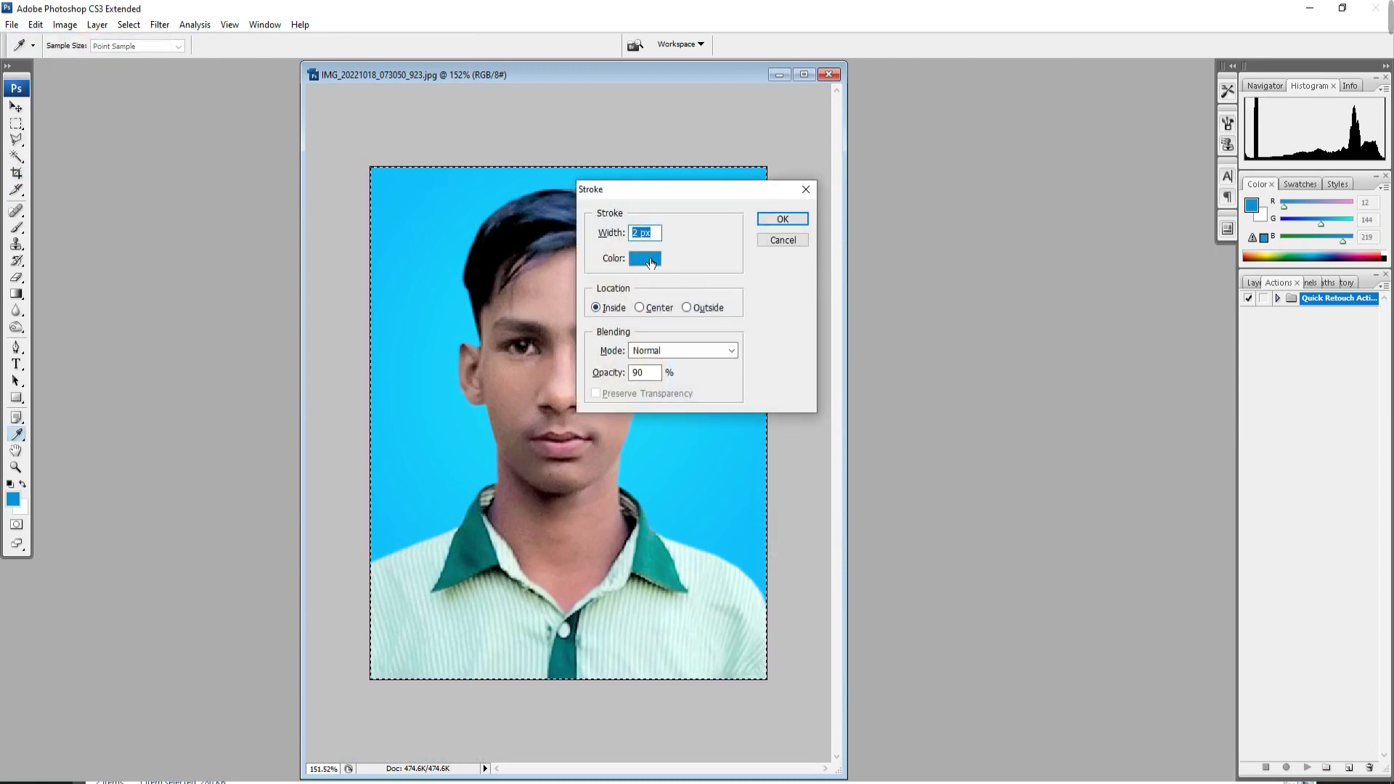
pyautogui.click(651, 262)
pyautogui.click(692, 399)
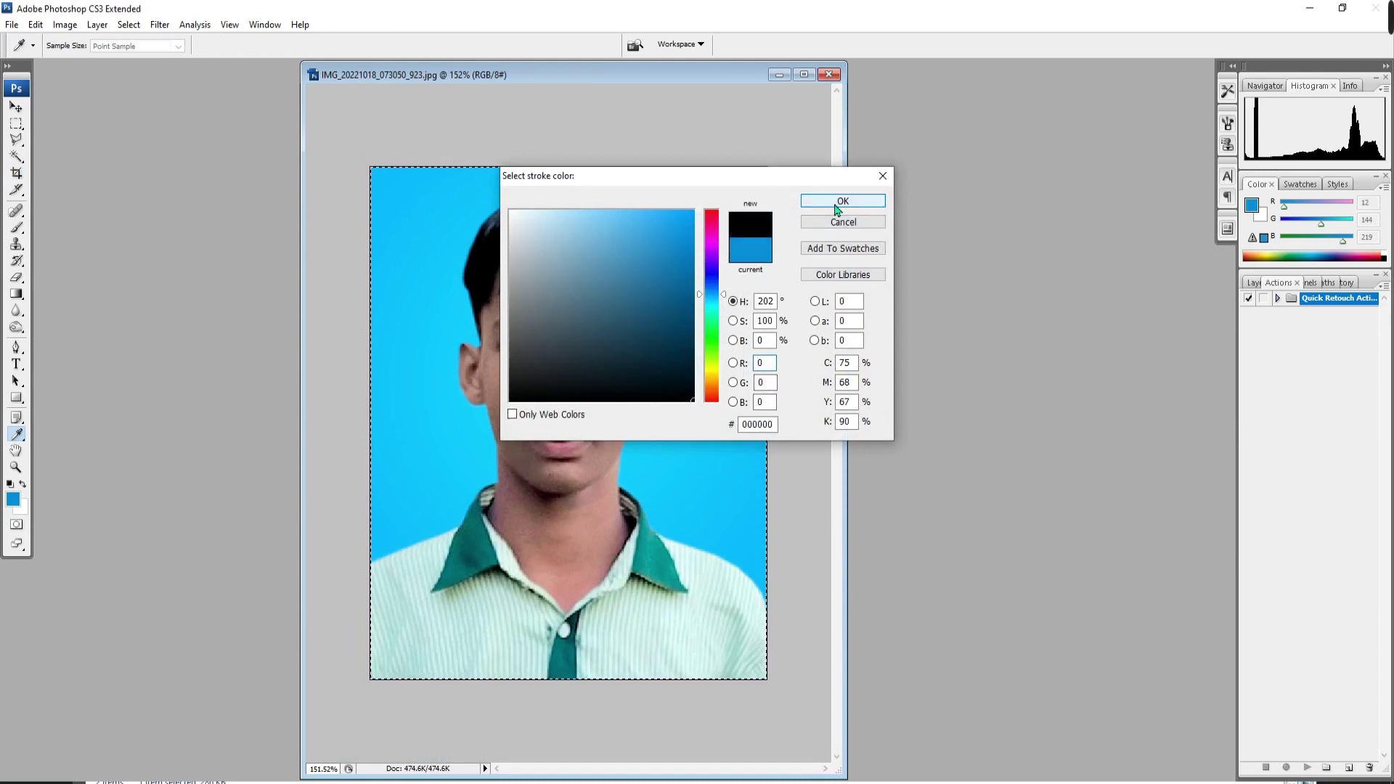
pyautogui.click(840, 204)
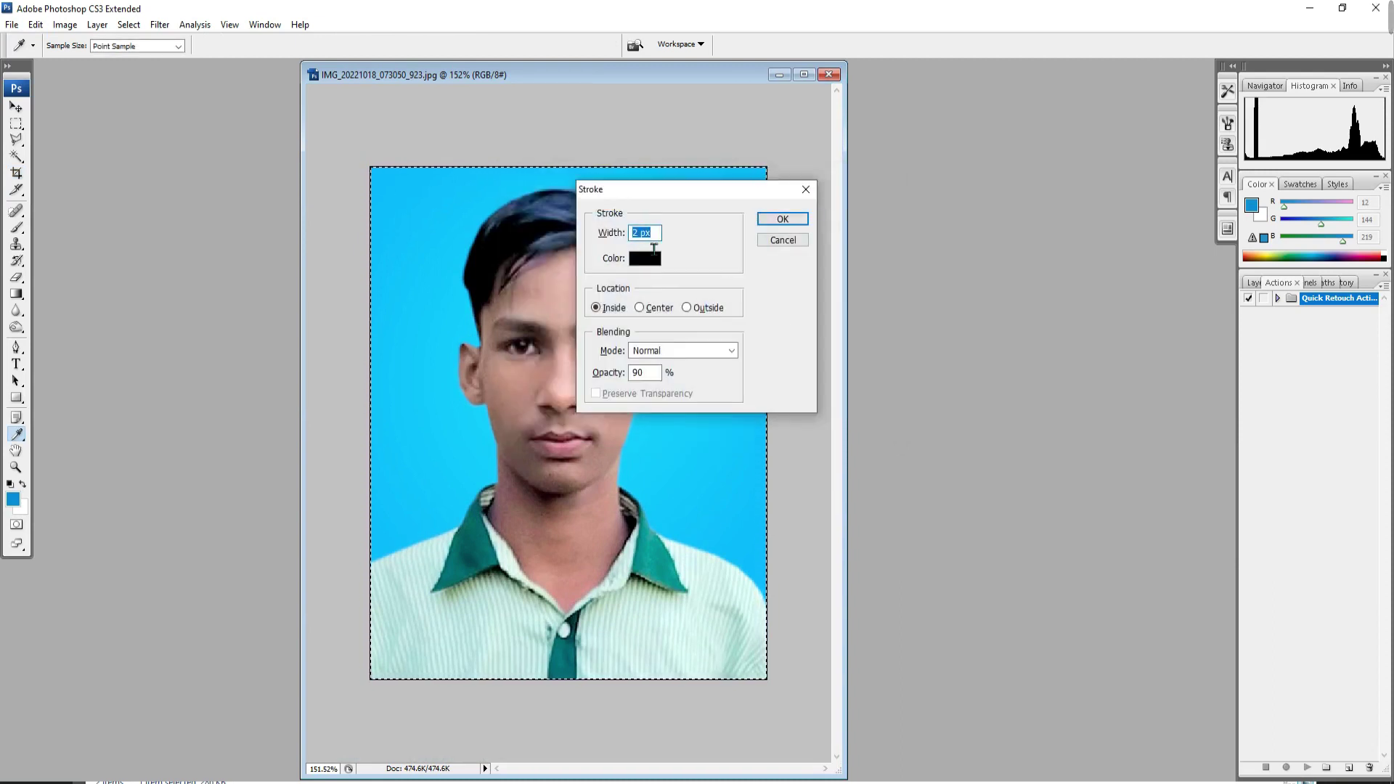
pyautogui.write('4')
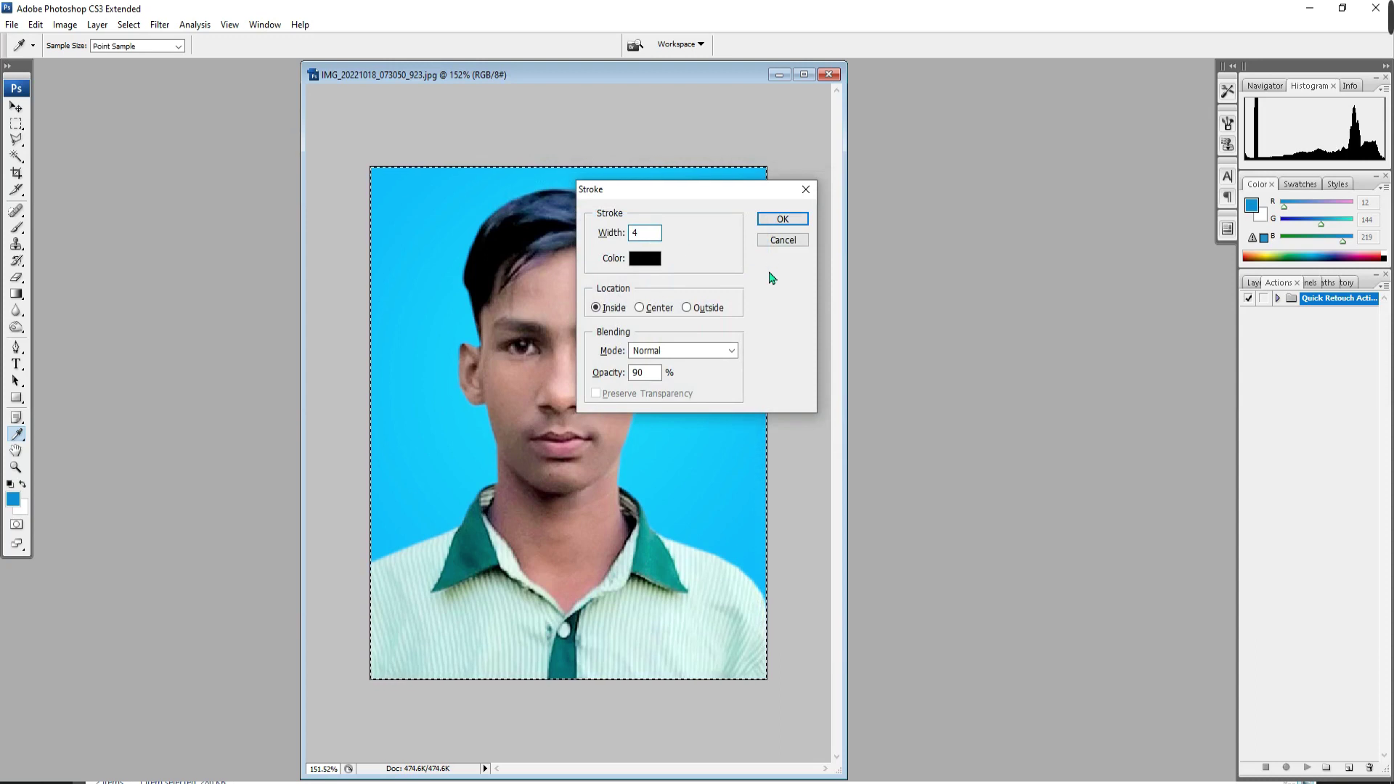
pyautogui.click(783, 219)
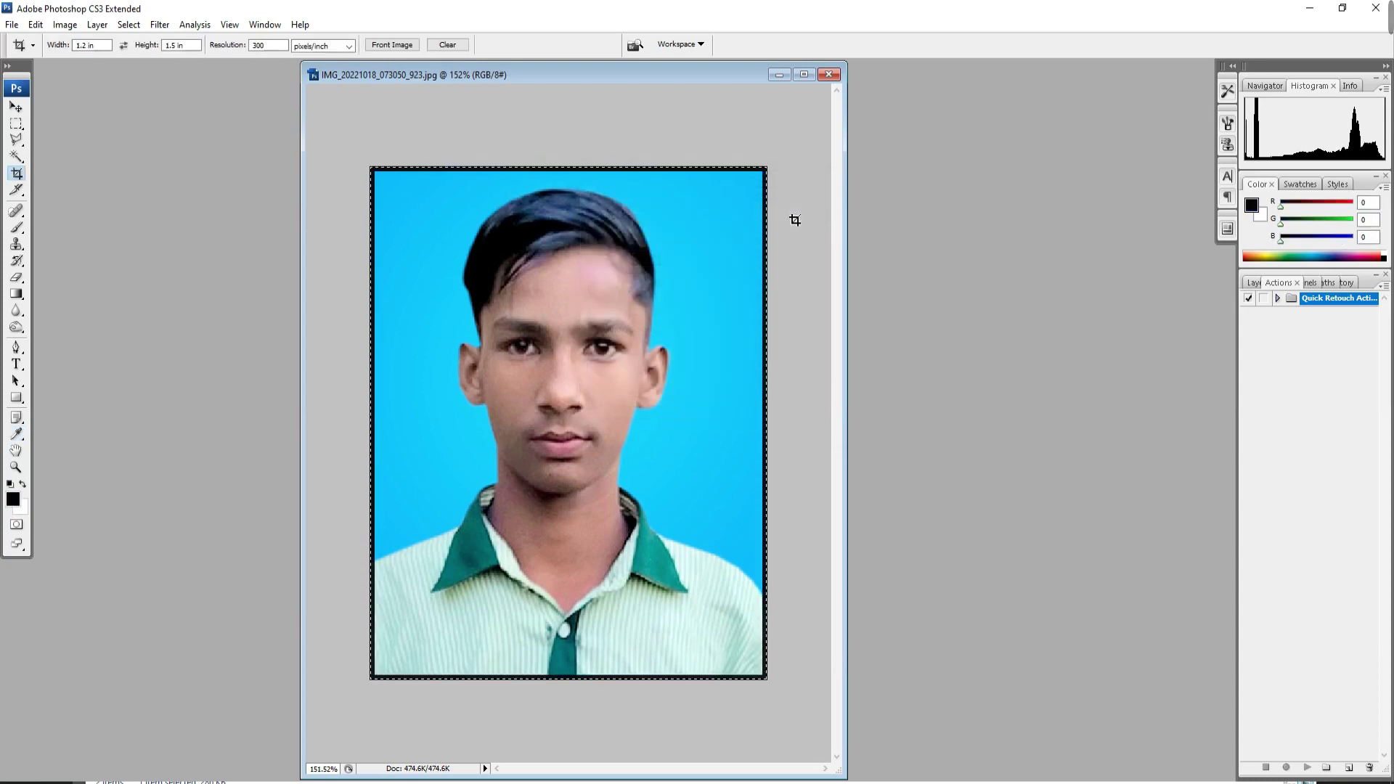
# Deselect, save the bordered photo as JPEG, and view it at Actual Pixels (100%)
pyautogui.hotkey('ctrl', 'd')
pyautogui.hotkey('ctrl', 's')
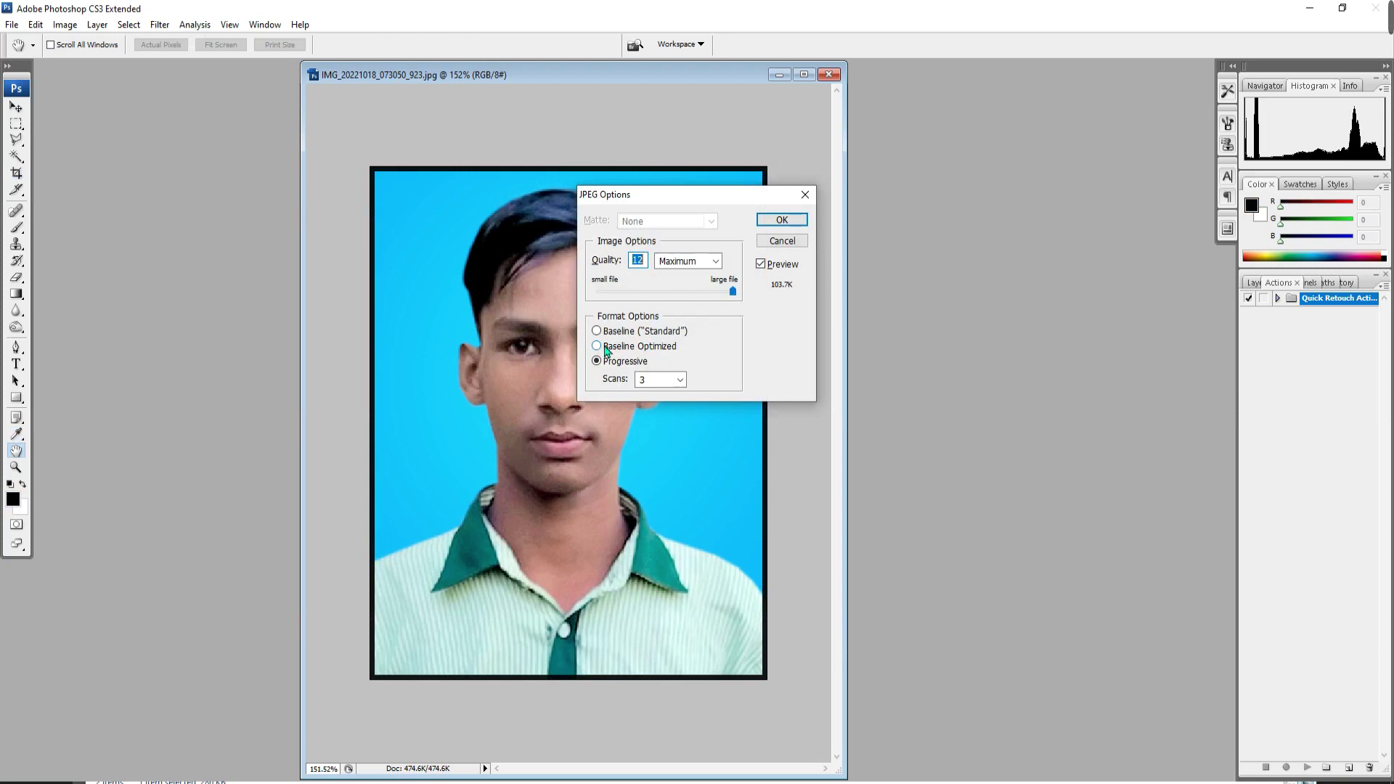
pyautogui.click(801, 224)
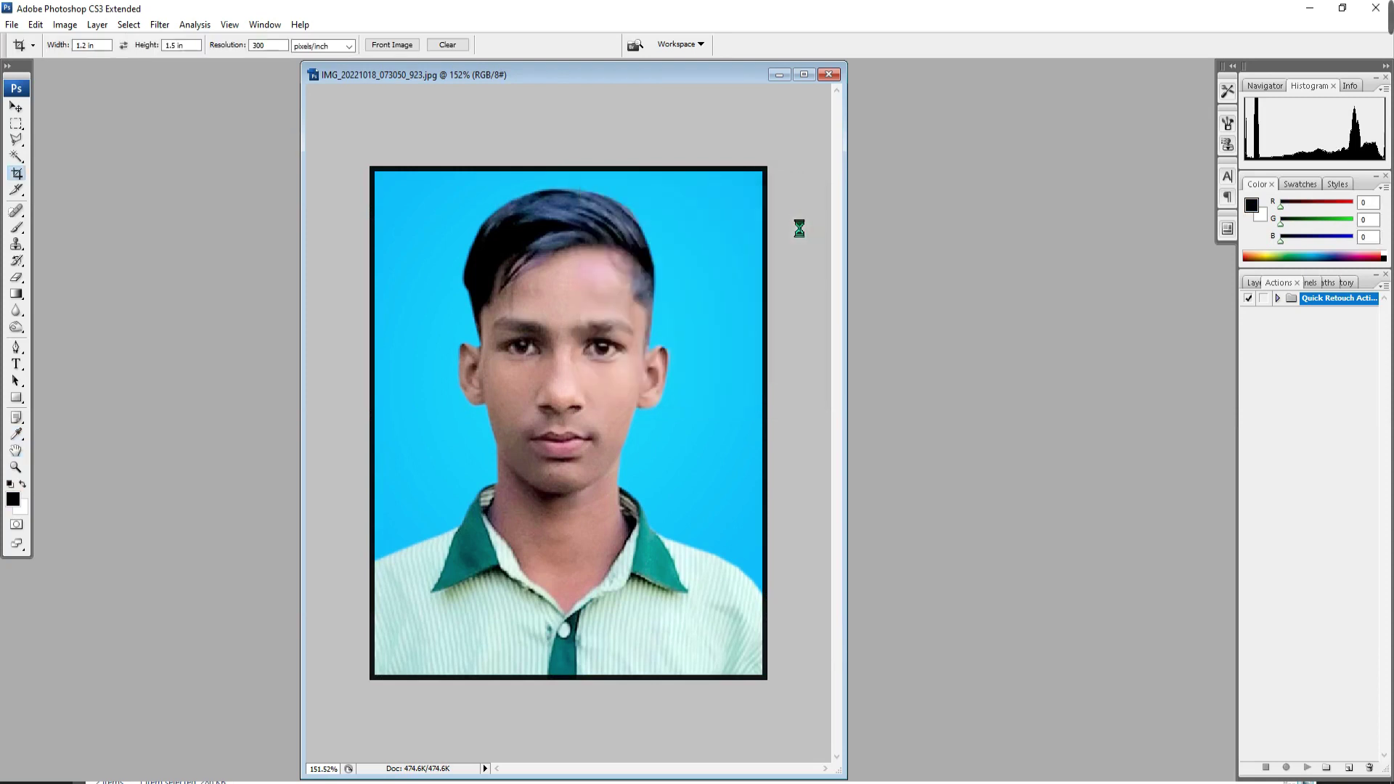
pyautogui.click(1253, 283)
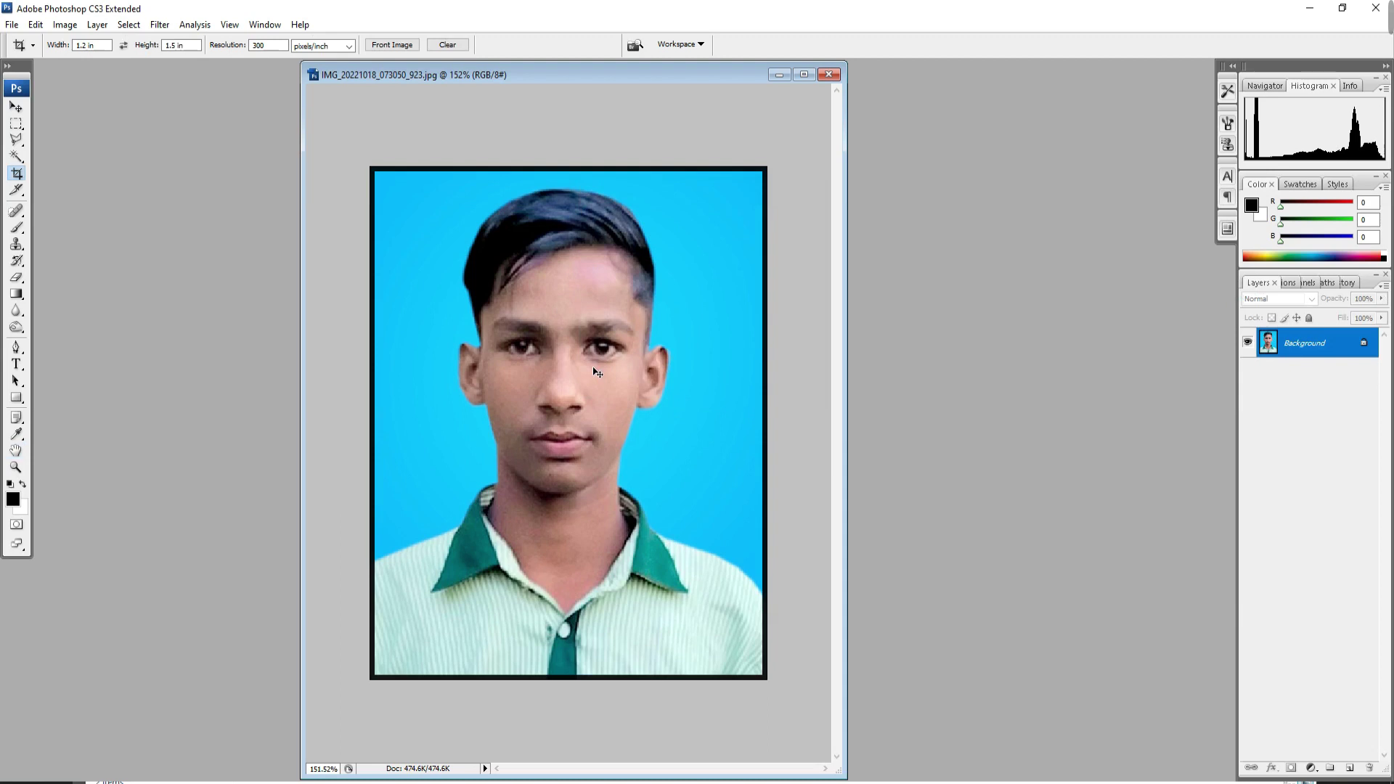
pyautogui.hotkey('ctrl', 'alt', '0')
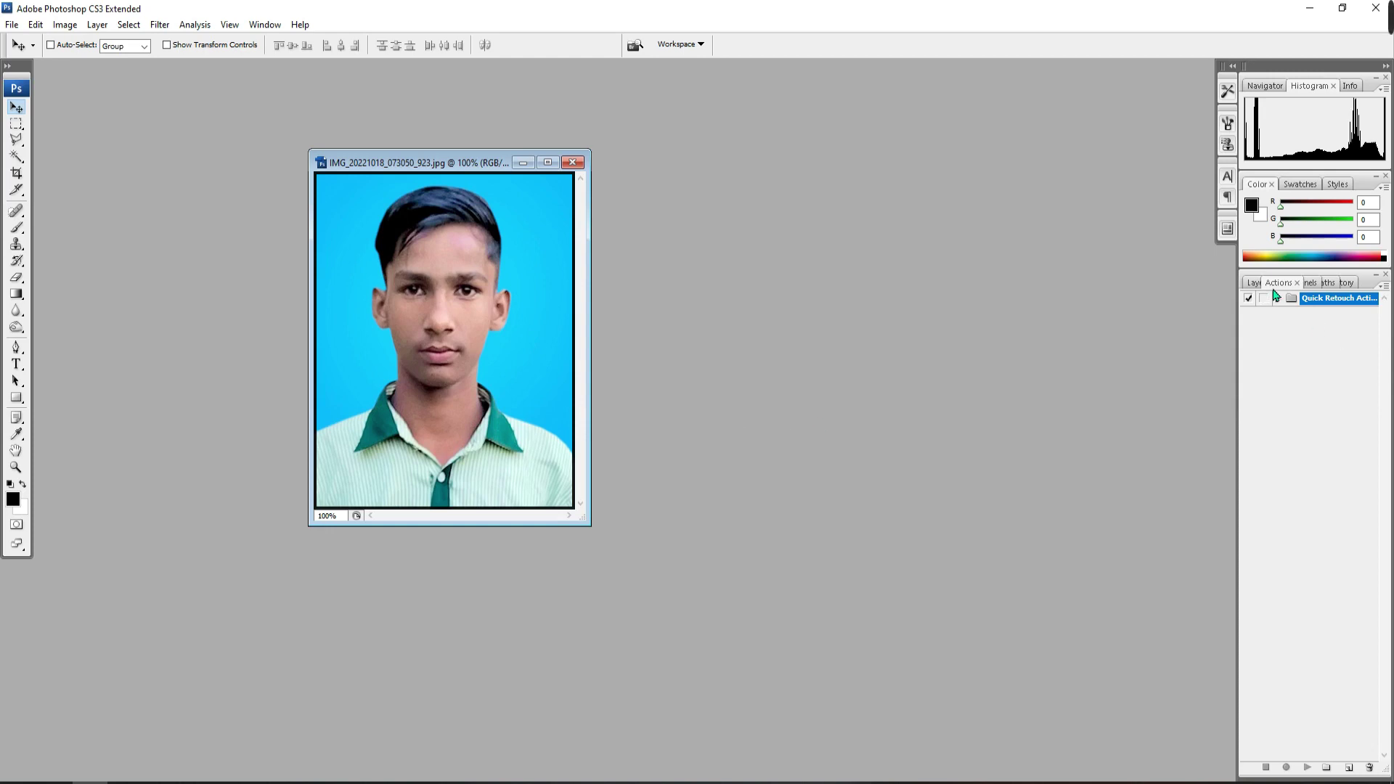
# Add a new action set named 'Passport Photo Action' to the Actions panel
pyautogui.click(1384, 286)
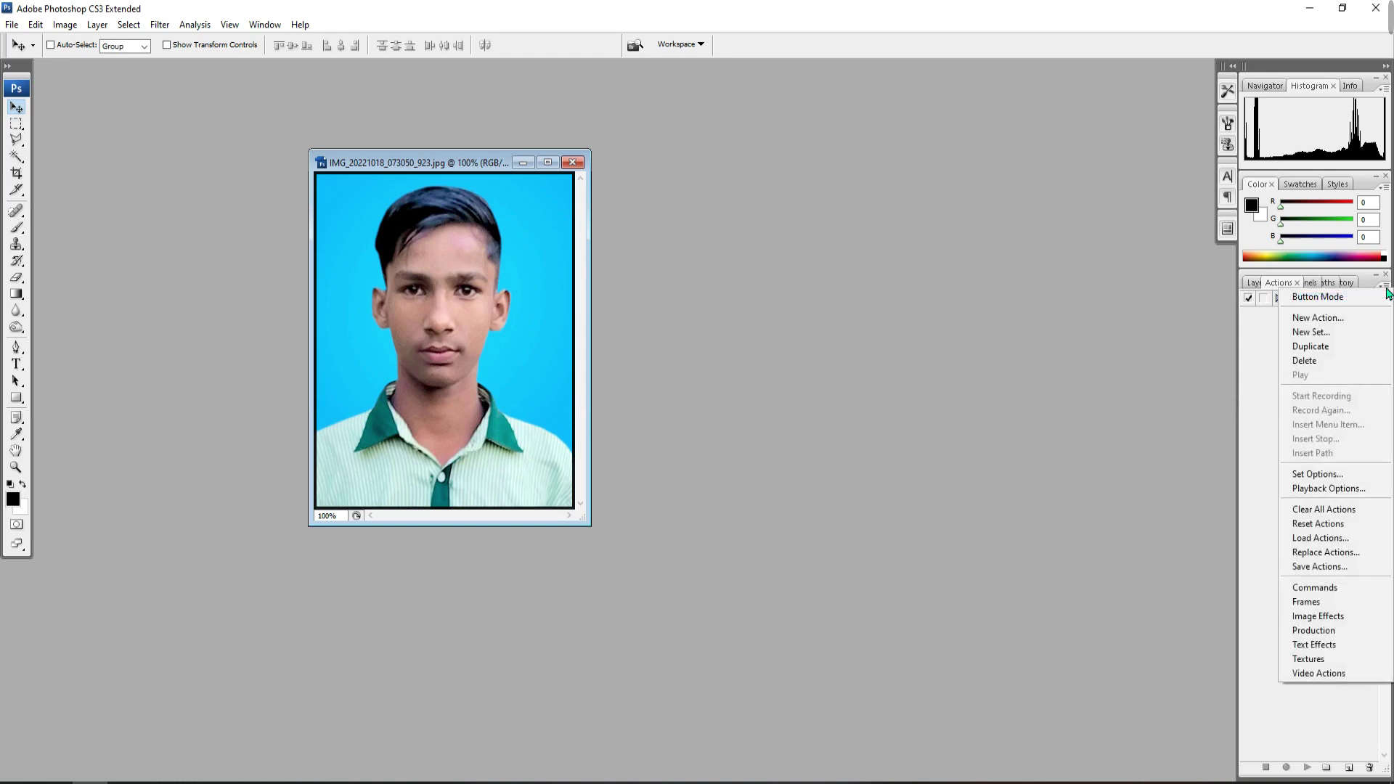
pyautogui.click(1310, 334)
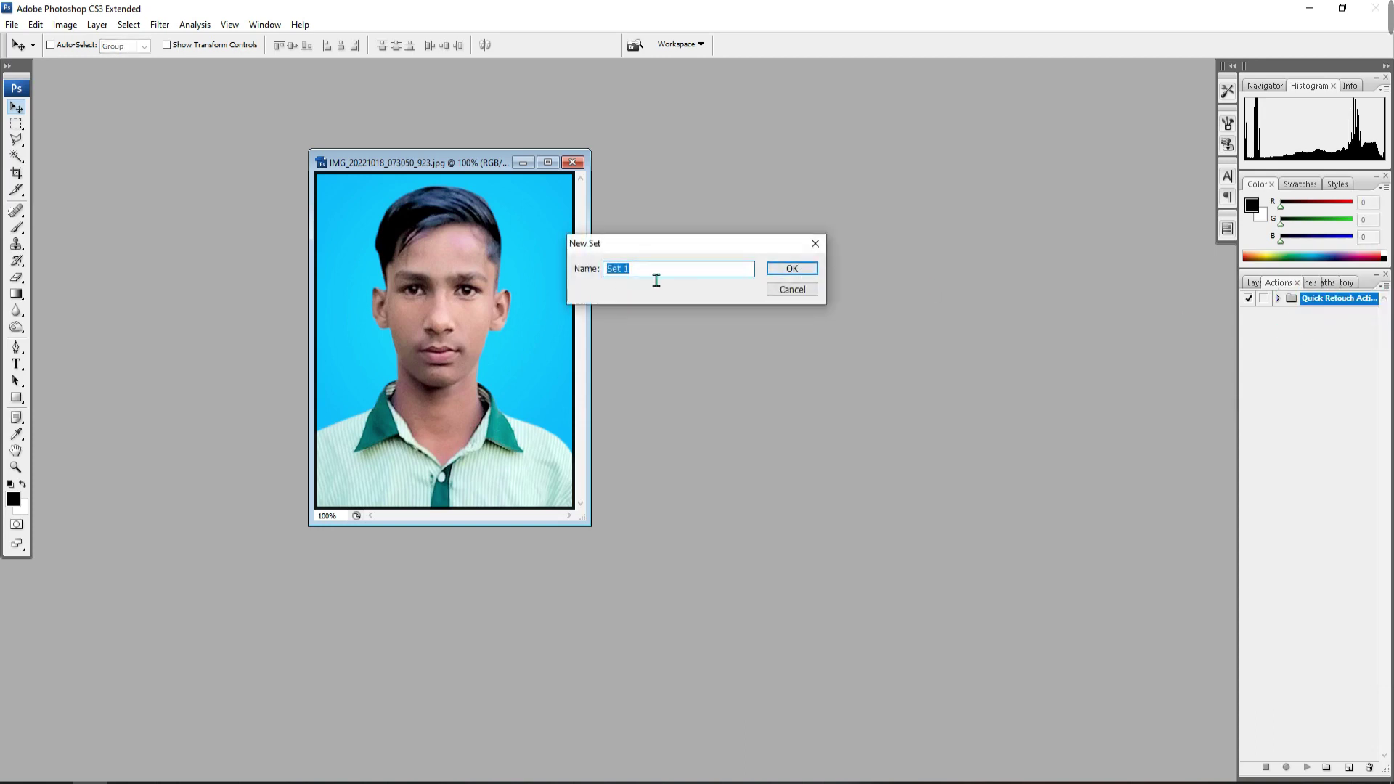
pyautogui.write('Passport Photo Action')
pyautogui.click(796, 271)
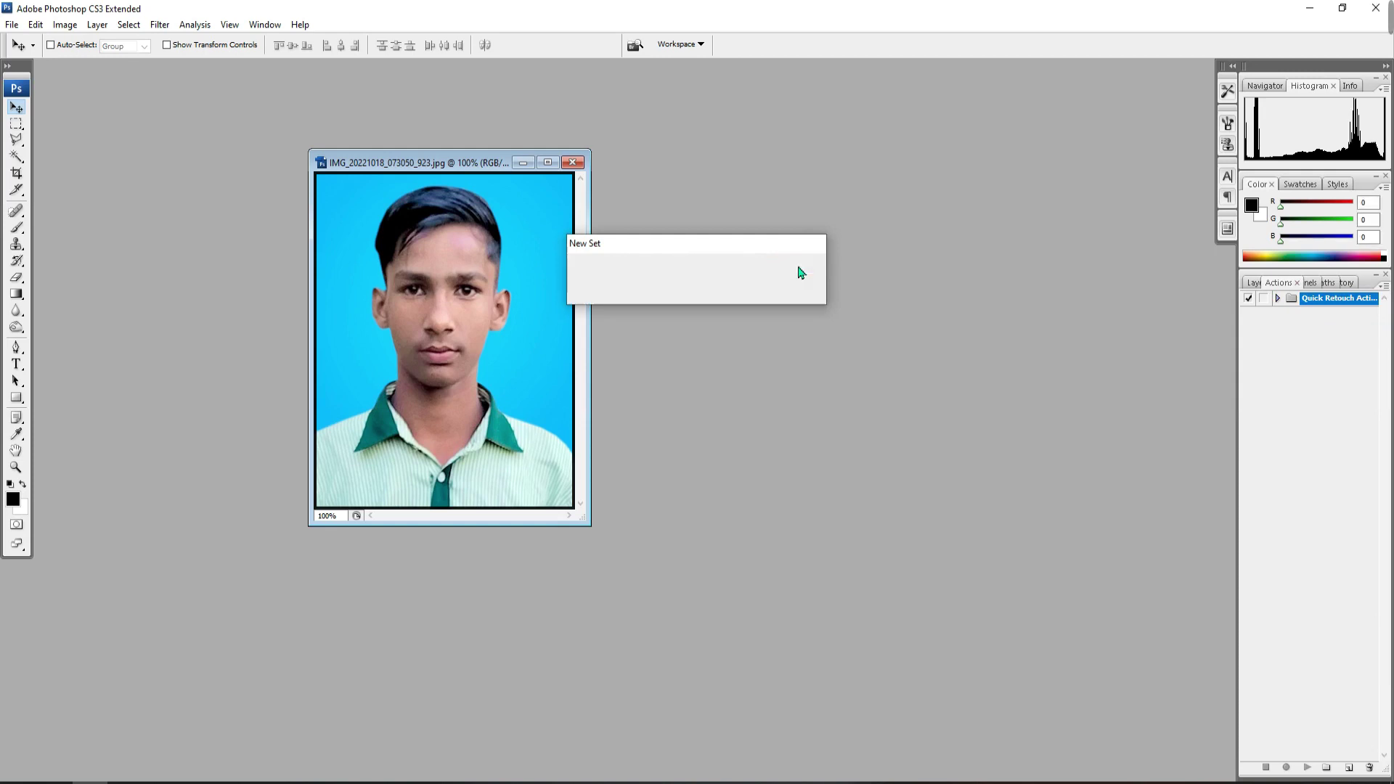
pyautogui.click(1384, 286)
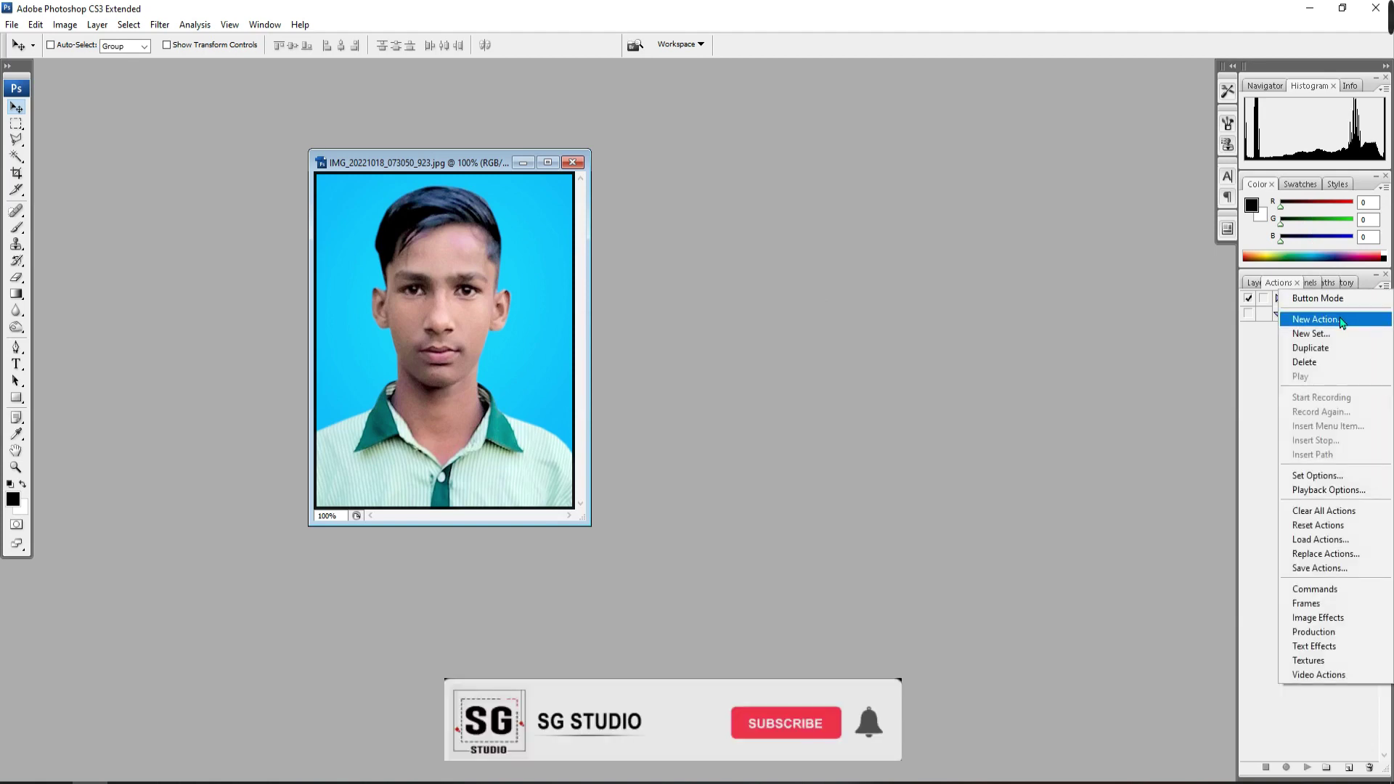
# Create a '6 Photo' action in the Passport Photo Action set, shortcut F8, and start recording
pyautogui.click(1318, 319)
pyautogui.click(711, 290)
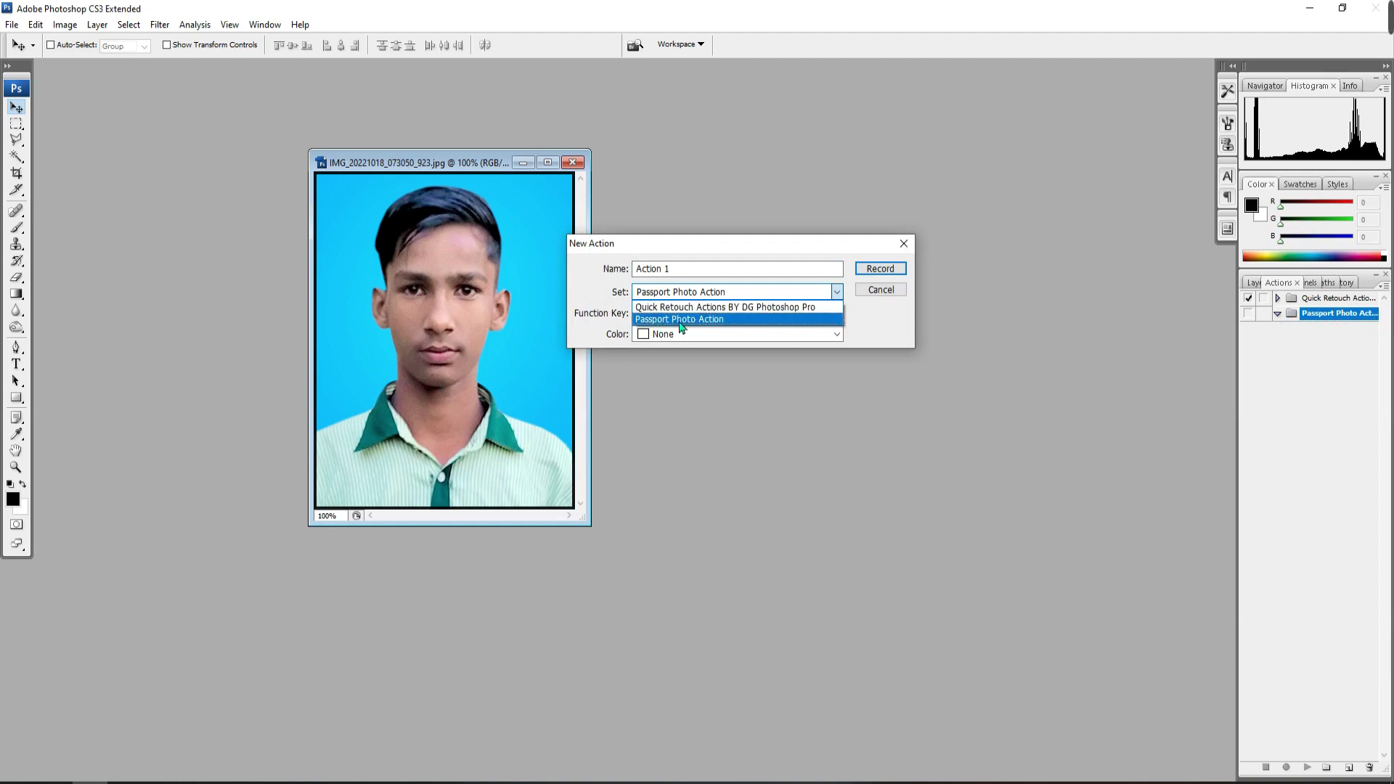
pyautogui.click(681, 321)
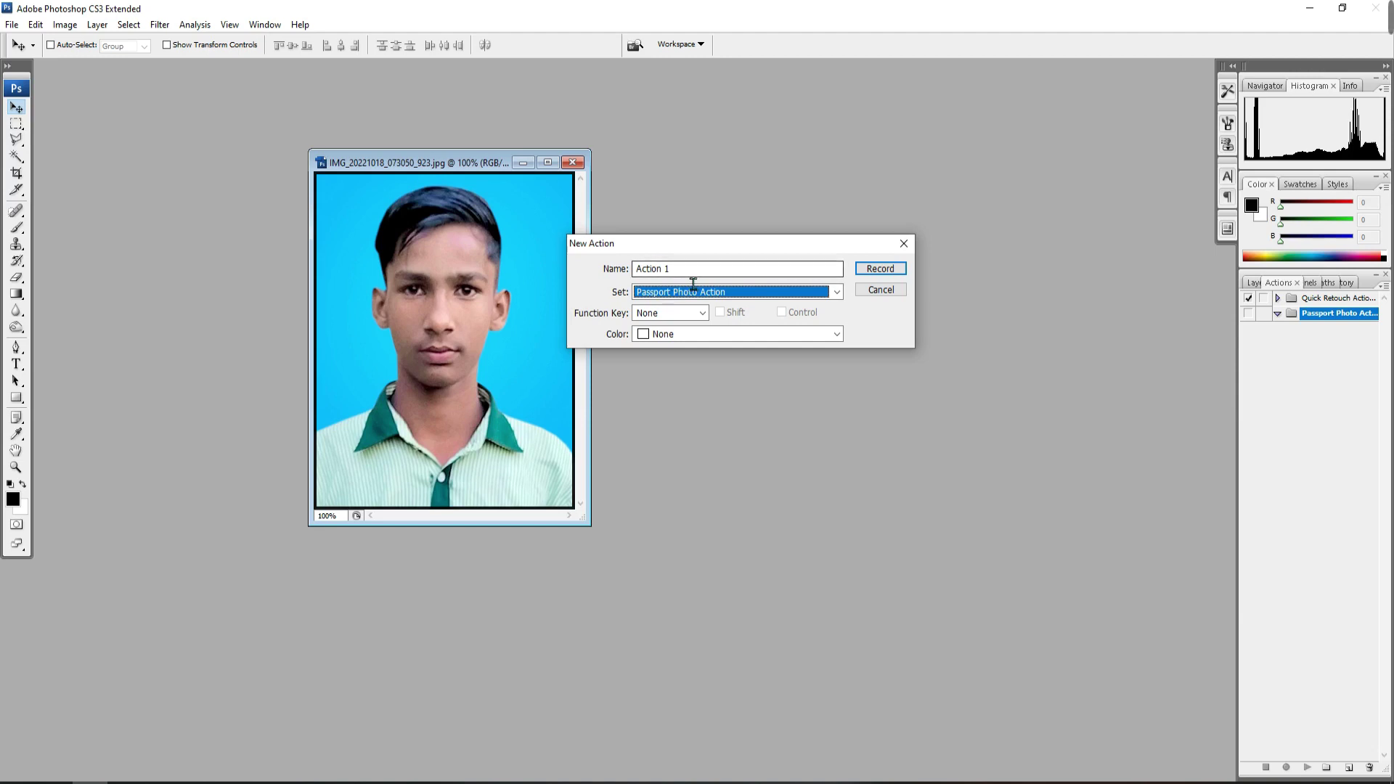
pyautogui.hotkey('shift', 'Tab')
pyautogui.write('6 ')
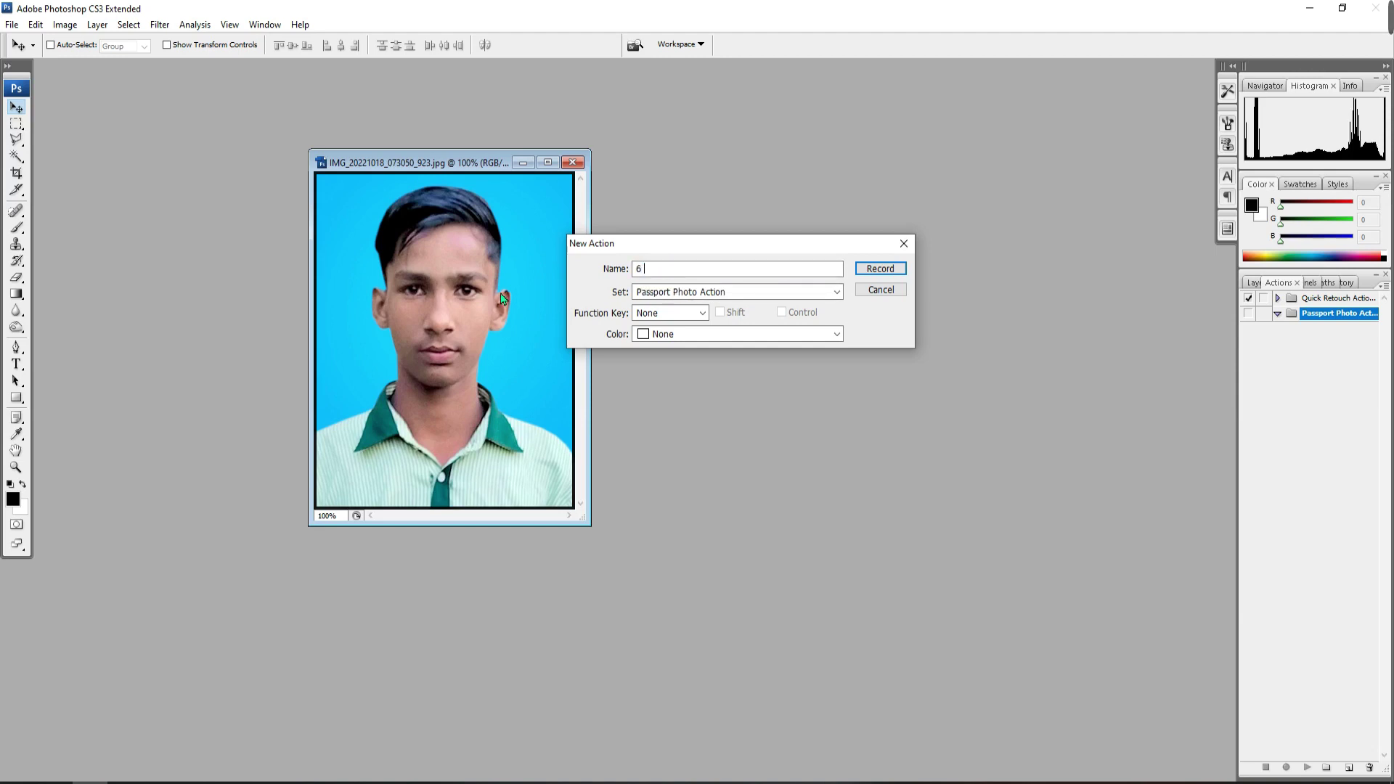
pyautogui.write('Photo')
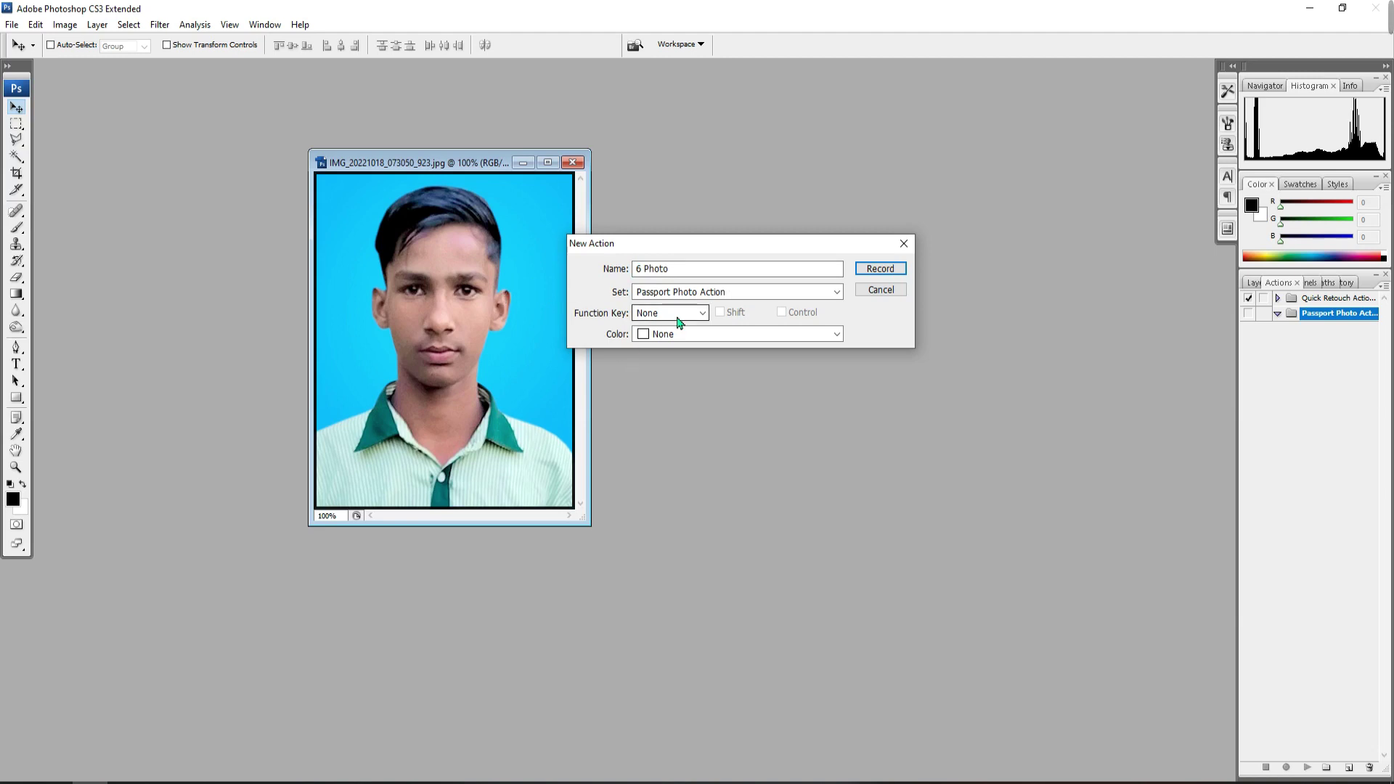
pyautogui.click(671, 314)
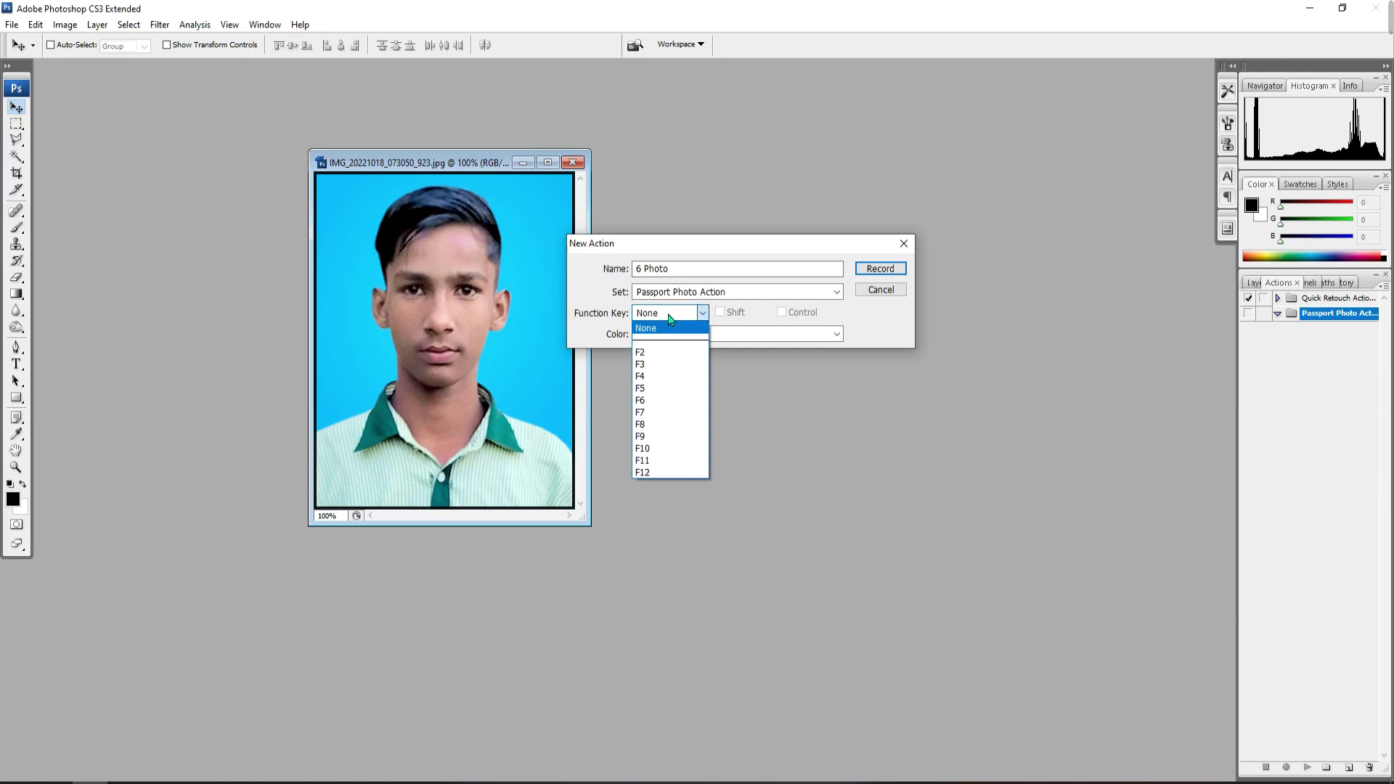
pyautogui.click(654, 428)
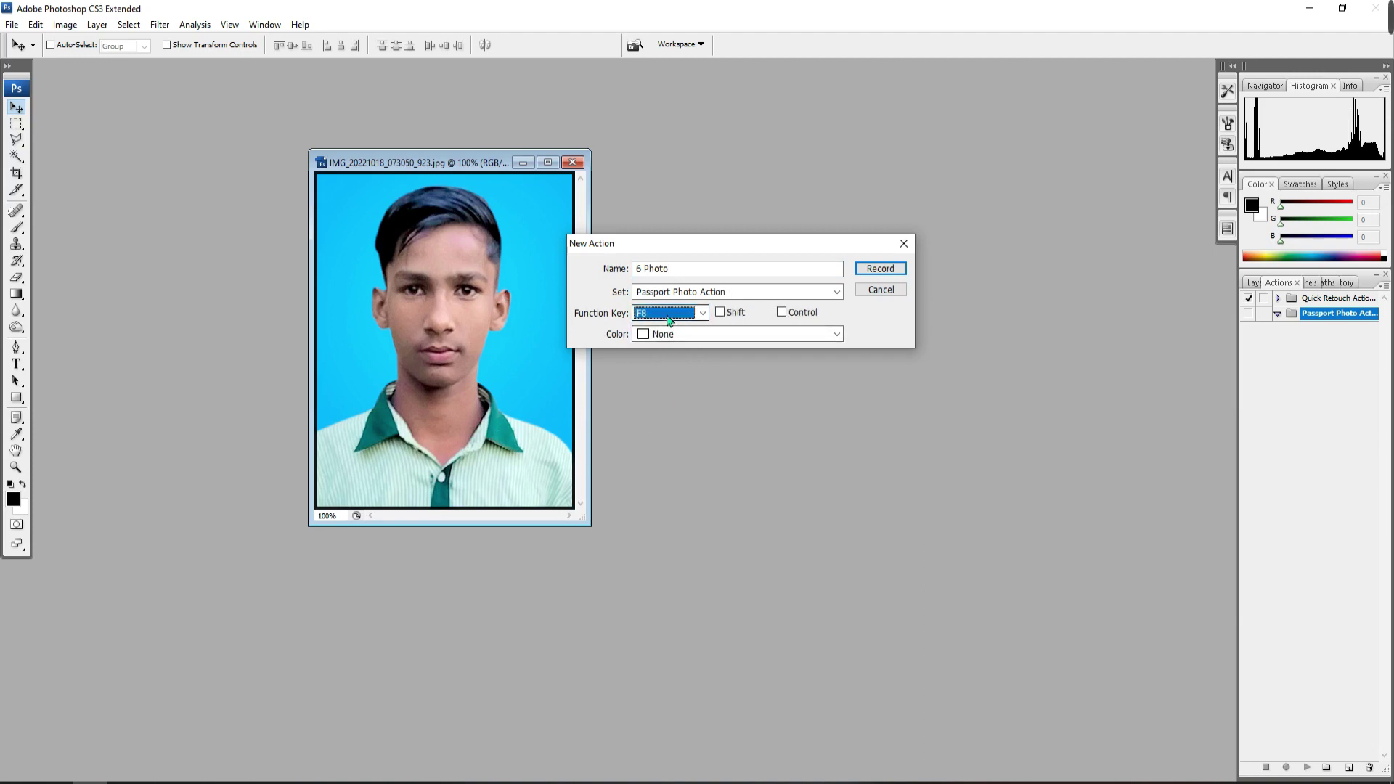
pyautogui.click(879, 270)
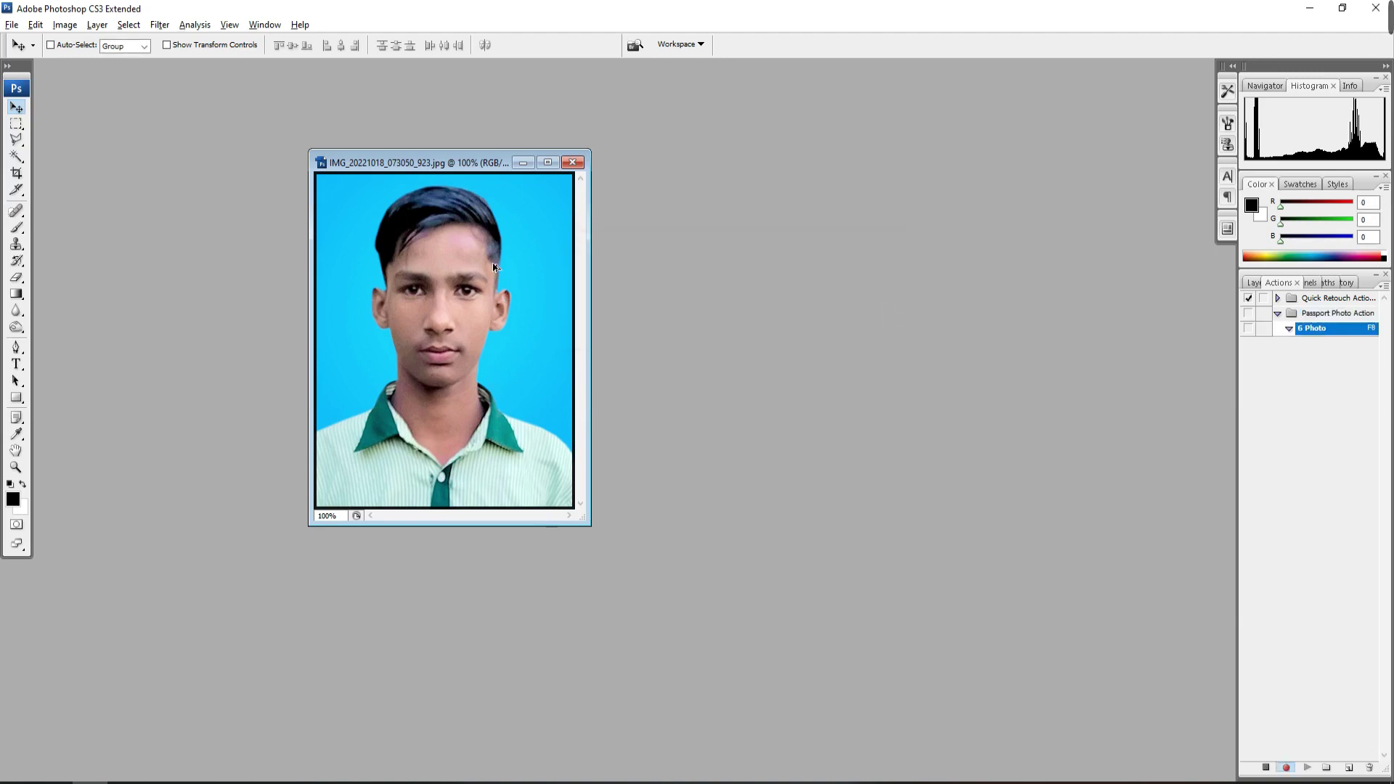
# Select all of the passport photo, copy it, and close the photo document
pyautogui.scroll(-1, 494, 267)
pyautogui.hotkey('ctrl', 'a')
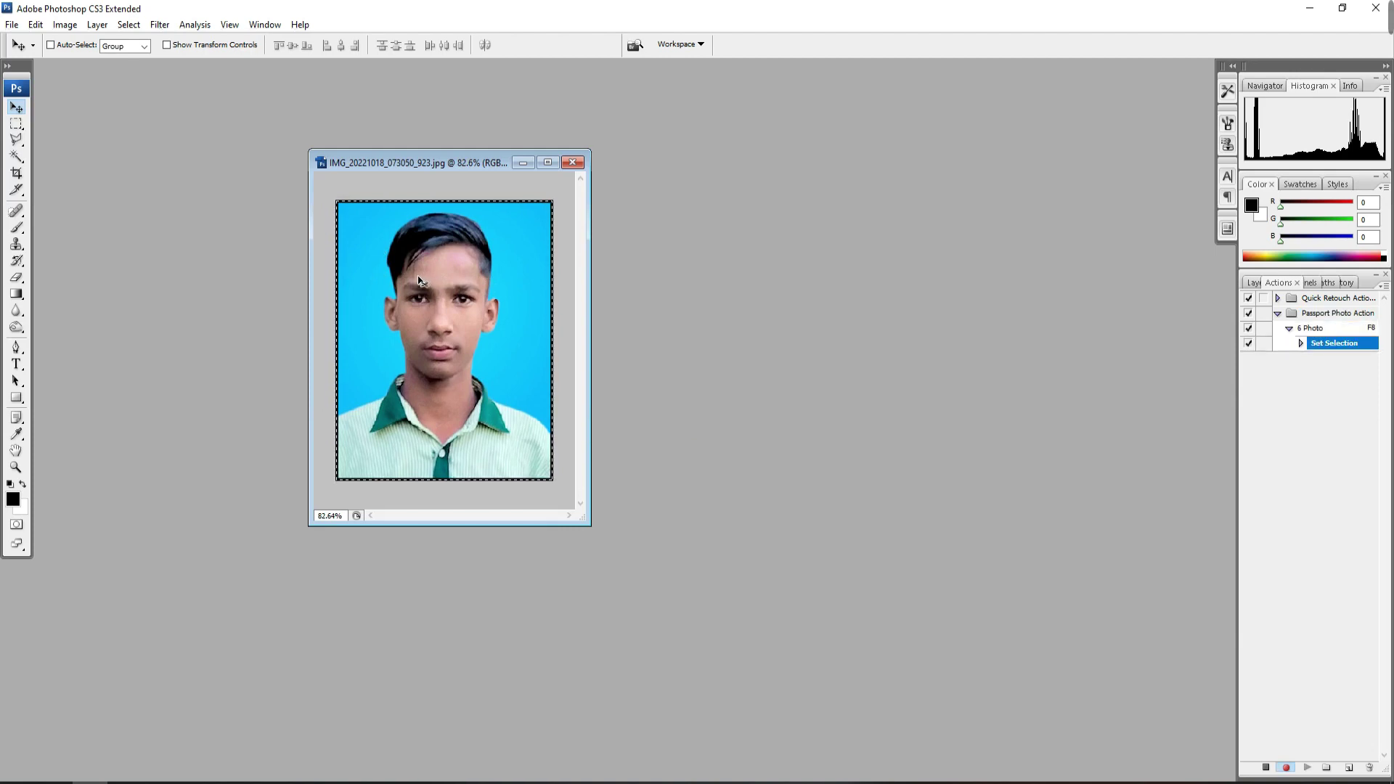
pyautogui.hotkey('ctrl', 'c')
pyautogui.hotkey('ctrl', 'c')
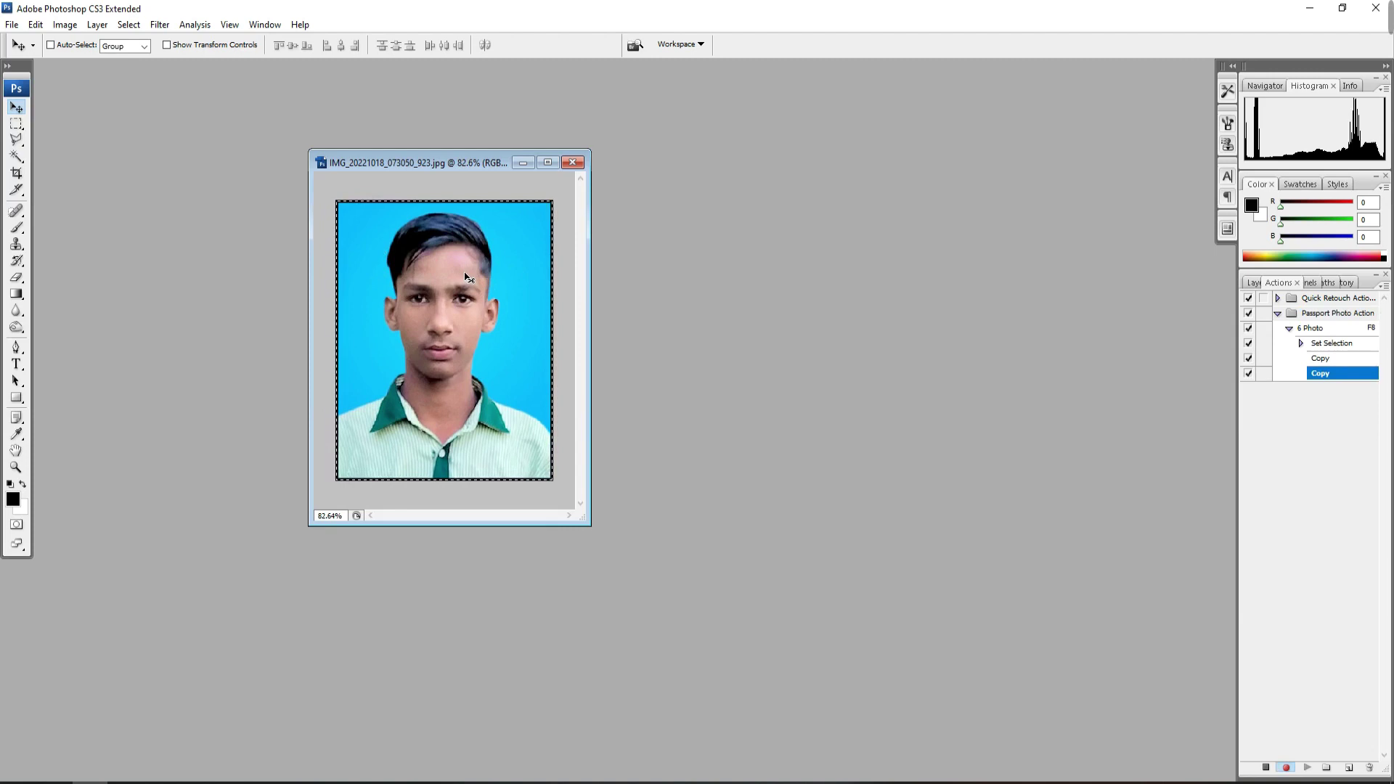
pyautogui.hotkey('ctrl', 'w')
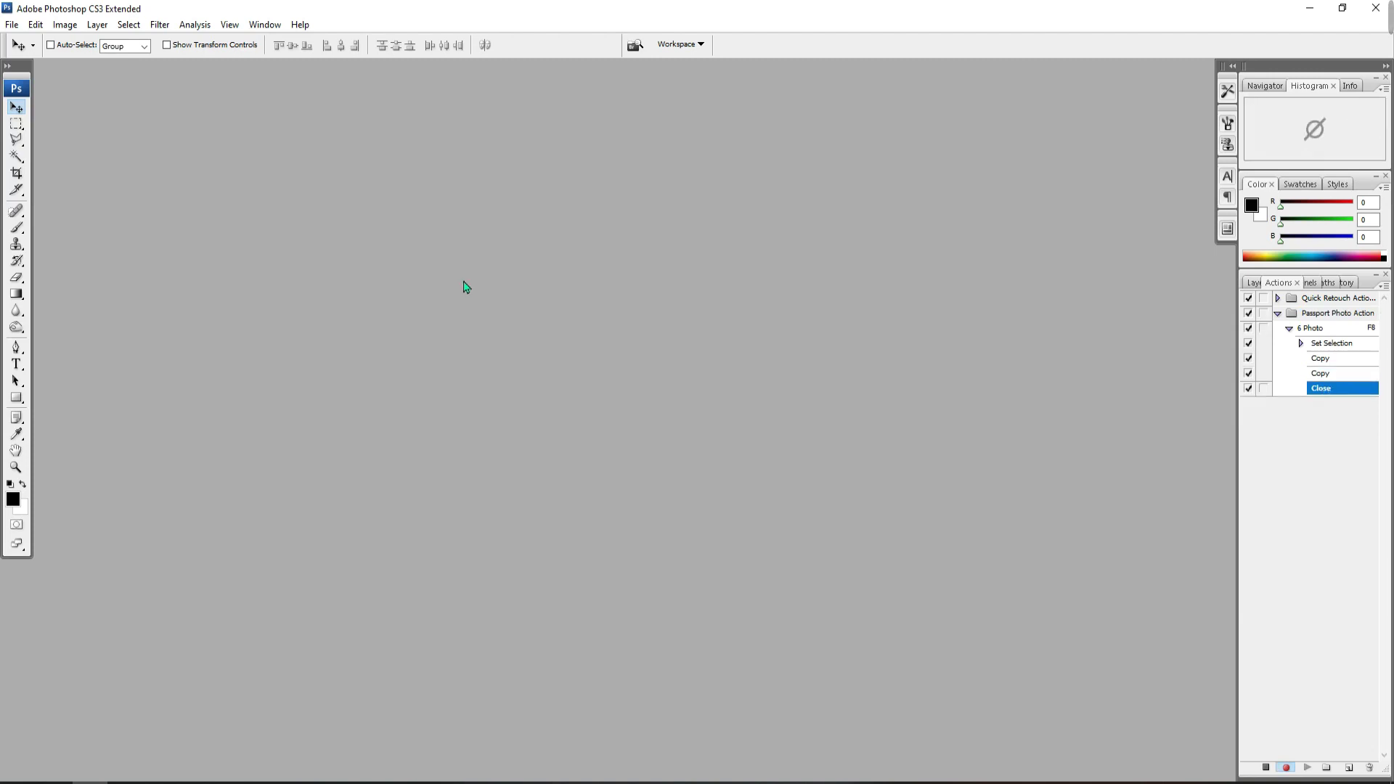
# Create a blank 8 × 11 inch document at 300 ppi
pyautogui.hotkey('ctrl', 'n')
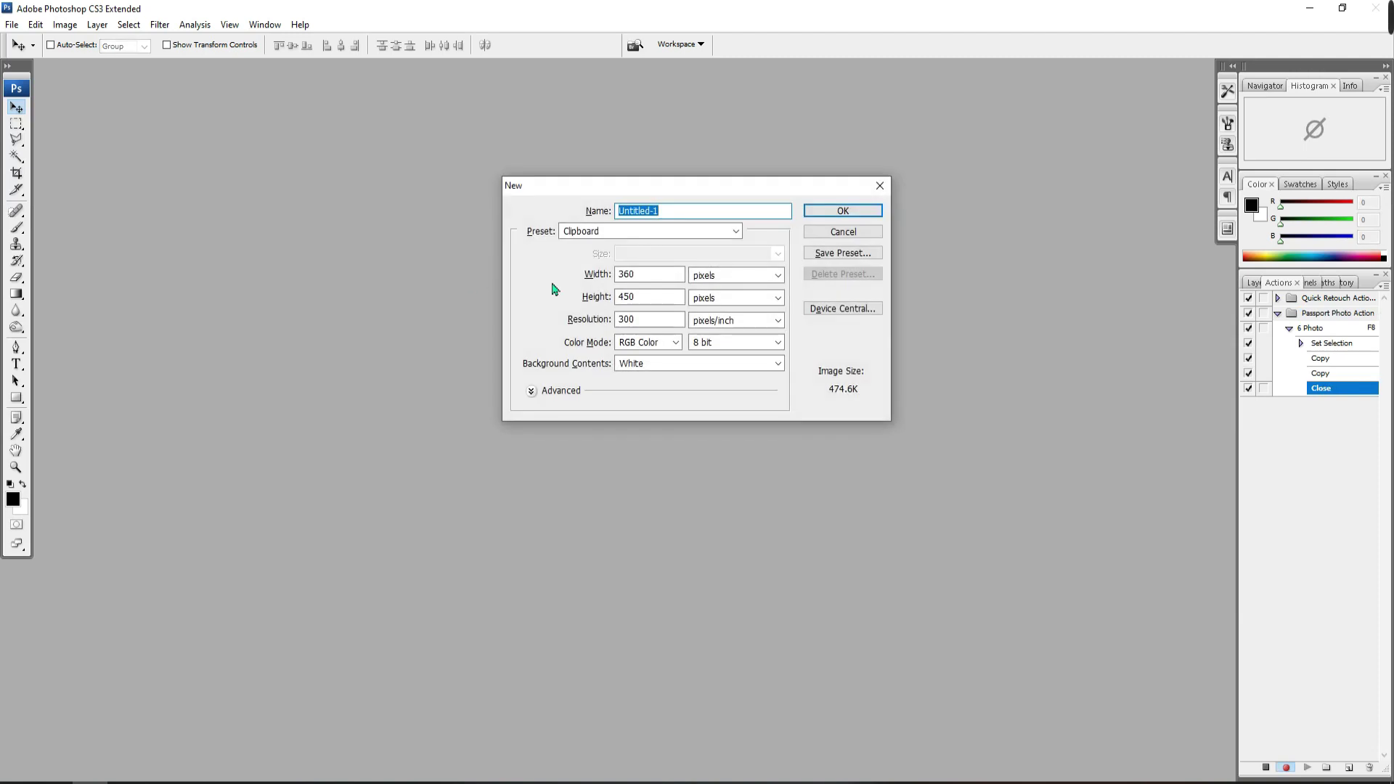
pyautogui.click(724, 283)
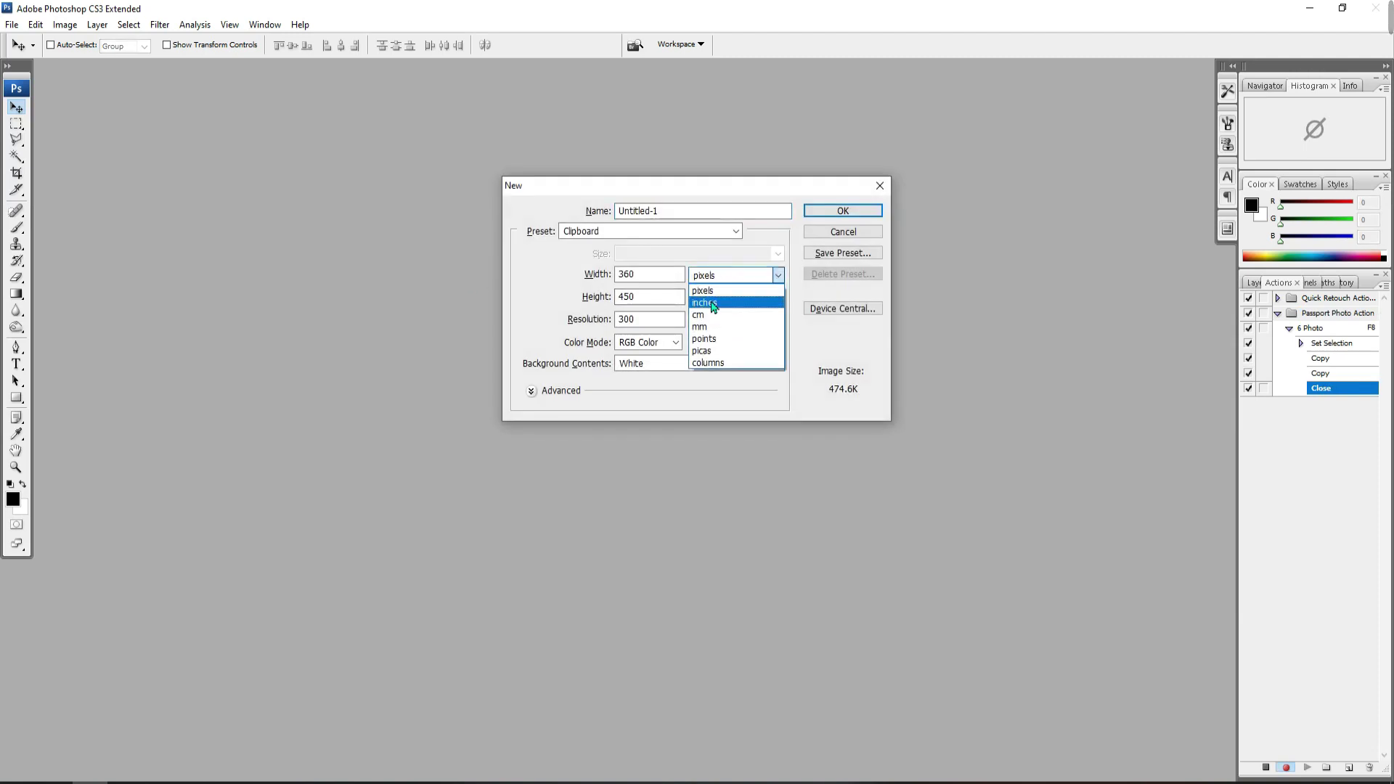
pyautogui.click(723, 299)
pyautogui.hotkey('shift', 'Tab')
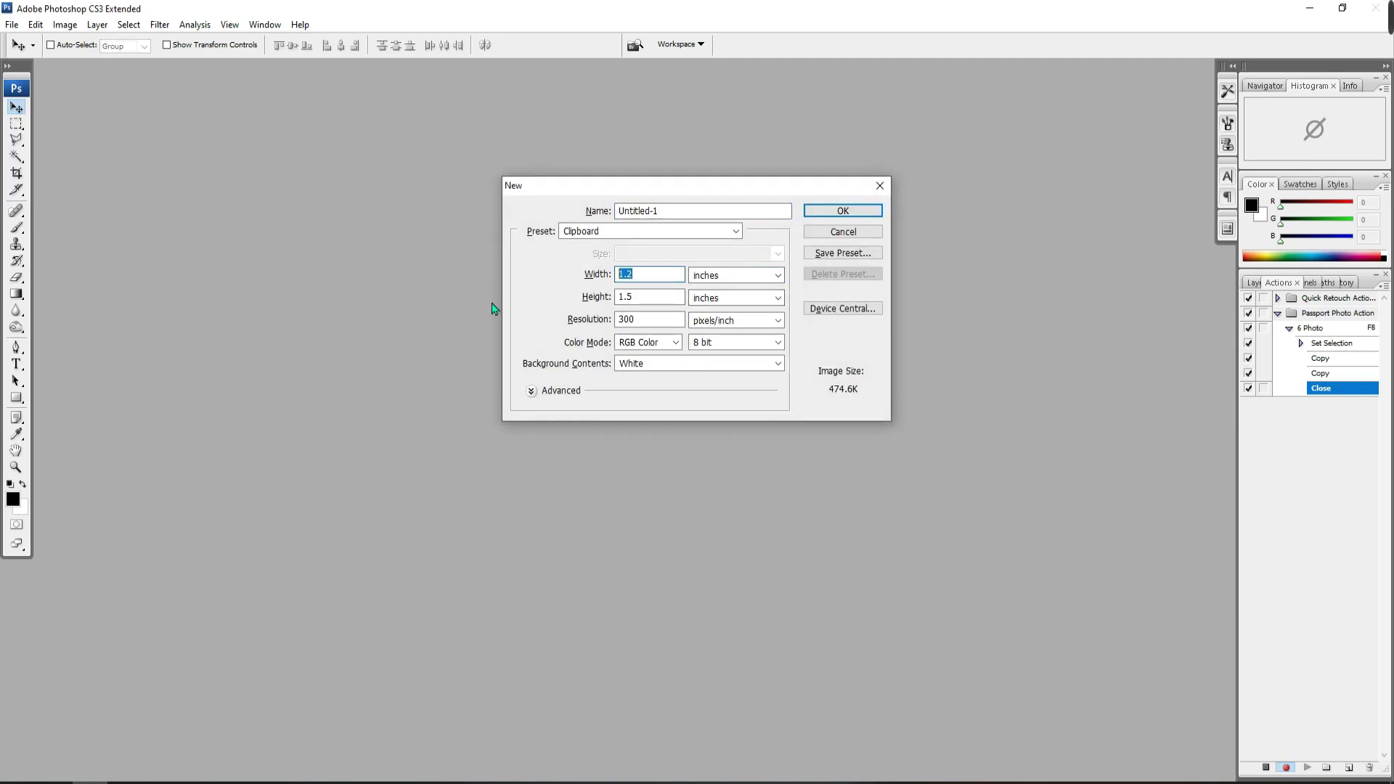
pyautogui.write('8')
pyautogui.press('Tab')
pyautogui.press('Tab')
pyautogui.write('1')
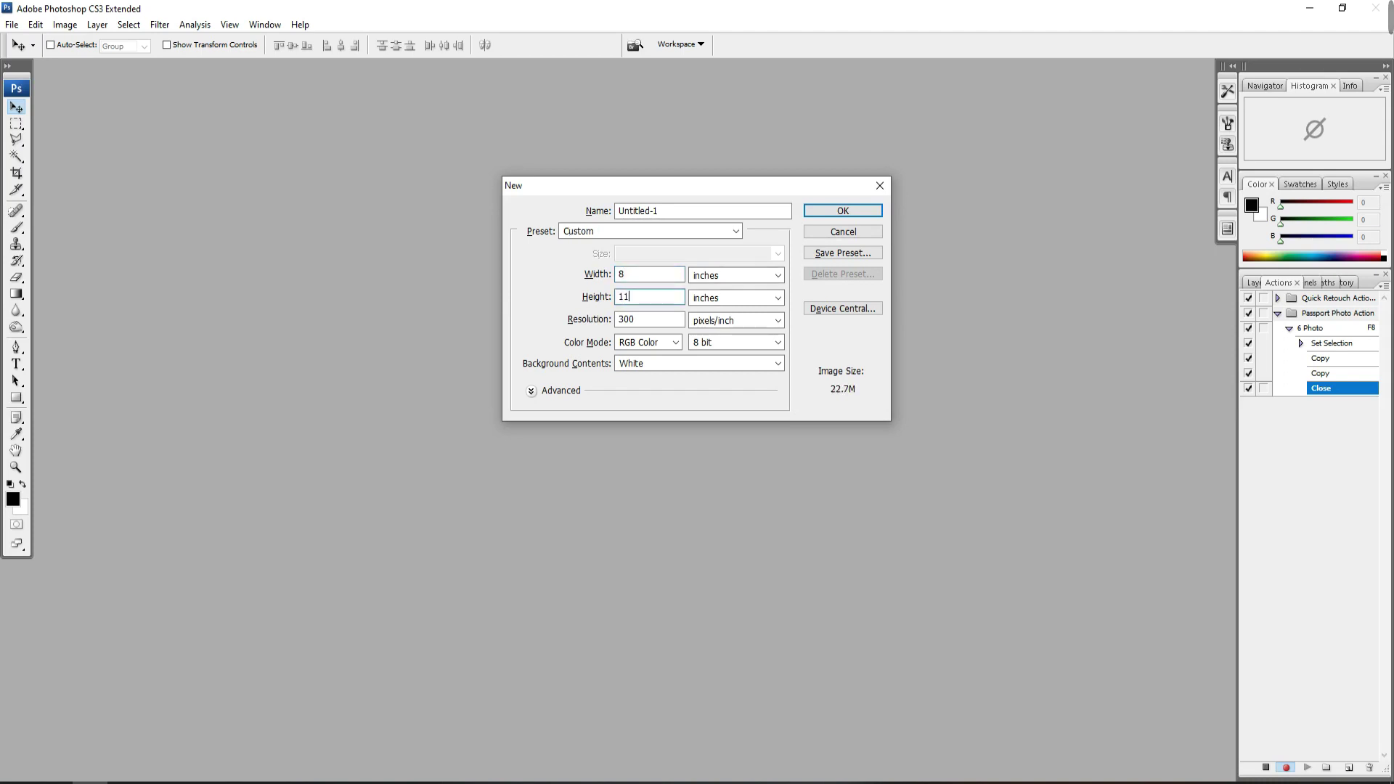
pyautogui.click(842, 215)
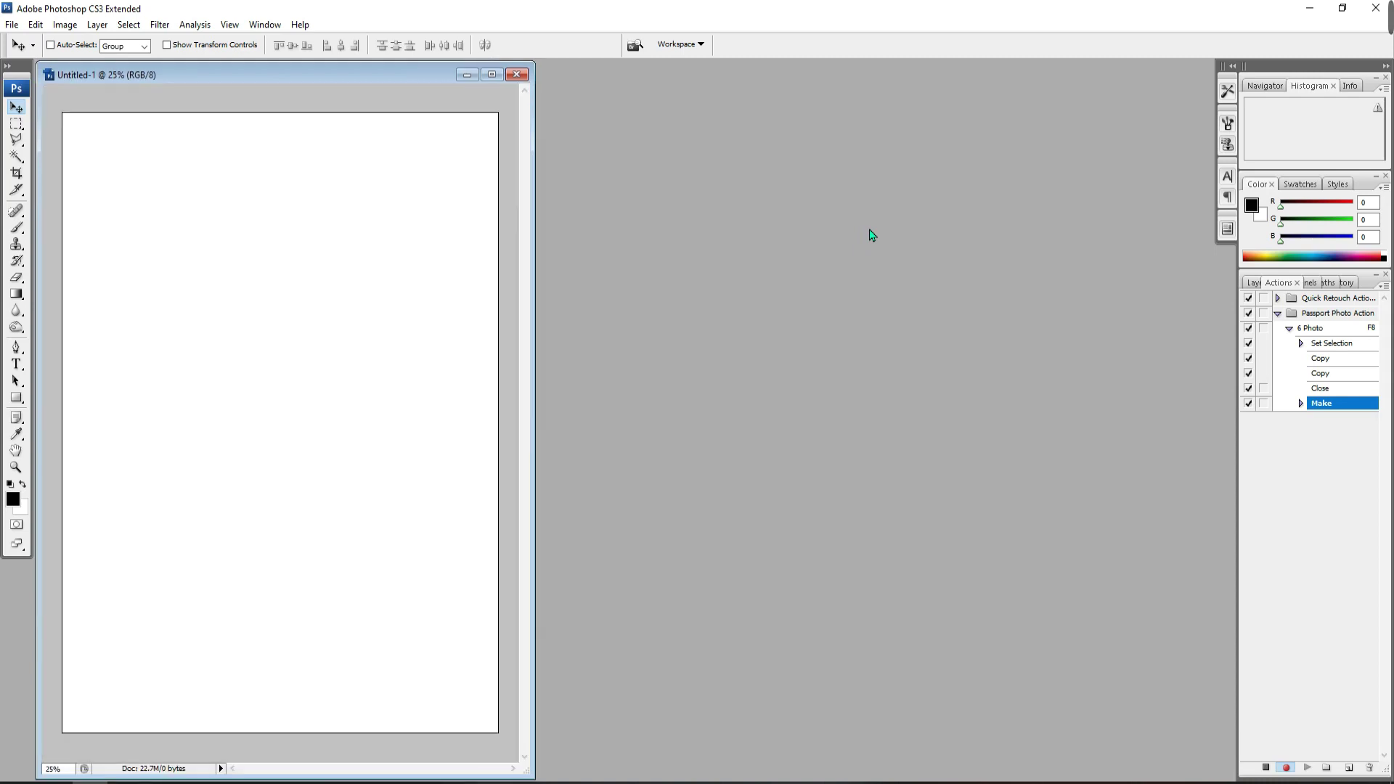
# Paste the photo at the sheet's top-left and duplicate it into three evenly gapped copies
pyautogui.hotkey('ctrl', 'v')
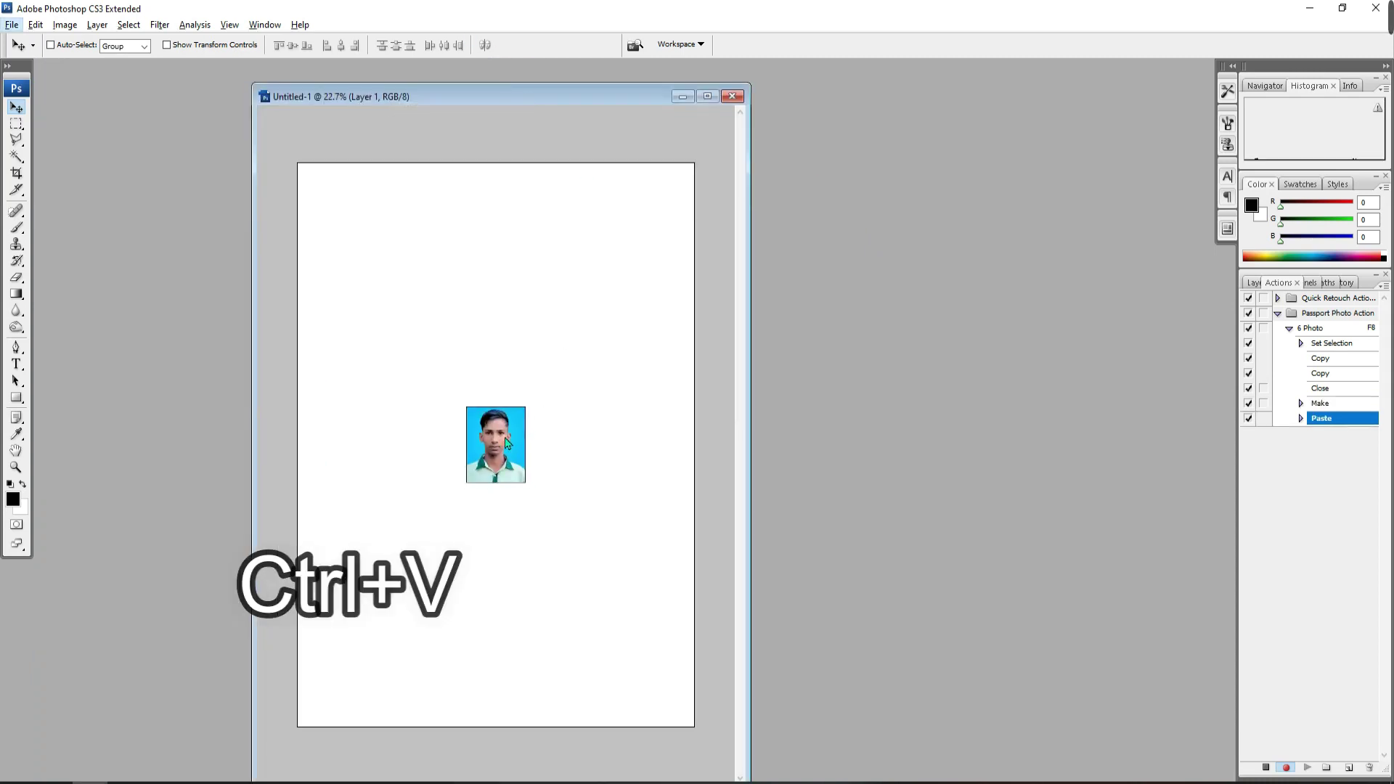
pyautogui.moveTo(504, 448); pyautogui.dragTo(343, 209)
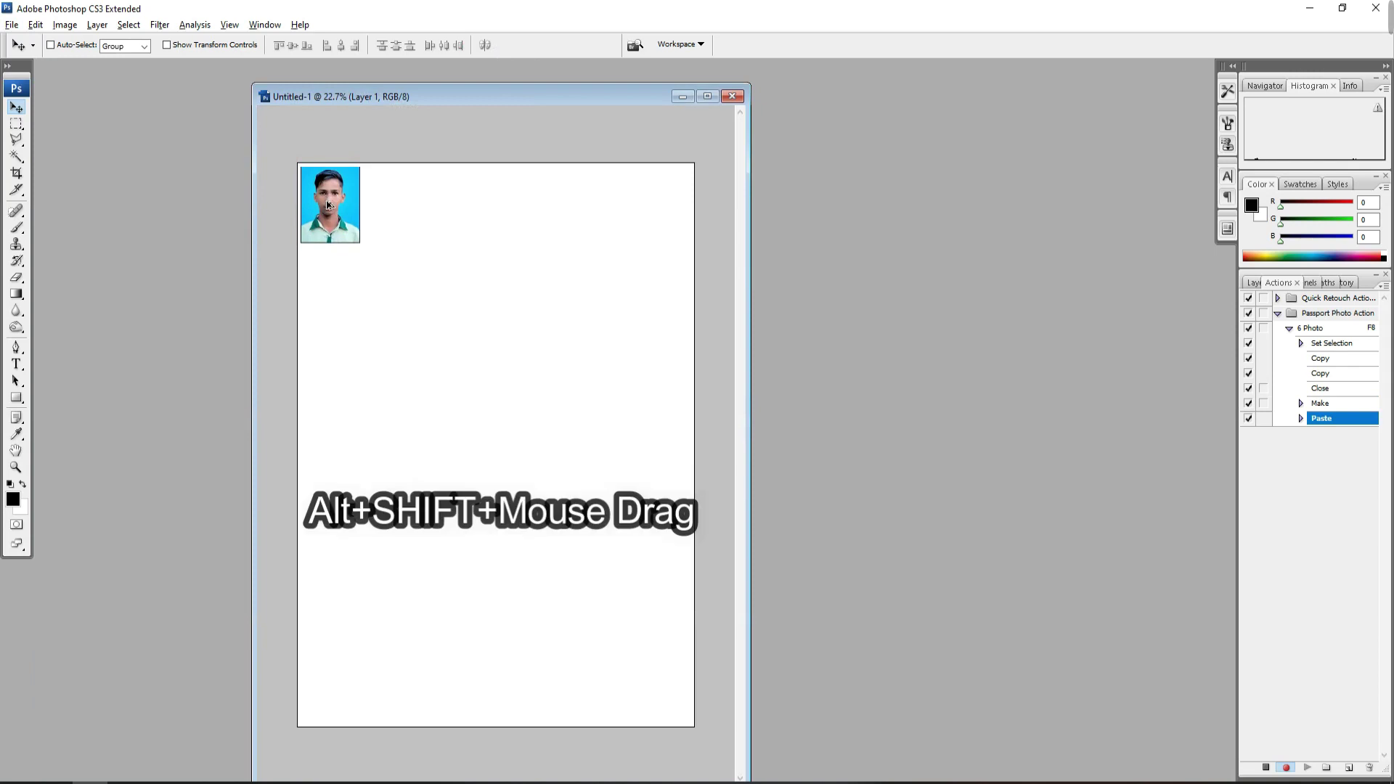
pyautogui.moveTo(336, 204); pyautogui.dragTo(396, 204)
pyautogui.hotkey('shift', 'Right')
pyautogui.hotkey('shift', 'Right')
pyautogui.moveTo(402, 202); pyautogui.dragTo(461, 204)
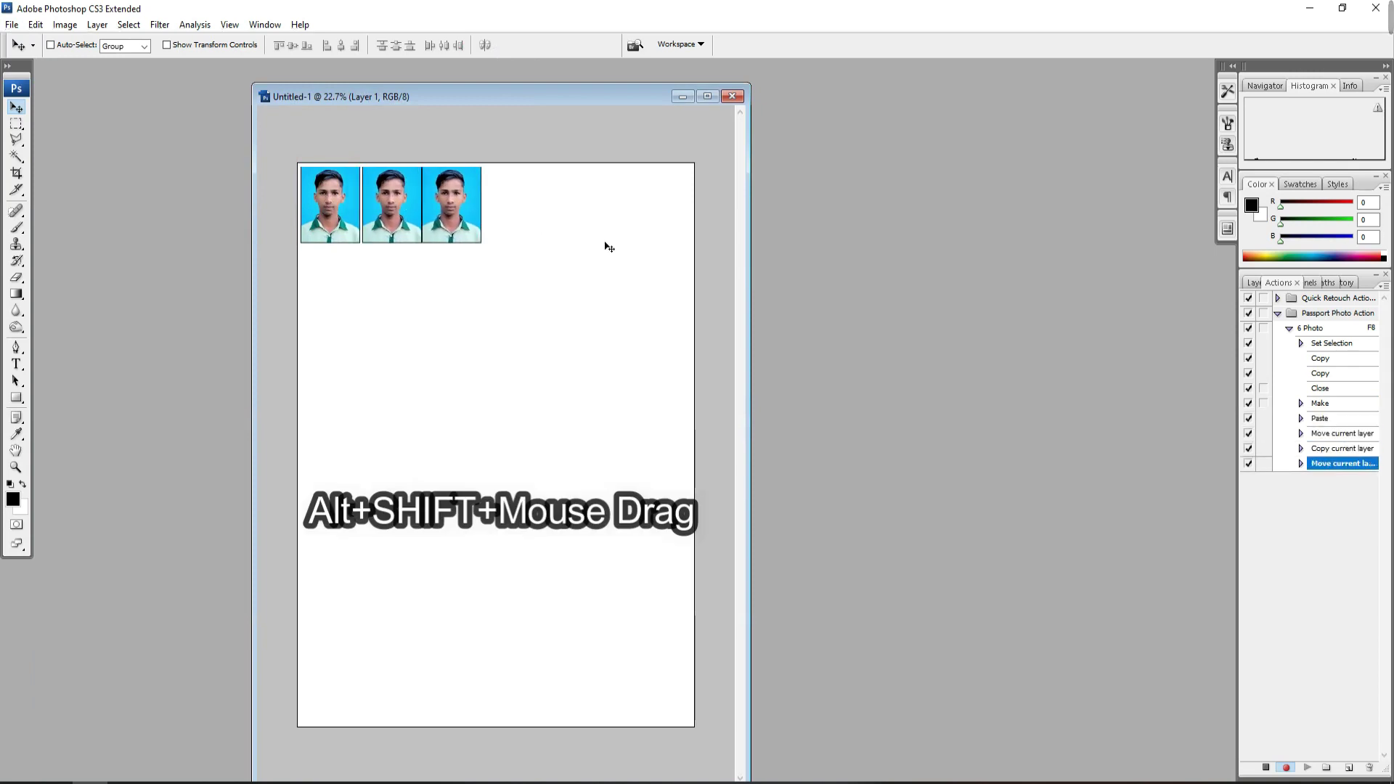
pyautogui.hotkey('shift', 'Right')
pyautogui.hotkey('shift', 'Right')
pyautogui.click(1257, 286)
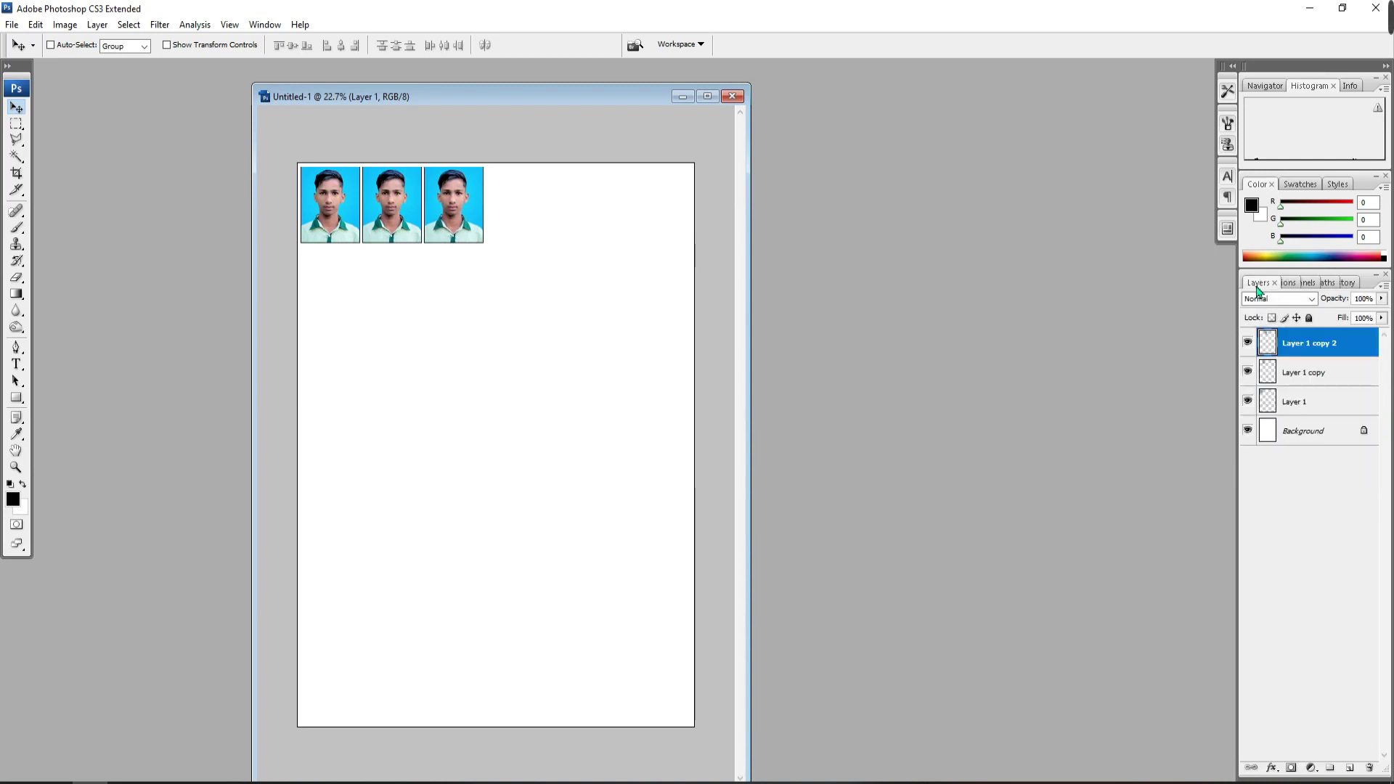
# Merge the three photos, duplicate the row, and merge into one six-photo strip layer
pyautogui.keyDown('shift'); pyautogui.click(1325, 407); pyautogui.keyUp('shift')
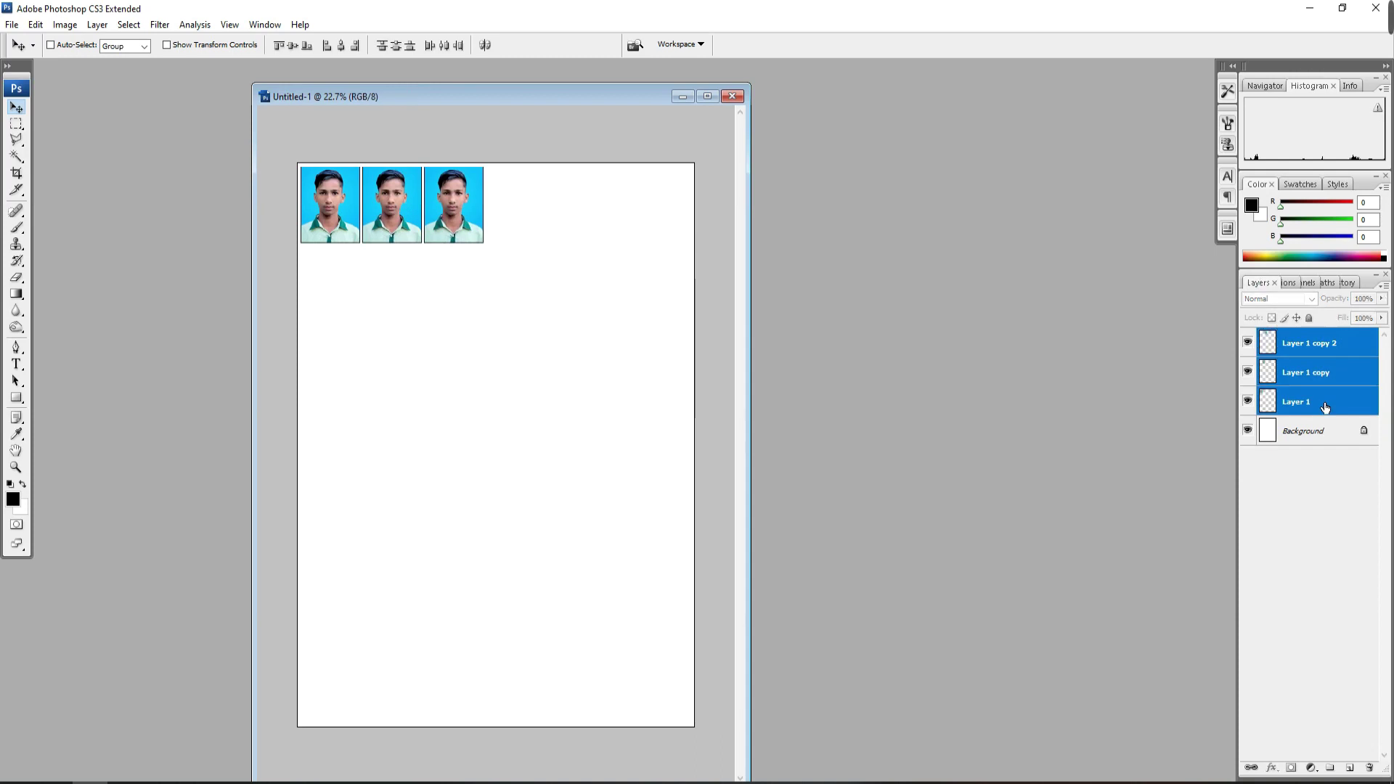
pyautogui.hotkey('ctrl', 'e')
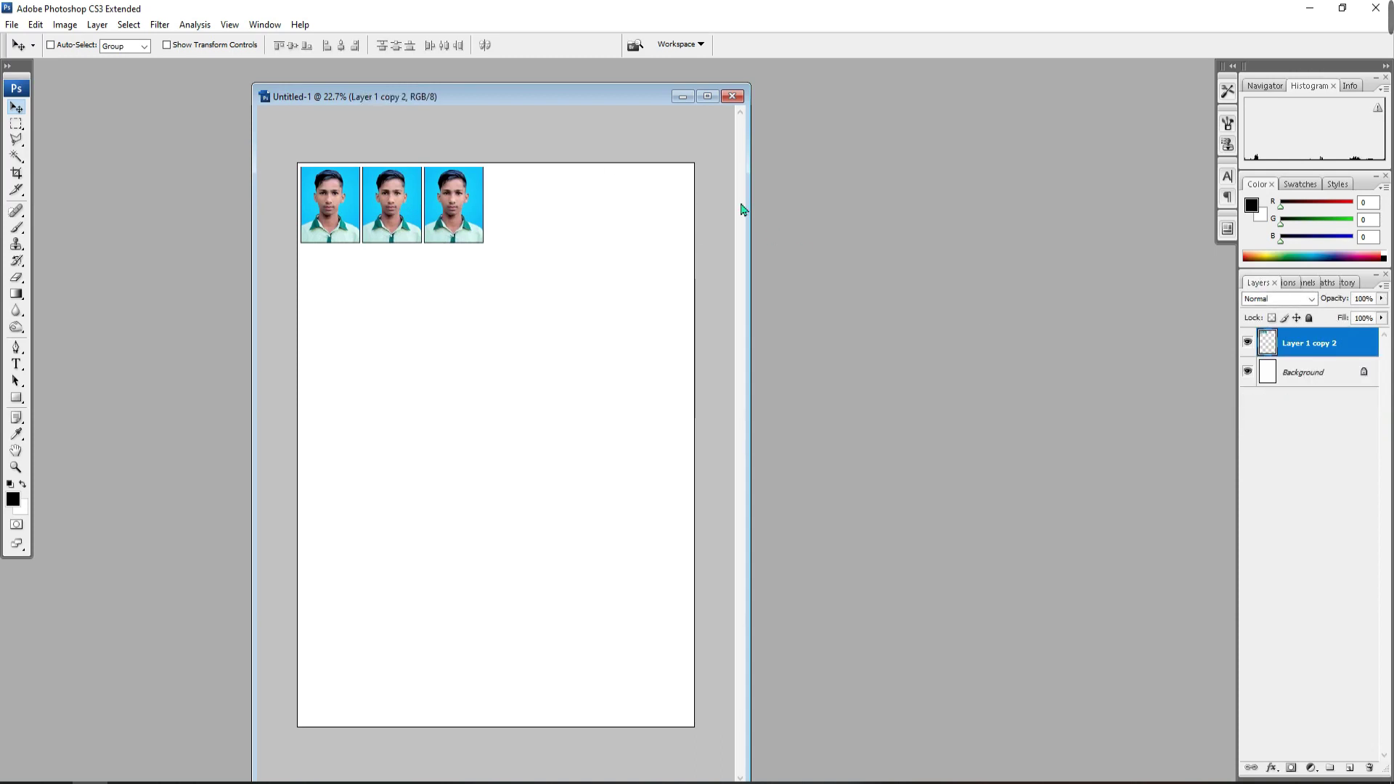
pyautogui.moveTo(390, 211); pyautogui.dragTo(573, 215)
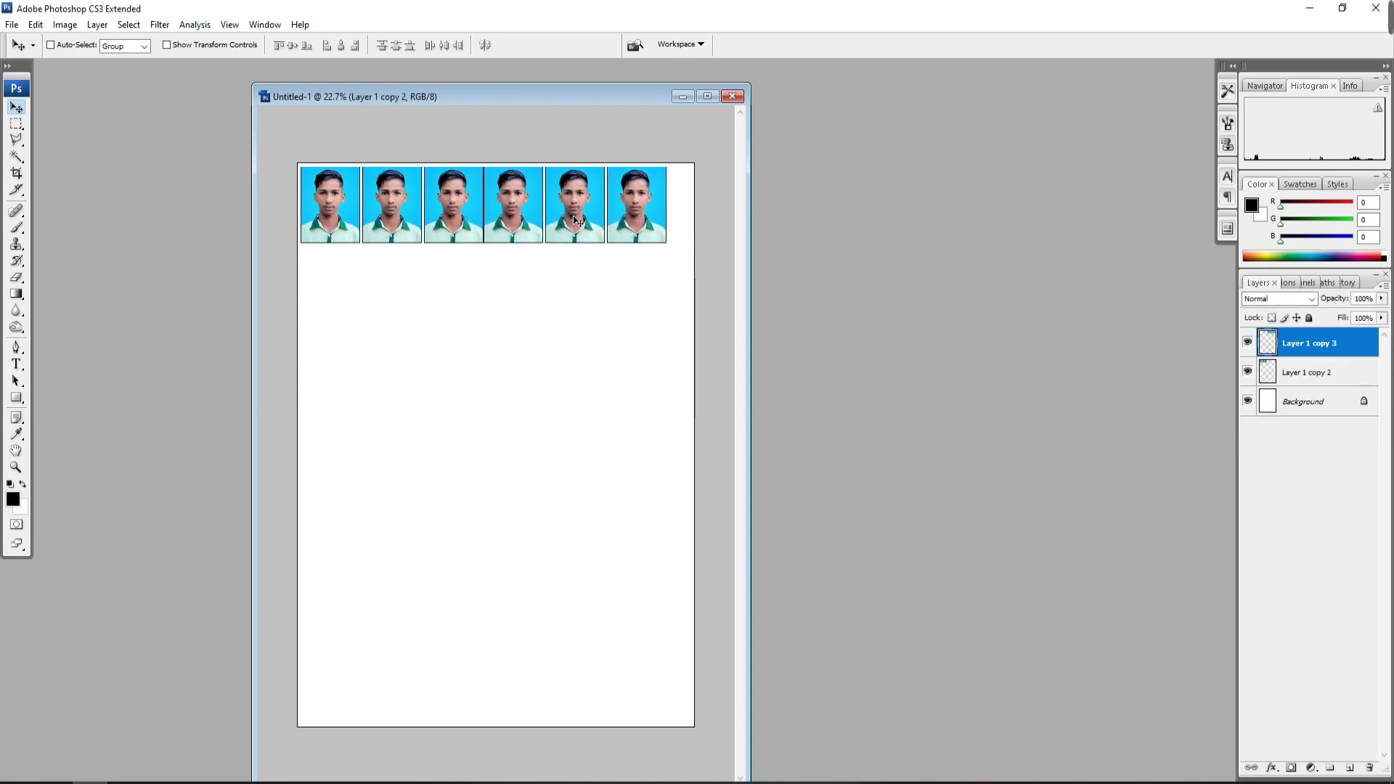
pyautogui.press('Right')
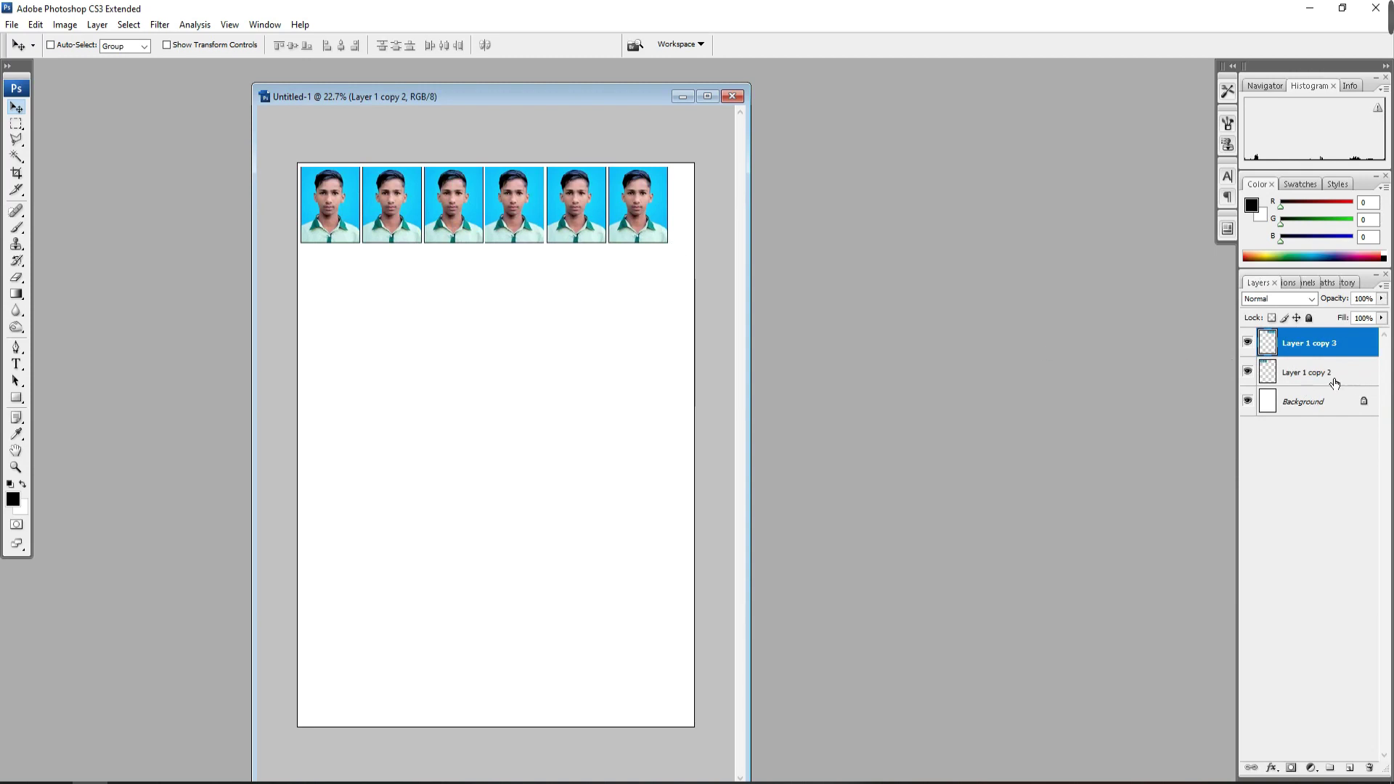
pyautogui.keyDown('shift'); pyautogui.click(1330, 374); pyautogui.keyUp('shift')
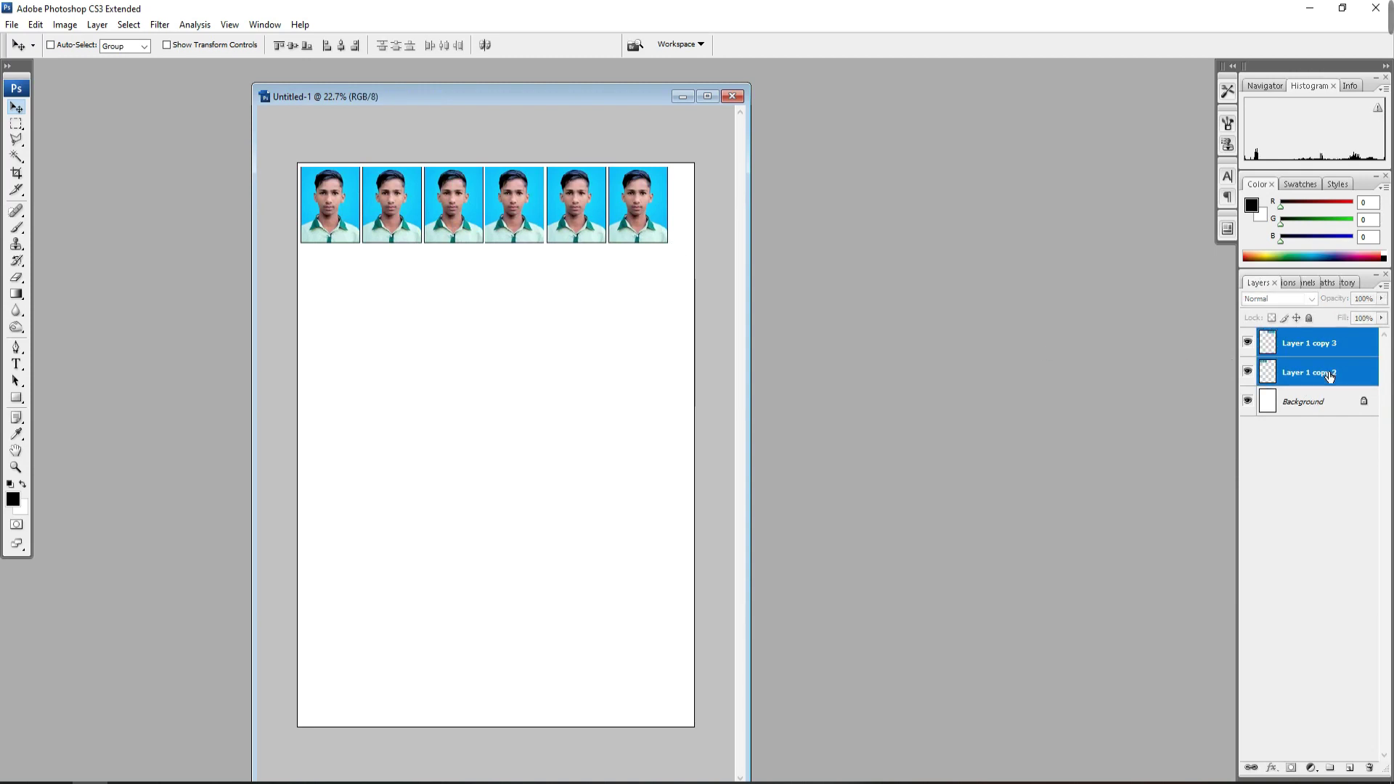
pyautogui.hotkey('ctrl', 'e')
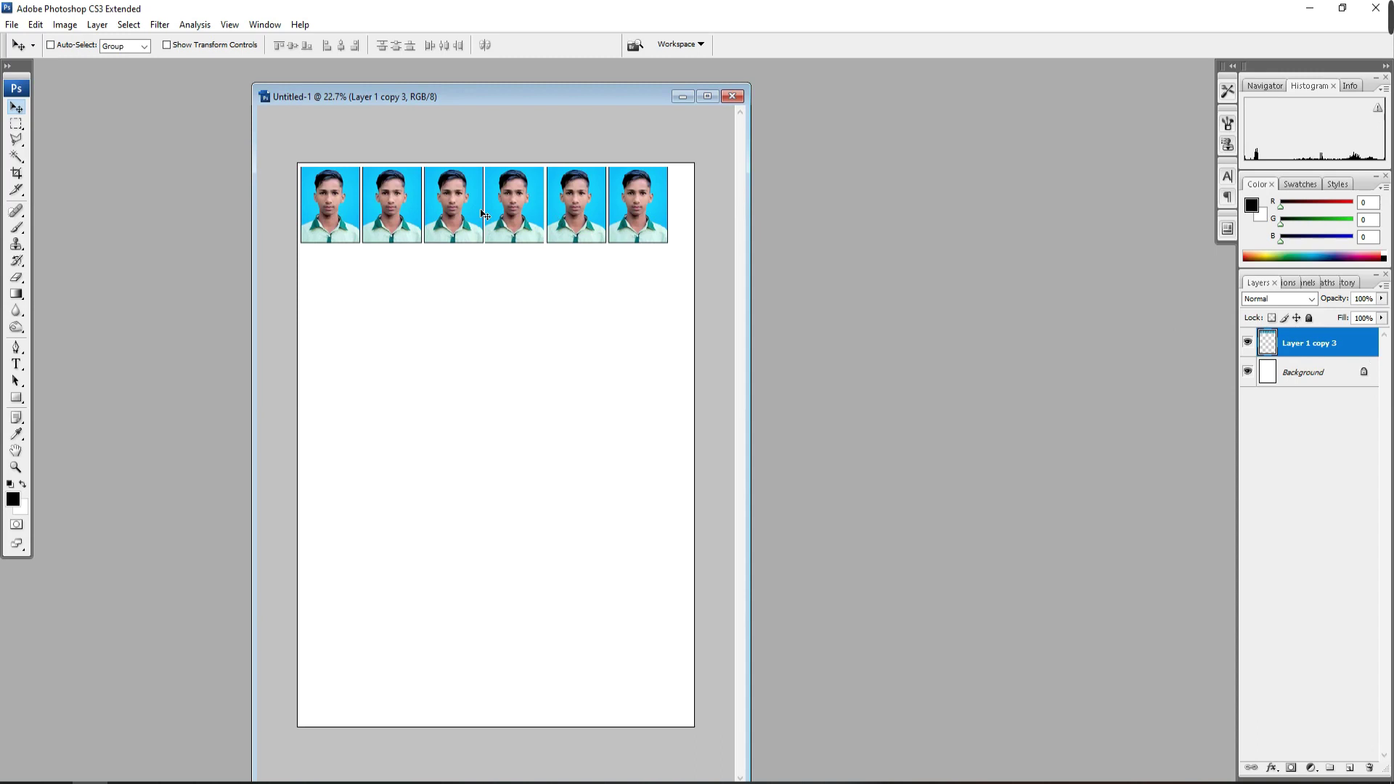
# Free-transform the strip slightly larger and position it across the top of the sheet
pyautogui.hotkey('ctrl', 't')
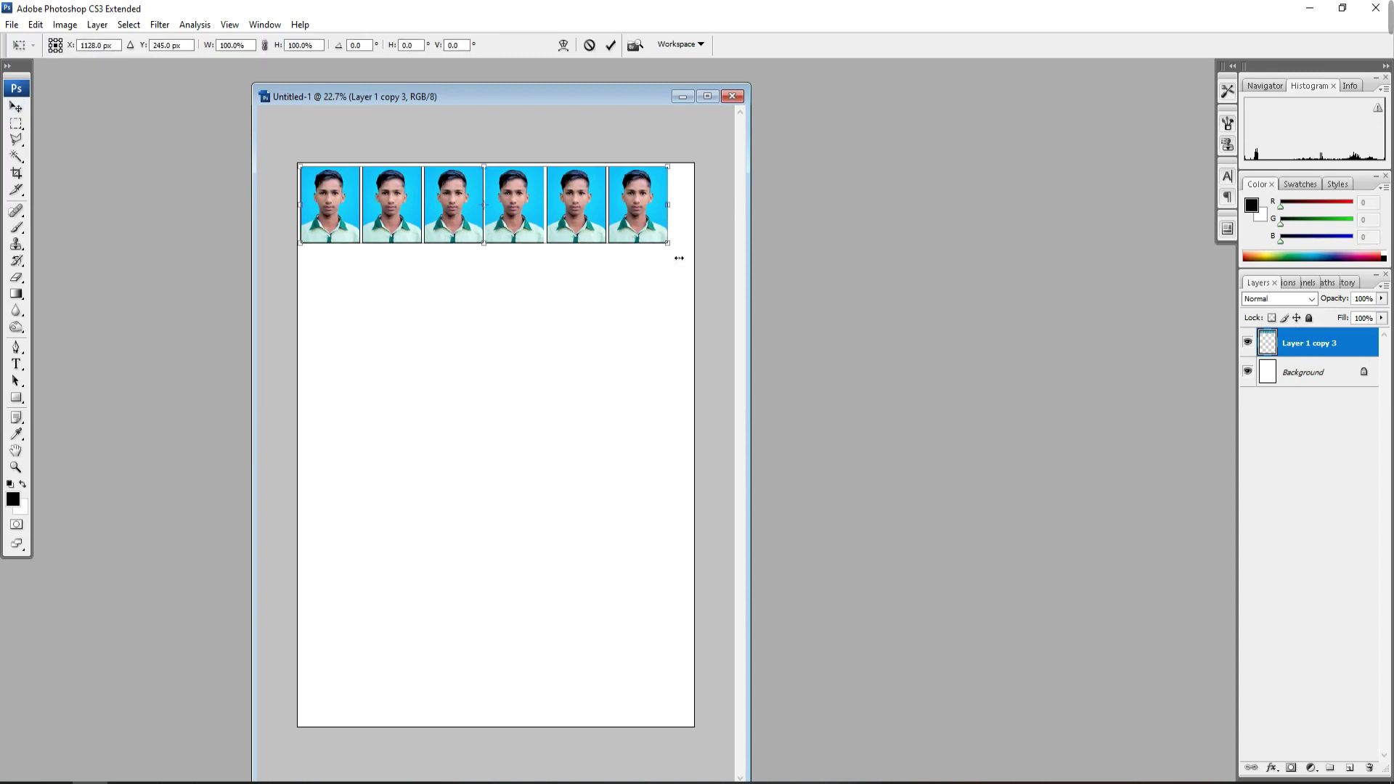
pyautogui.moveTo(672, 249); pyautogui.dragTo(648, 214)
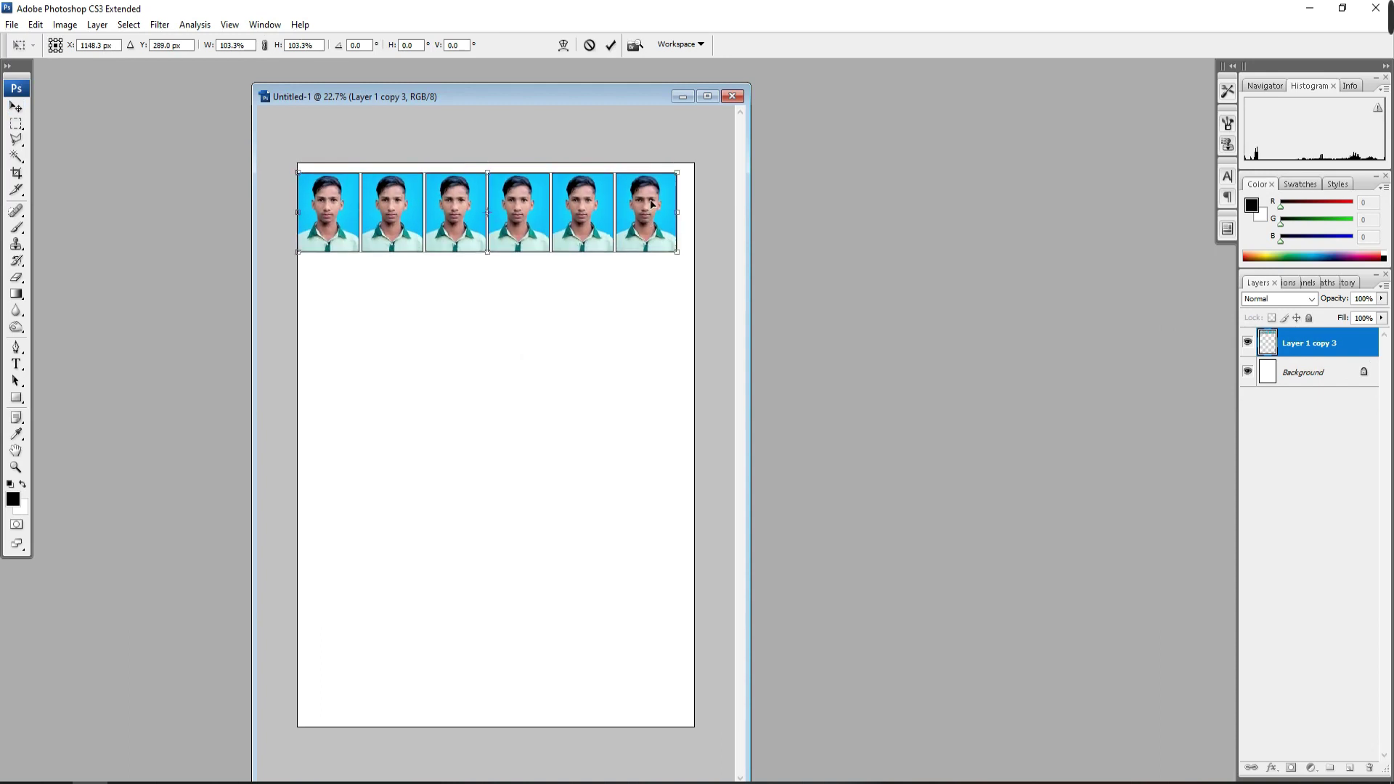
pyautogui.moveTo(652, 204); pyautogui.dragTo(658, 202)
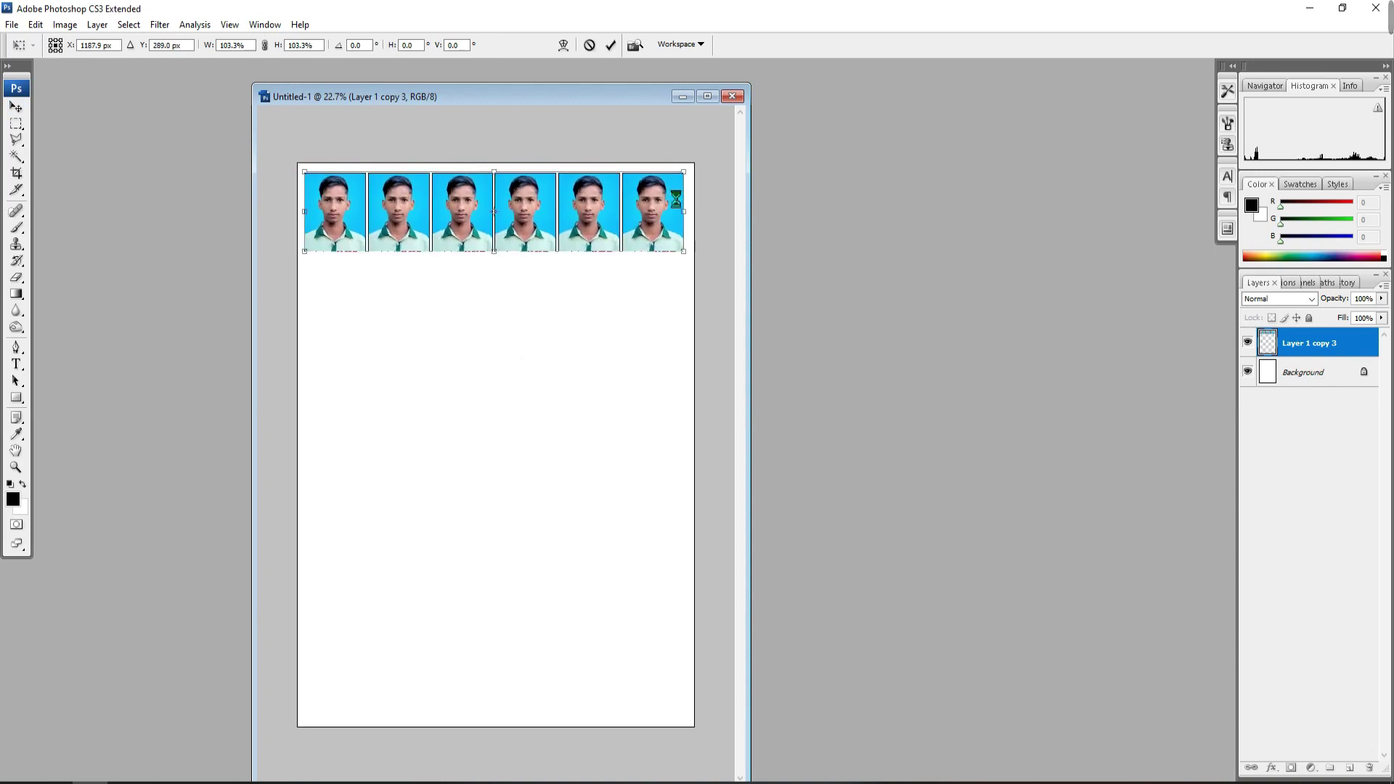
pyautogui.moveTo(690, 179); pyautogui.dragTo(694, 179)
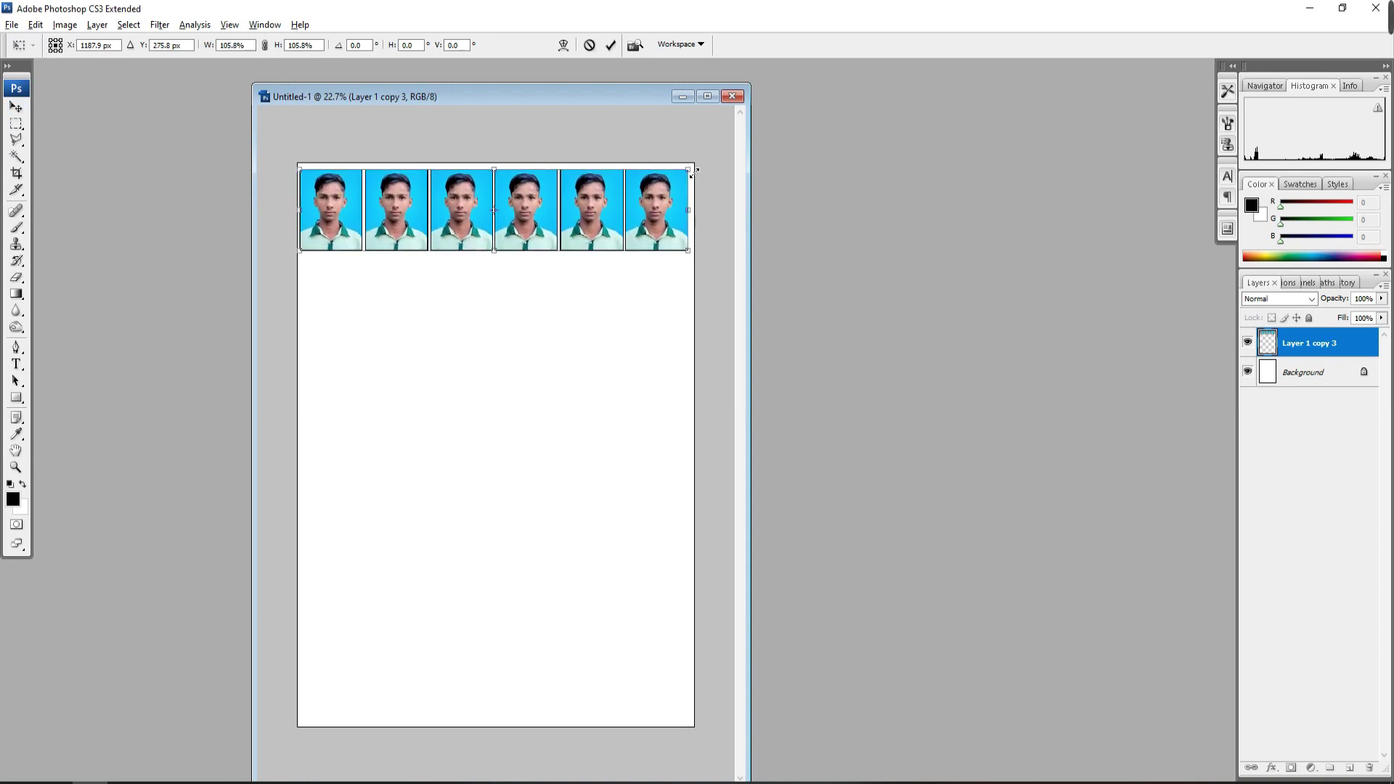
pyautogui.press('Return')
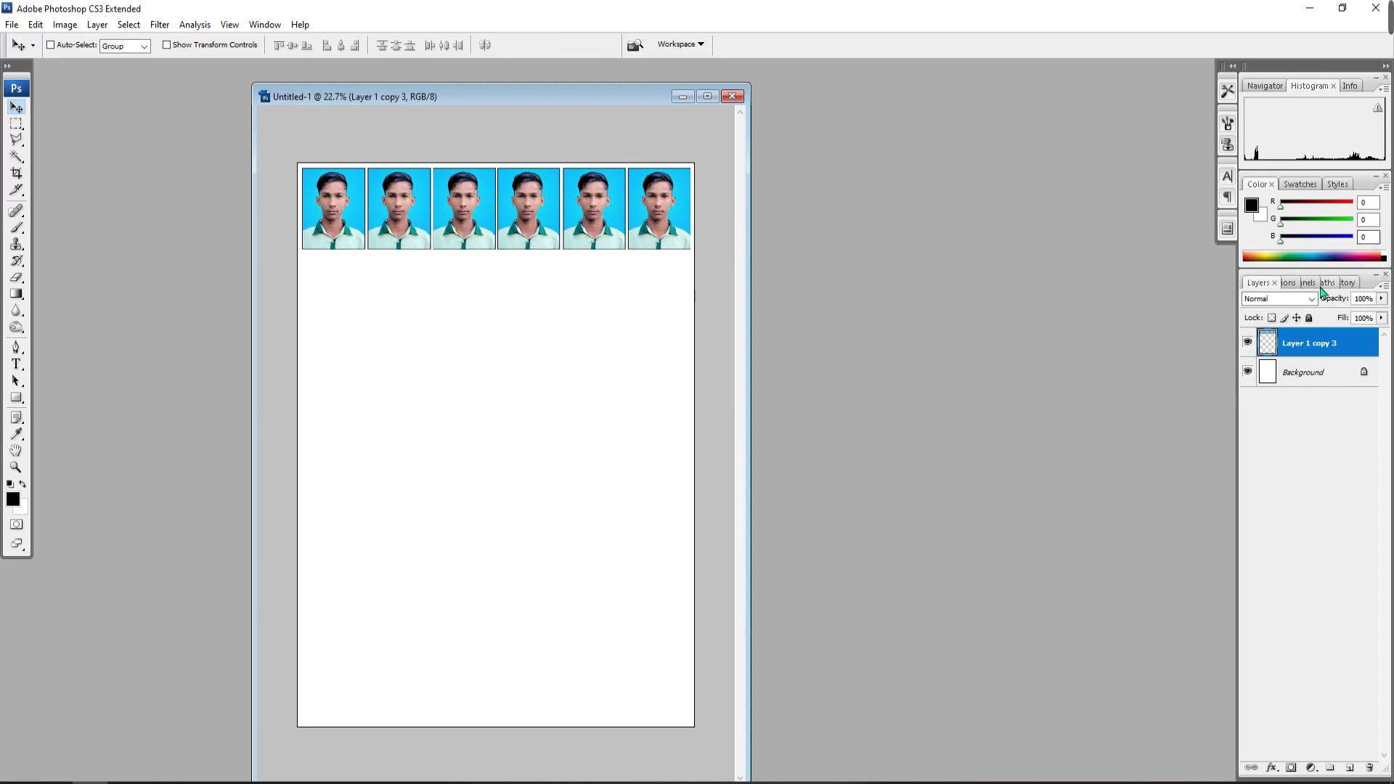
# Stop recording the 6 Photo action and collapse the Passport Photo Action set
pyautogui.click(1290, 283)
pyautogui.click(1267, 768)
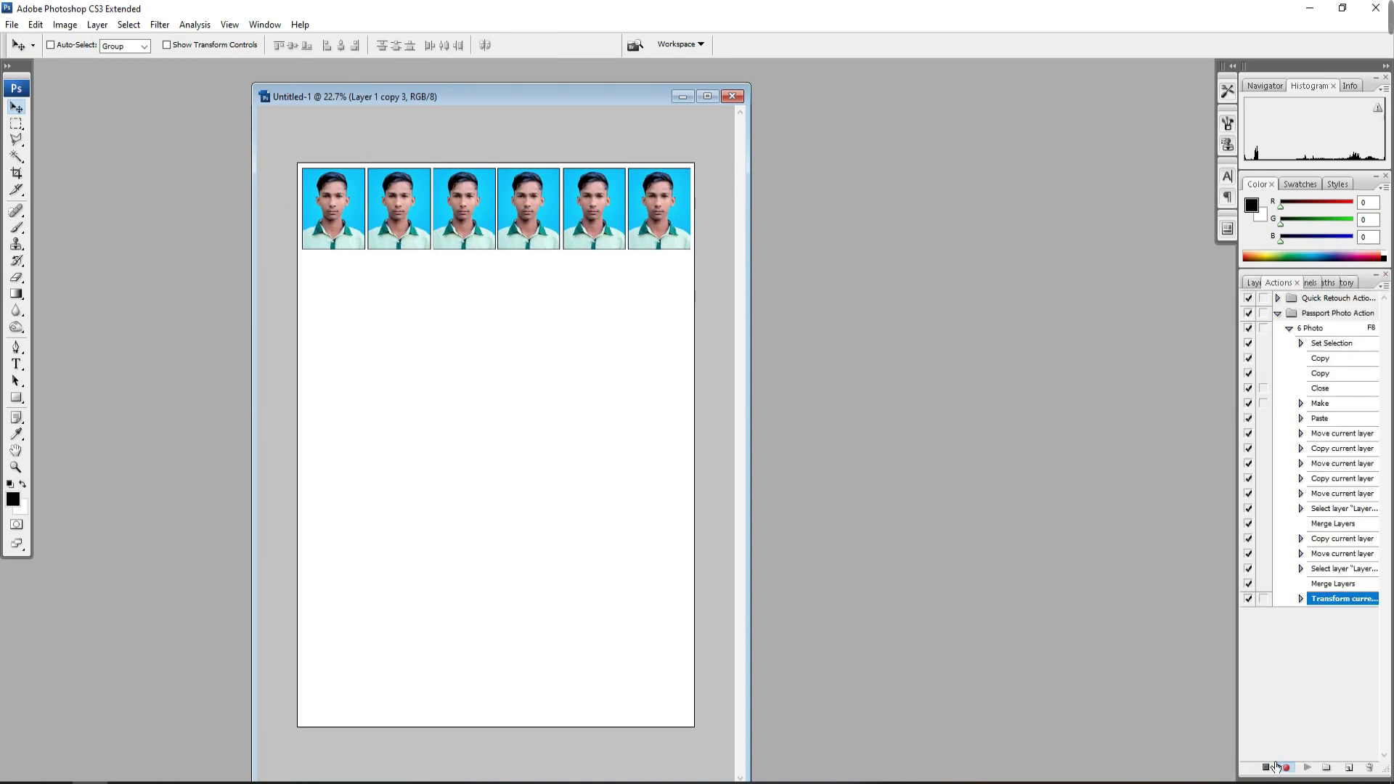
pyautogui.click(1267, 768)
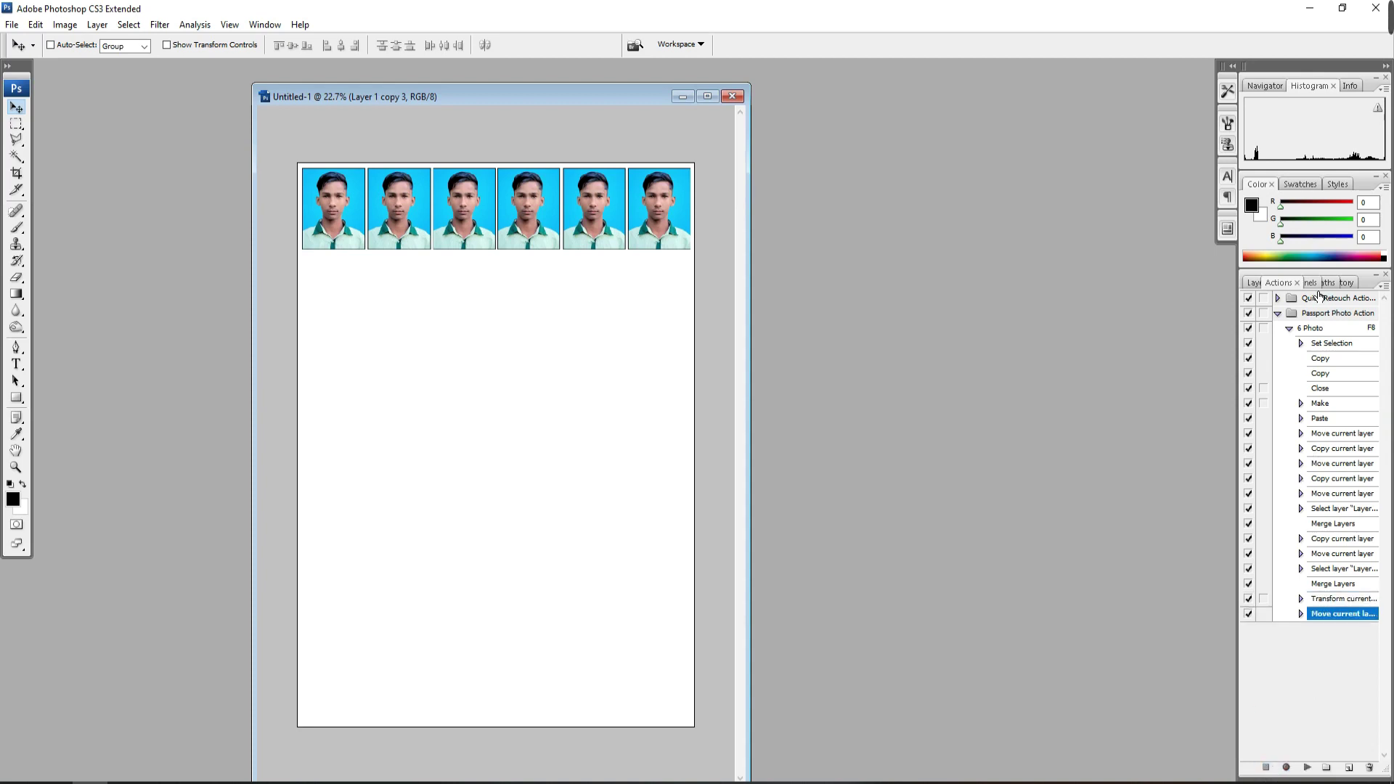
pyautogui.click(1278, 314)
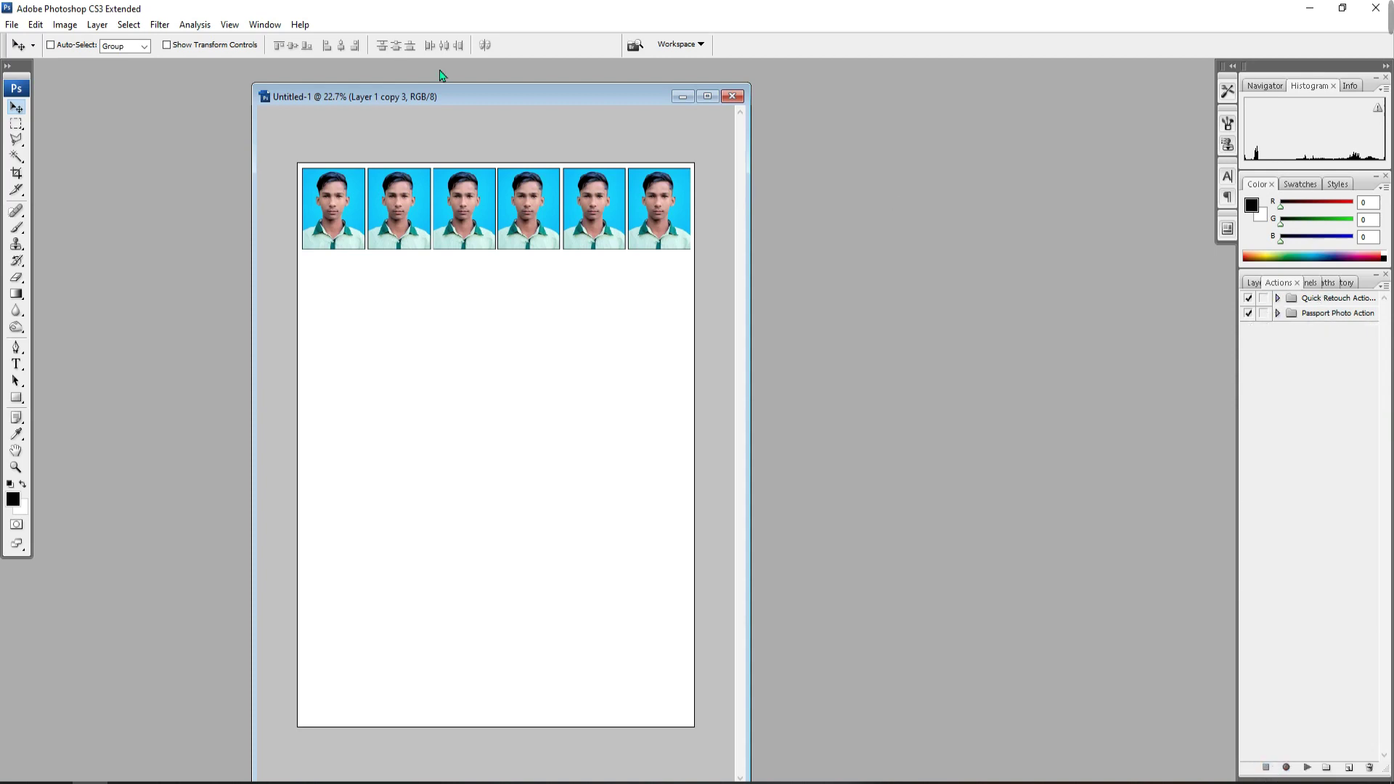
# Close the sheet without saving and open the new blue-background portrait photo
pyautogui.click(733, 98)
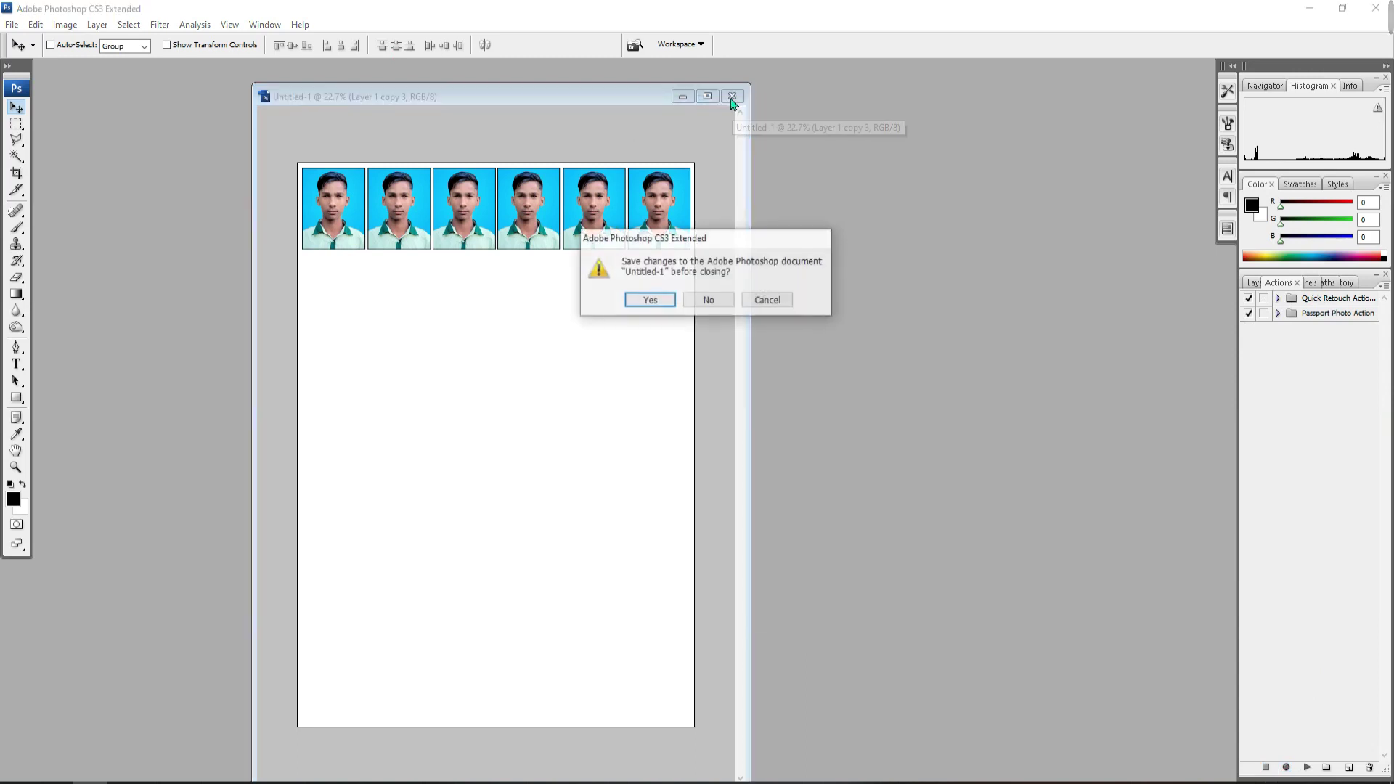
pyautogui.click(720, 305)
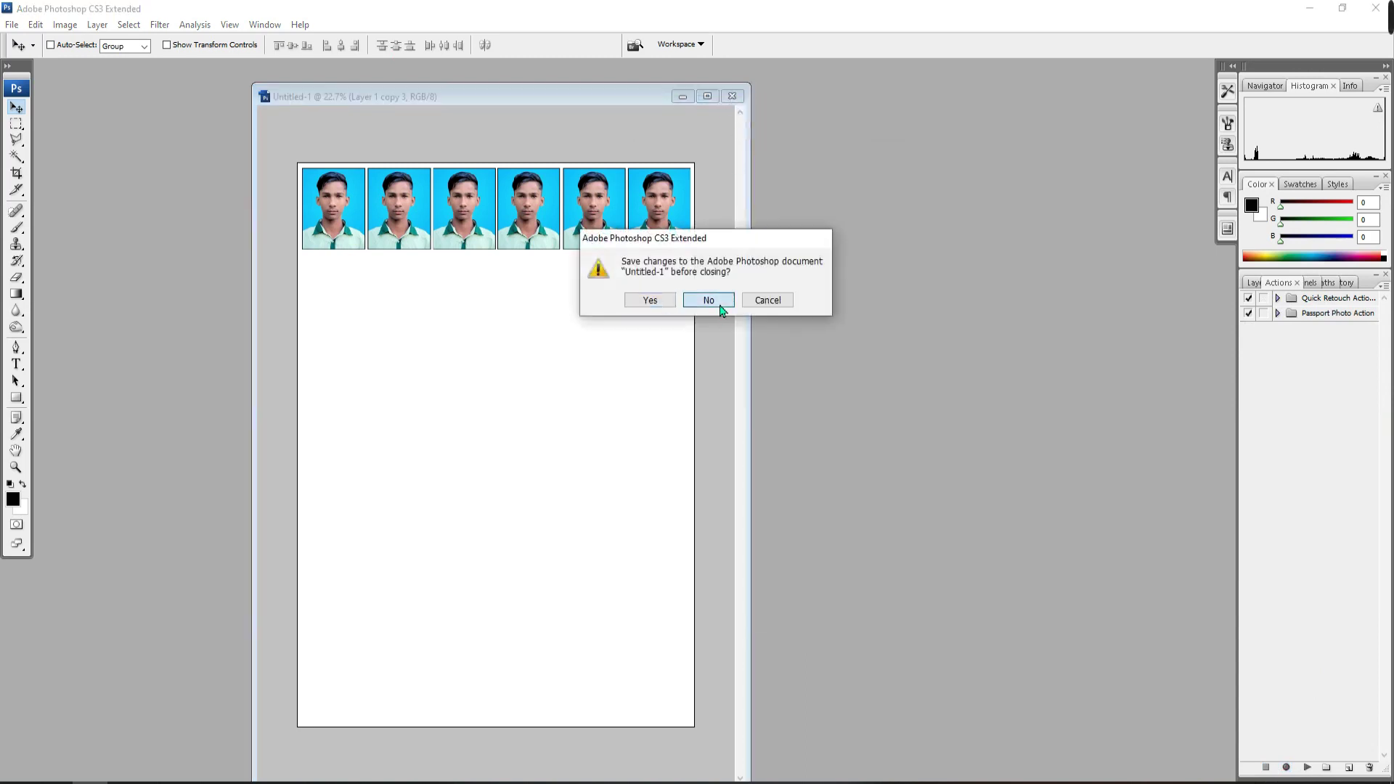
pyautogui.hotkey('alt', 'Tab')
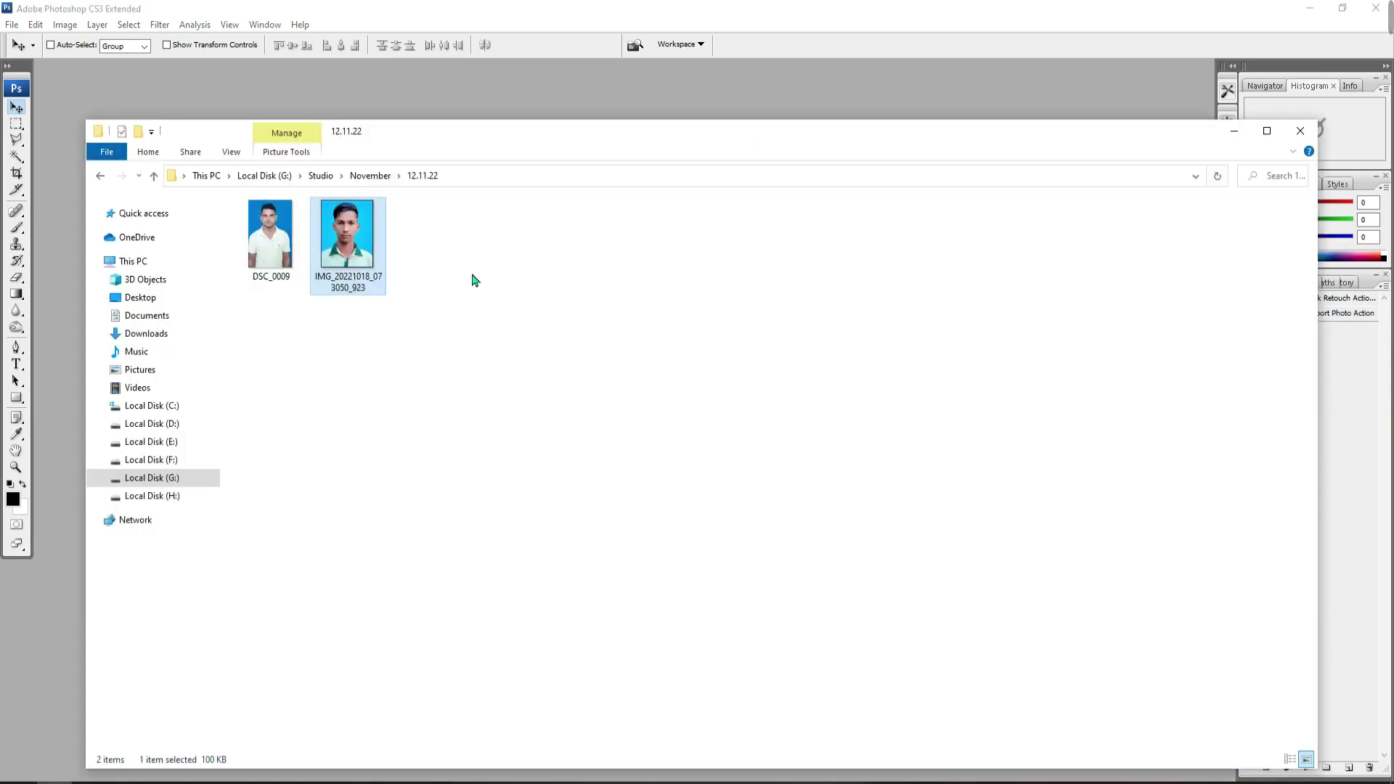
pyautogui.click(425, 102)
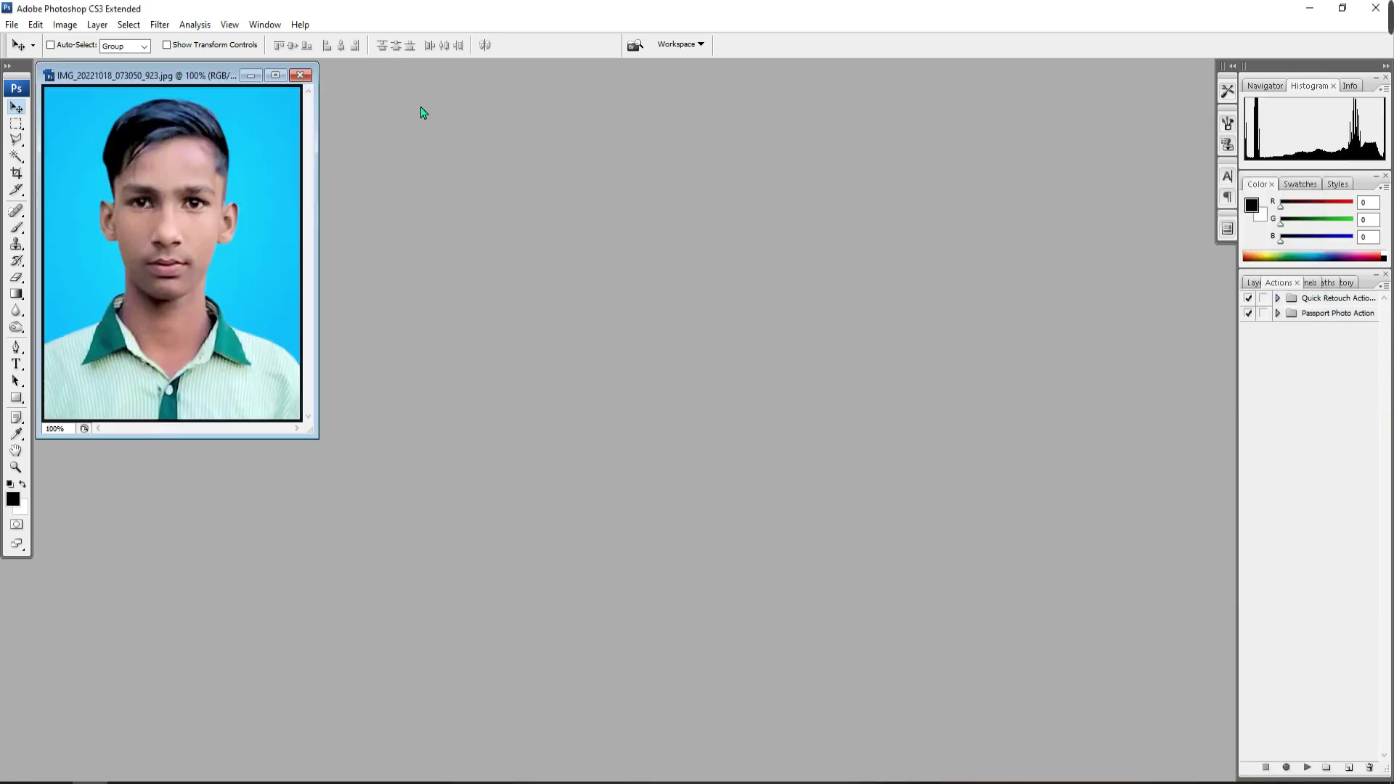
# Play the 6 Photo action on the new portrait, then close the generated sheet
pyautogui.click(1279, 314)
pyautogui.click(1322, 330)
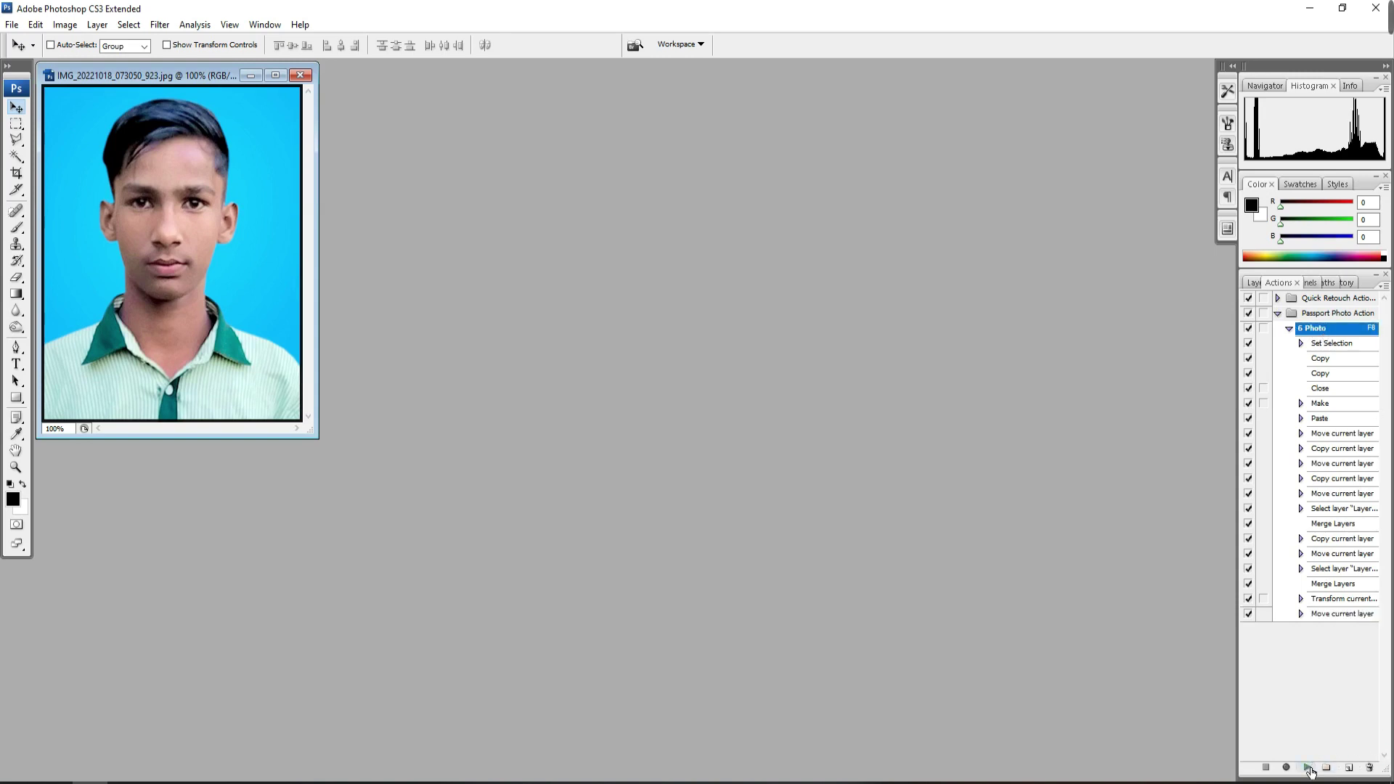
pyautogui.moveTo(1296, 779); pyautogui.dragTo(1307, 553)
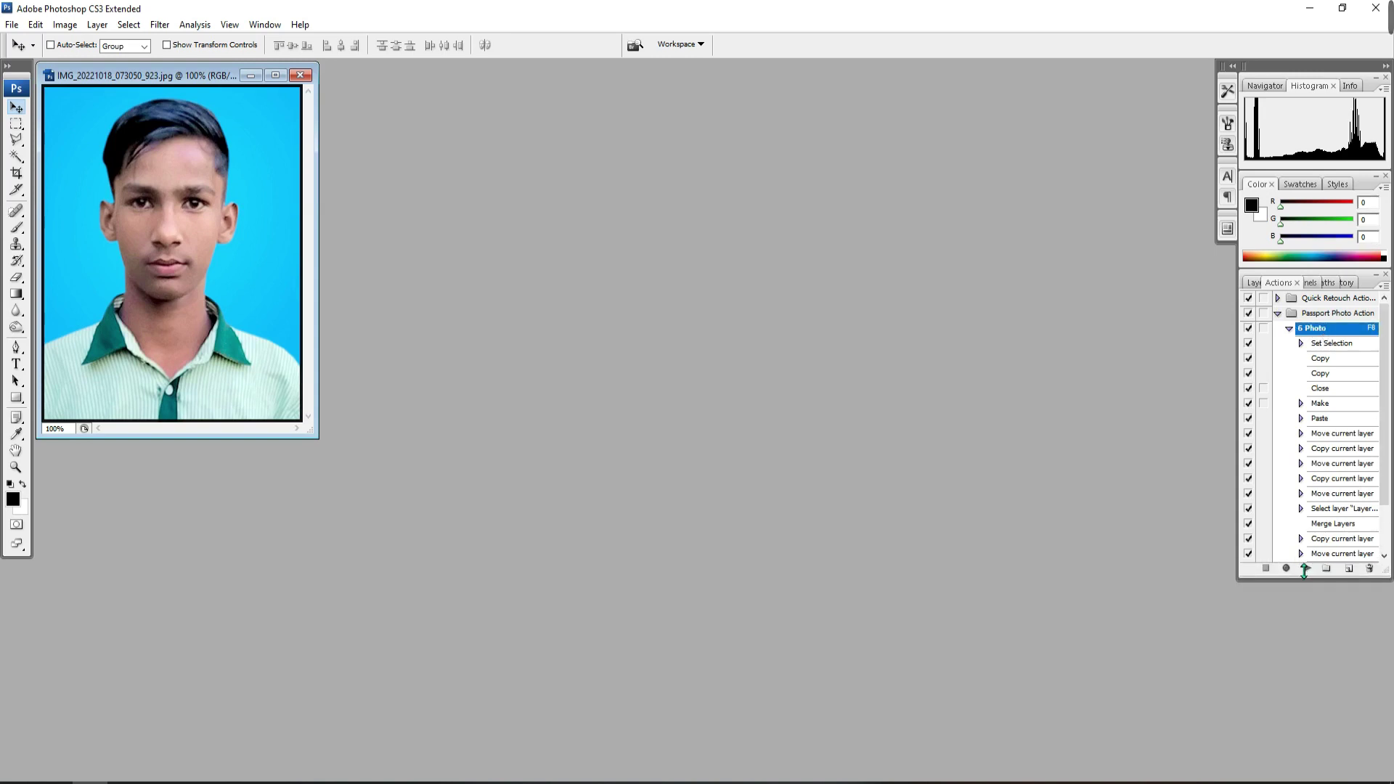
pyautogui.click(1310, 543)
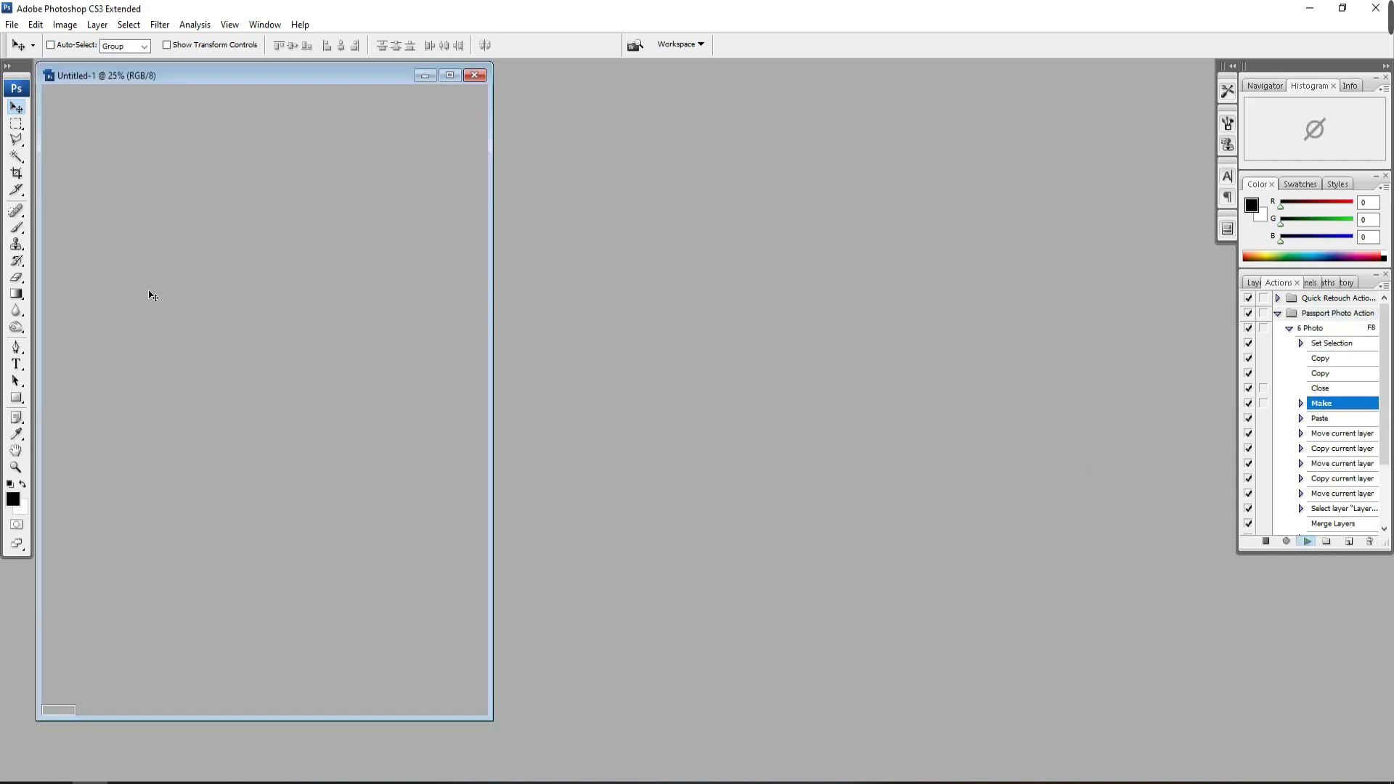
pyautogui.moveTo(359, 76); pyautogui.dragTo(510, 95)
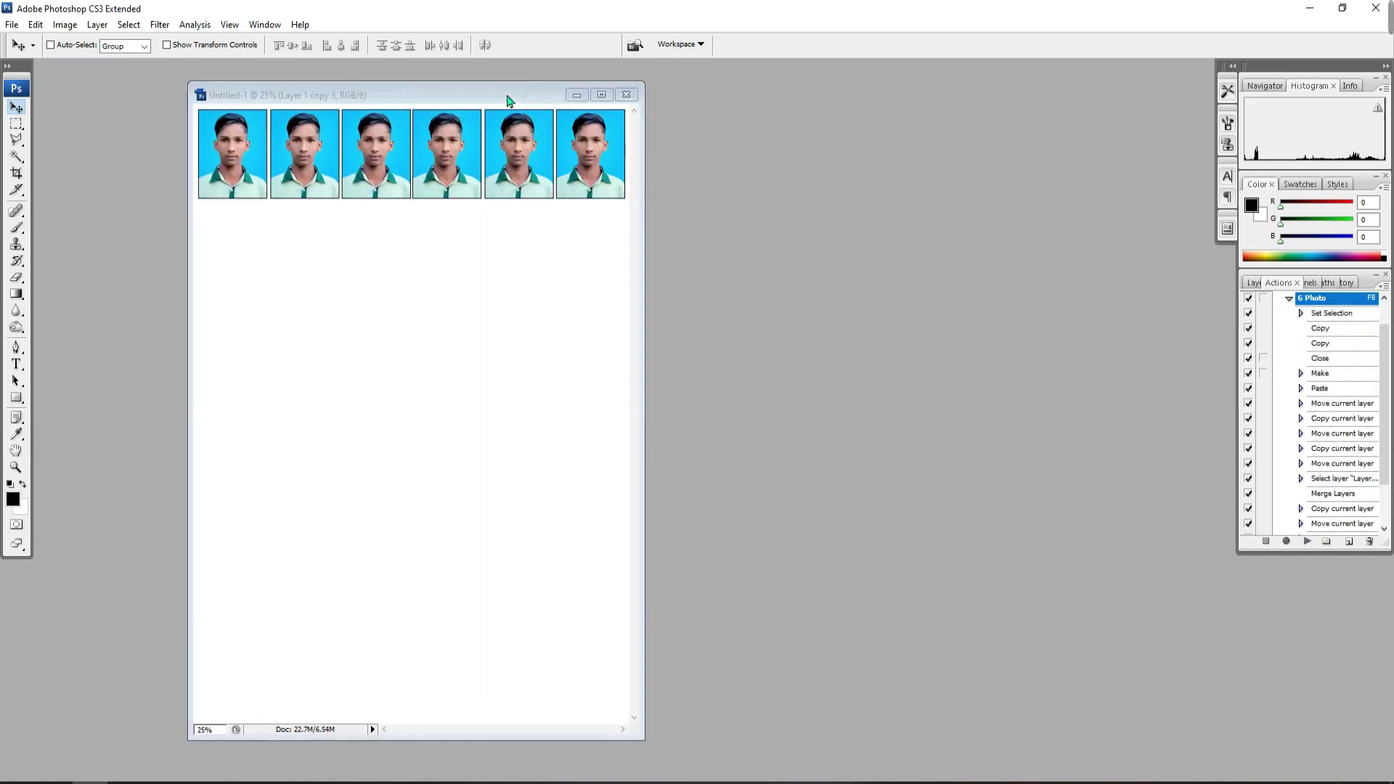
pyautogui.click(626, 95)
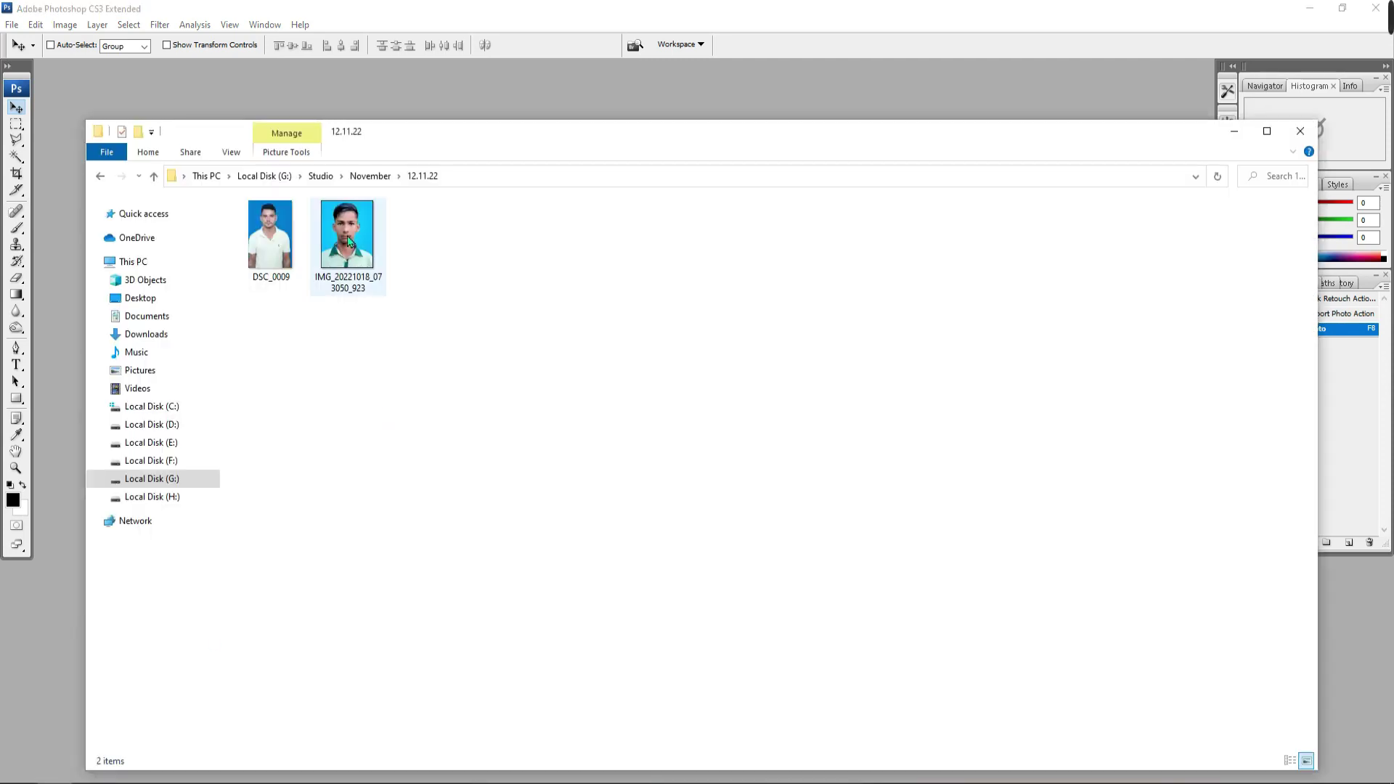
# Reopen the portrait and record a '10 Photo' action in Passport Photo Action with shortcut F2
pyautogui.click(364, 243)
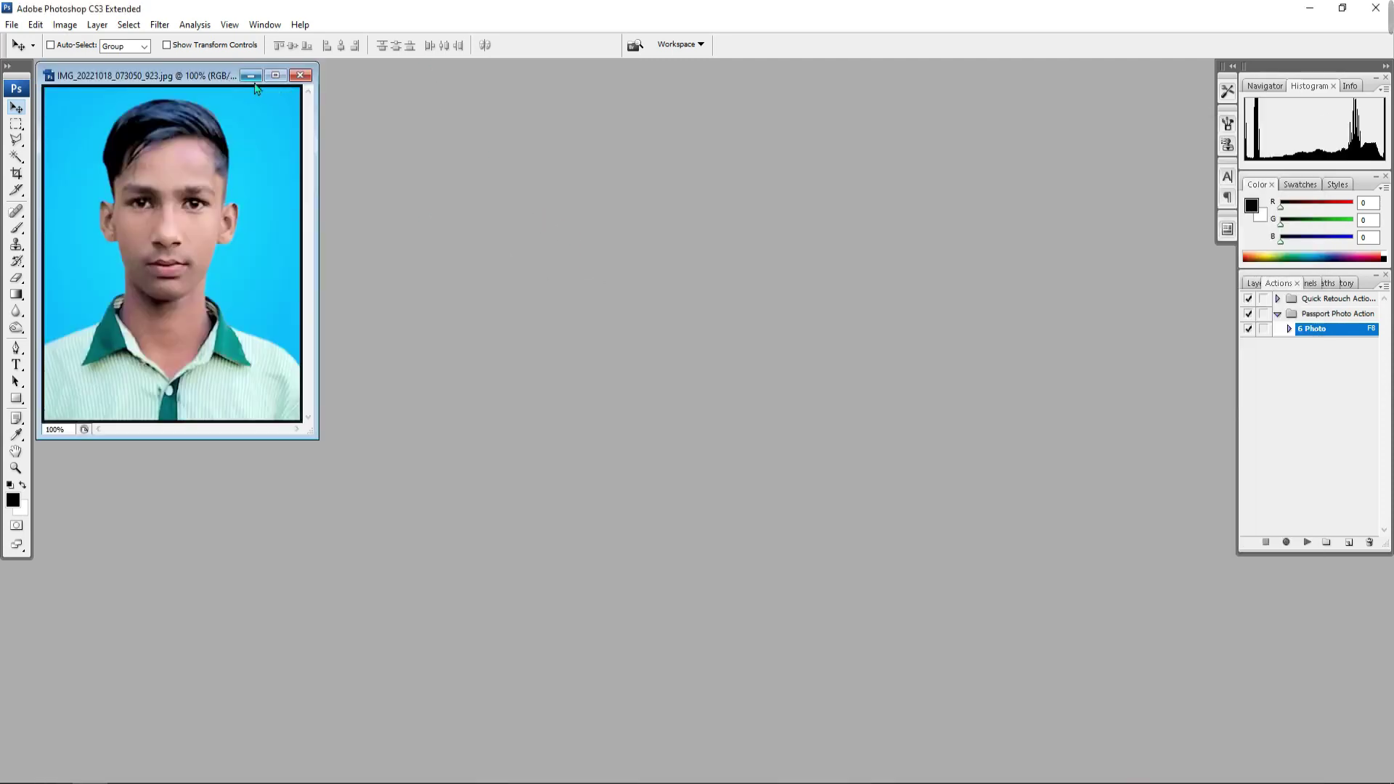
pyautogui.moveTo(201, 81); pyautogui.dragTo(402, 119)
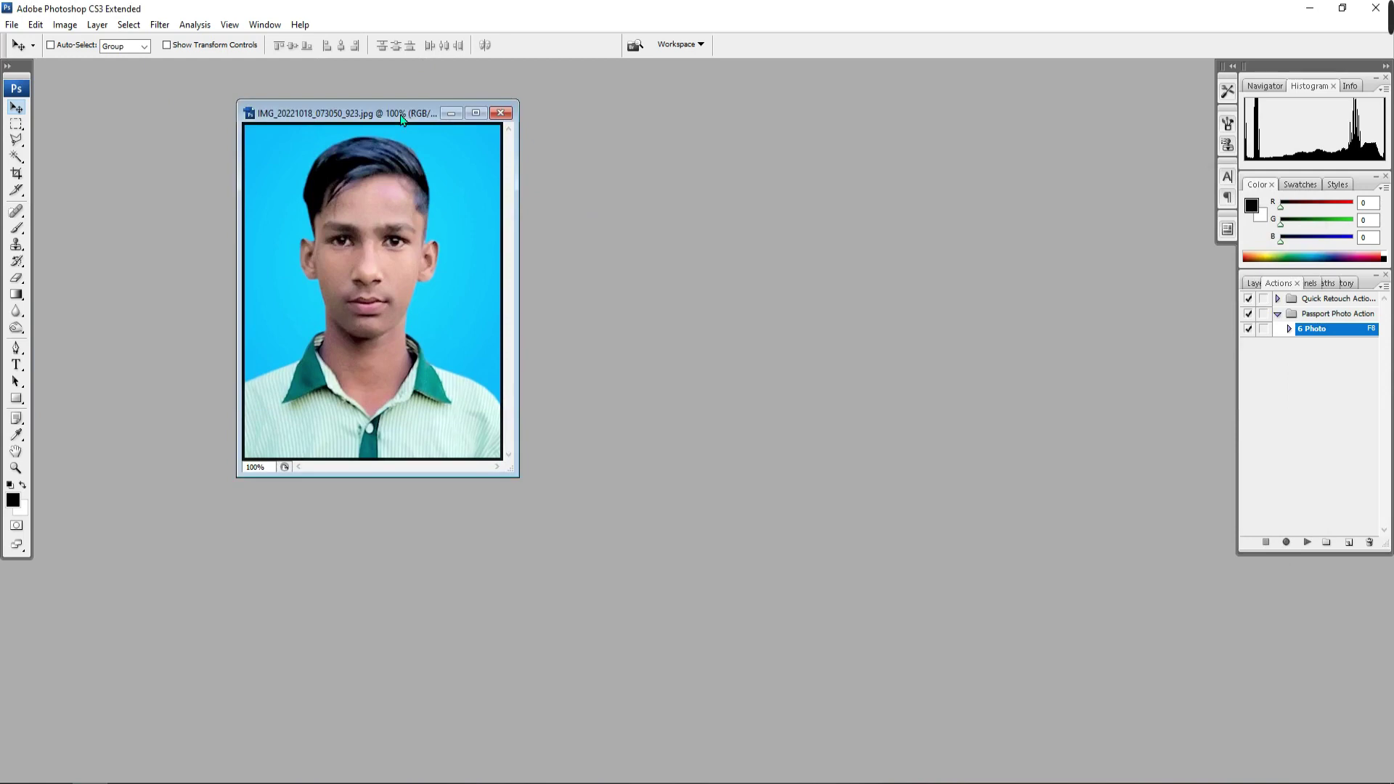
pyautogui.click(1384, 286)
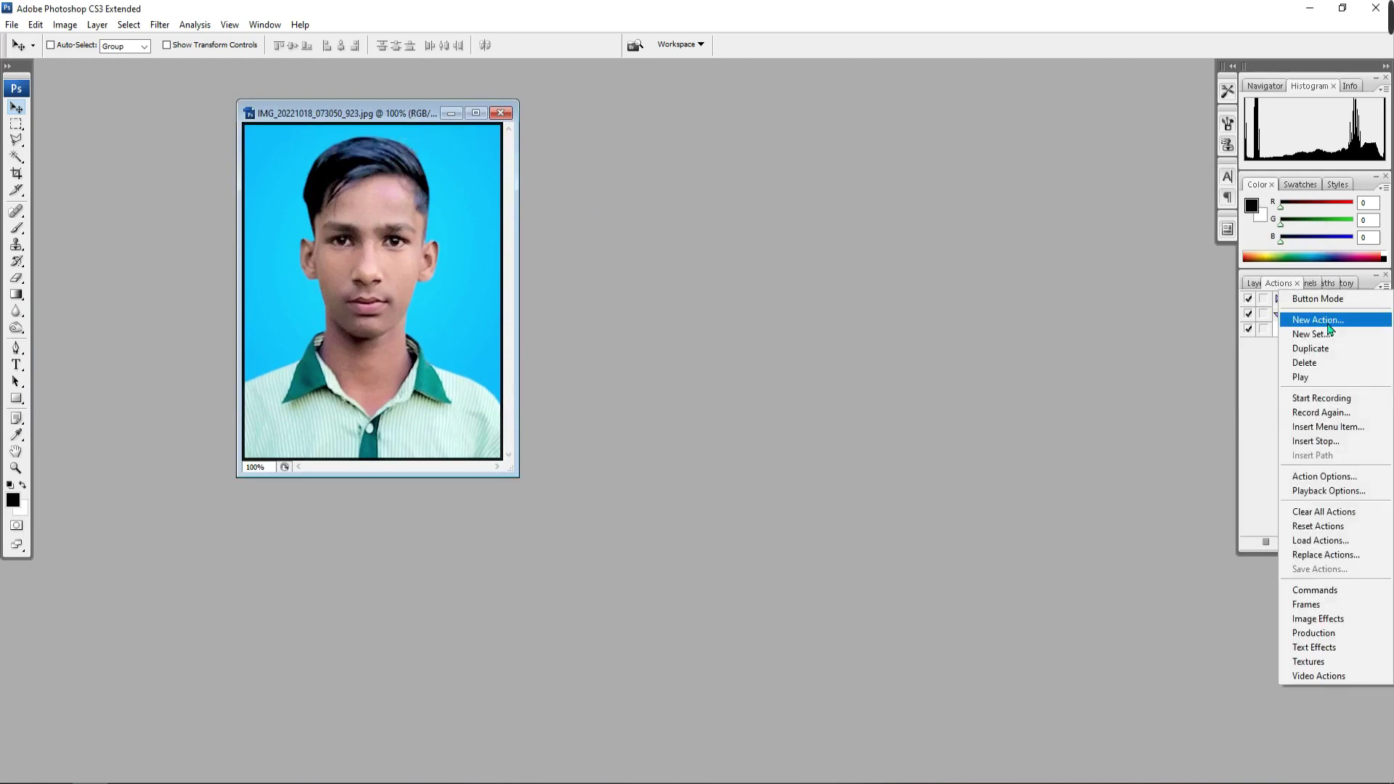
pyautogui.click(1318, 320)
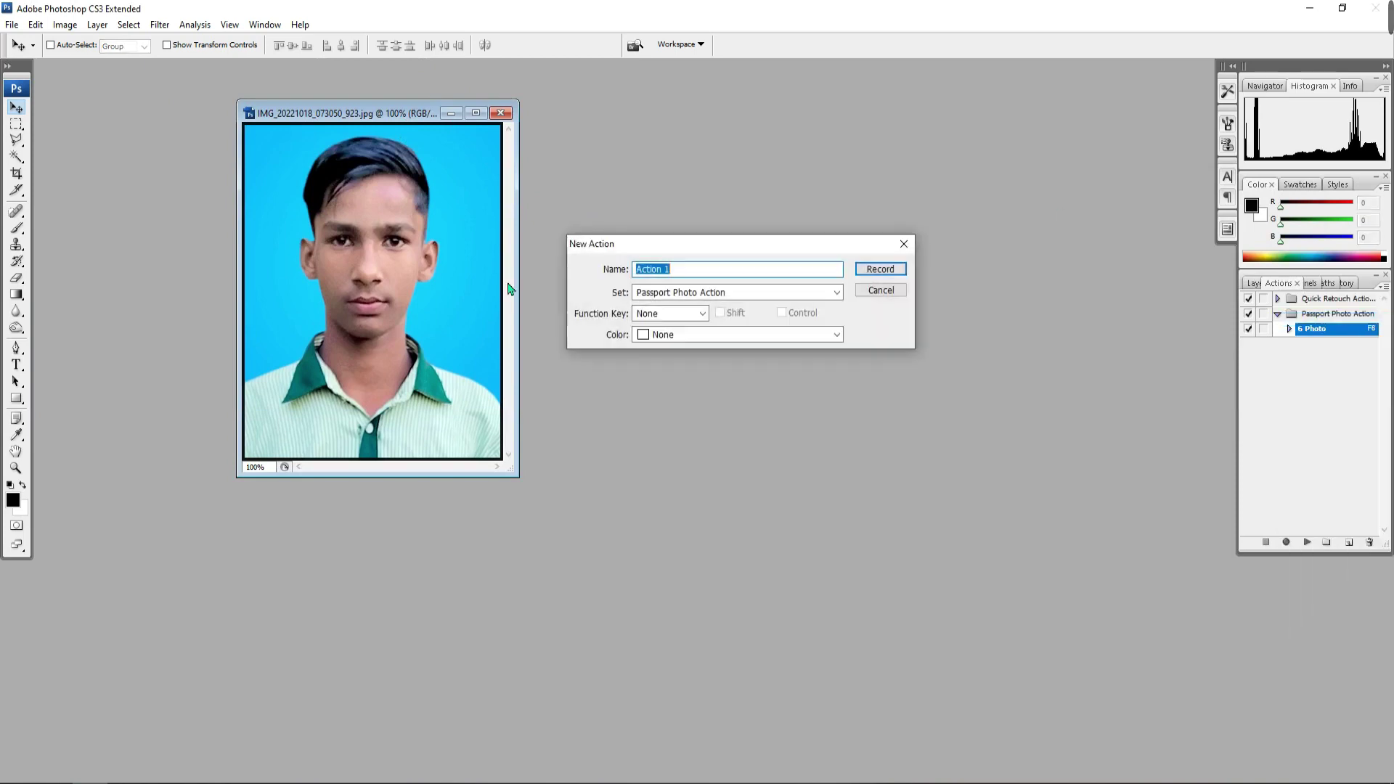
pyautogui.click(714, 293)
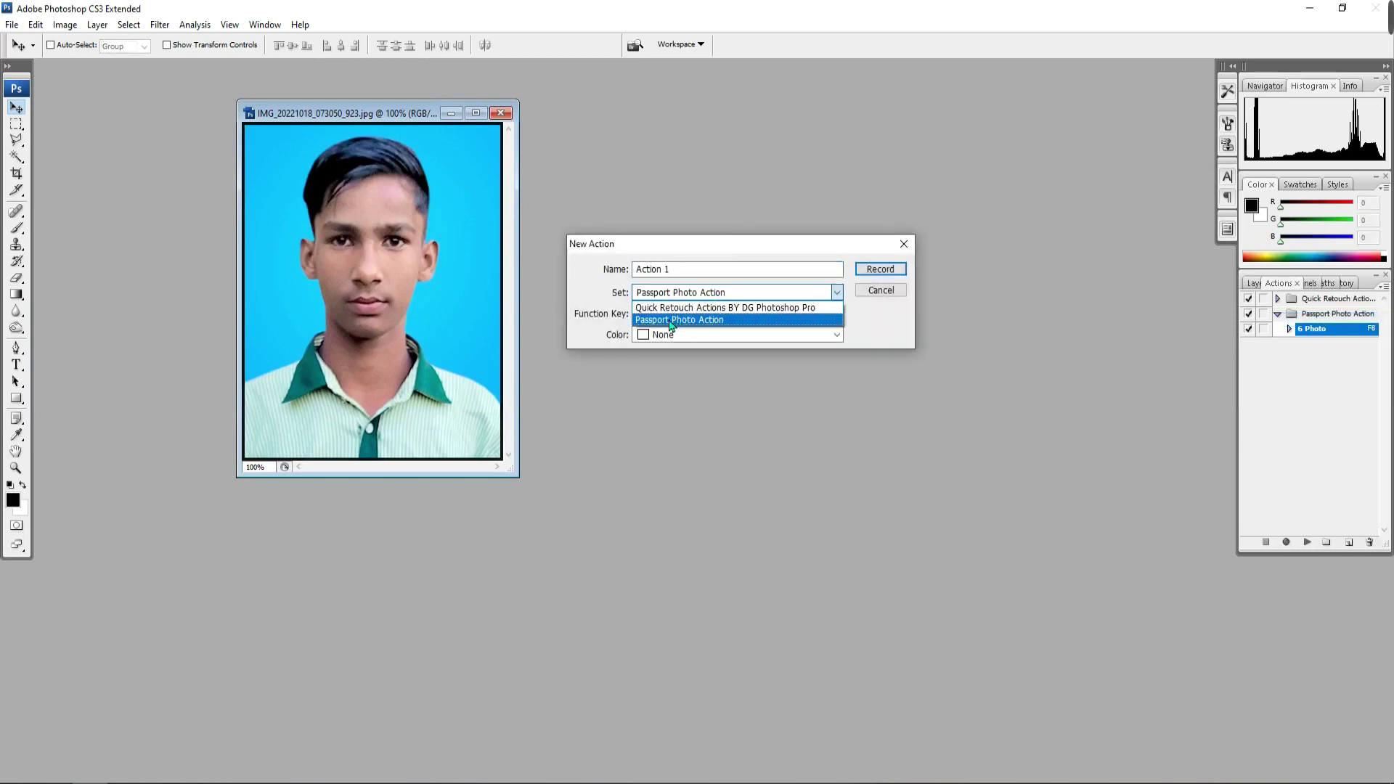
pyautogui.click(709, 322)
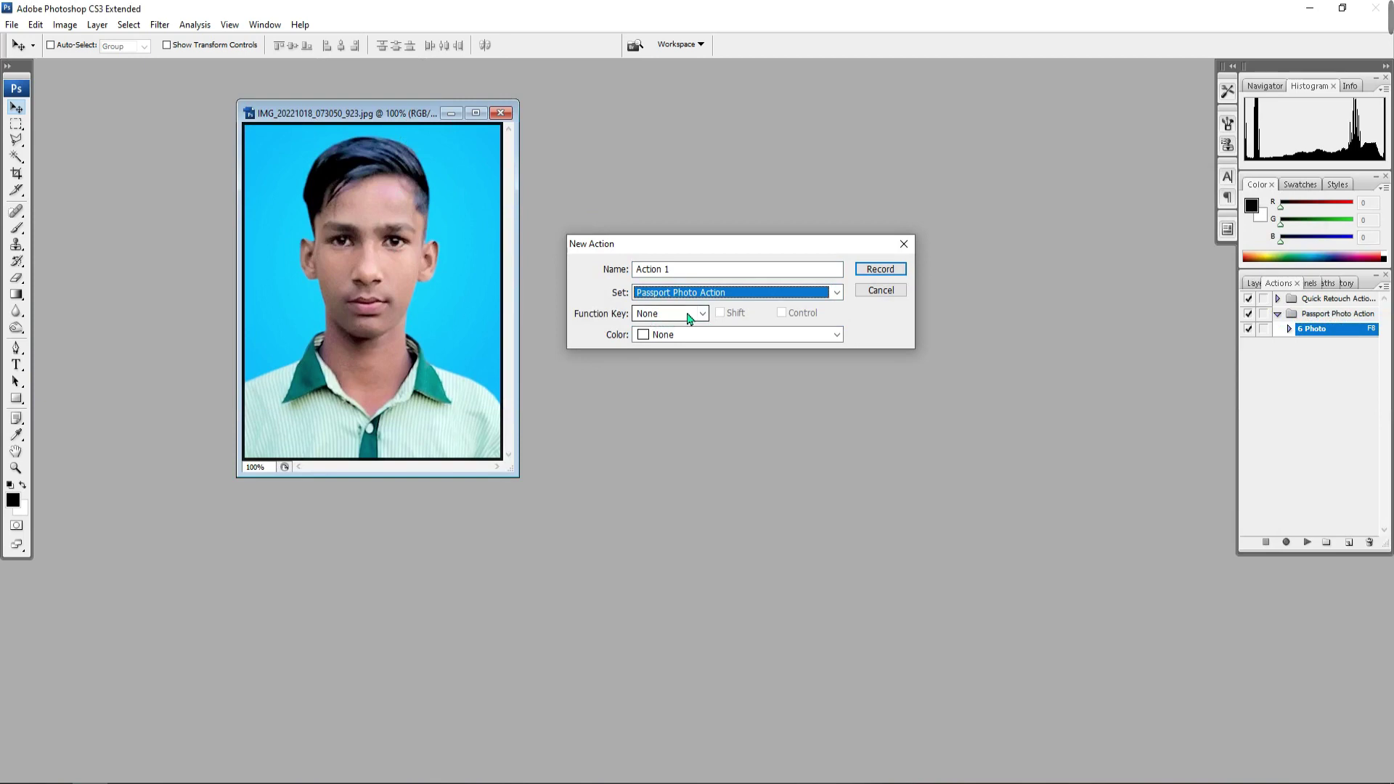
pyautogui.click(669, 270)
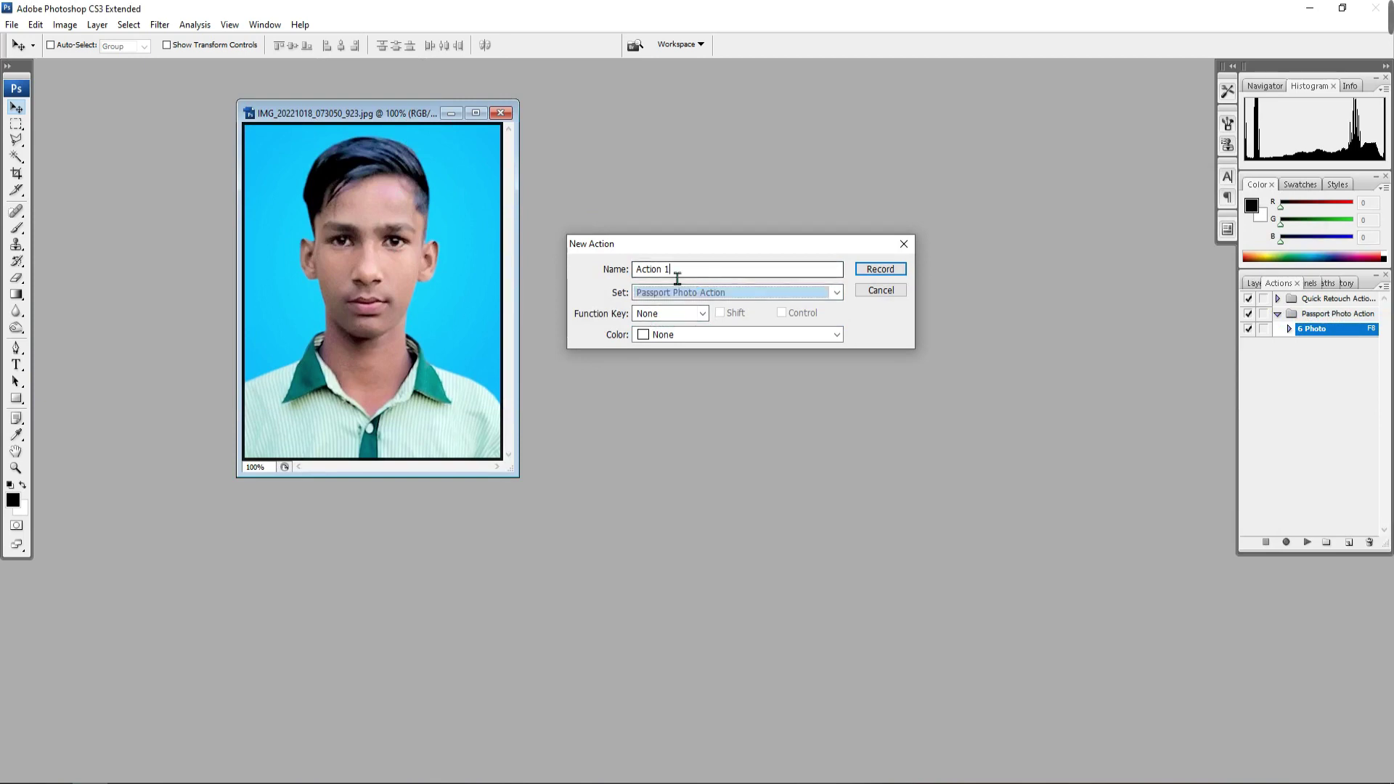
pyautogui.write('10 Photo')
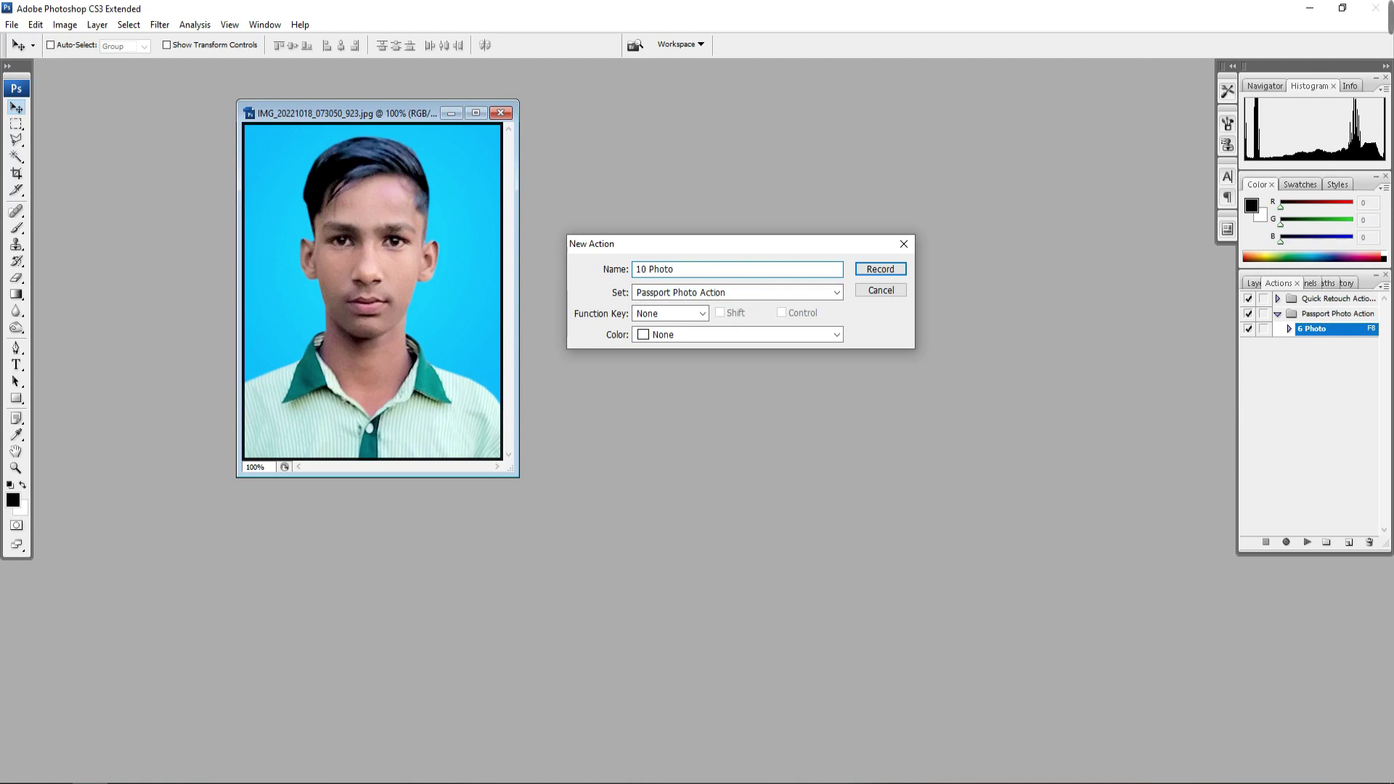
pyautogui.click(668, 313)
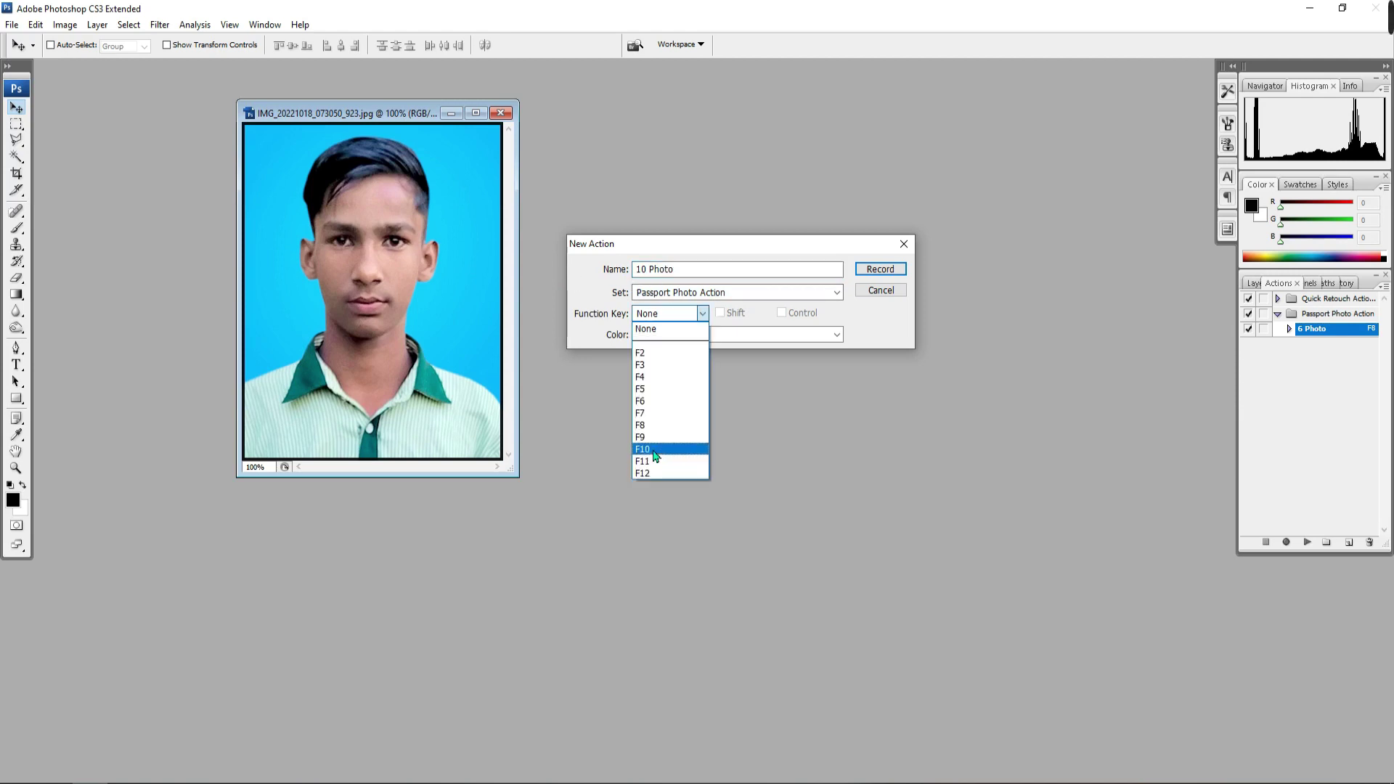
pyautogui.click(646, 354)
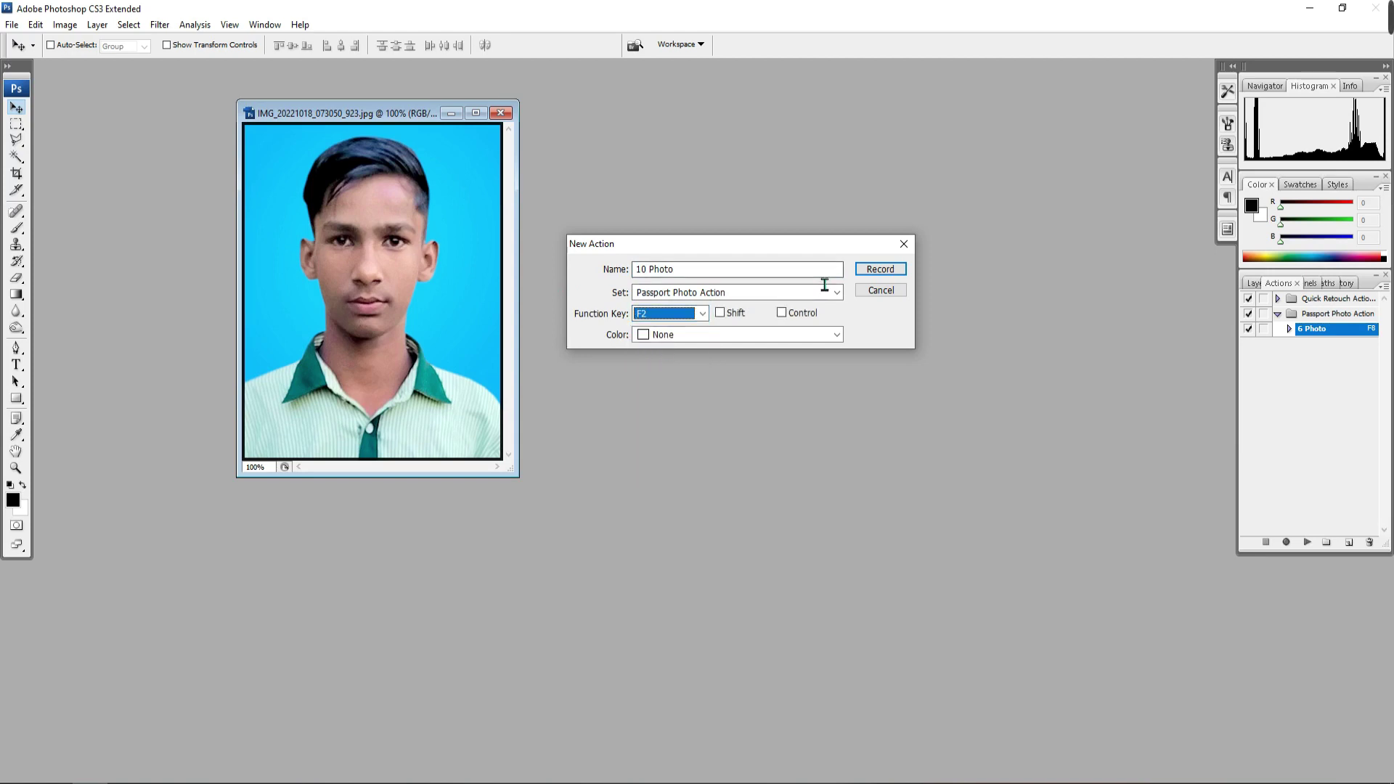
pyautogui.click(880, 269)
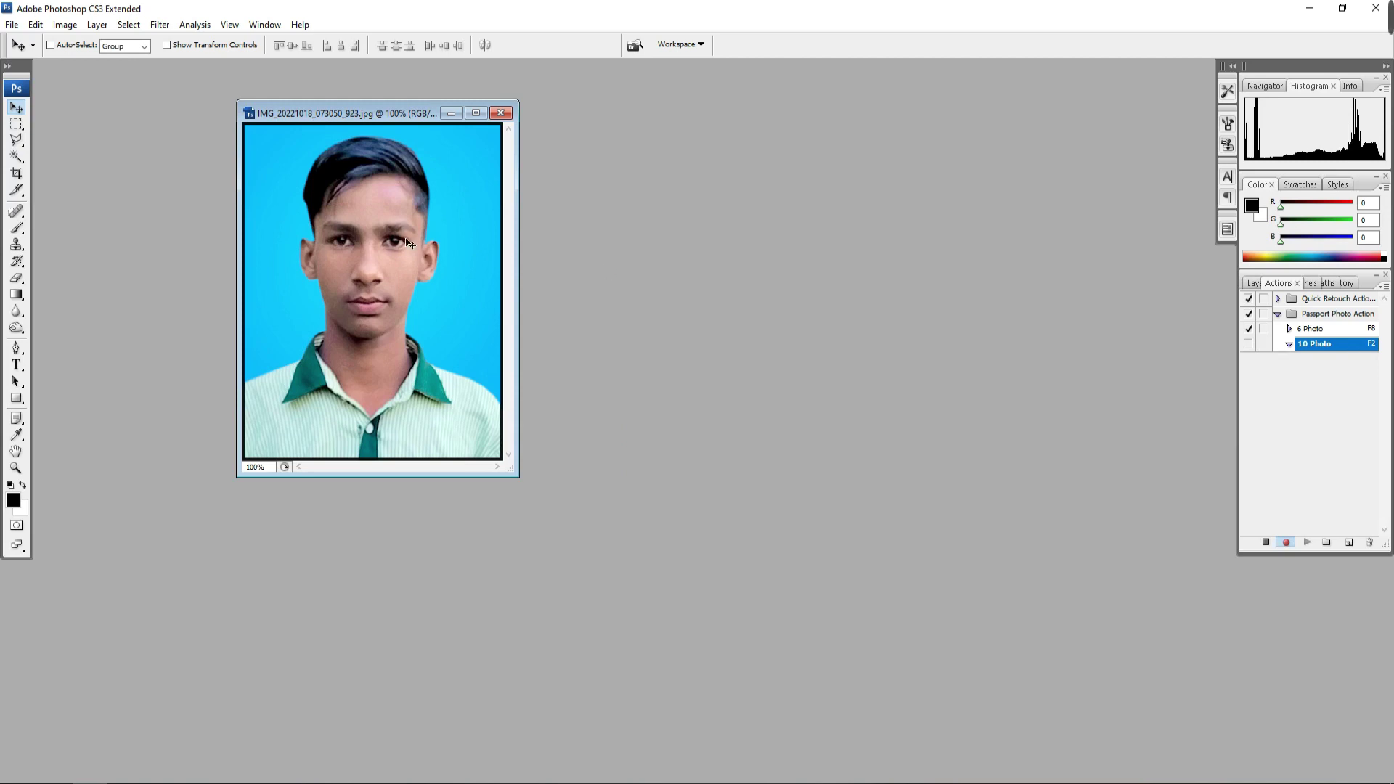
# Select all of the portrait, copy it, and close its document
pyautogui.hotkey('ctrl', 'a')
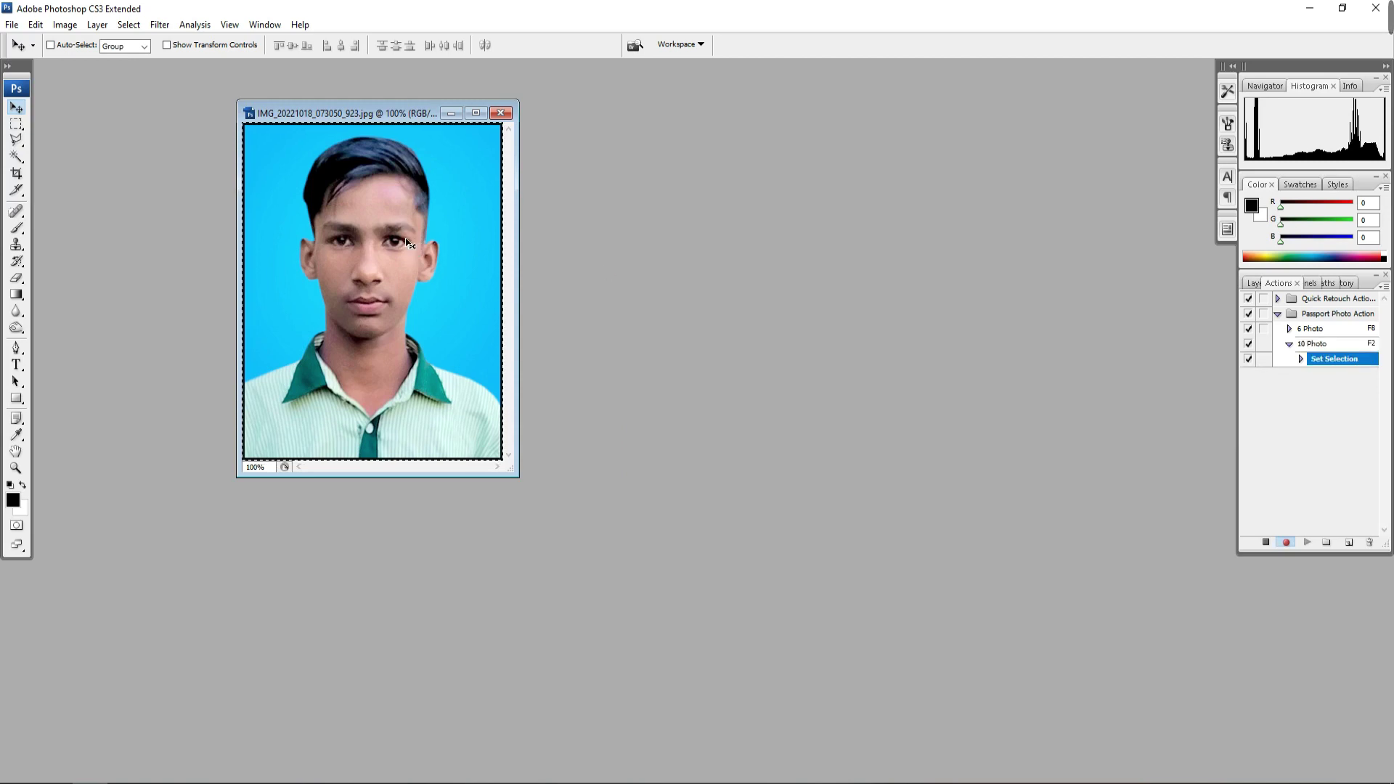
pyautogui.hotkey('ctrl', 'c')
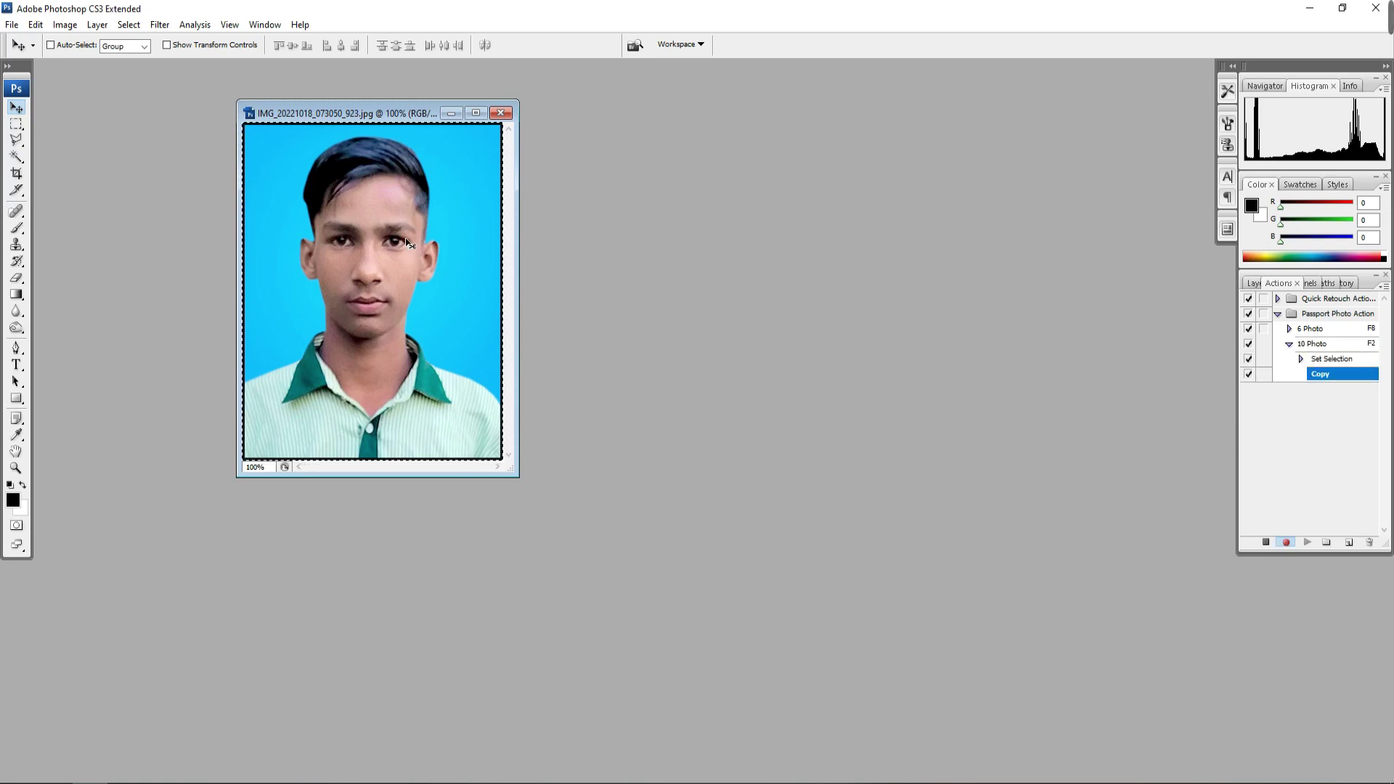
pyautogui.hotkey('ctrl', 'w')
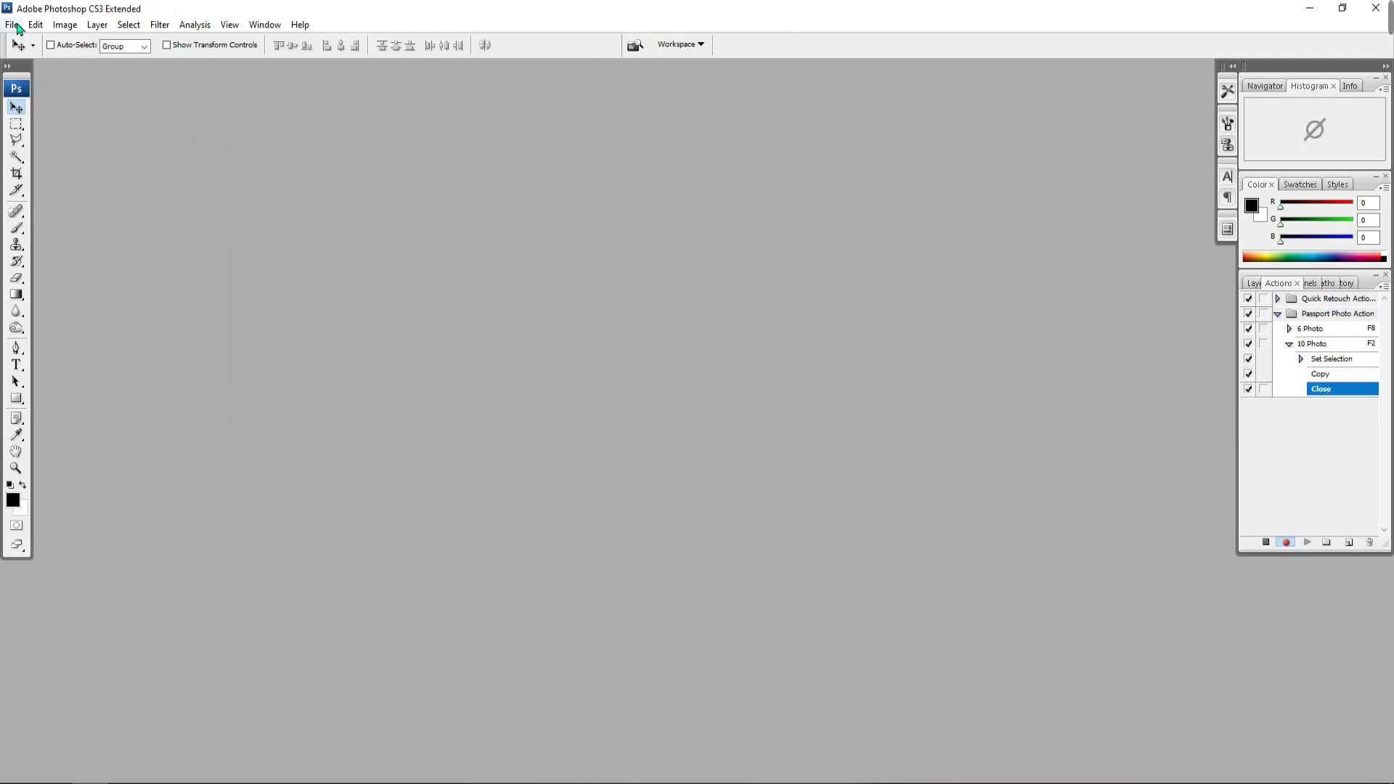
pyautogui.click(13, 26)
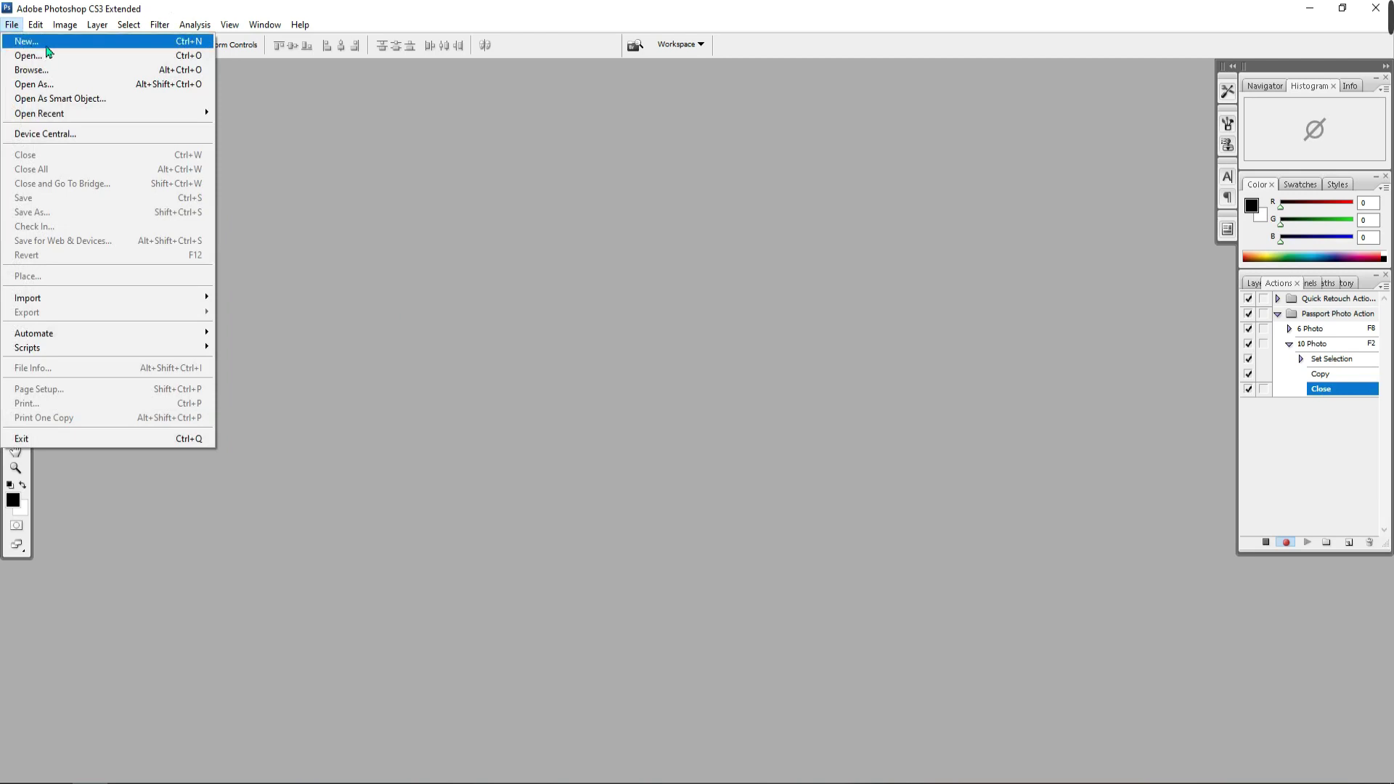
# Make a blank sheet 8 inches wide by 11 inches tall at 300 pixels per inch
pyautogui.click(37, 43)
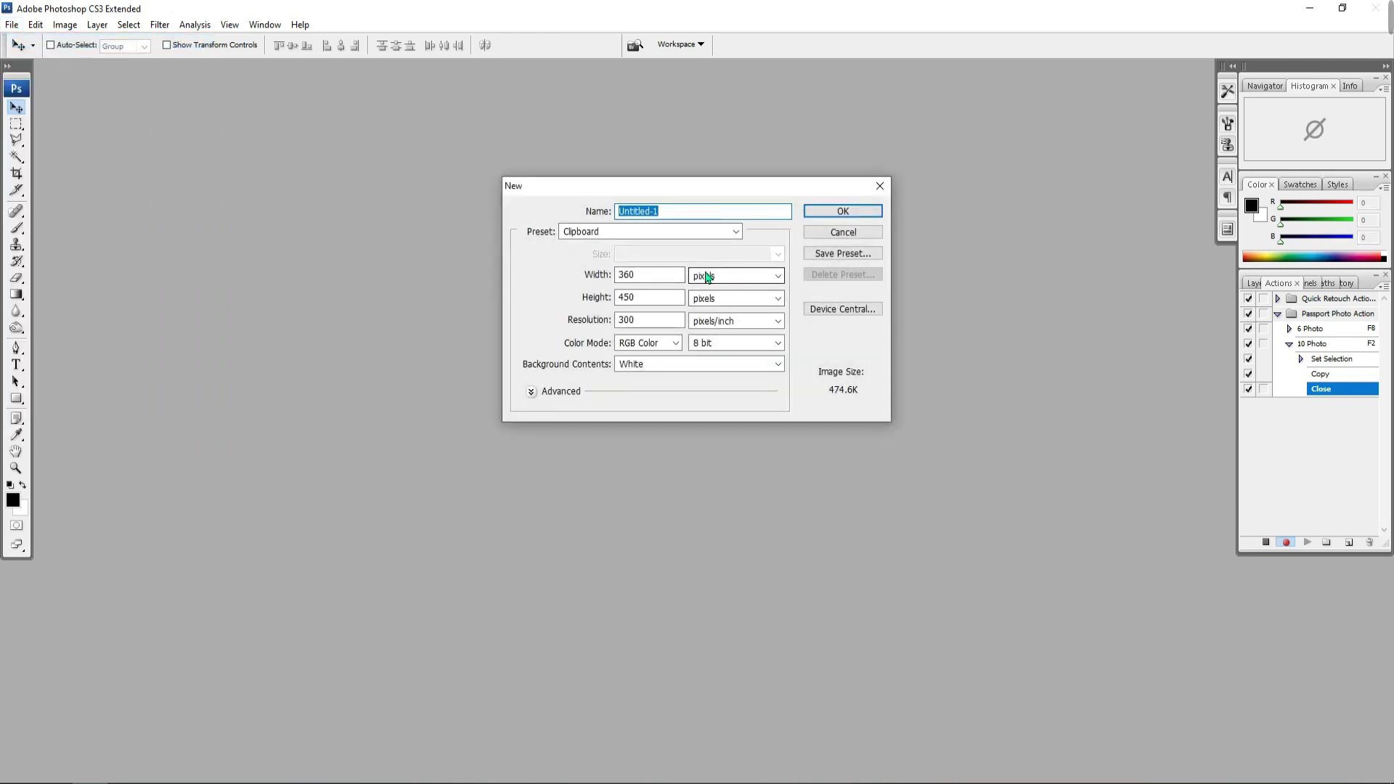
pyautogui.click(712, 276)
pyautogui.click(704, 304)
pyautogui.click(777, 298)
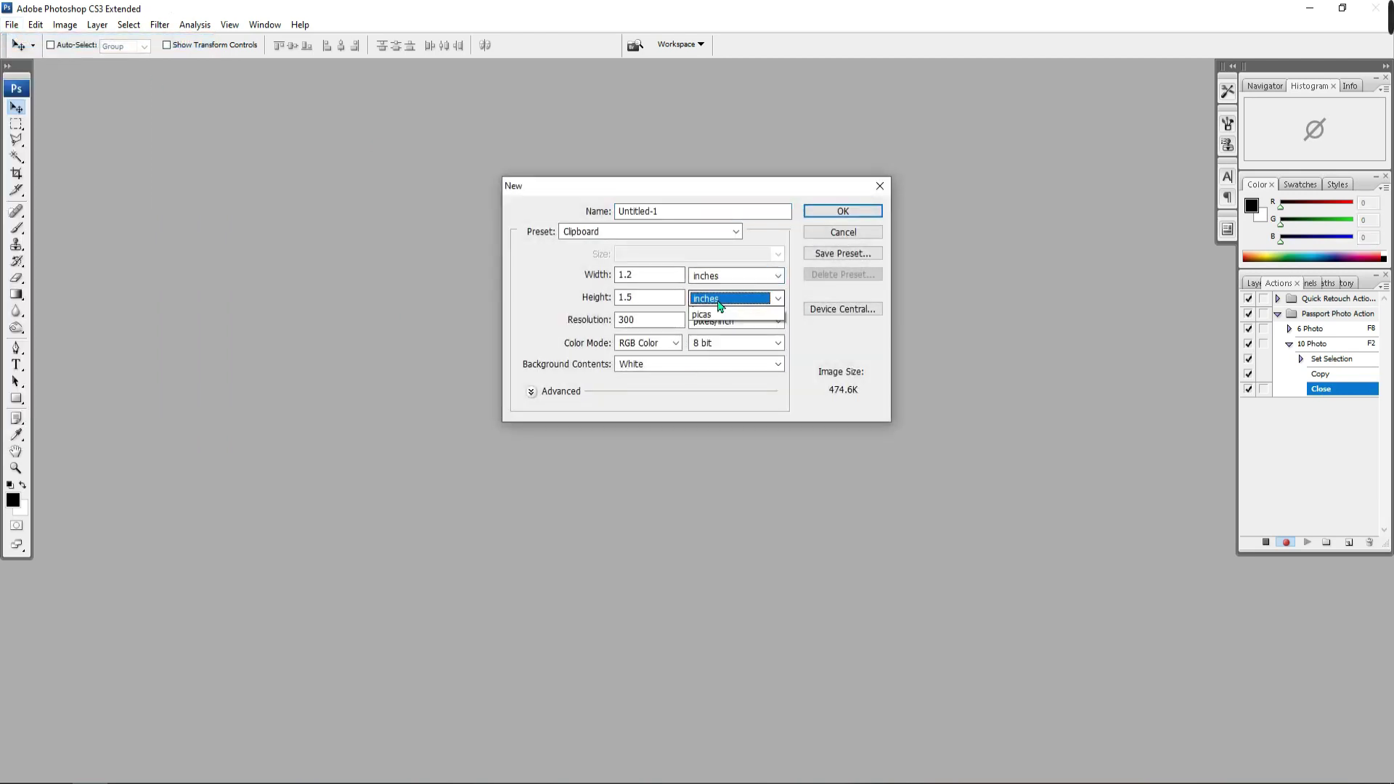
pyautogui.click(657, 288)
pyautogui.click(648, 276)
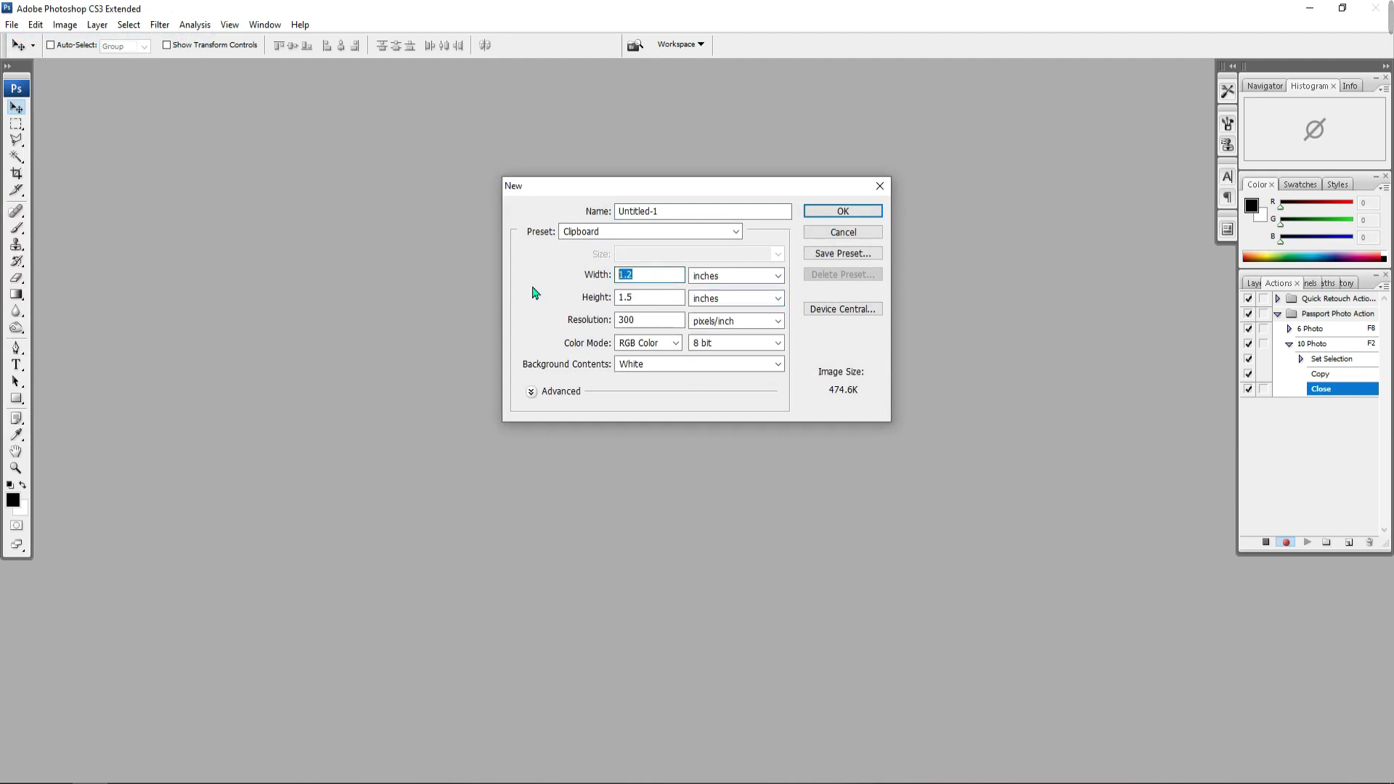
pyautogui.write('8')
pyautogui.press('Tab')
pyautogui.press('Tab')
pyautogui.write('11')
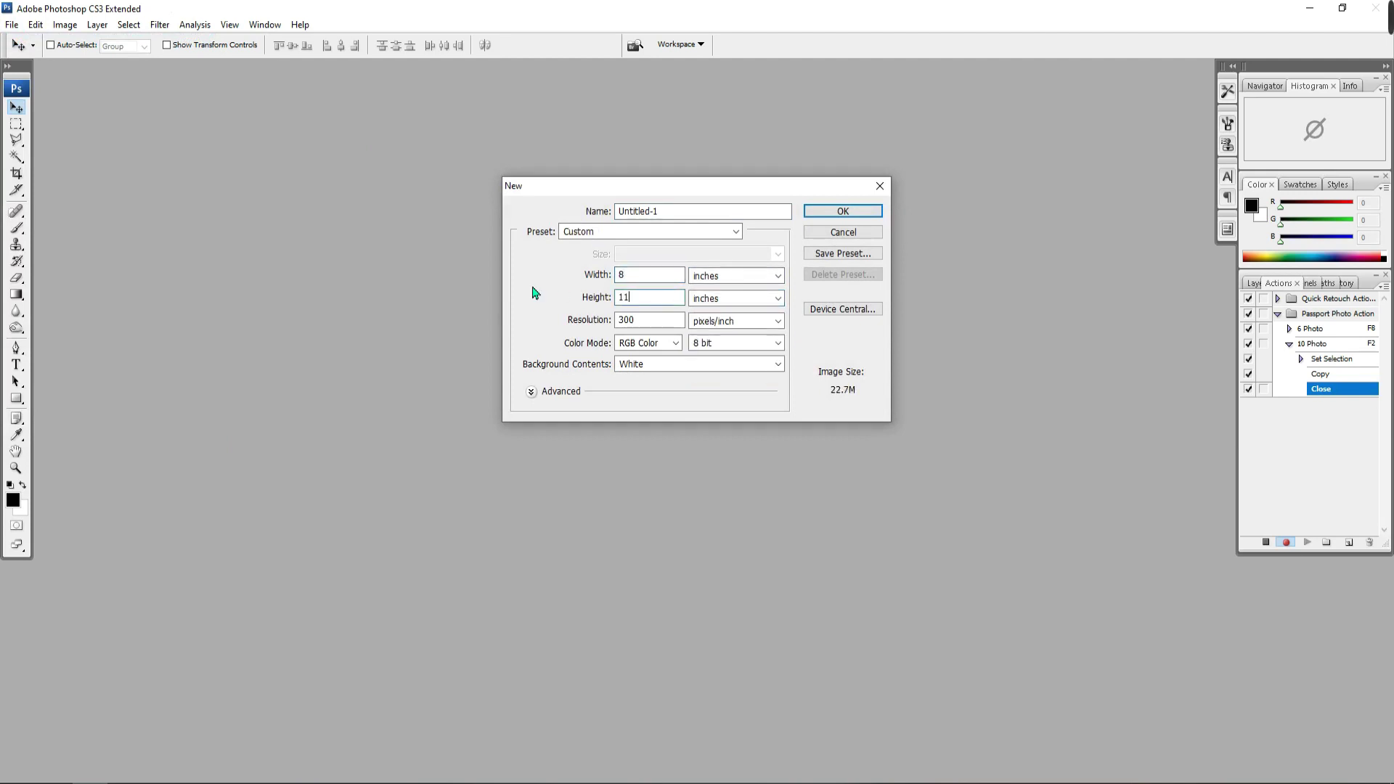
pyautogui.click(843, 211)
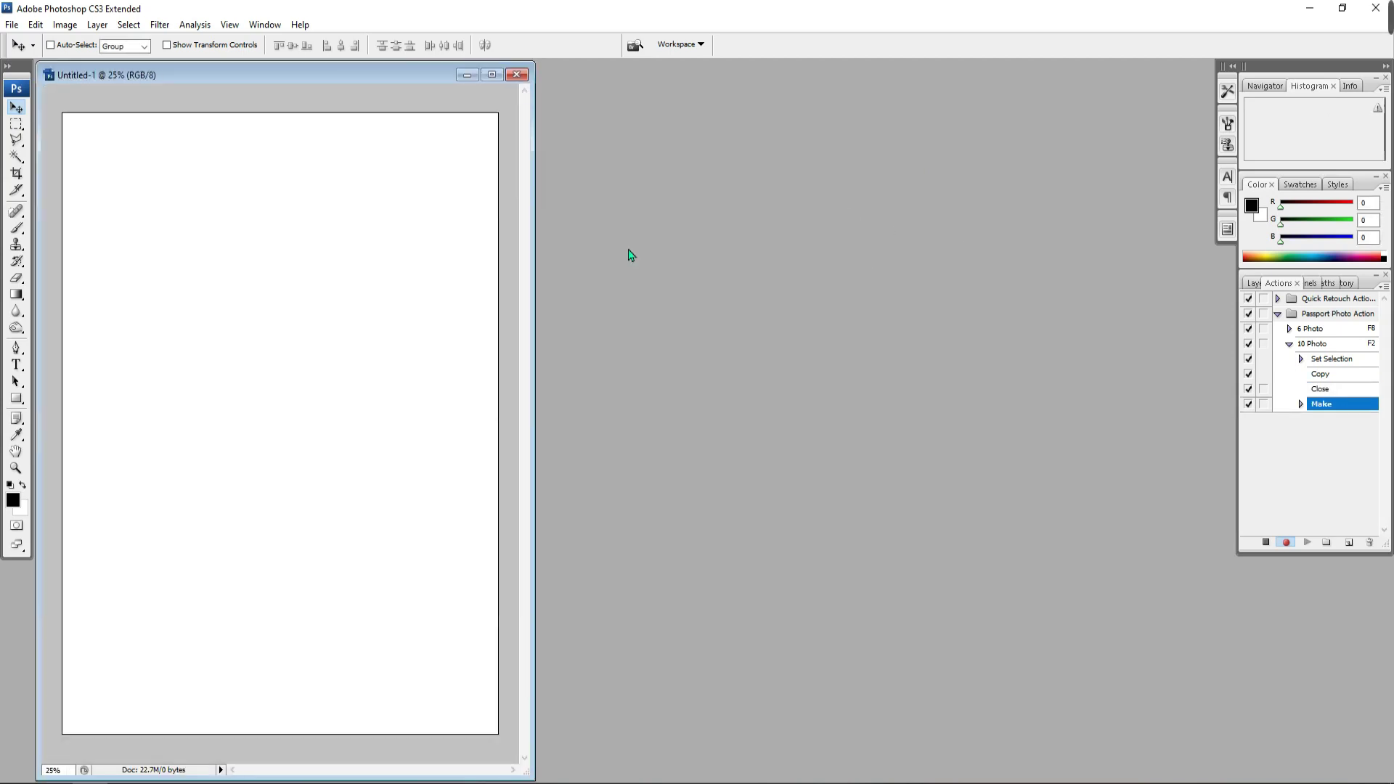
# Paste the copied passport photo onto the sheet and fit the whole sheet in view
pyautogui.hotkey('ctrl', 'v')
pyautogui.moveTo(294, 456); pyautogui.dragTo(167, 202)
pyautogui.hotkey('ctrl', '0')
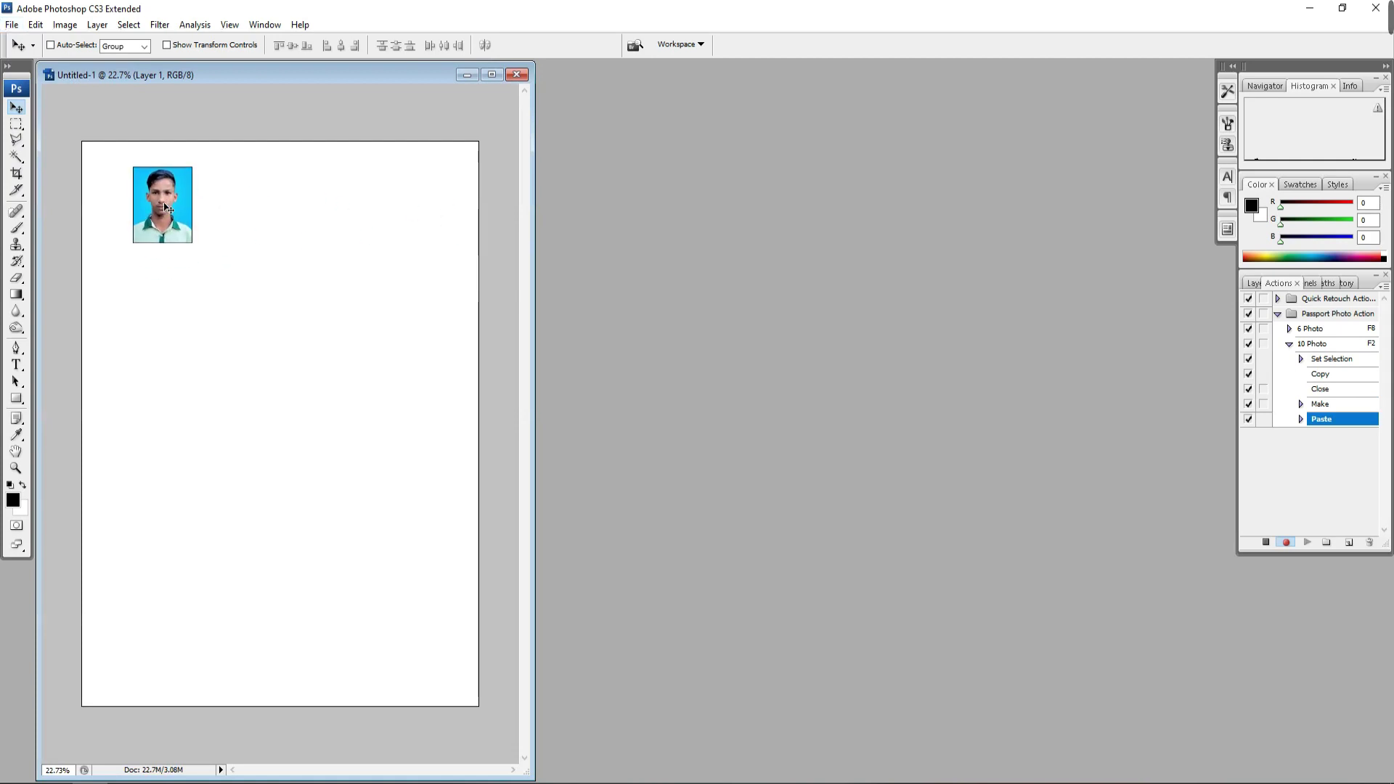
# Rotate the photo 90° clockwise and place it at the sheet's top-left corner
pyautogui.hotkey('ctrl', 't')
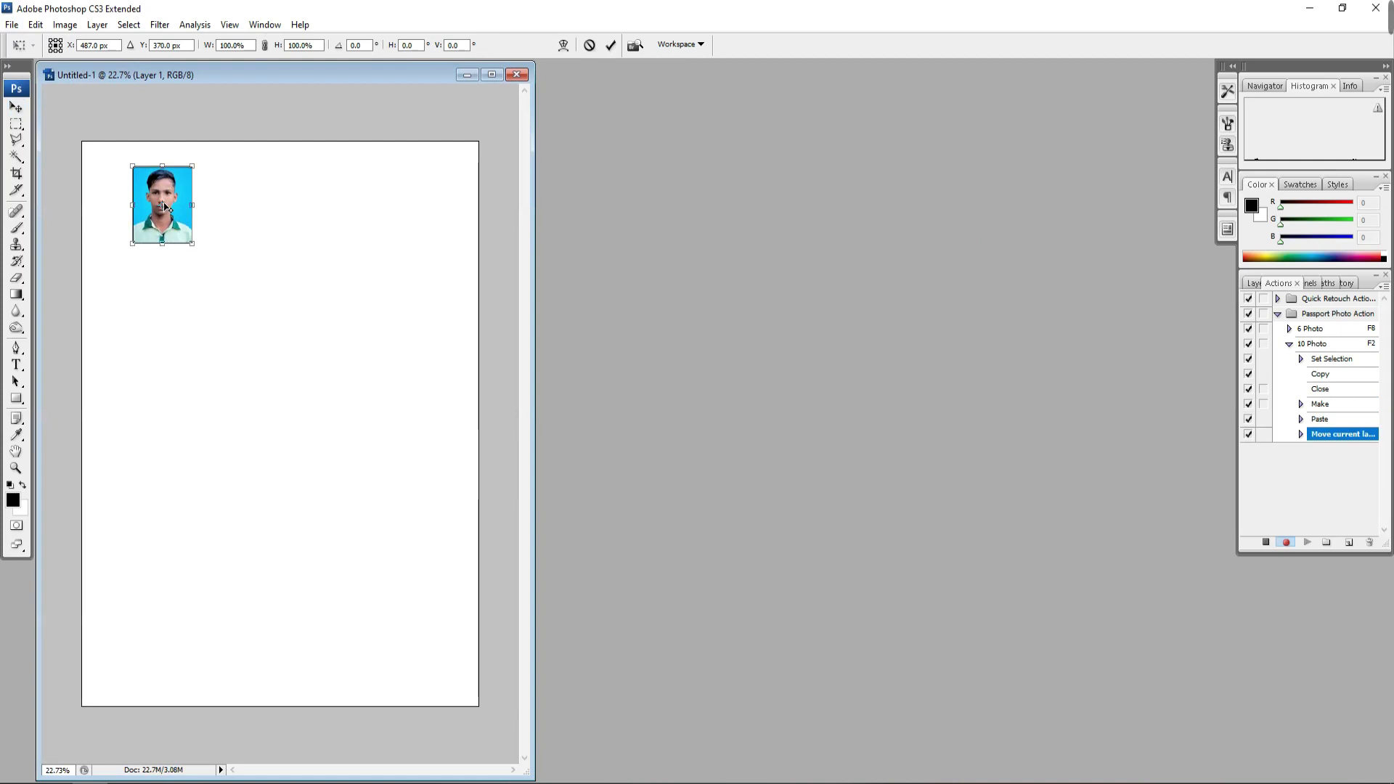
pyautogui.rightClick(262, 200)
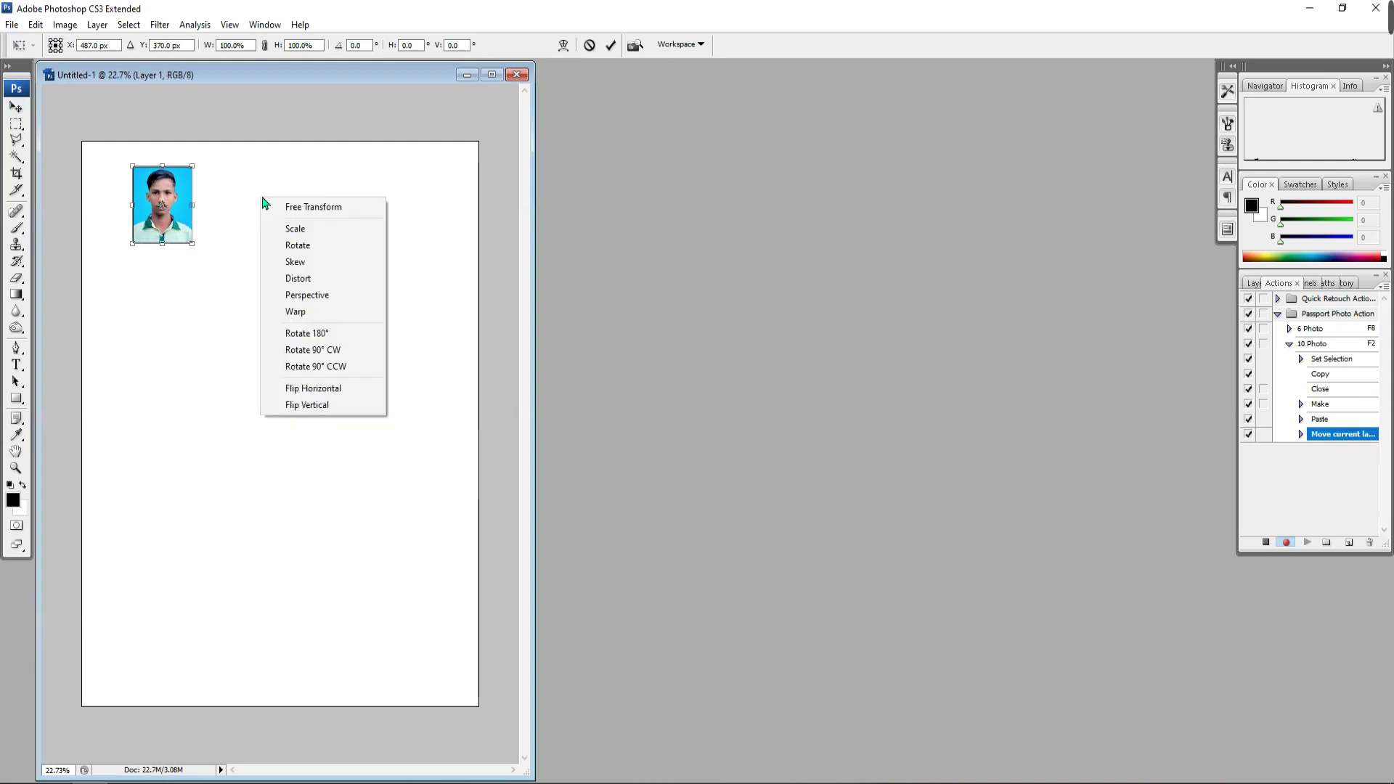
pyautogui.click(311, 351)
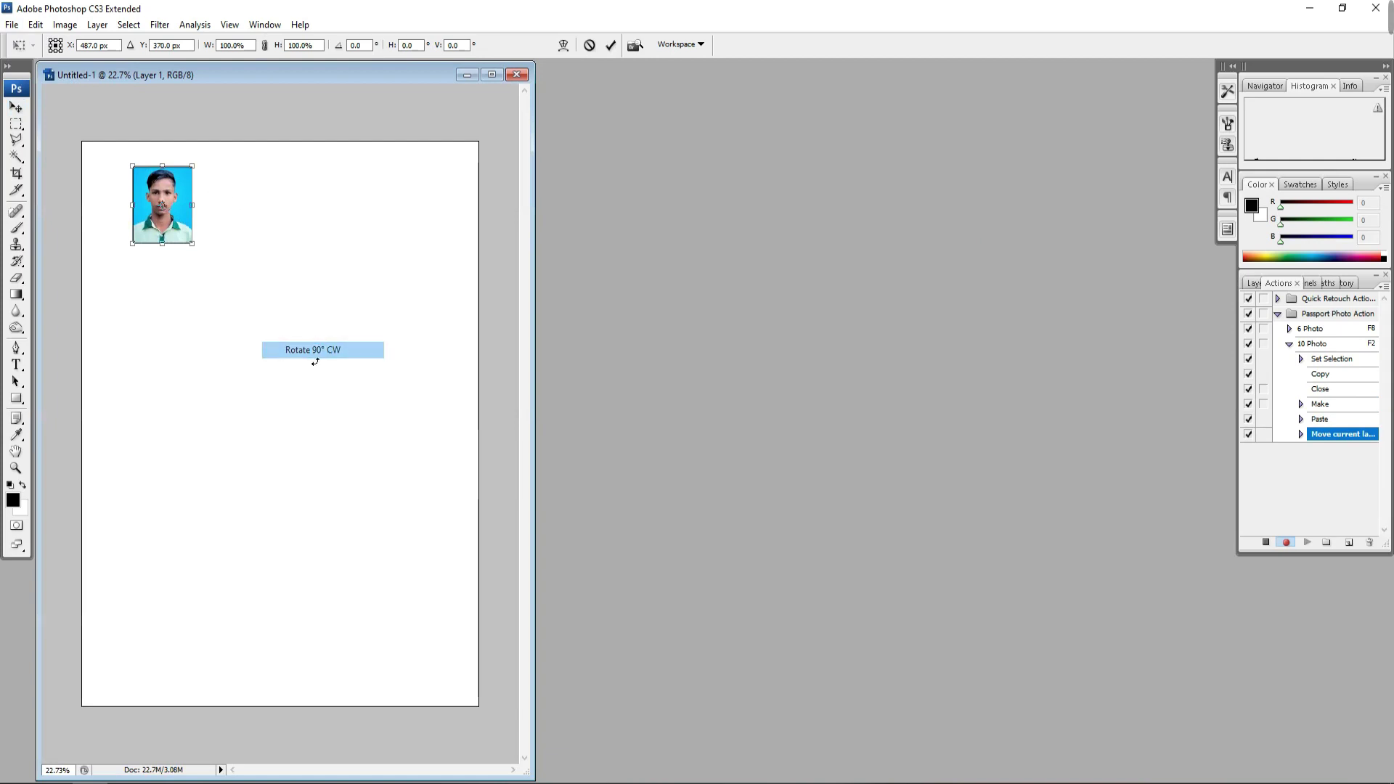
pyautogui.press('Return')
pyautogui.moveTo(174, 207); pyautogui.dragTo(145, 189)
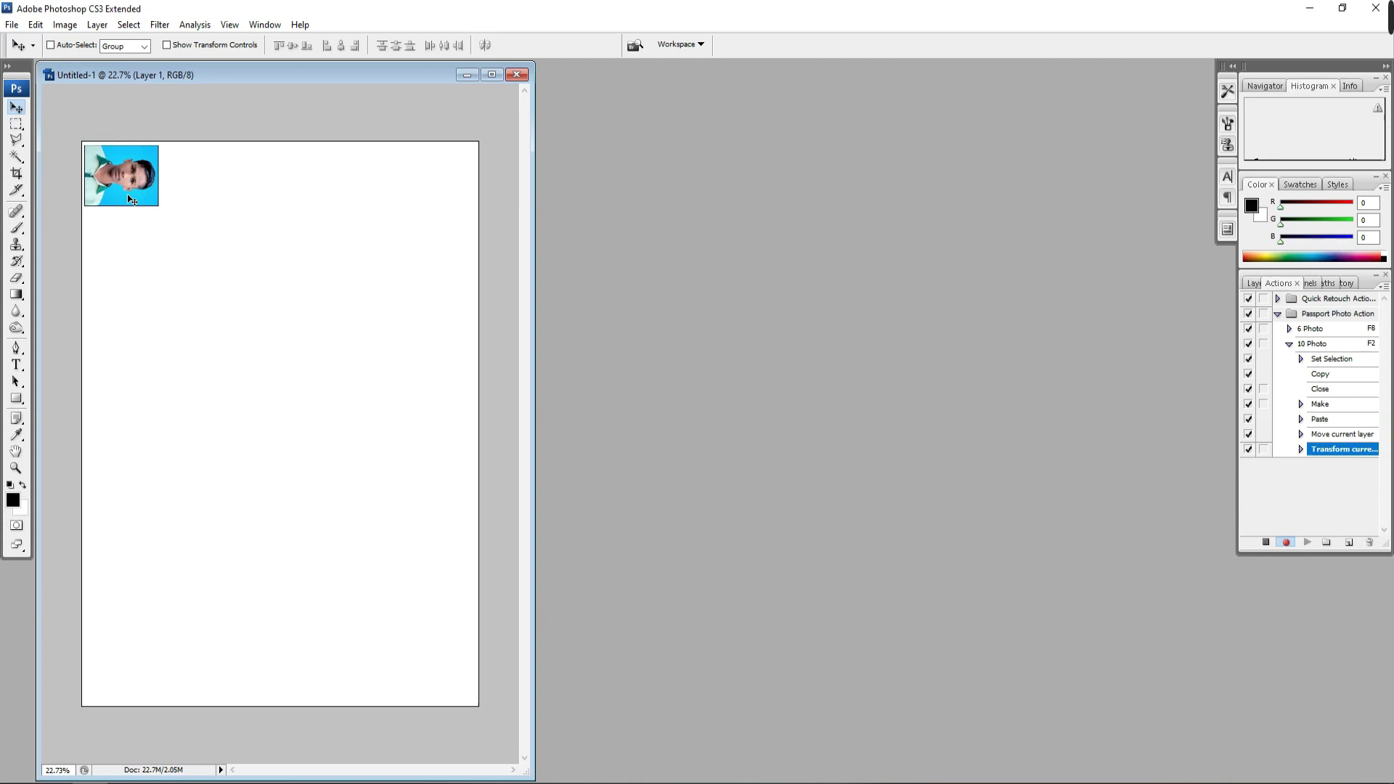
# Duplicate the photo just below the original and merge both into one column layer
pyautogui.moveTo(130, 178); pyautogui.dragTo(146, 241)
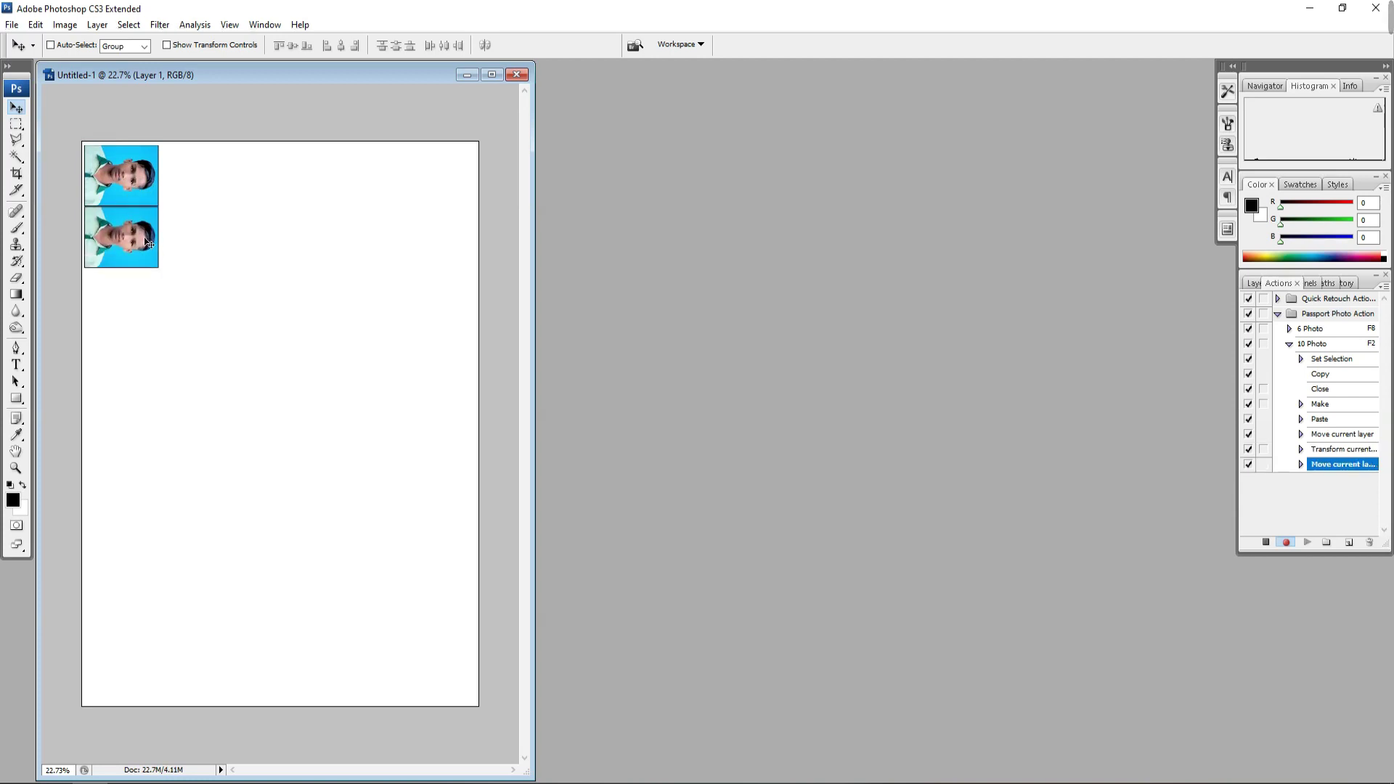
pyautogui.press('Down')
pyautogui.press('Down')
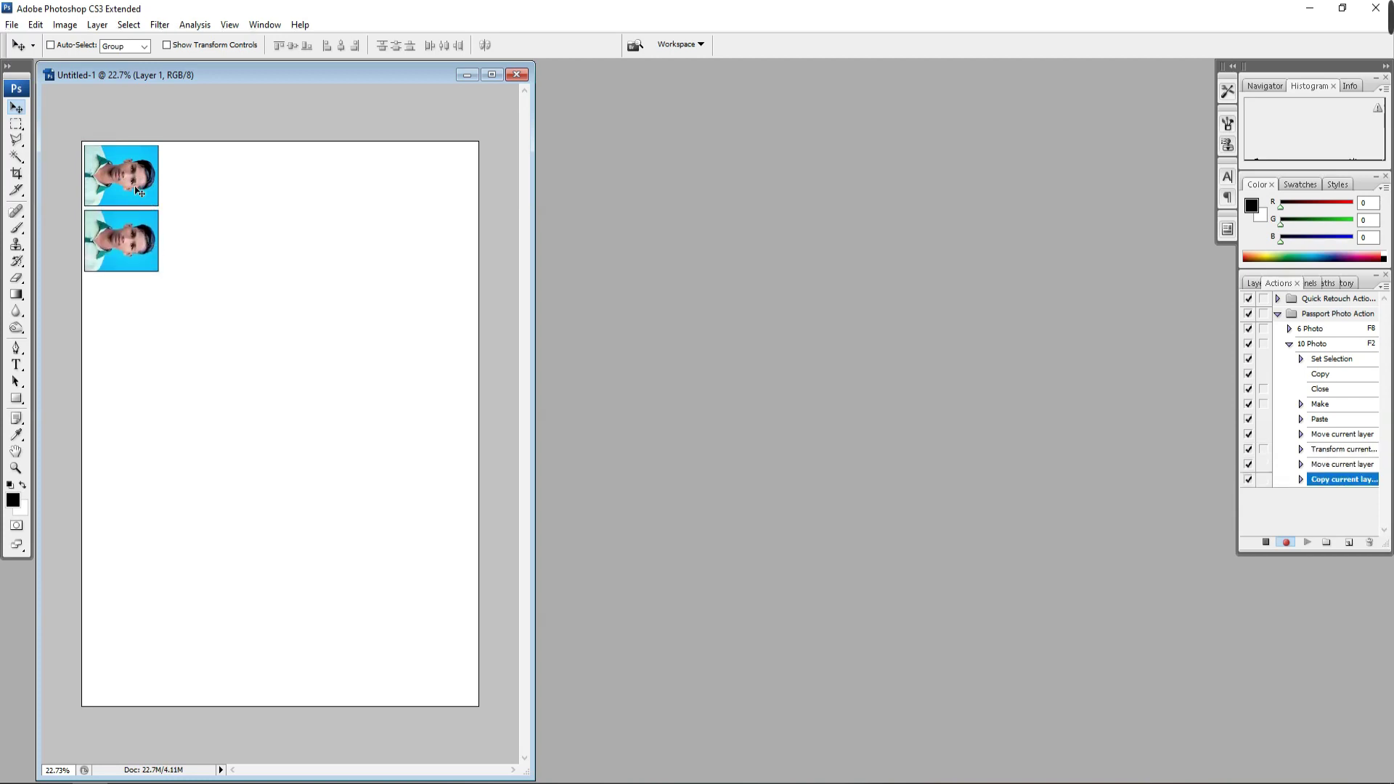
pyautogui.rightClick(117, 170)
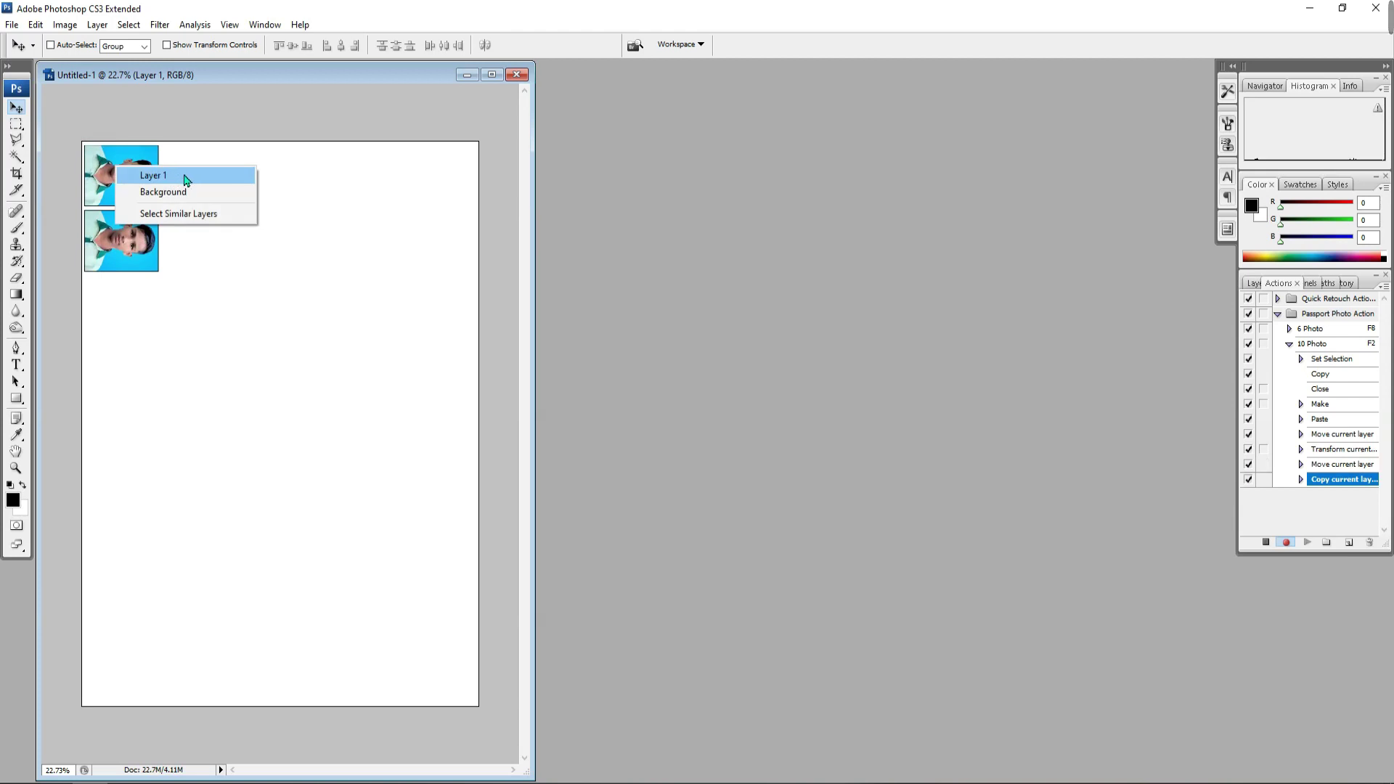
pyautogui.keyDown('shift'); pyautogui.click(187, 176); pyautogui.keyUp('shift')
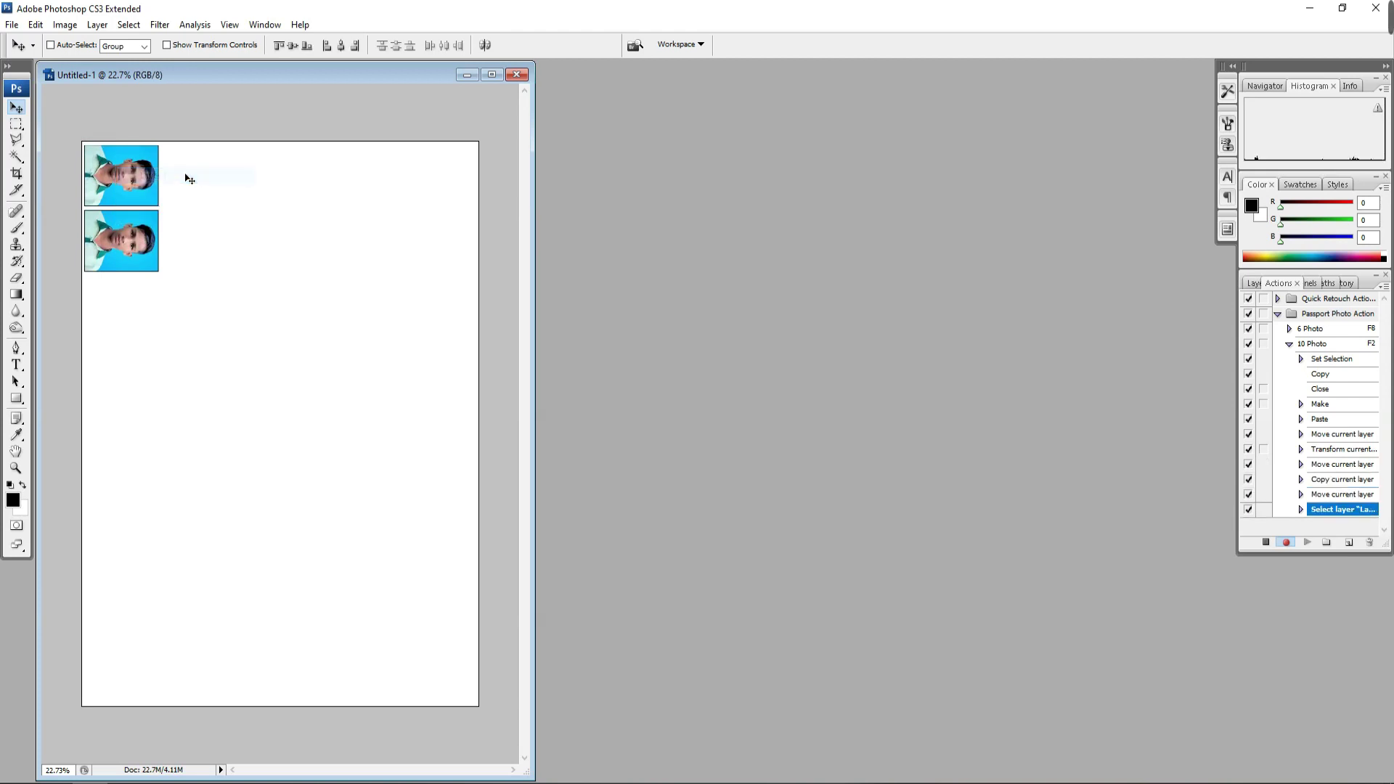
pyautogui.click(1254, 283)
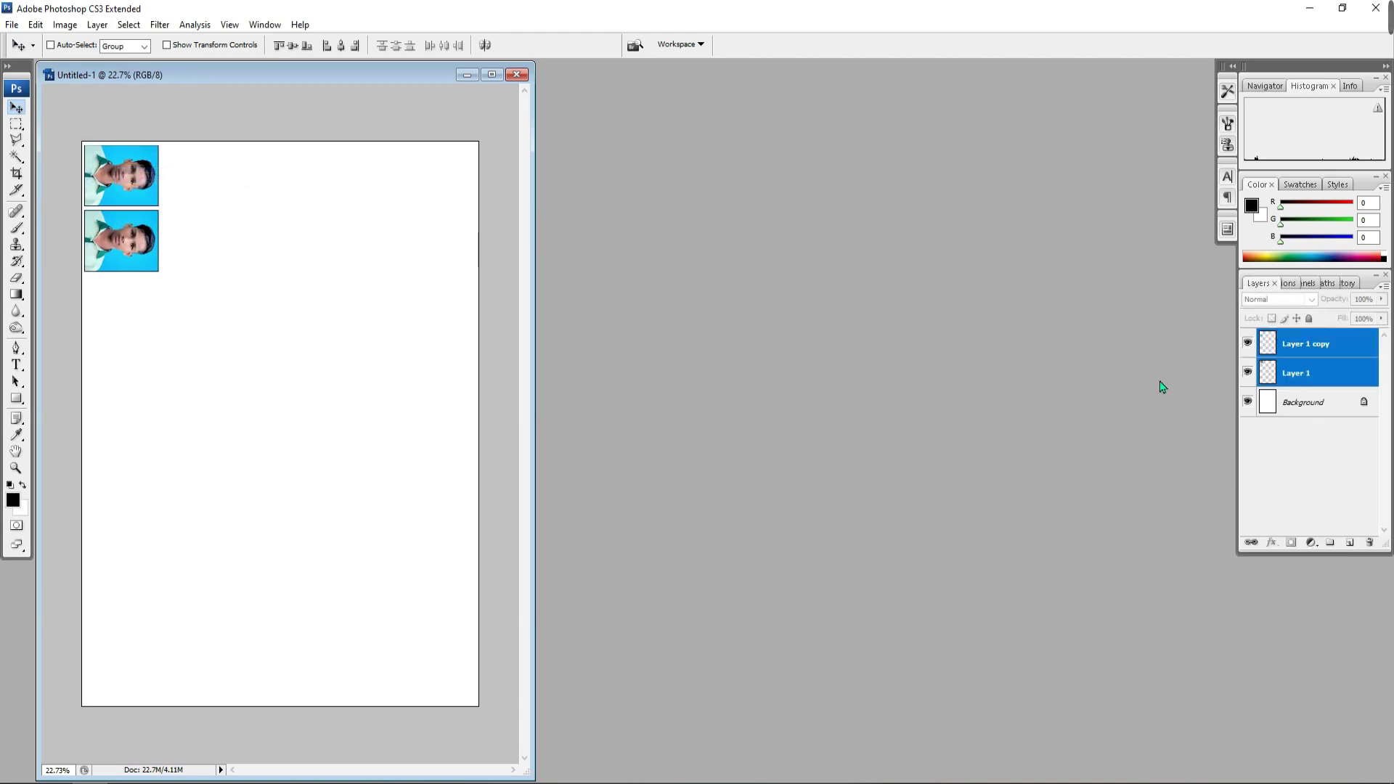
pyautogui.hotkey('ctrl', 'e')
# Repeat the two-photo column to the right into five evenly spaced columns, merged together
pyautogui.moveTo(142, 177); pyautogui.dragTo(291, 188)
pyautogui.hotkey('shift', 'Right')
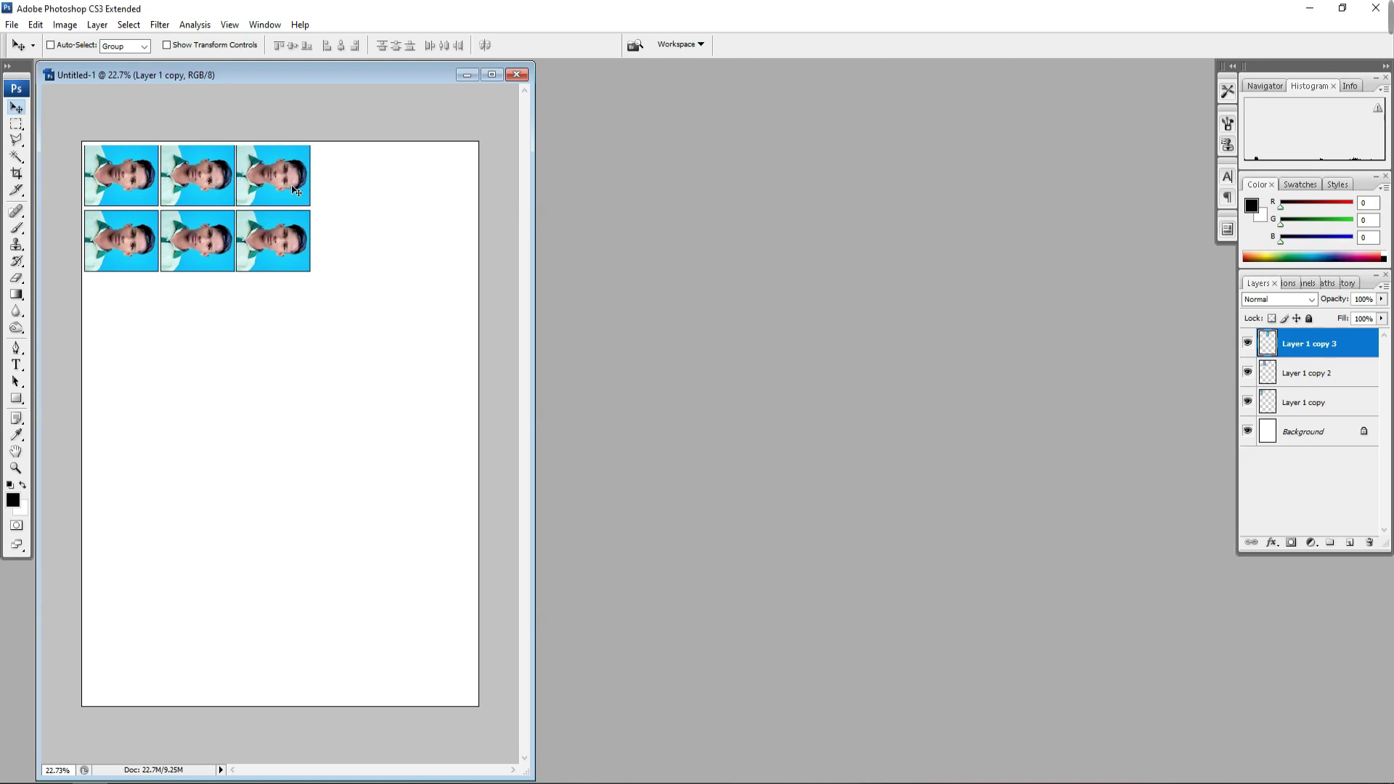
pyautogui.moveTo(290, 189)
pyautogui.mouseDown()
pyautogui.moveTo(367, 192)
pyautogui.moveTo(429, 170)
pyautogui.mouseUp()
pyautogui.hotkey('shift', 'Right')
pyautogui.press('Right')
pyautogui.press('Right')
pyautogui.press('Right')
pyautogui.press('Right')
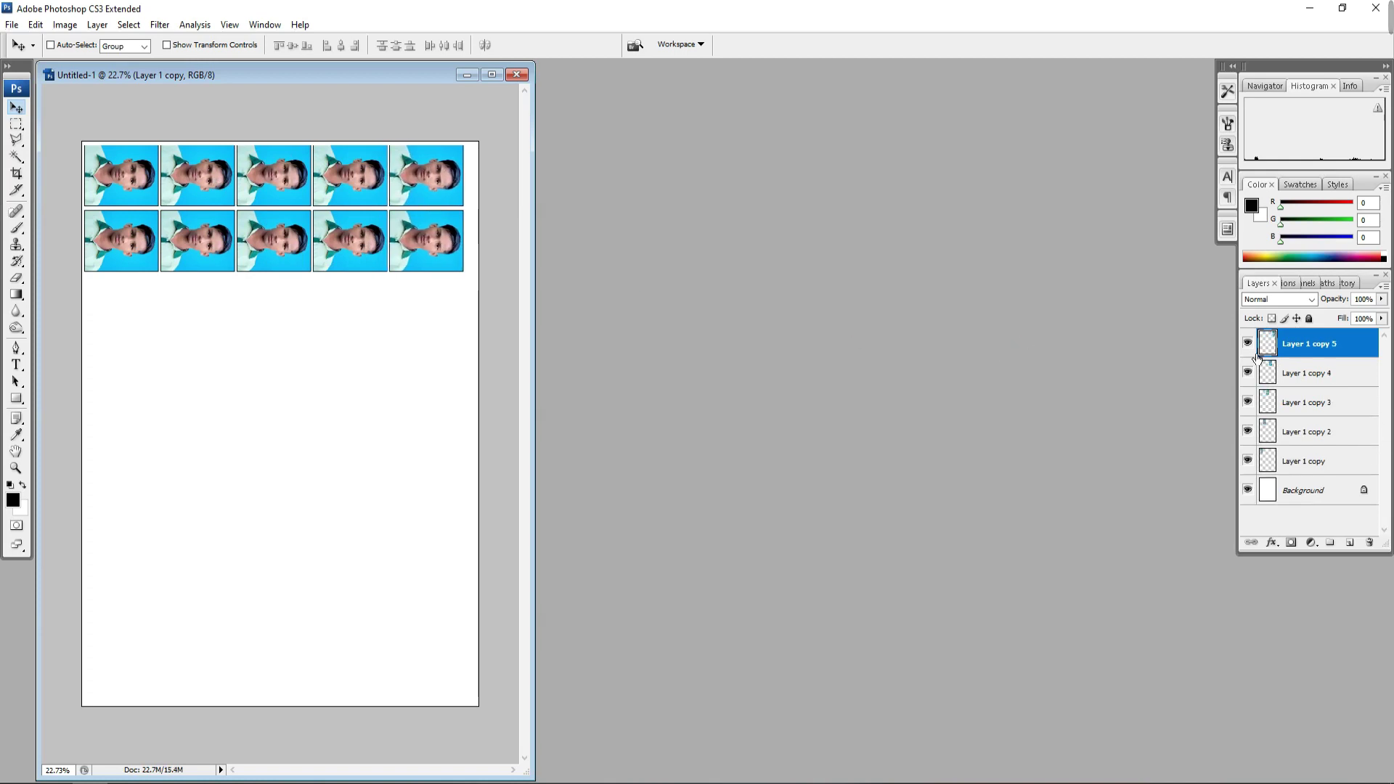
pyautogui.keyDown('shift'); pyautogui.click(1322, 471); pyautogui.keyUp('shift')
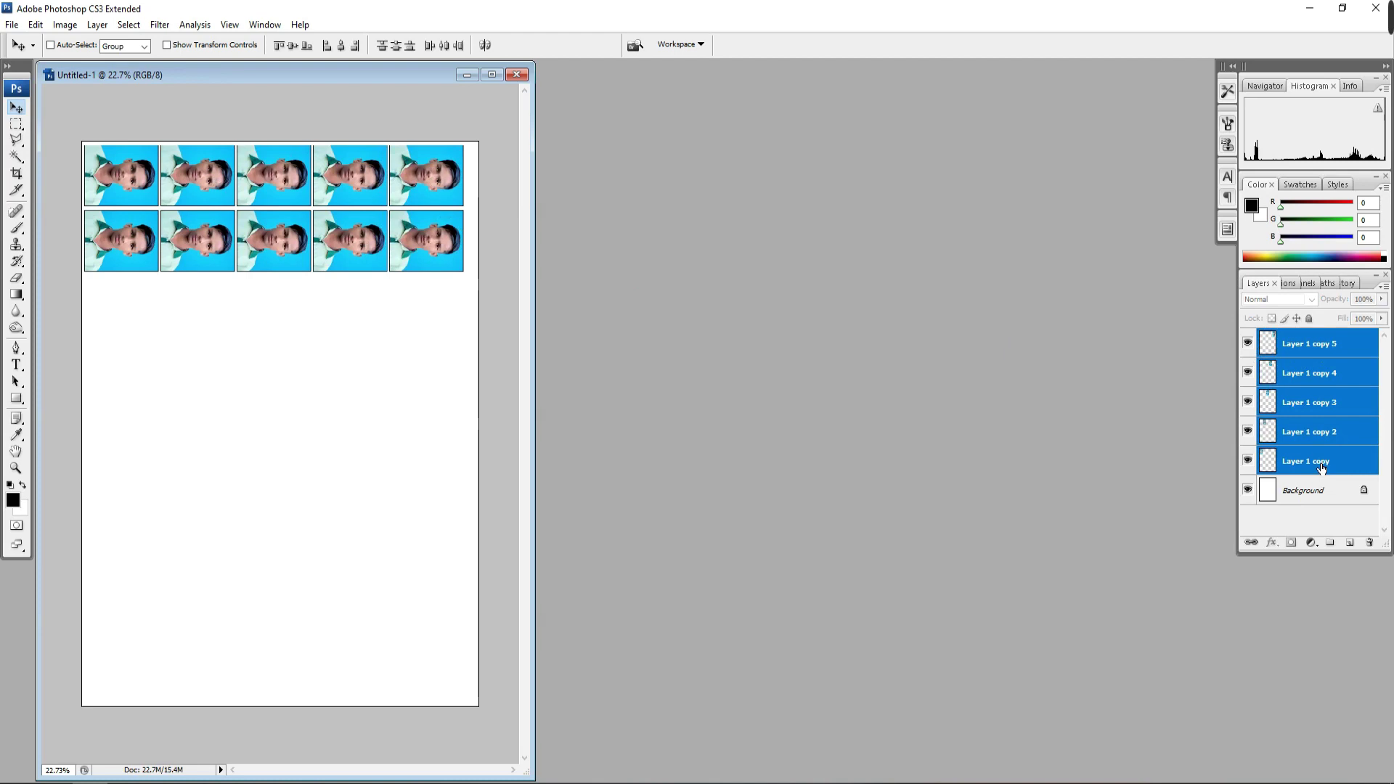
pyautogui.hotkey('ctrl', 'e')
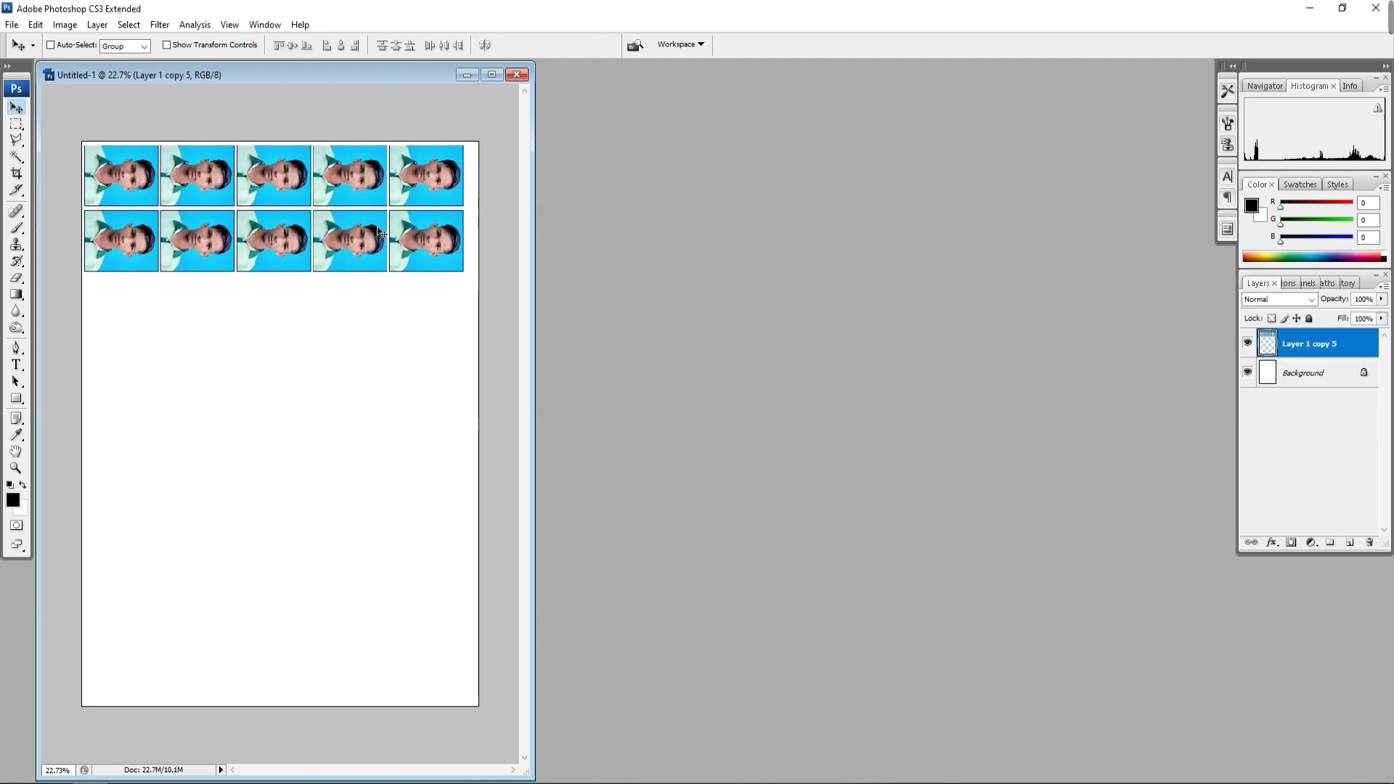
# Enlarge and shift the ten-photo grid slightly so it fills the sheet's width
pyautogui.hotkey('ctrl', 't')
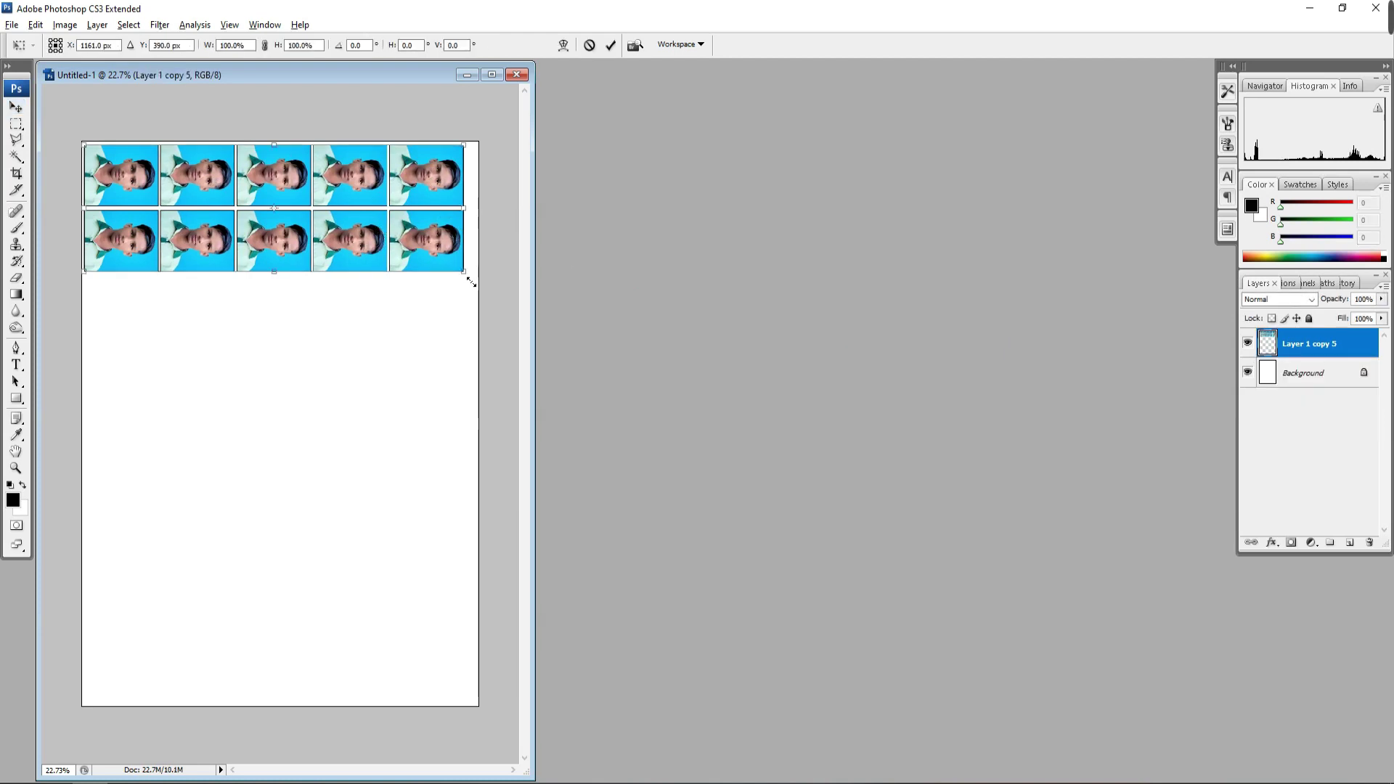
pyautogui.moveTo(473, 283); pyautogui.dragTo(475, 285)
pyautogui.moveTo(397, 214); pyautogui.dragTo(424, 201)
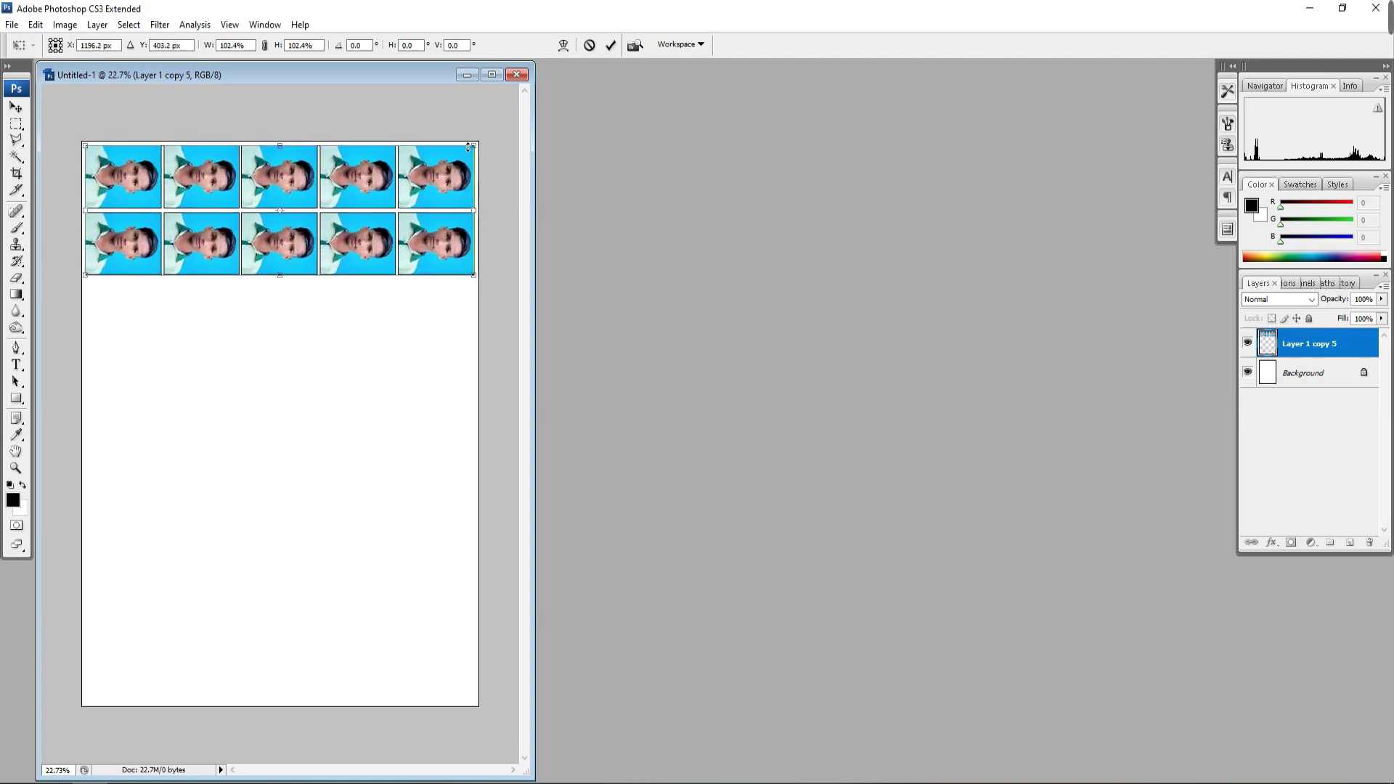
pyautogui.moveTo(479, 151); pyautogui.dragTo(481, 149)
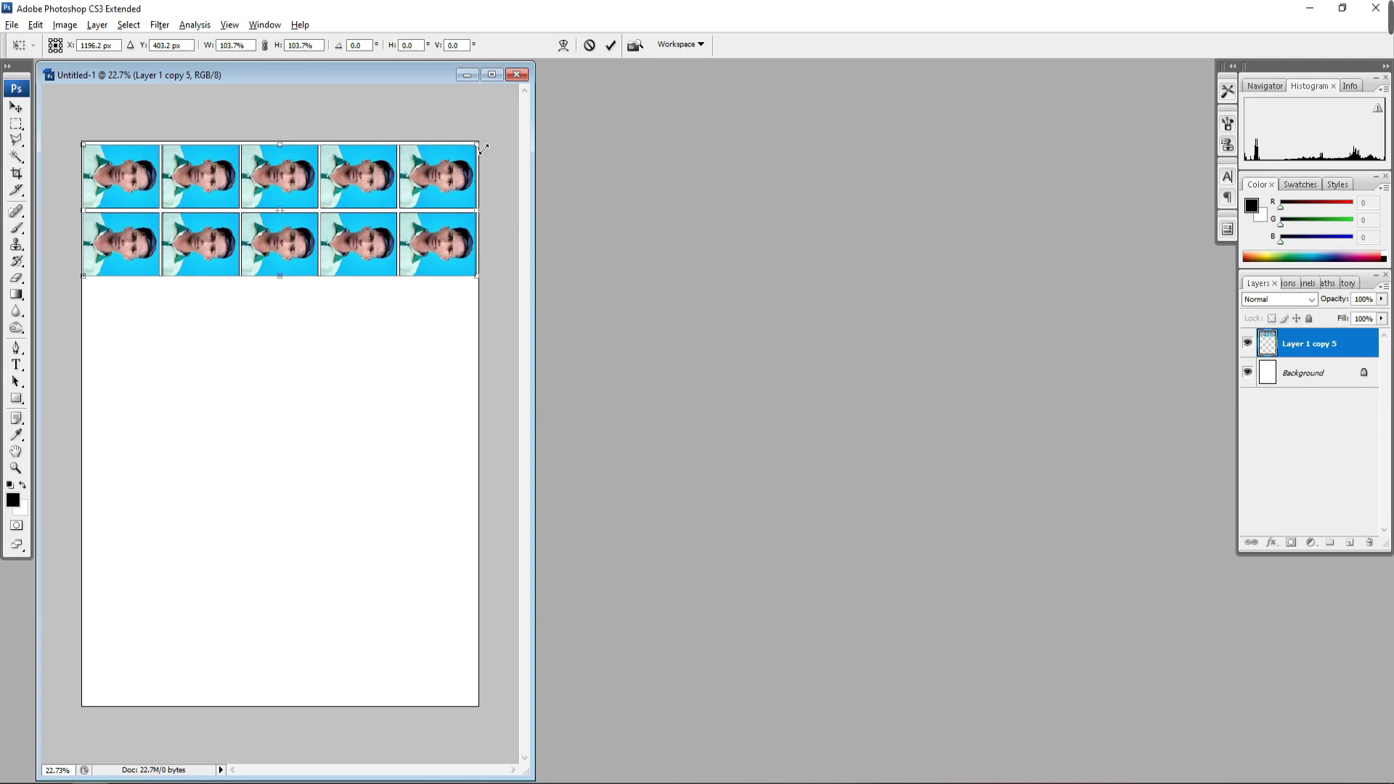
pyautogui.press('Return')
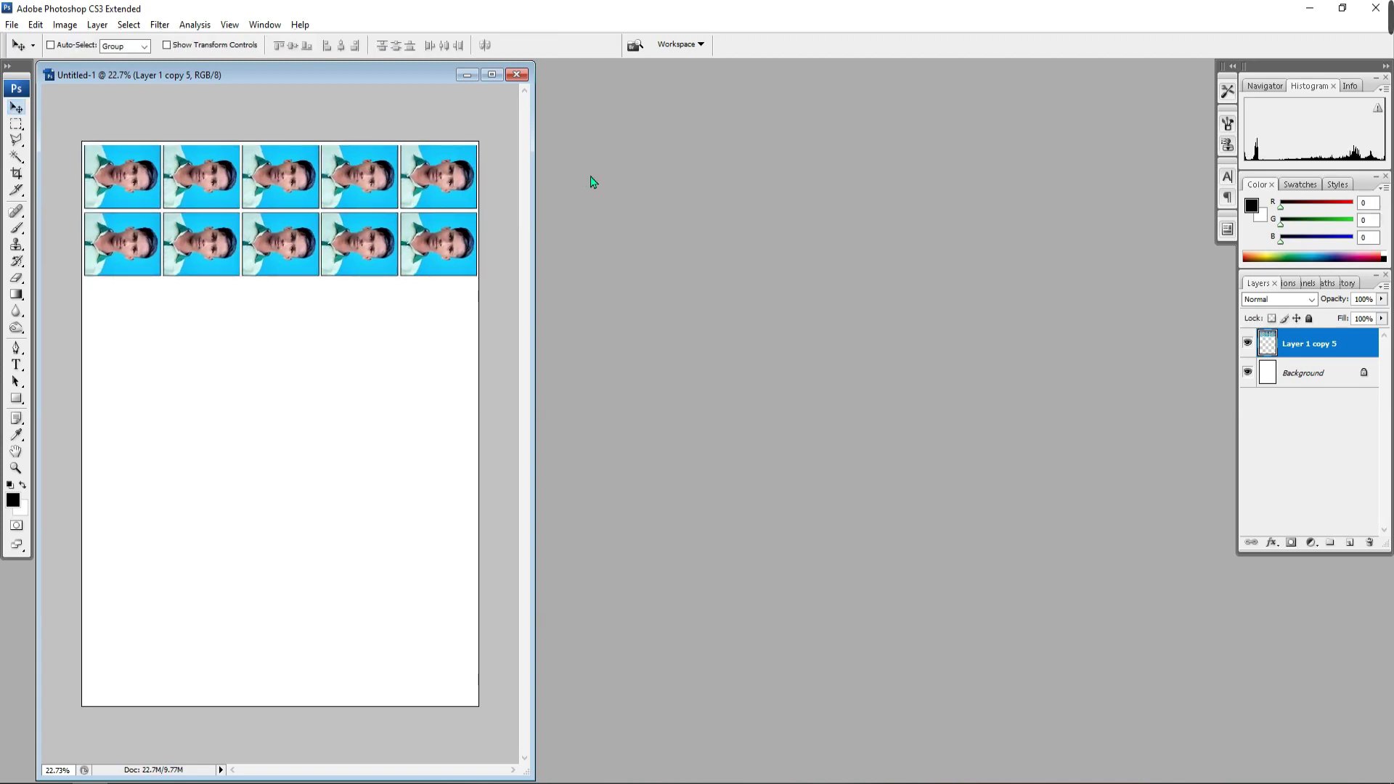
pyautogui.hotkey('ctrl', 't')
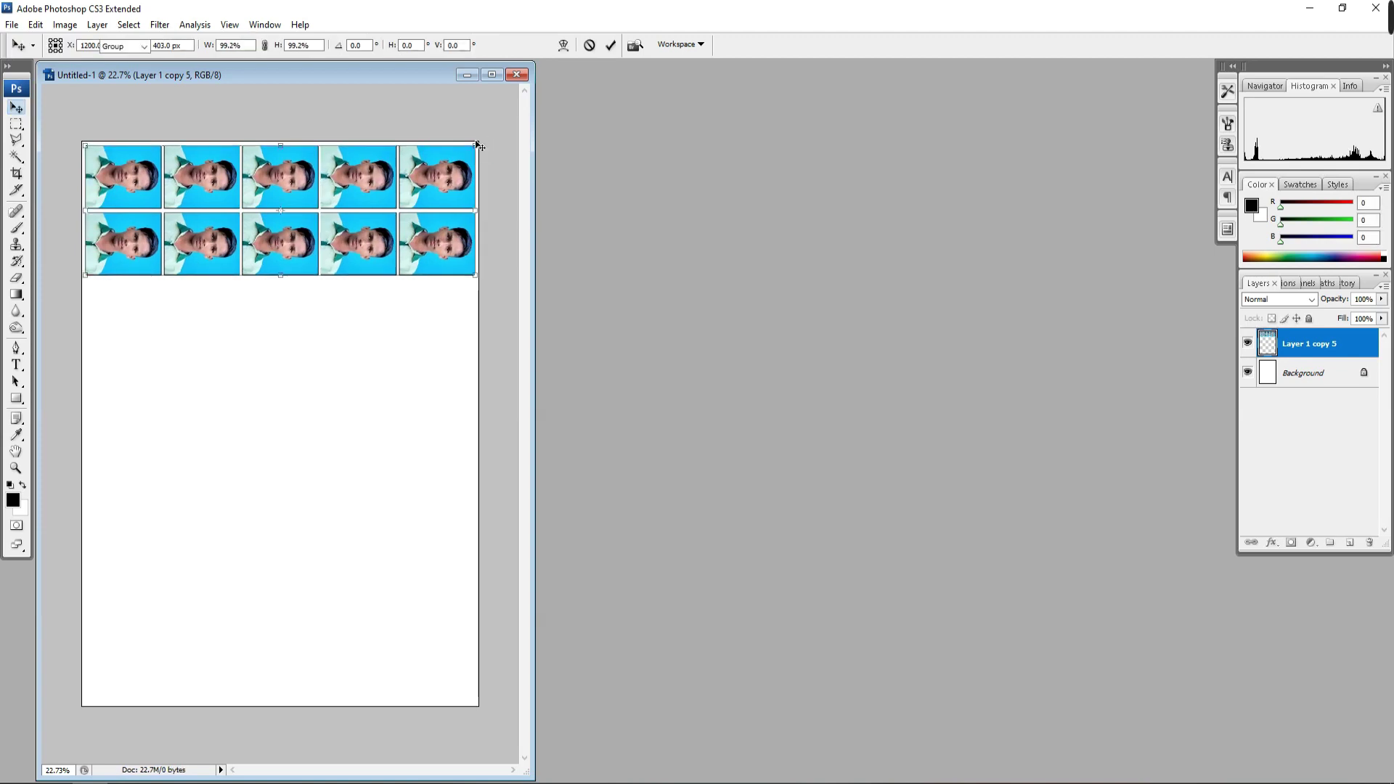
pyautogui.press('Return')
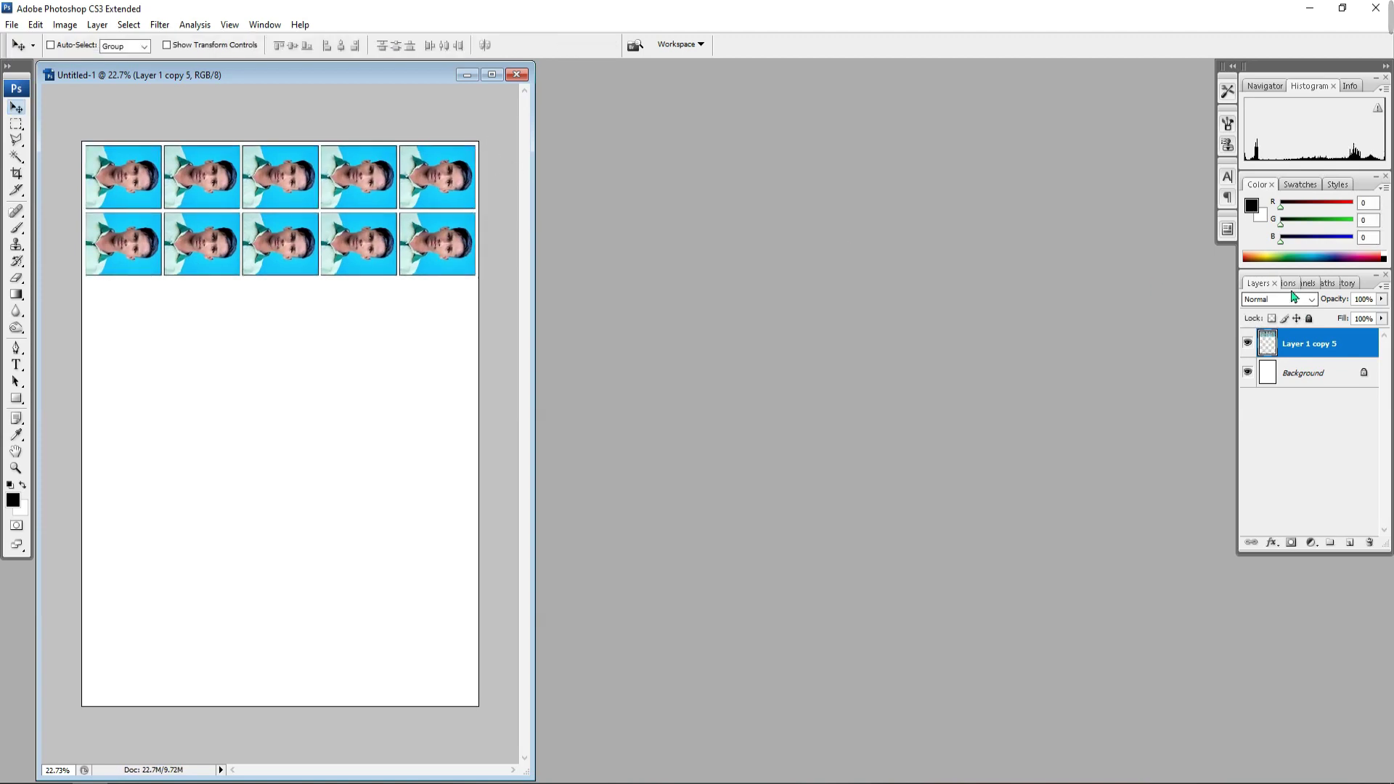
pyautogui.click(1289, 284)
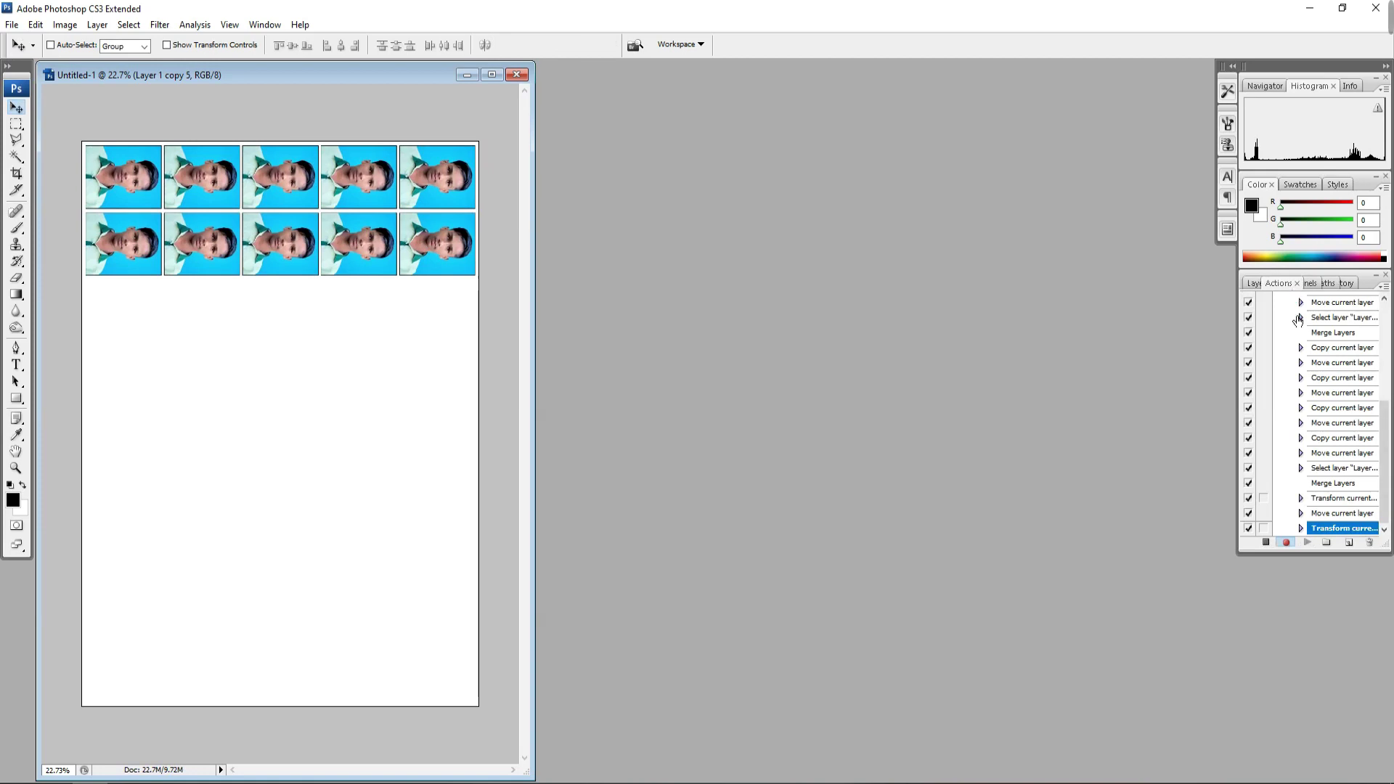
# Stop recording, close Untitled-1 without saving, and open IMG_20221018_073050_923 from Explorer
pyautogui.click(1268, 543)
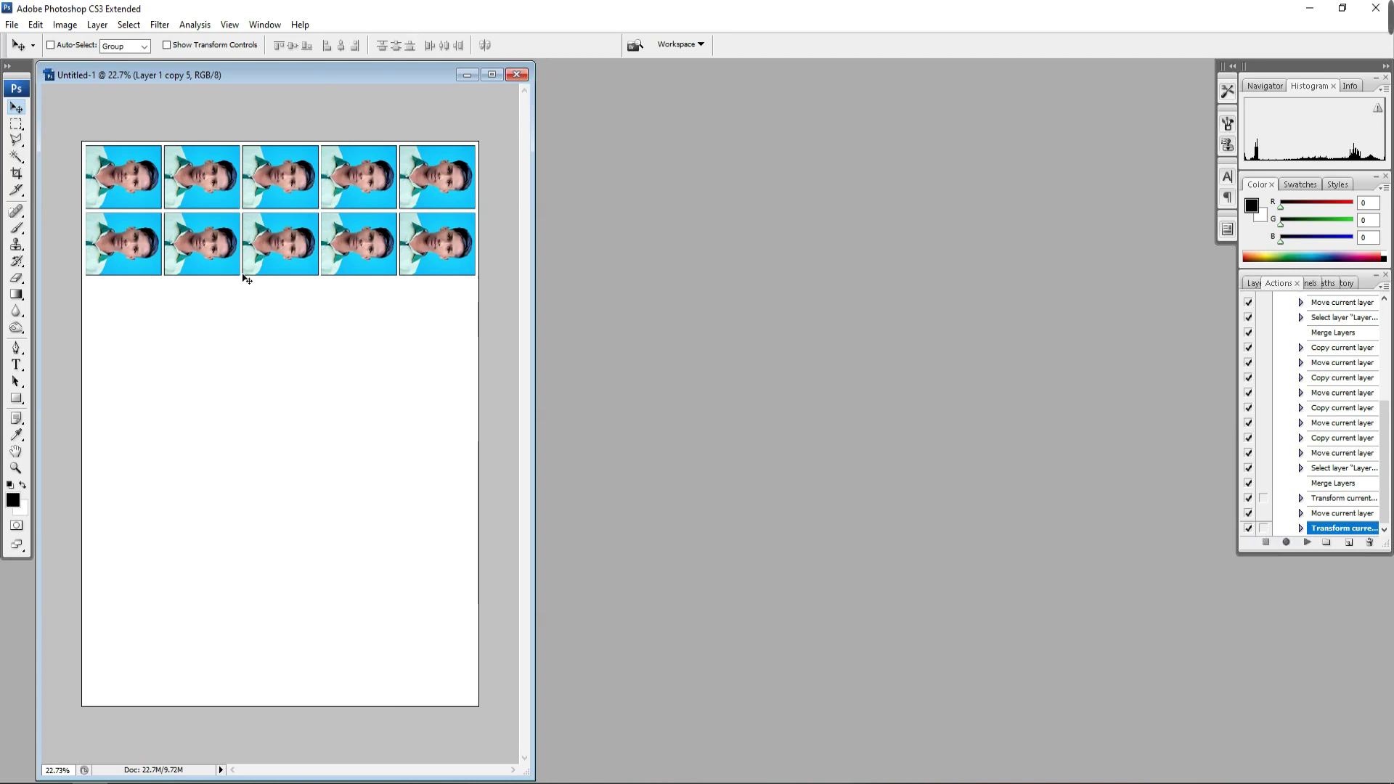
pyautogui.click(516, 74)
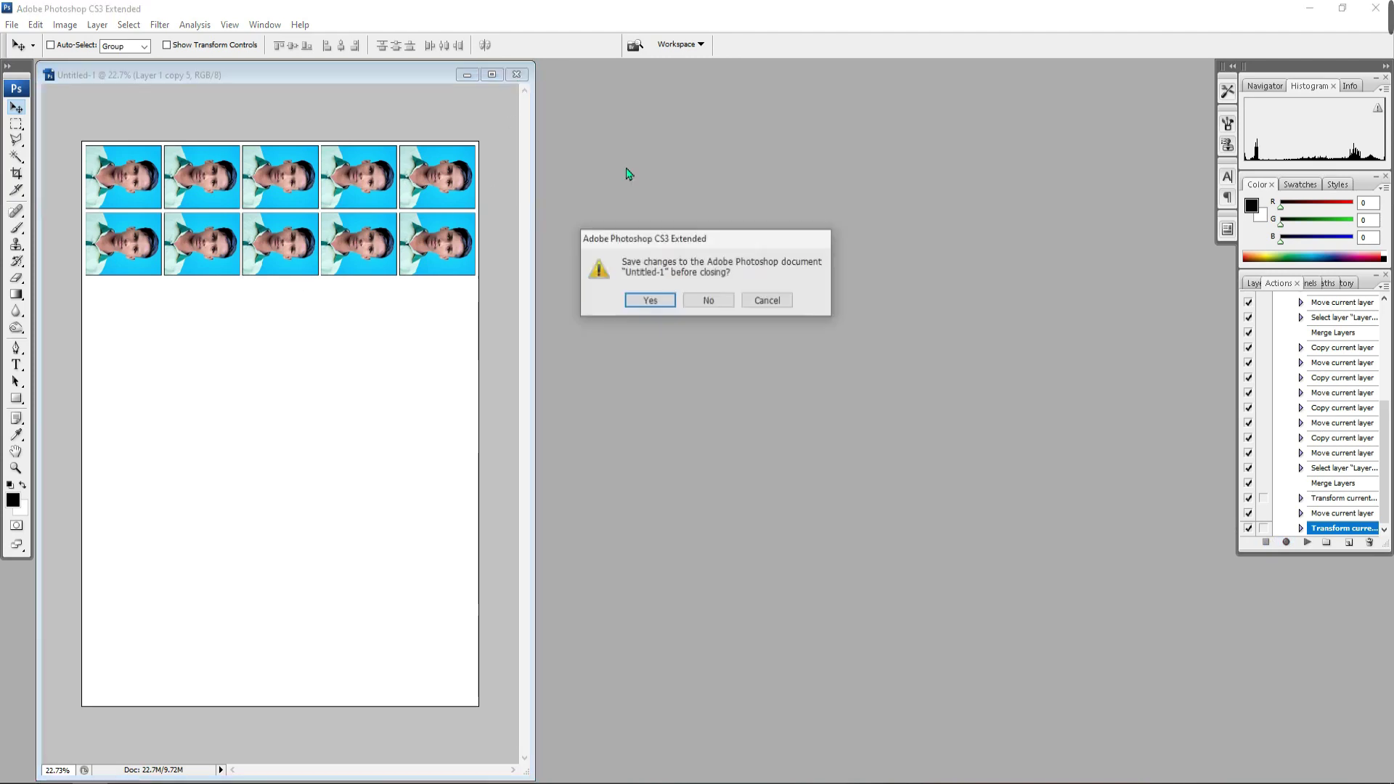
pyautogui.click(718, 311)
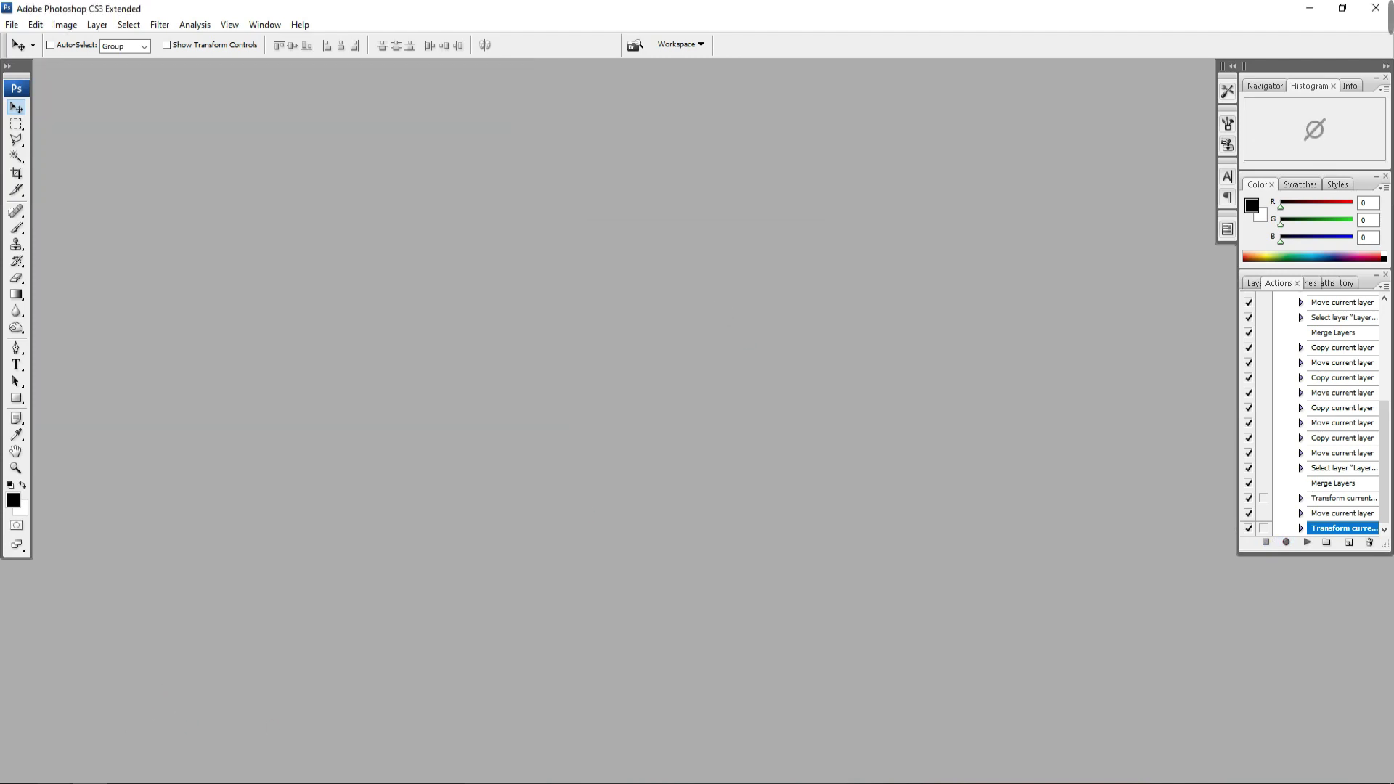
pyautogui.moveTo(347, 234); pyautogui.dragTo(432, 95)
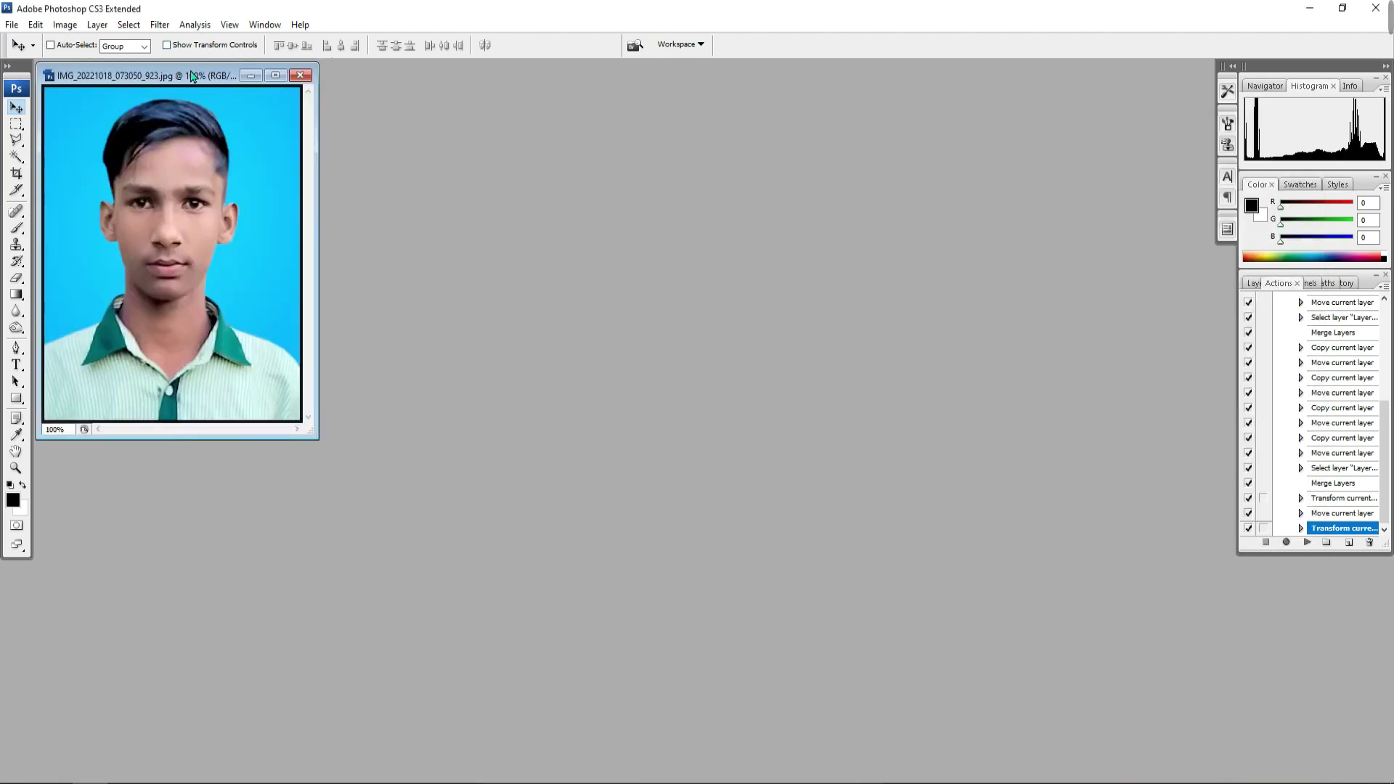
# Play the 10 Photo action on the new photo, then close the generated sheet unsaved
pyautogui.moveTo(193, 76); pyautogui.dragTo(463, 120)
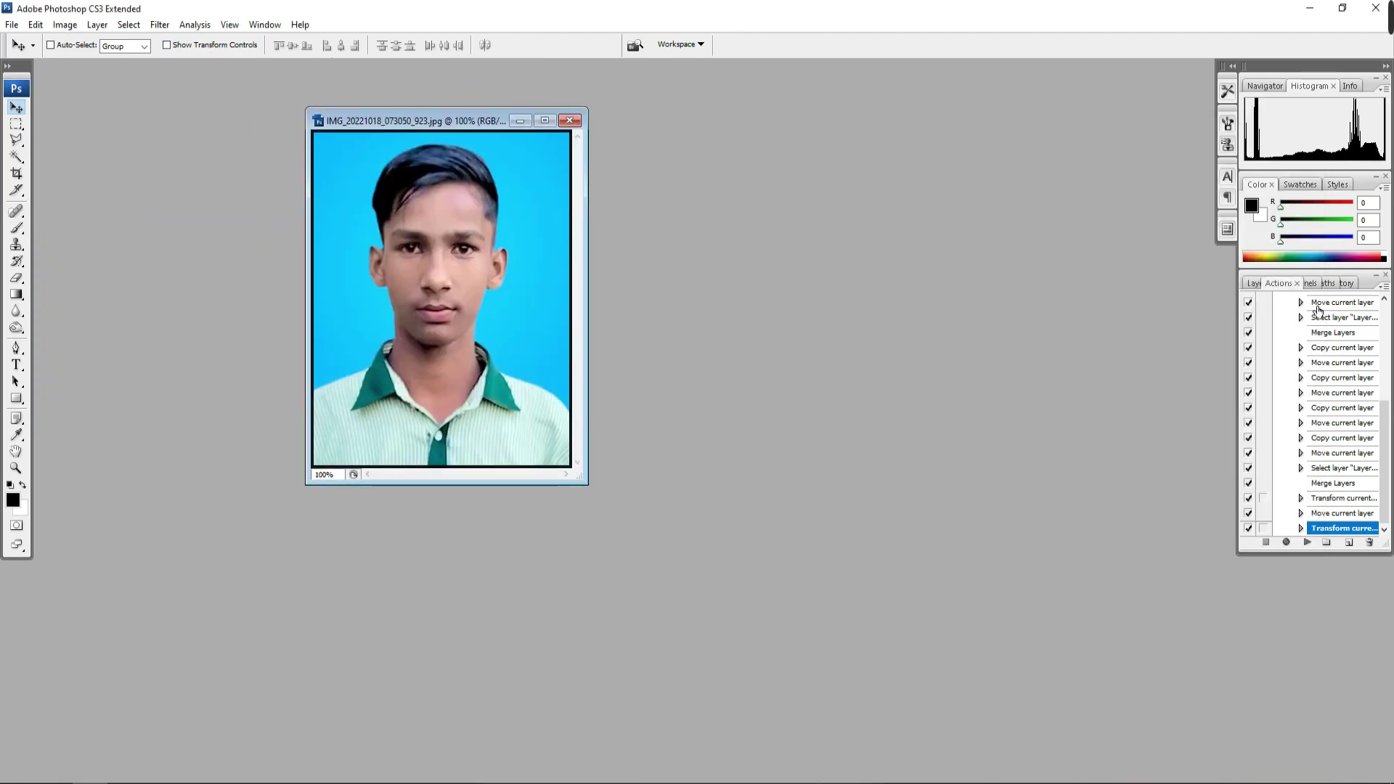
pyautogui.scroll(3, 1318, 311)
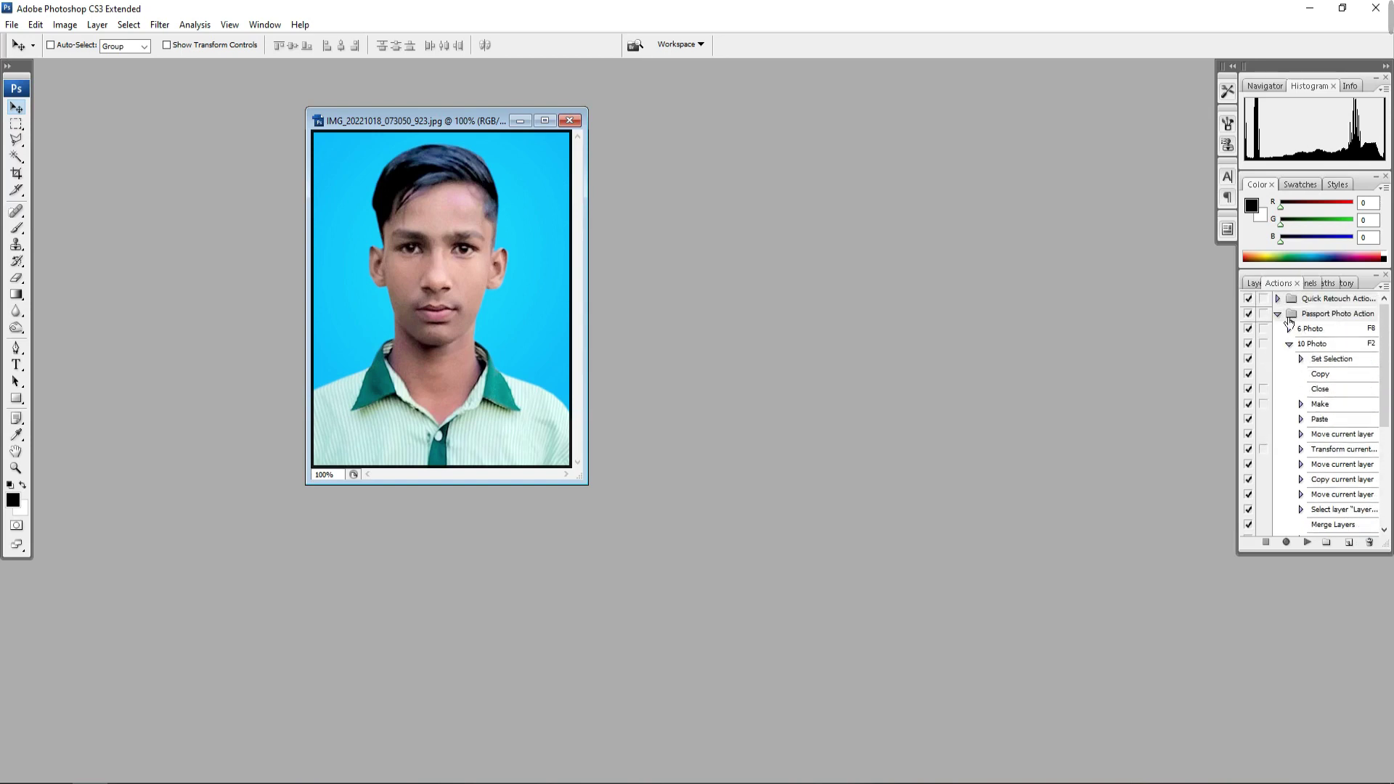
pyautogui.click(1278, 313)
pyautogui.click(1278, 314)
pyautogui.click(1290, 328)
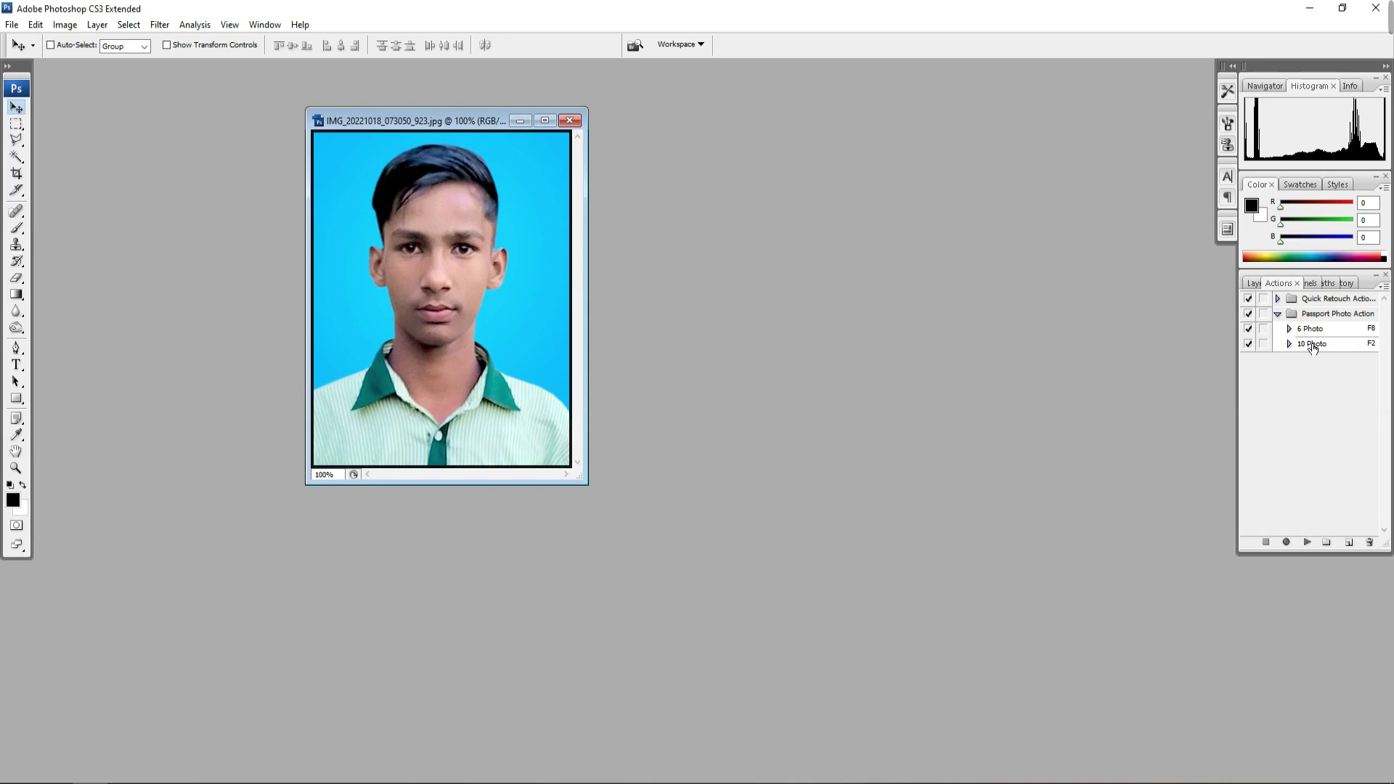
pyautogui.click(1311, 345)
pyautogui.click(1308, 542)
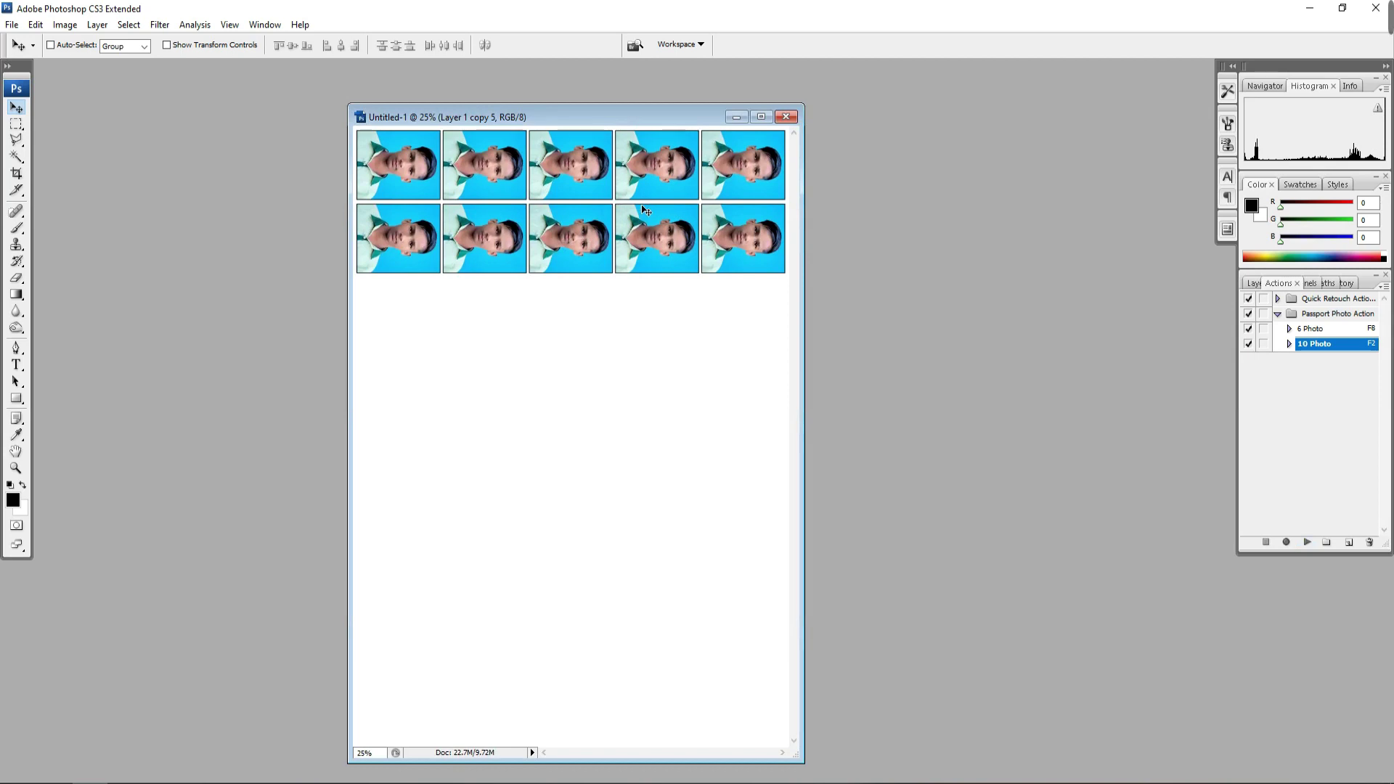
pyautogui.hotkey('ctrl', 'w')
pyautogui.click(731, 310)
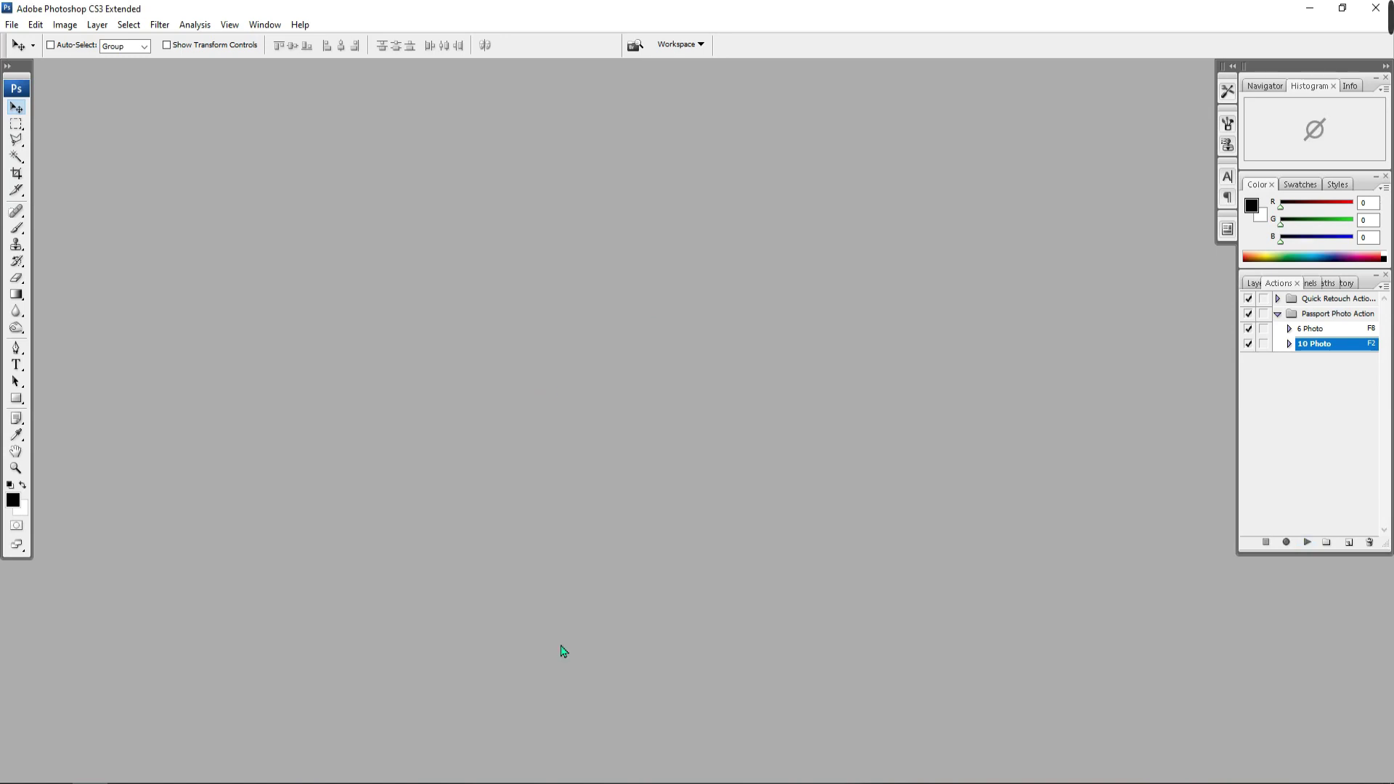
# Drag DSC_0009 from the 12.11.22 folder in Explorer into Photoshop
pyautogui.hotkey('alt', 'Tab')
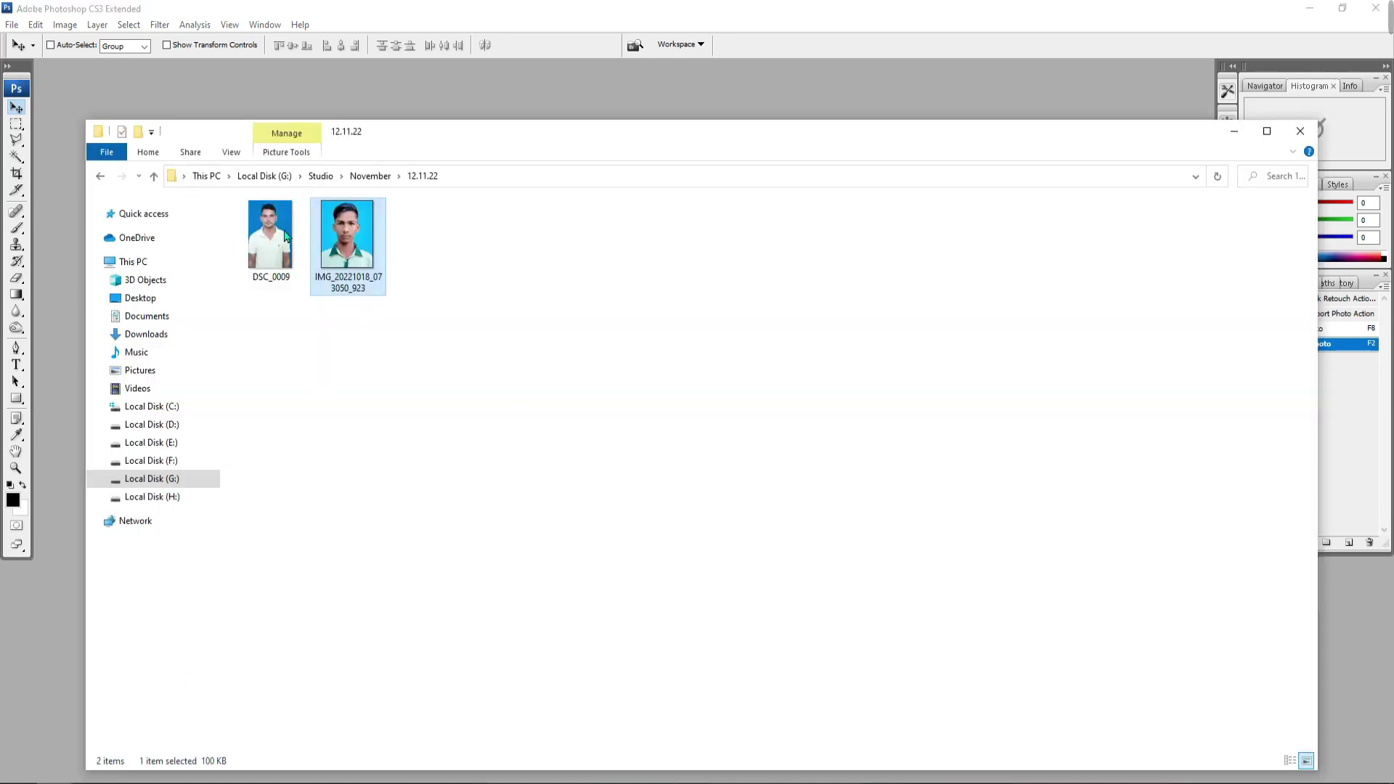
pyautogui.click(270, 239)
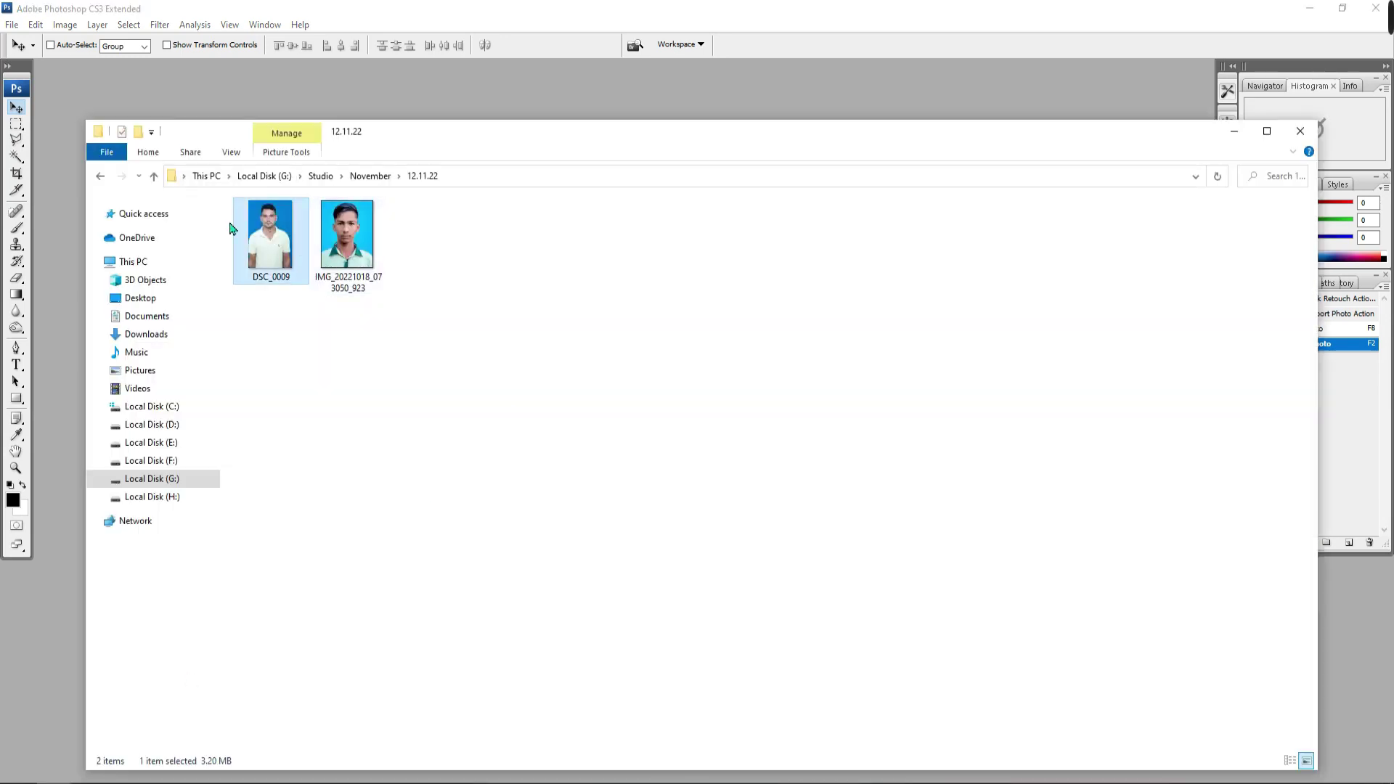
pyautogui.moveTo(283, 247)
pyautogui.mouseDown()
pyautogui.moveTo(350, 78)
pyautogui.moveTo(472, 99)
pyautogui.mouseUp()
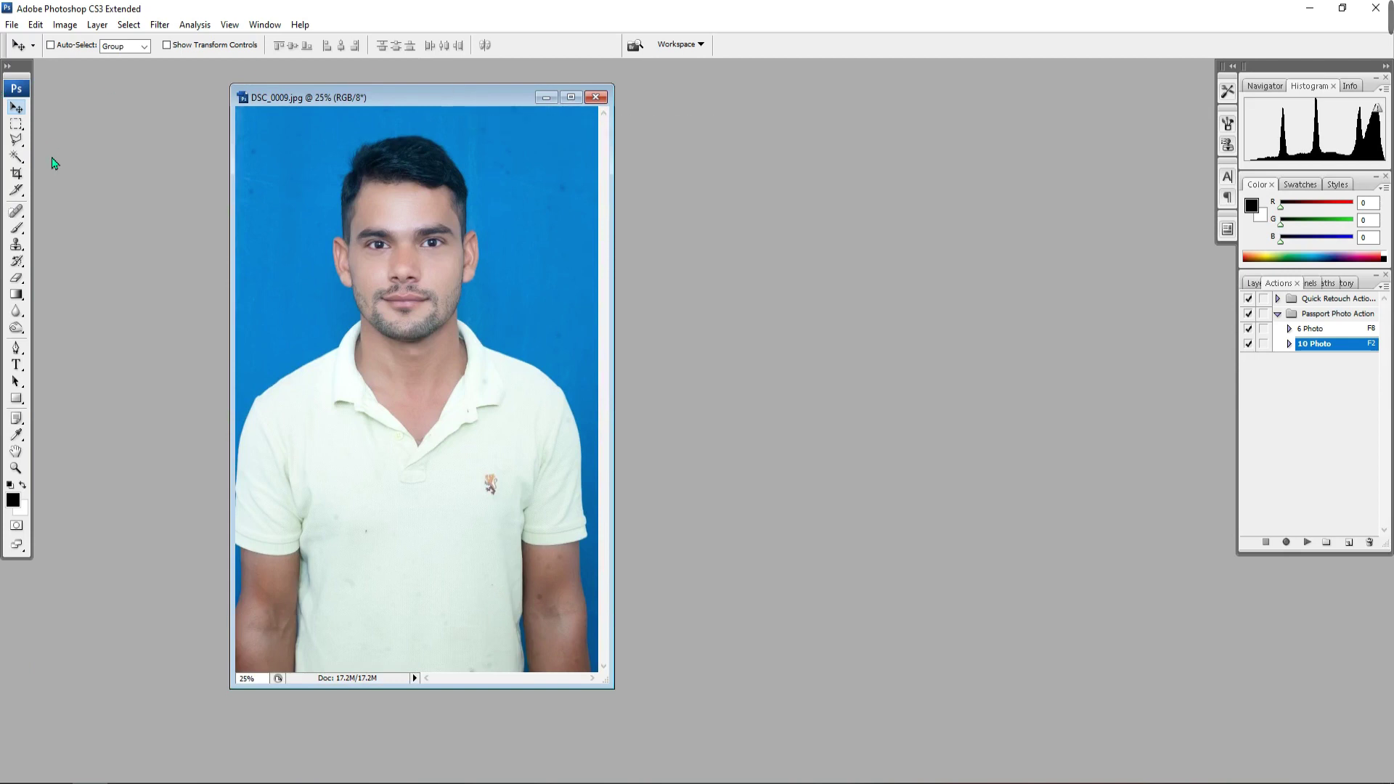
# Crop DSC_0009 to a 1.2 × 1.5 inch head-and-shoulders frame centred on the face
pyautogui.click(16, 173)
pyautogui.press('F2')
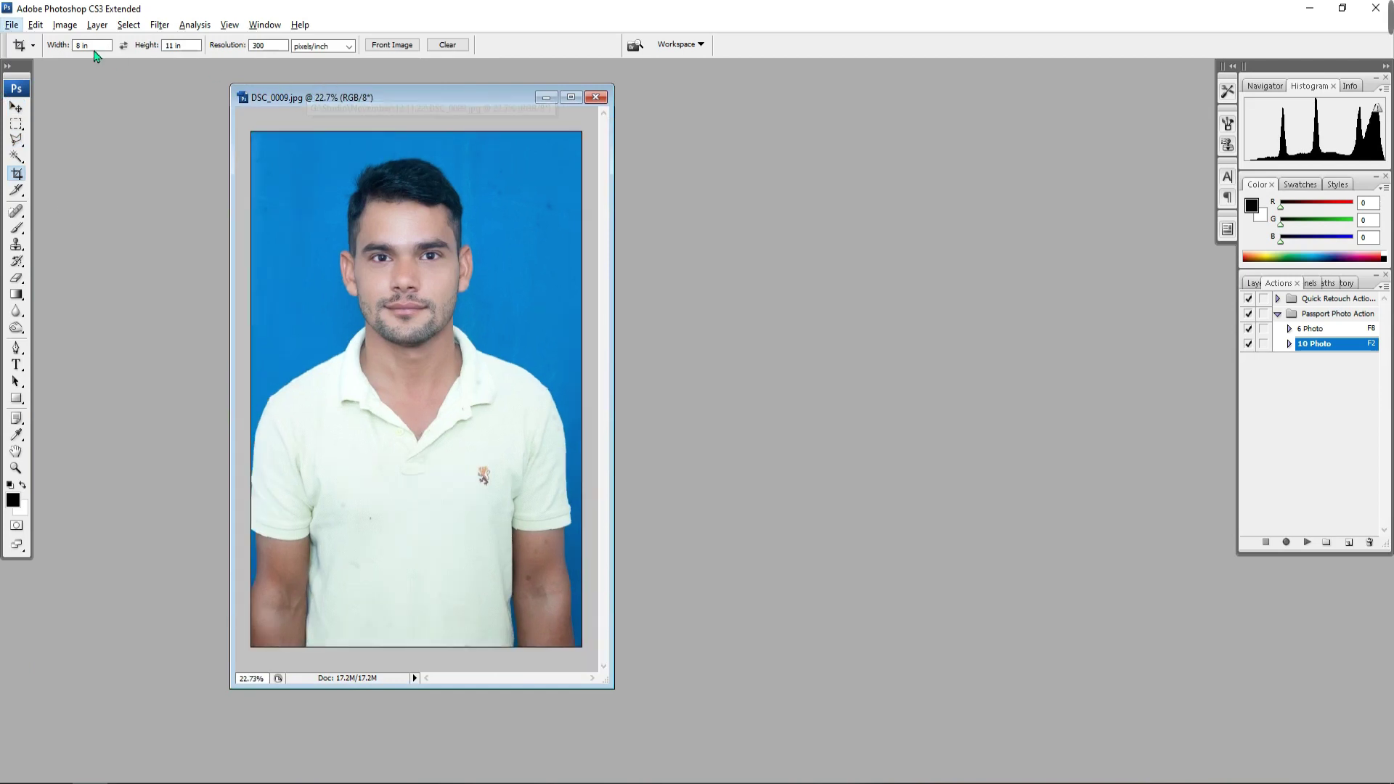
pyautogui.press('Return')
pyautogui.write('1.2')
pyautogui.press('Tab')
pyautogui.write('1.')
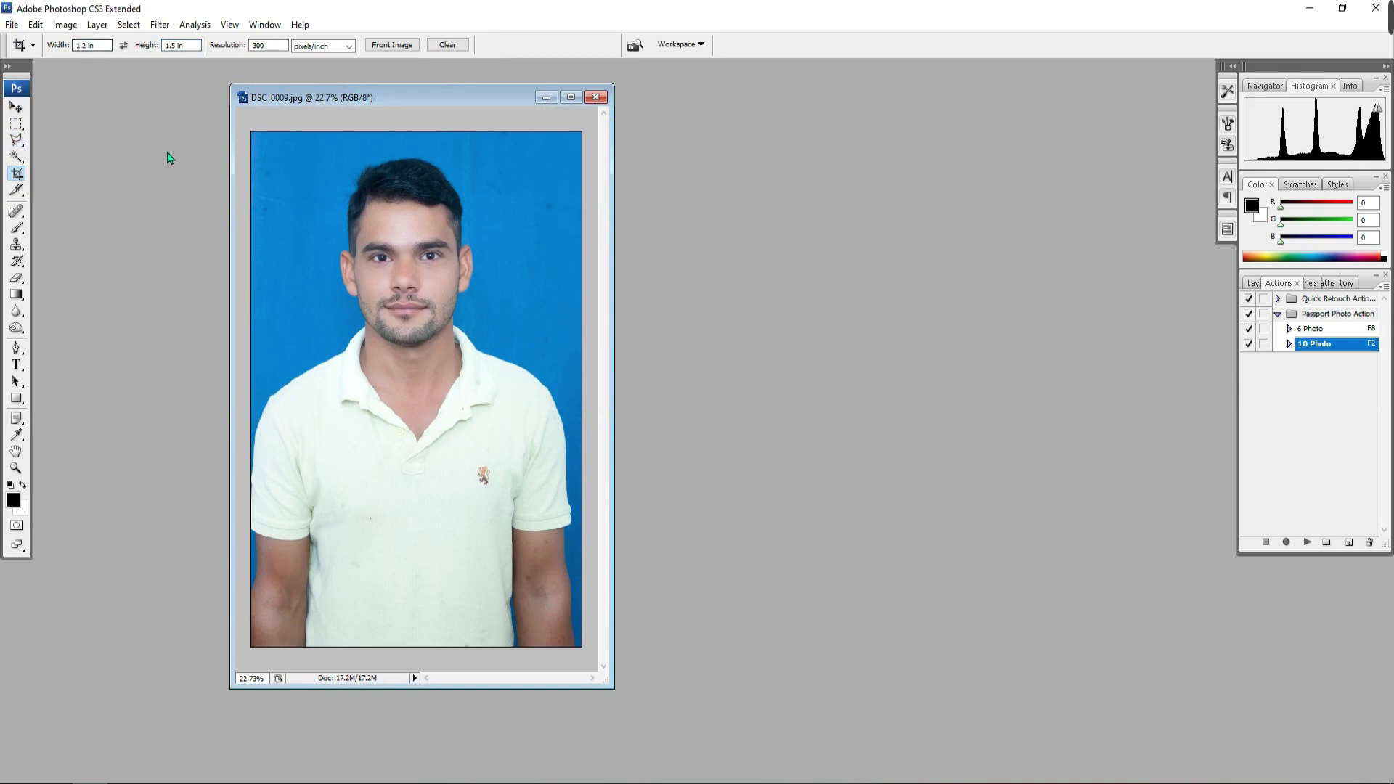
pyautogui.moveTo(279, 148); pyautogui.dragTo(537, 482)
pyautogui.moveTo(493, 347); pyautogui.dragTo(500, 343)
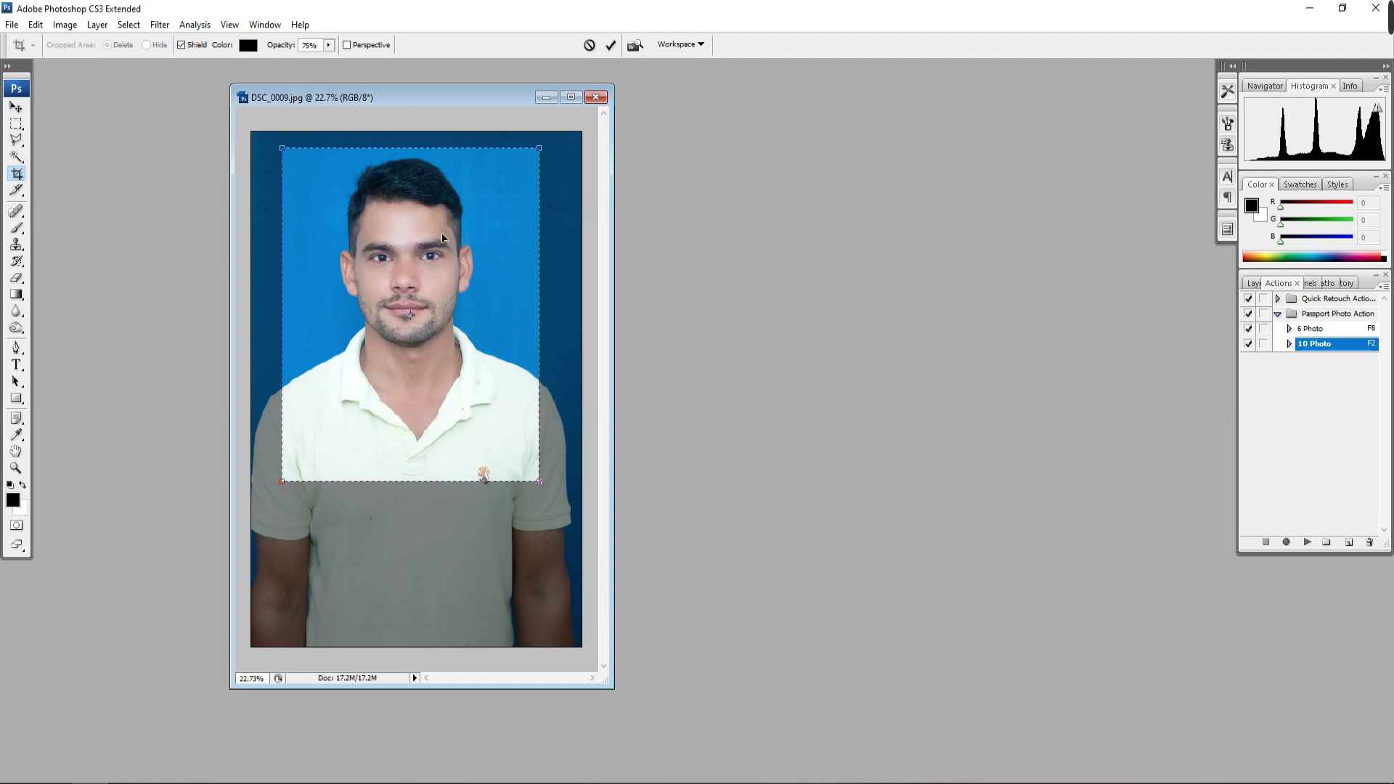
pyautogui.press('Return')
# Add a black inside stroke border around the whole cropped photo
pyautogui.hotkey('ctrl', '+')
pyautogui.hotkey('ctrl', '+')
pyautogui.hotkey('ctrl', '+')
pyautogui.hotkey('ctrl', 'a')
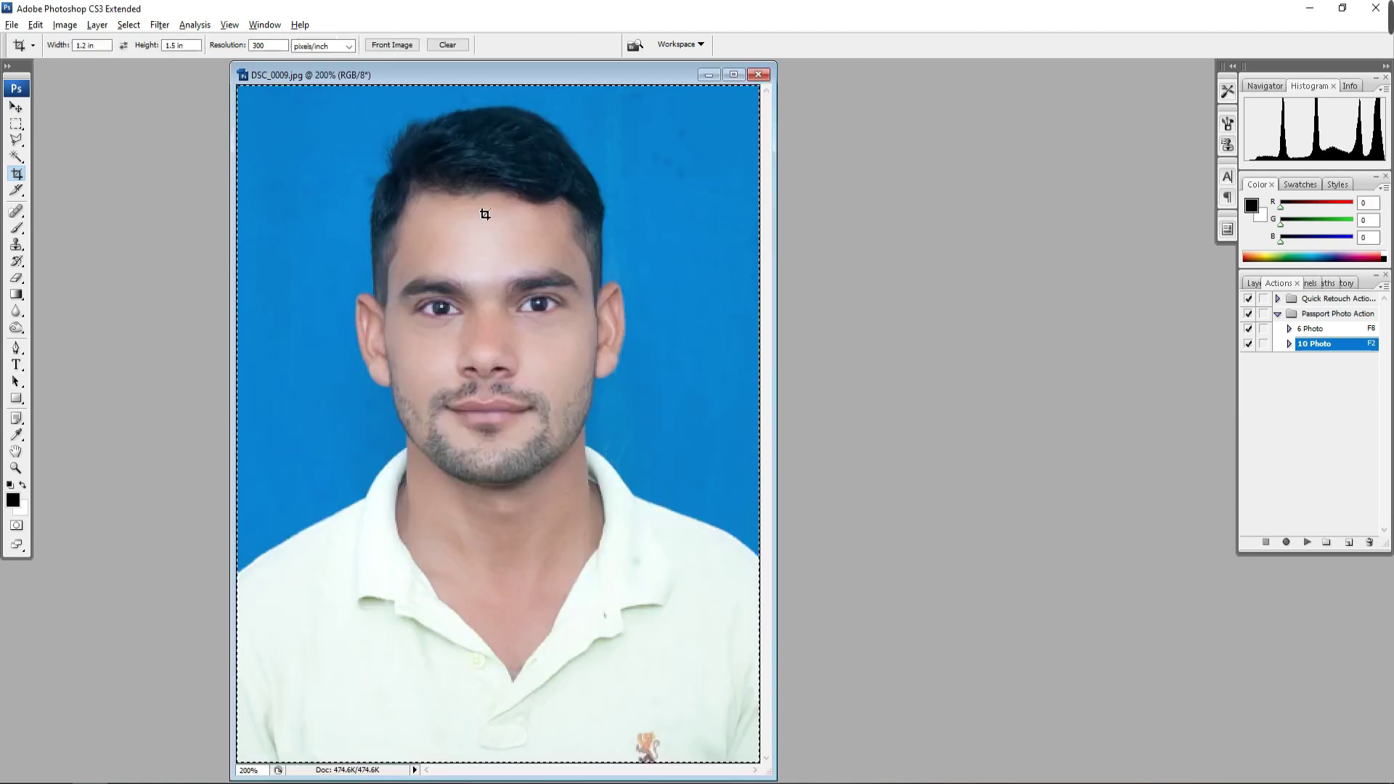
pyautogui.hotkey('alt', 'e')
pyautogui.press('s')
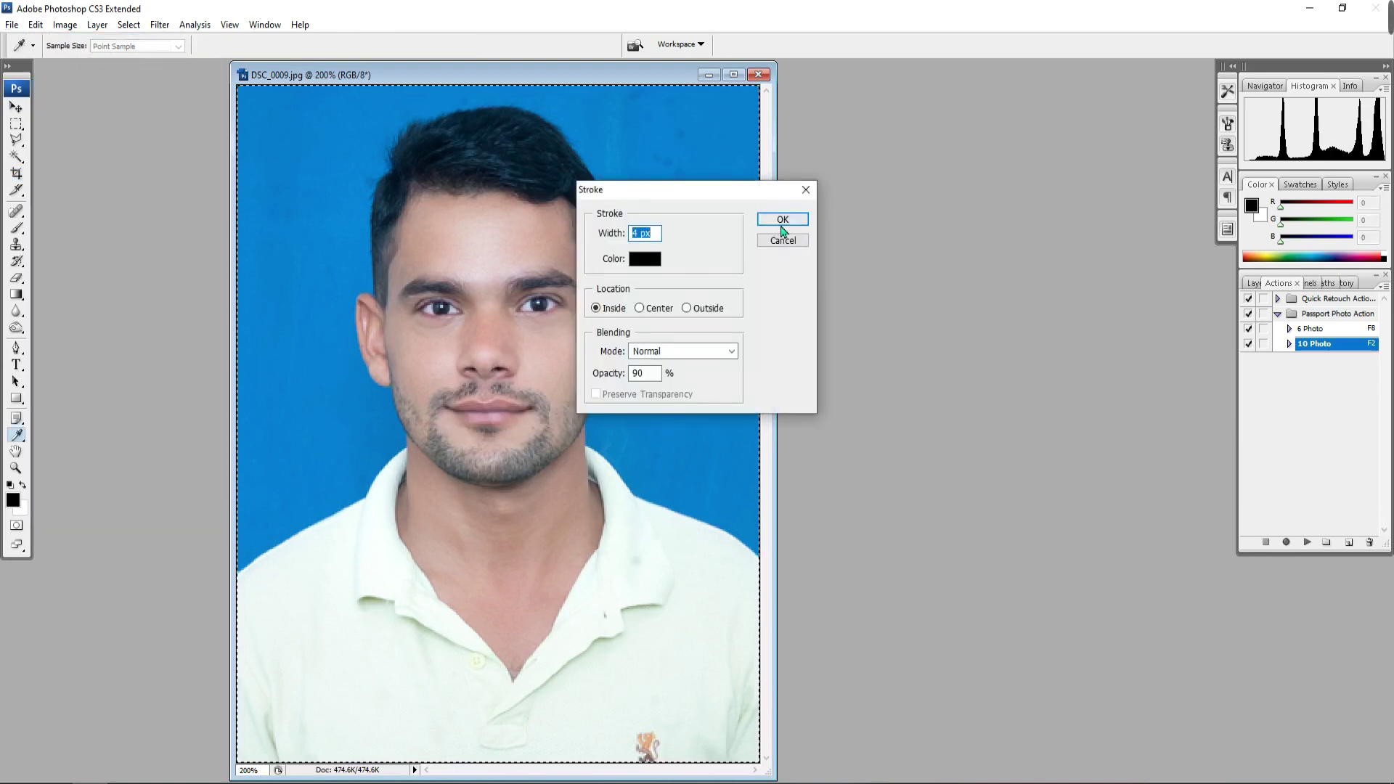
pyautogui.click(783, 219)
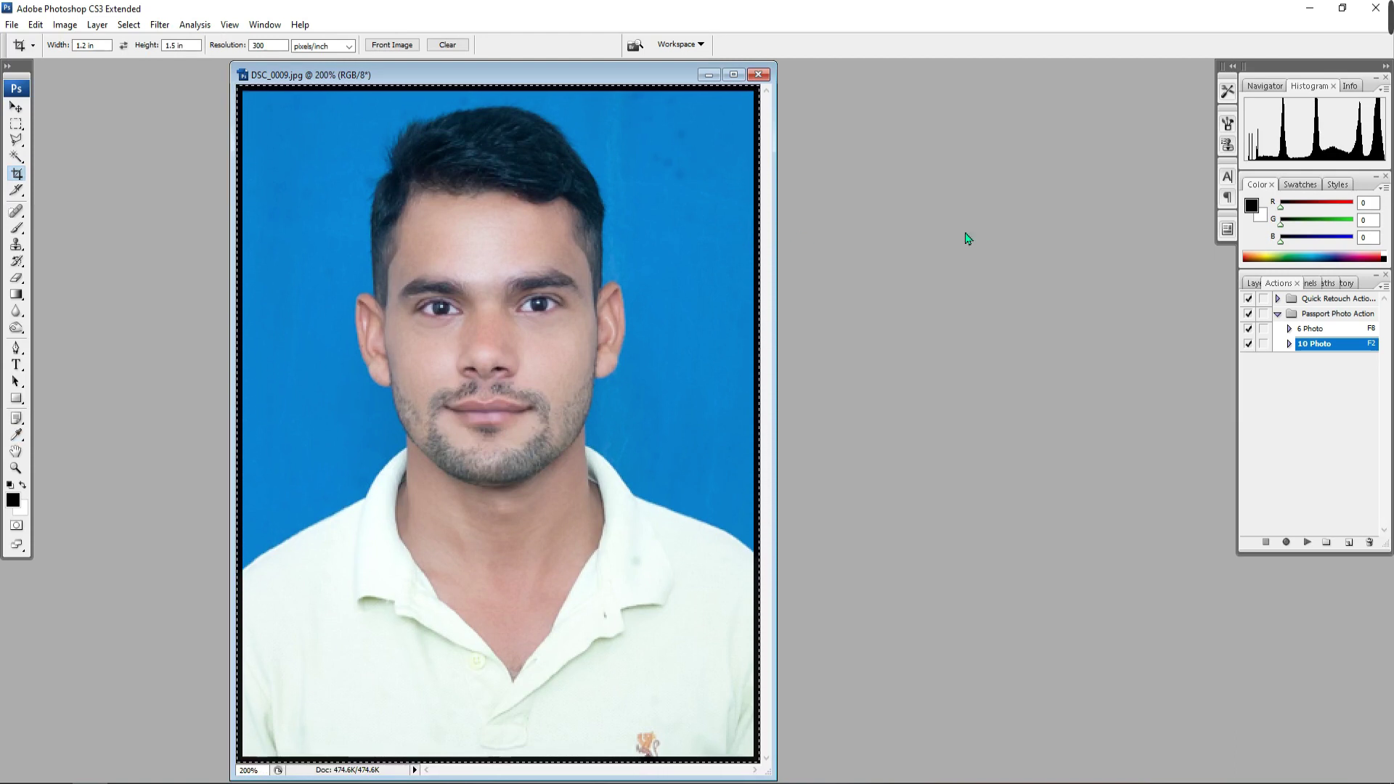
pyautogui.click(1254, 283)
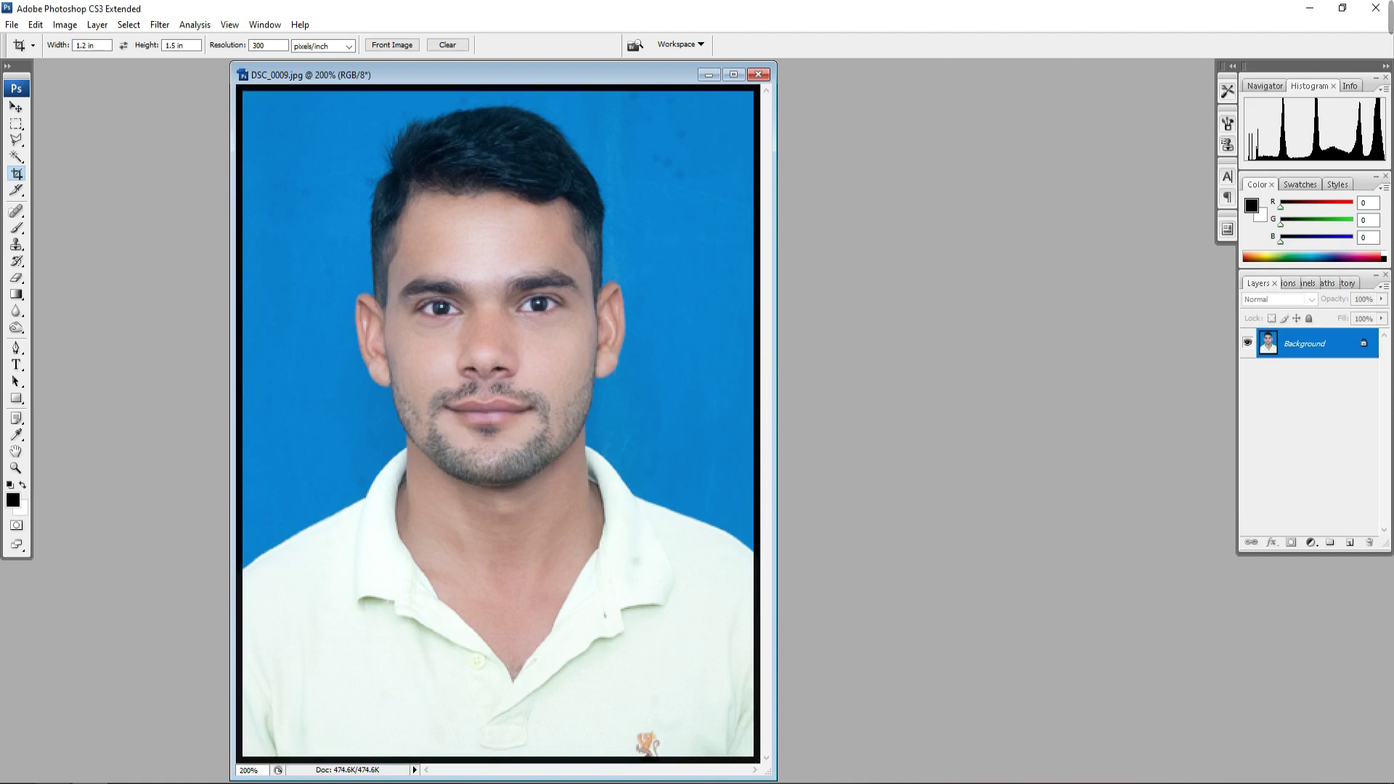
pyautogui.click(73, 776)
pyautogui.click(268, 261)
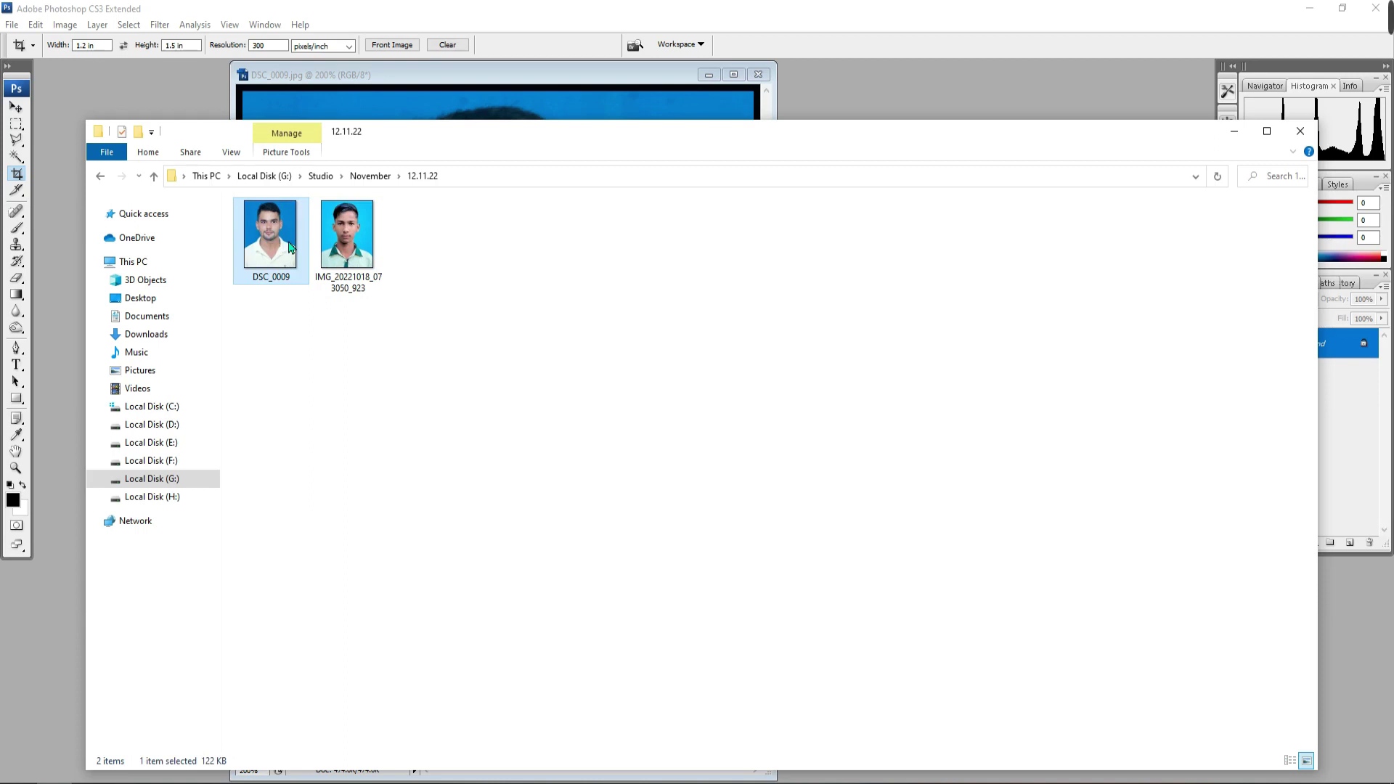
pyautogui.click(409, 102)
pyautogui.press('v')
pyautogui.moveTo(411, 75); pyautogui.dragTo(479, 75)
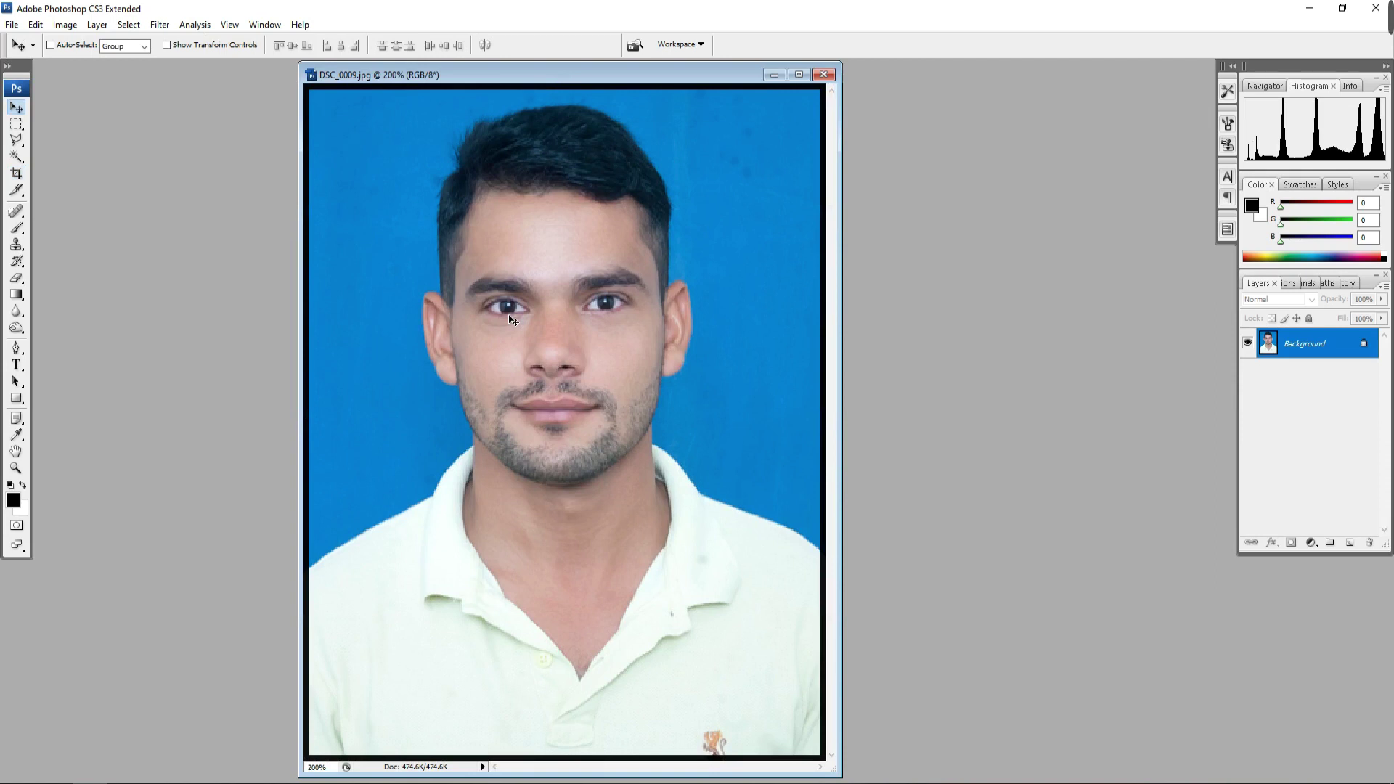
# Create a new action named '45 Photo' in the Passport Photo Action set and start recording
pyautogui.click(1289, 283)
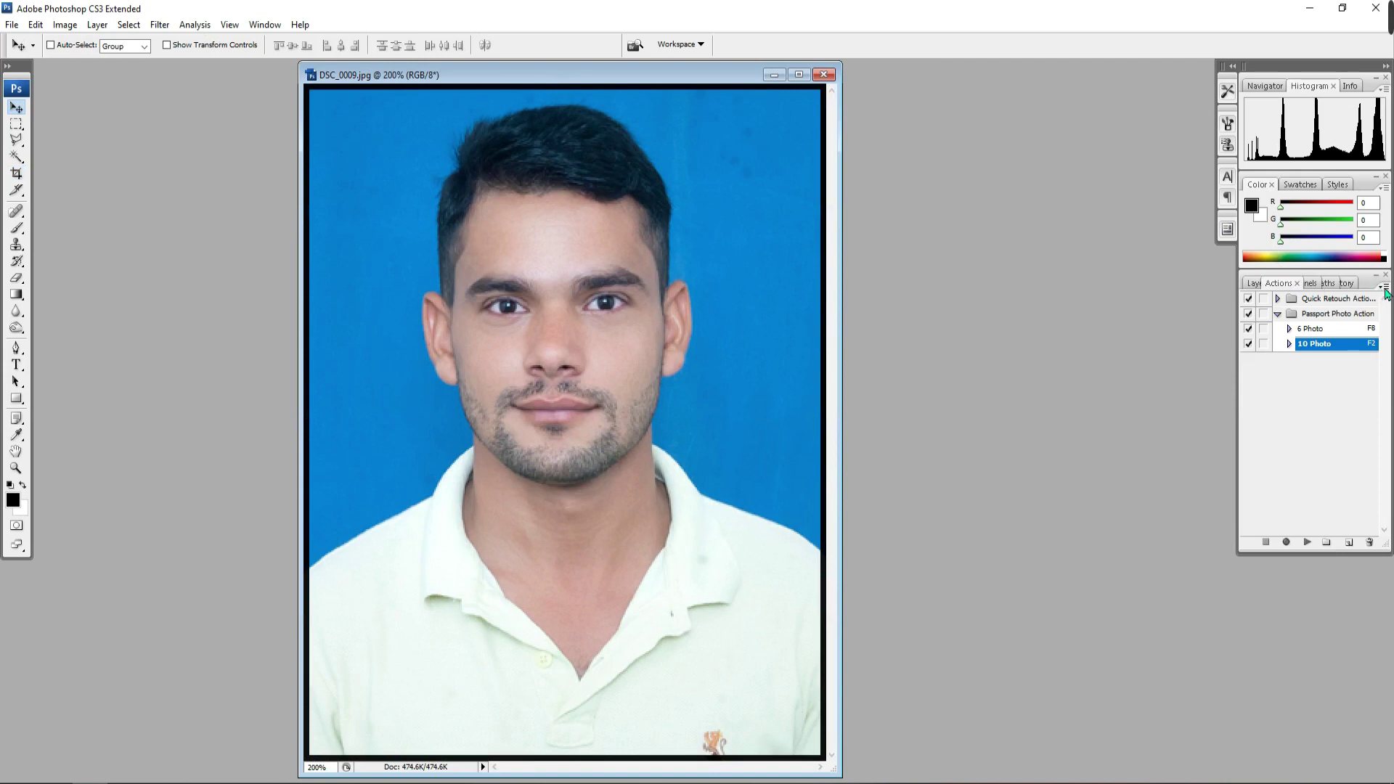
pyautogui.click(1385, 289)
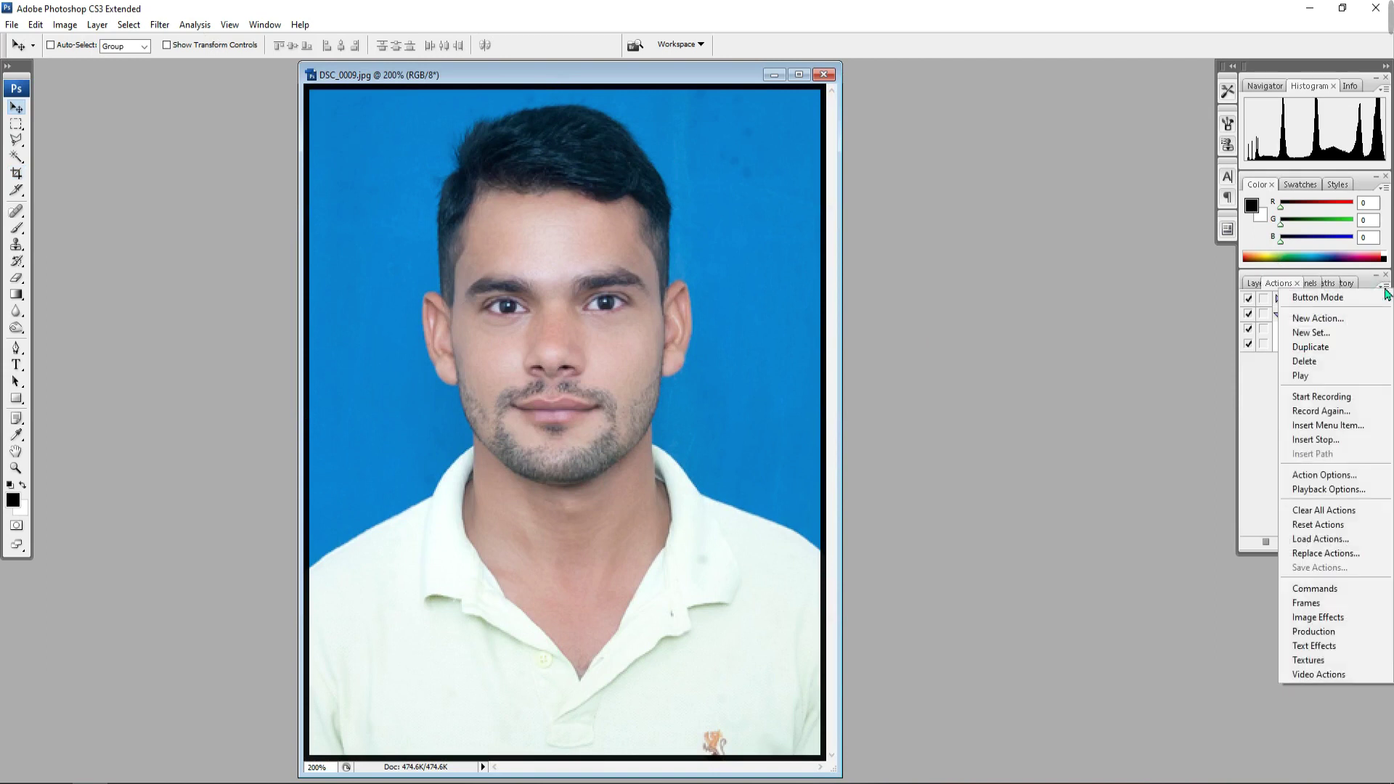
pyautogui.click(1347, 324)
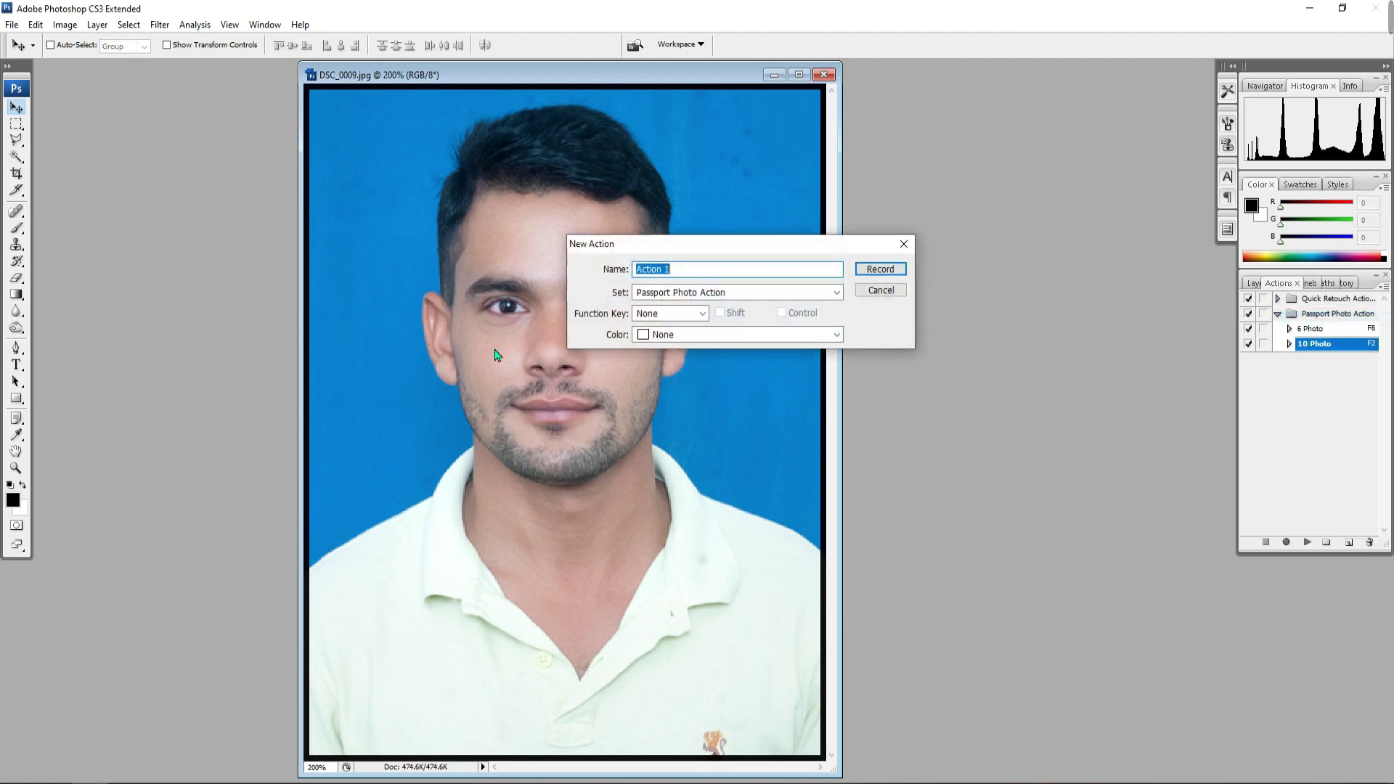
pyautogui.click(693, 293)
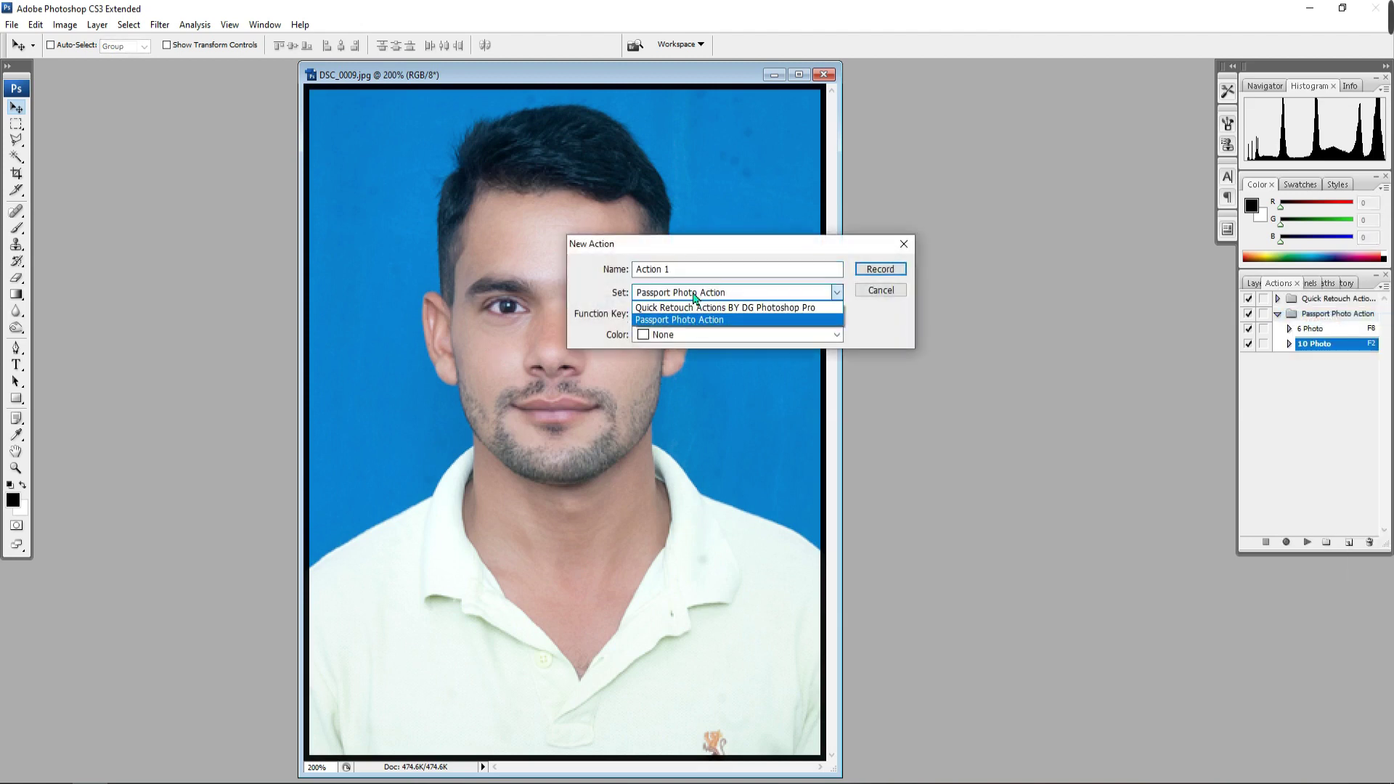
pyautogui.click(693, 319)
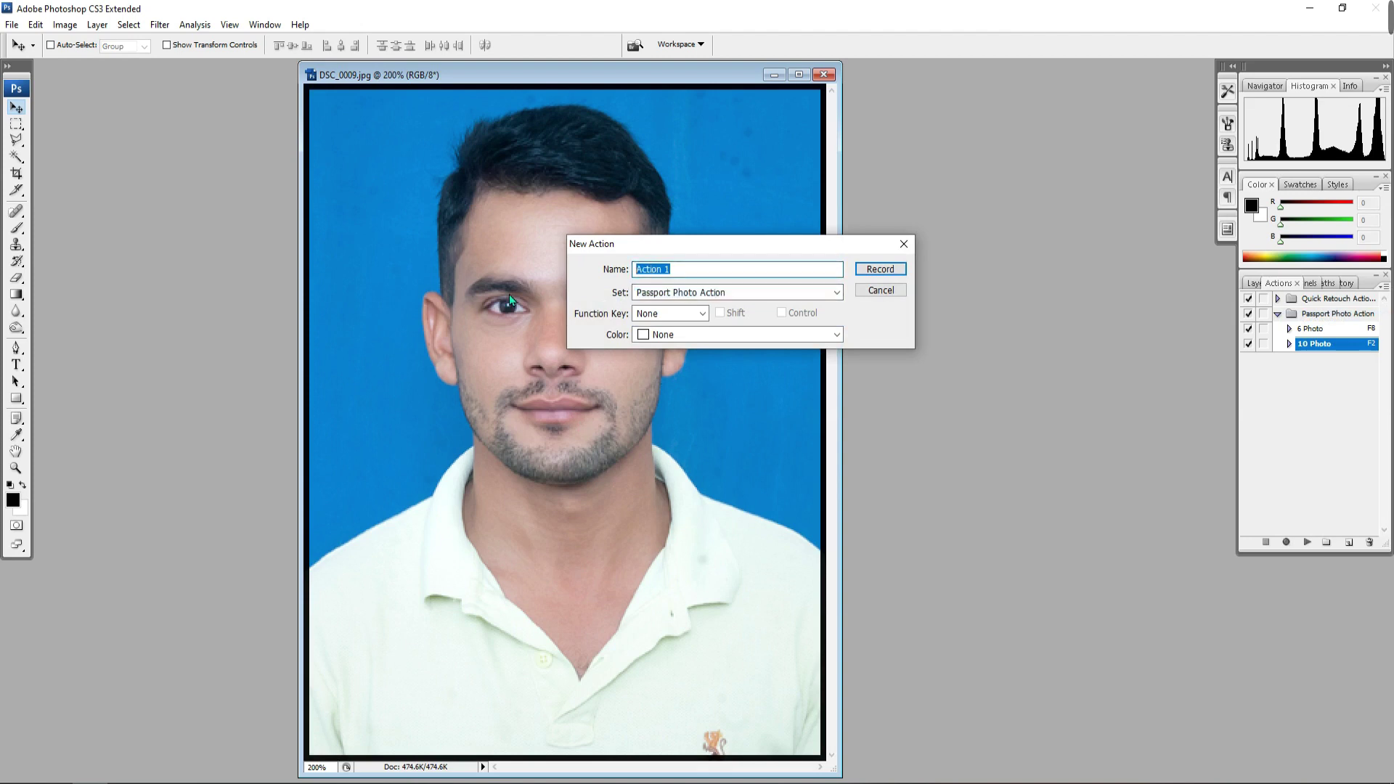
pyautogui.write('45 ')
pyautogui.write('Photo')
pyautogui.click(880, 270)
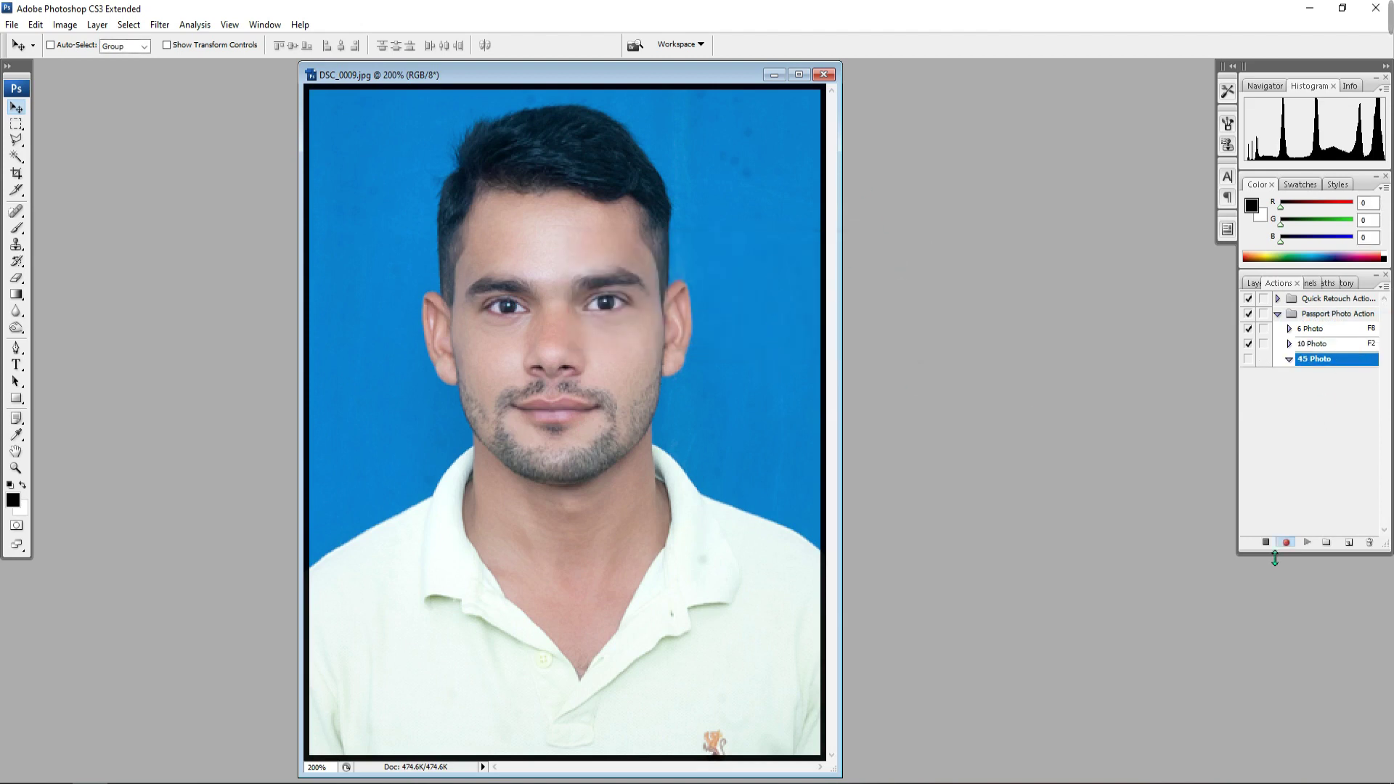
# Copy the entire bordered photo and close its document
pyautogui.hotkey('ctrl', 'a')
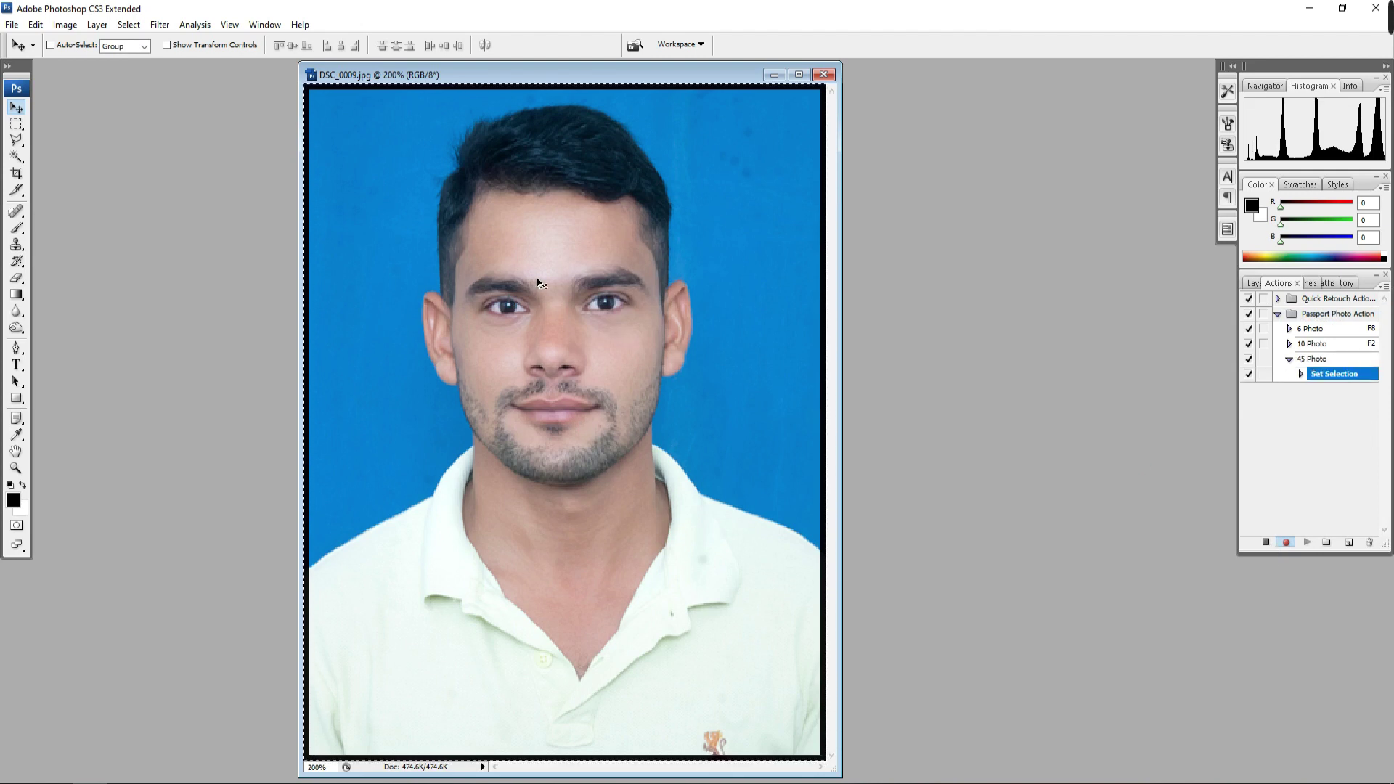
pyautogui.hotkey('ctrl', 'c')
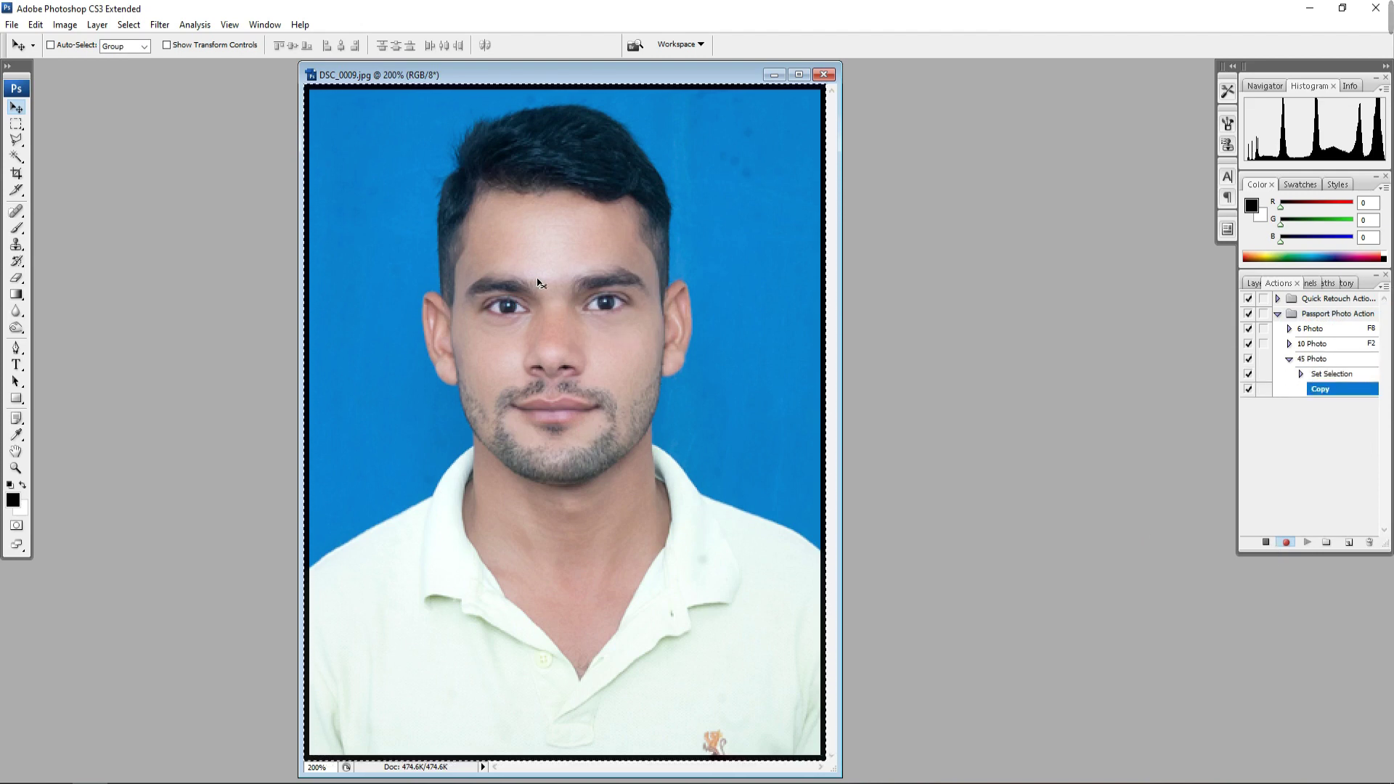
pyautogui.hotkey('ctrl', 'w')
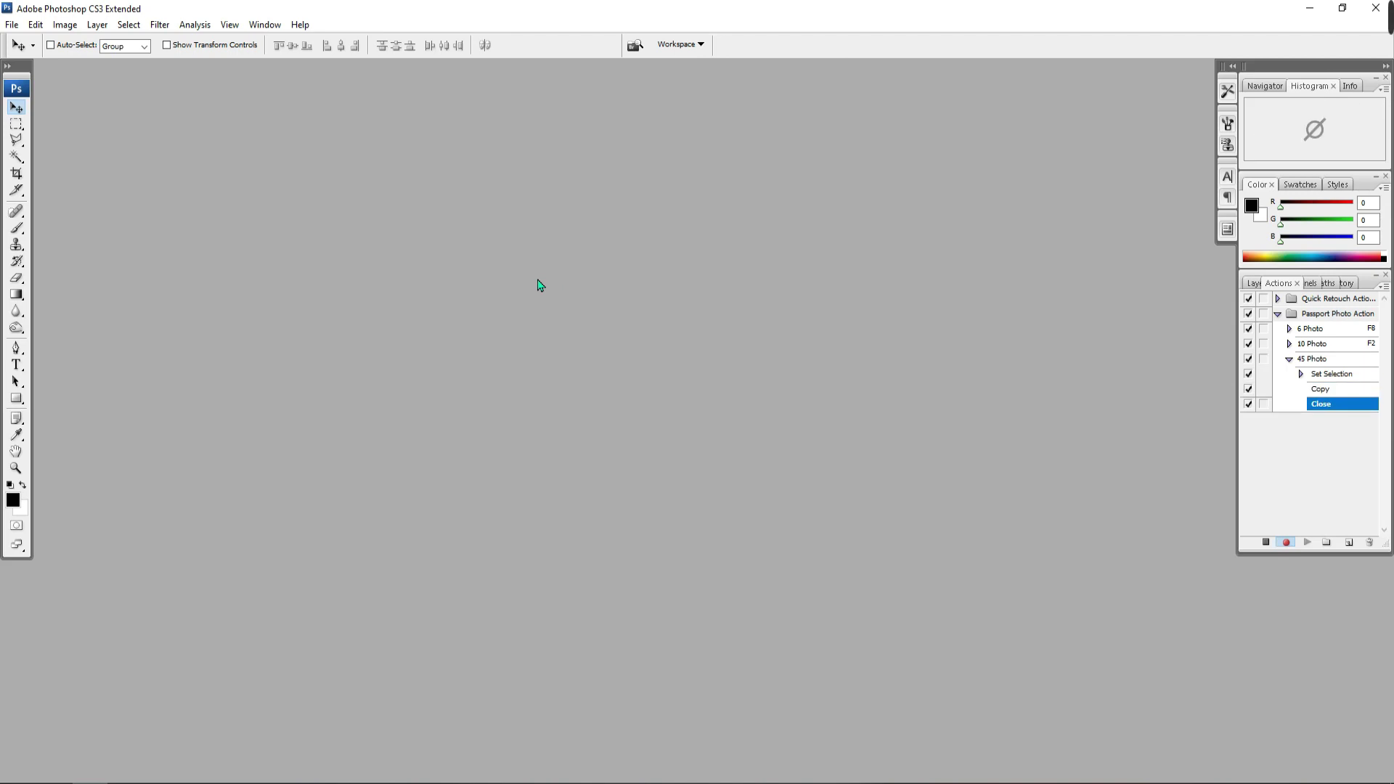
# Create a new blank sheet 12 × 8 inches at 300 pixels/inch
pyautogui.hotkey('ctrl', 'n')
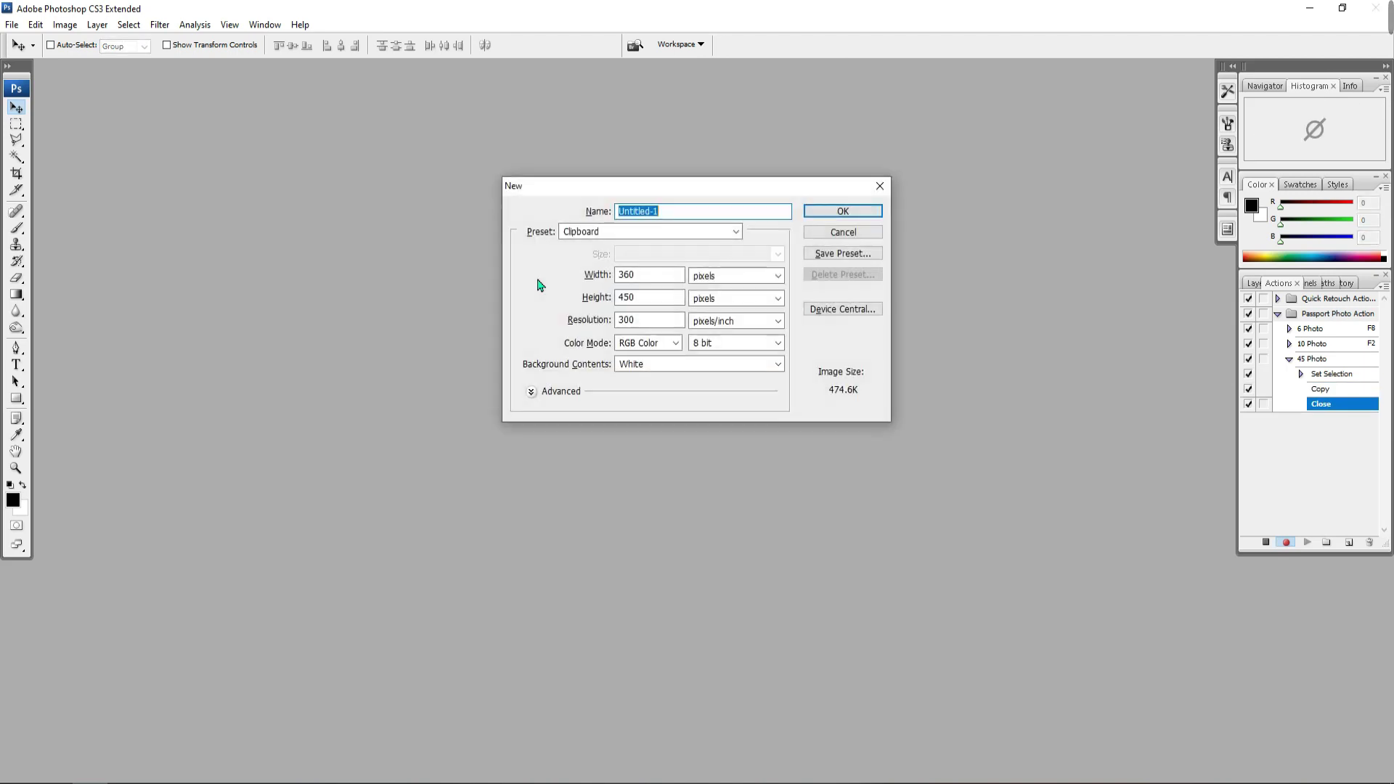
pyautogui.click(741, 276)
pyautogui.click(738, 304)
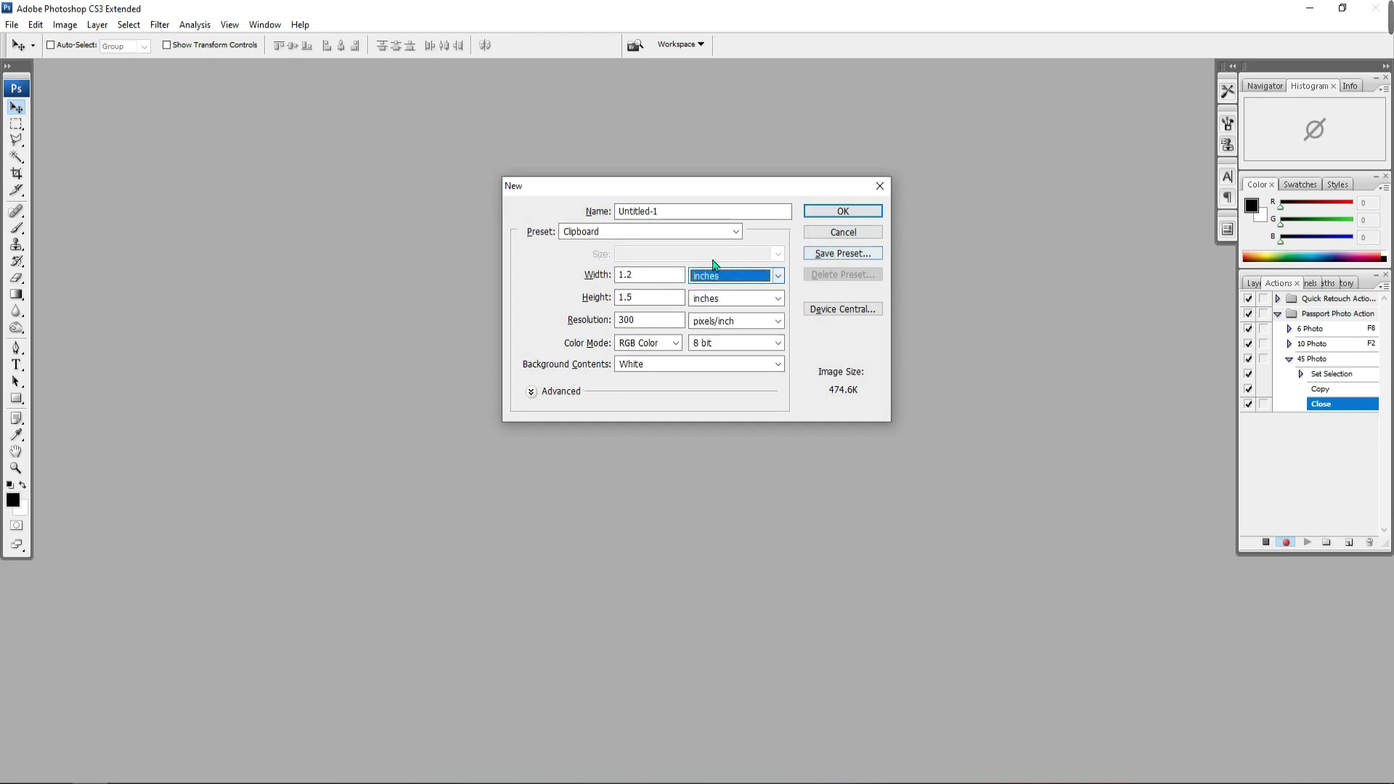
pyautogui.doubleClick(651, 276)
pyautogui.write('12')
pyautogui.press('Tab')
pyautogui.write('8')
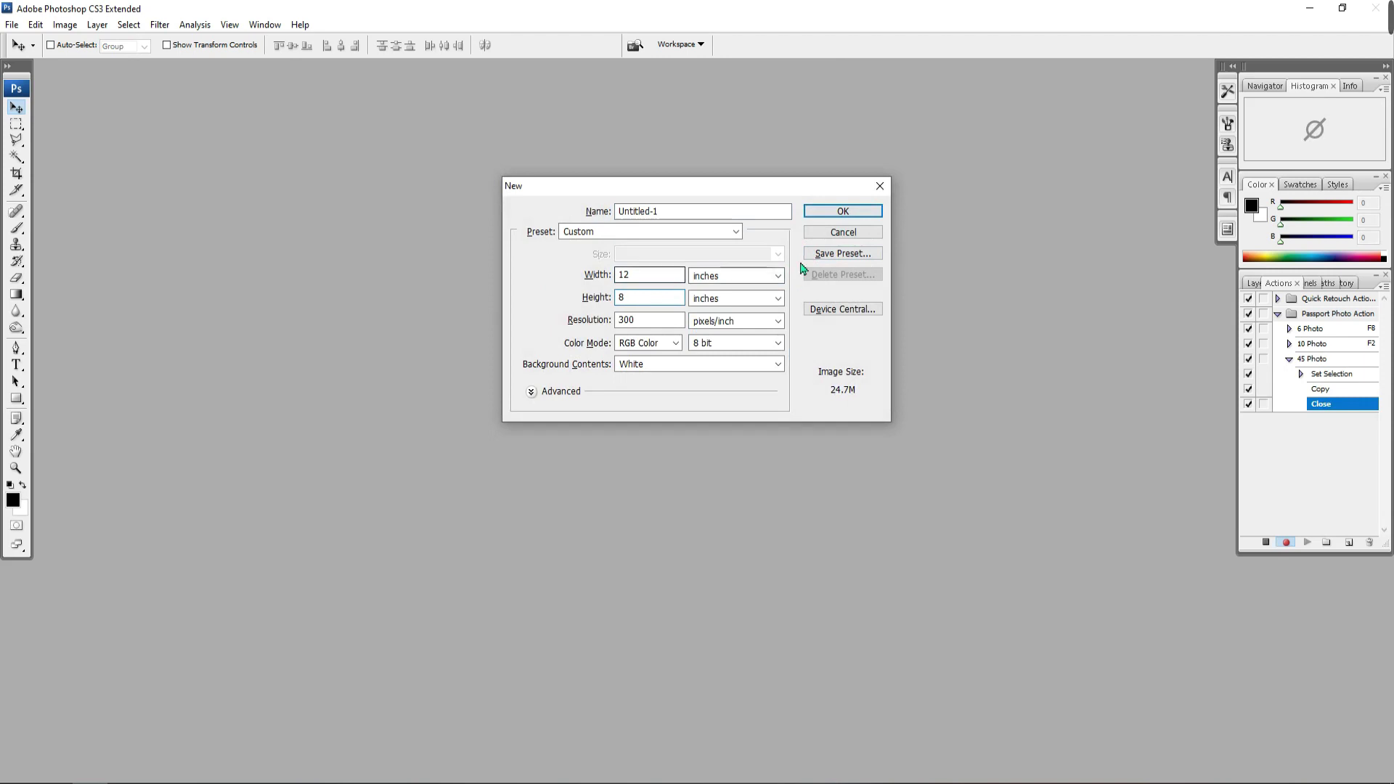
pyautogui.click(842, 210)
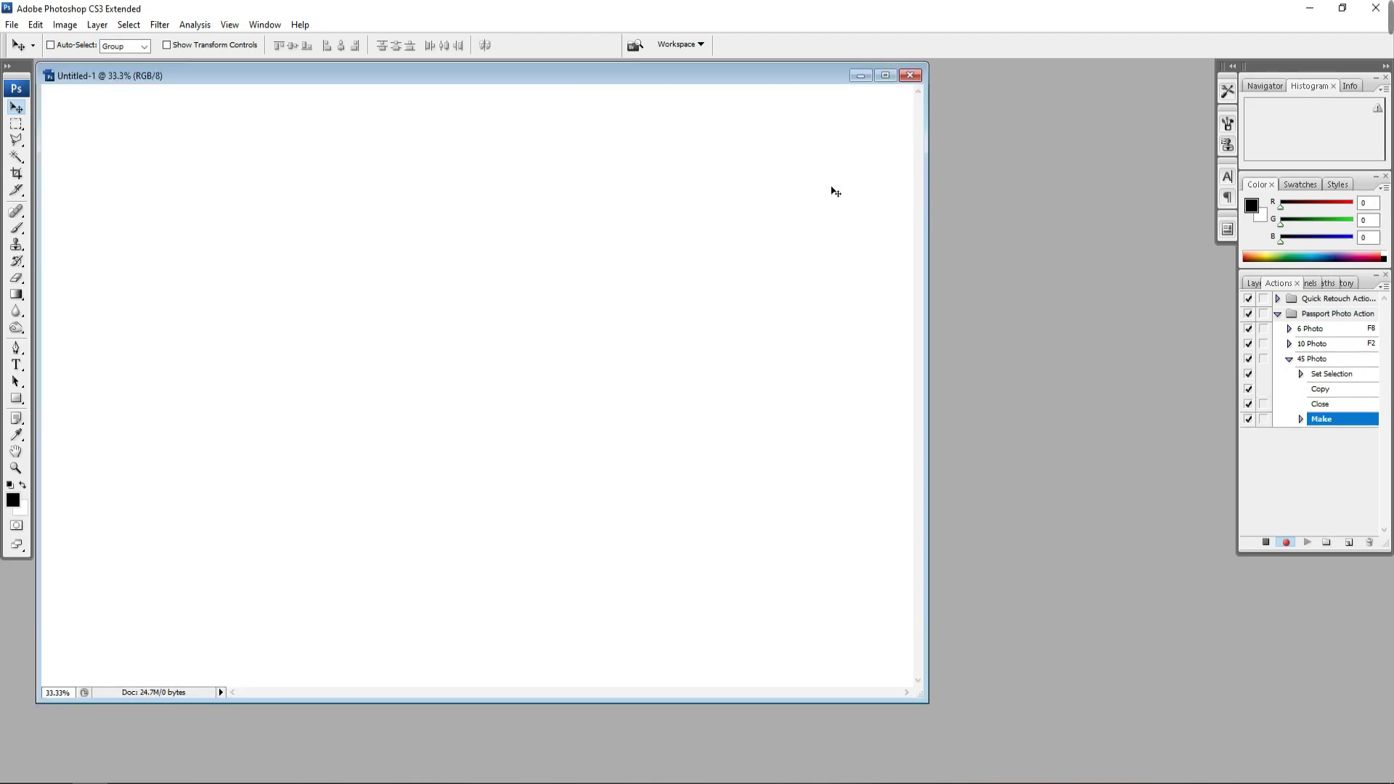
# Paste the photo onto the sheet and place it in the top-left corner
pyautogui.hotkey('ctrl', 'v')
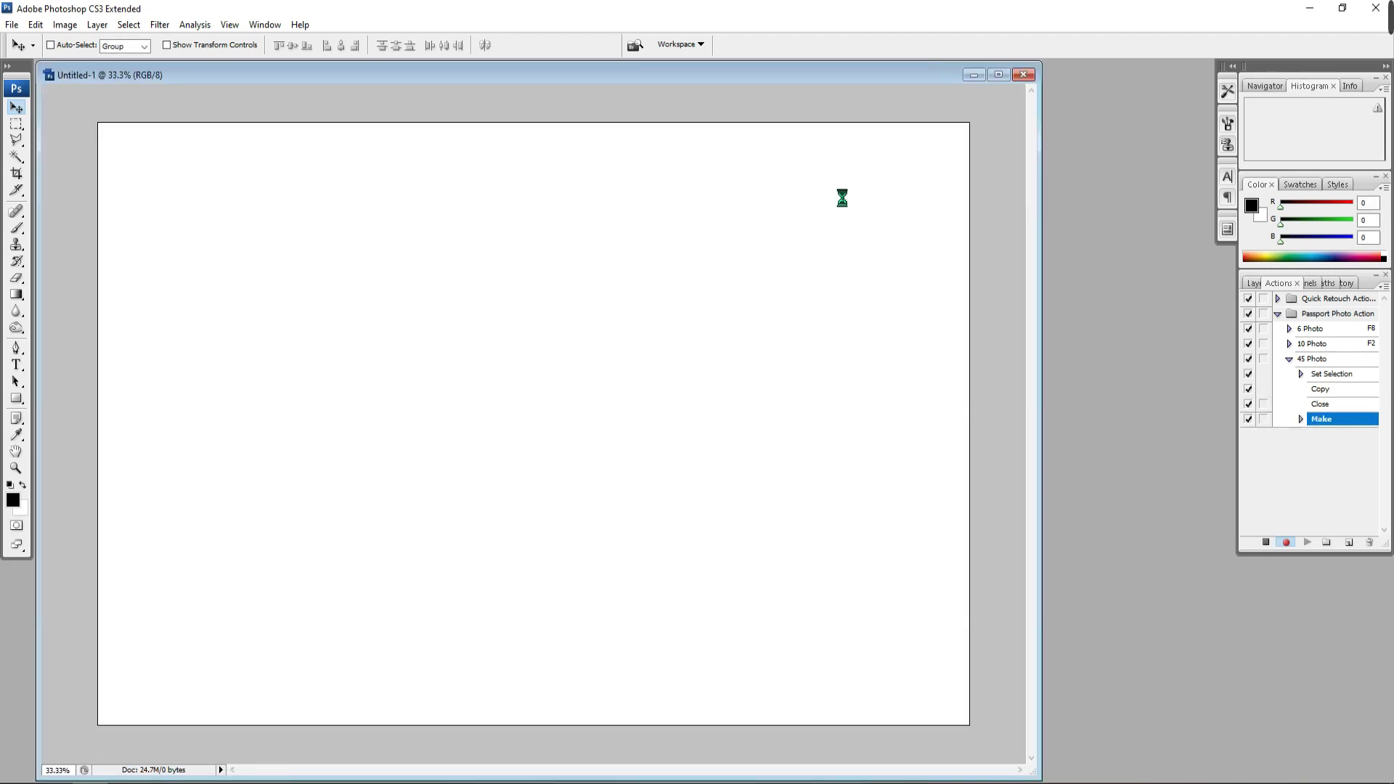
pyautogui.hotkey('ctrl', '0')
pyautogui.moveTo(559, 425); pyautogui.dragTo(188, 206)
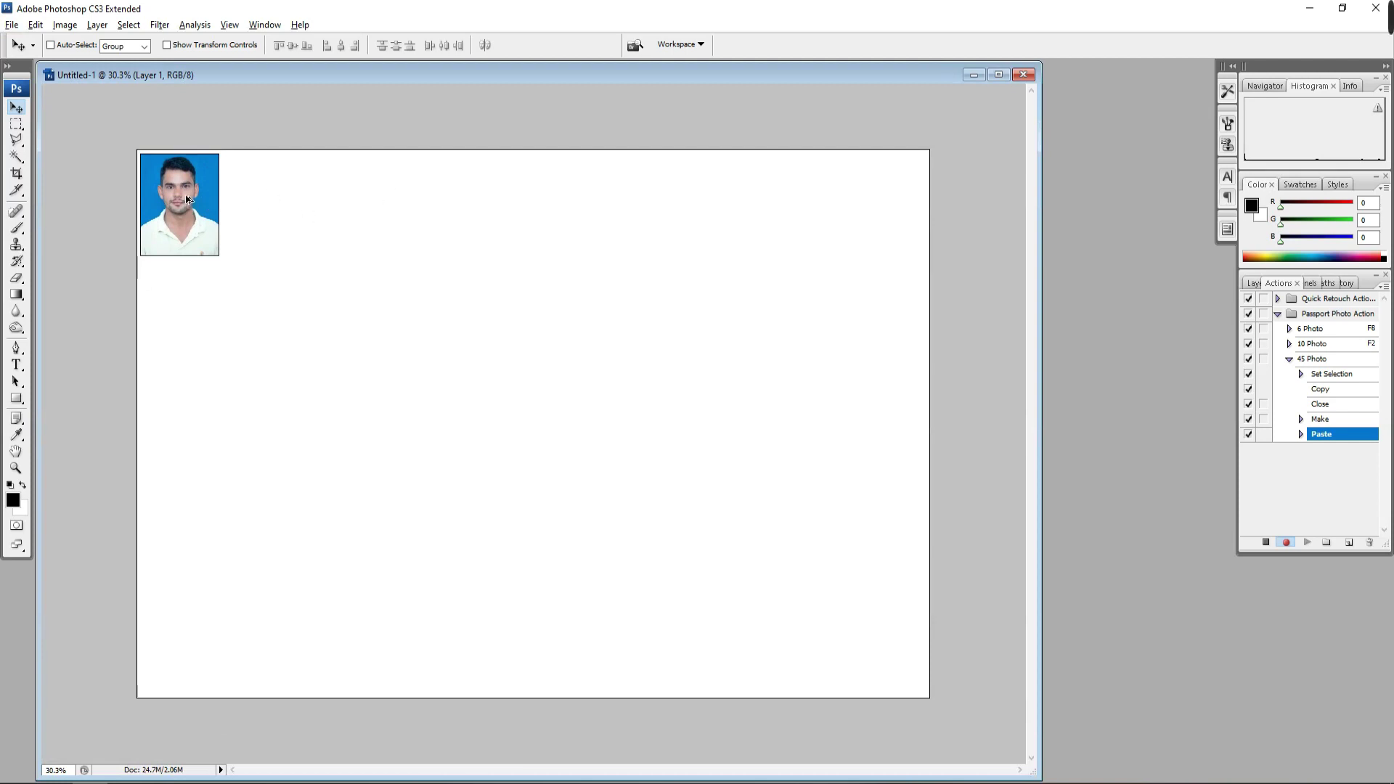
# Add copies two through five to the right, each with a small gap
pyautogui.moveTo(186, 199); pyautogui.dragTo(266, 202)
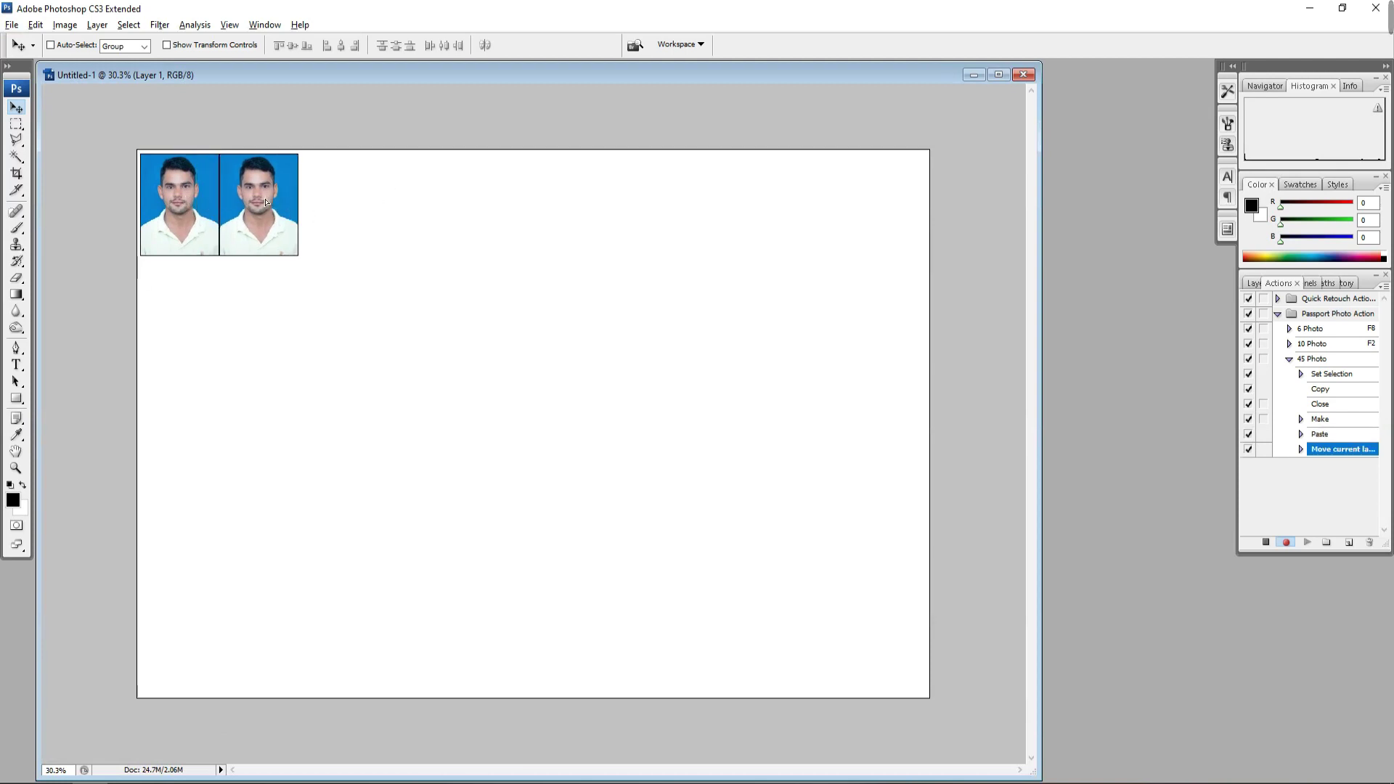
pyautogui.hotkey('alt', 'shift', 'Right')
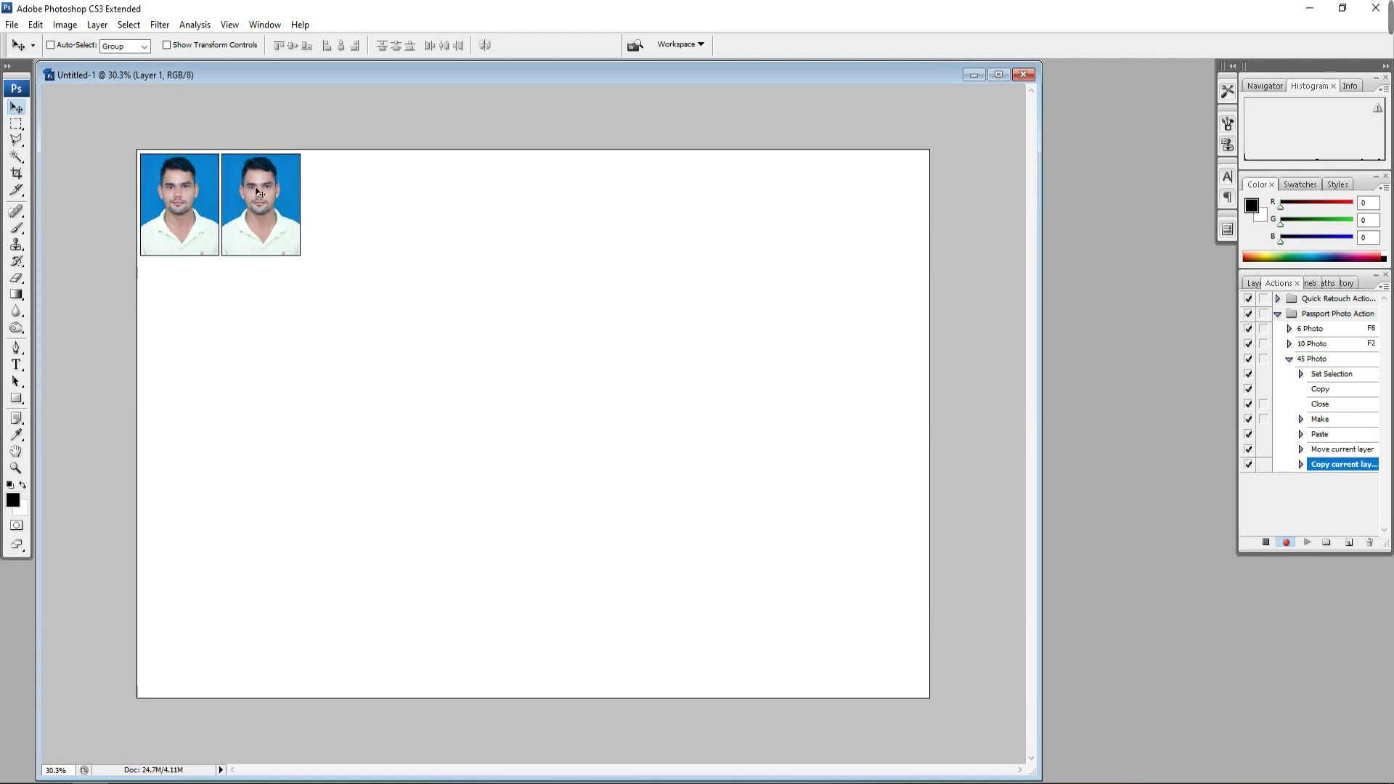
pyautogui.moveTo(267, 200); pyautogui.dragTo(343, 198)
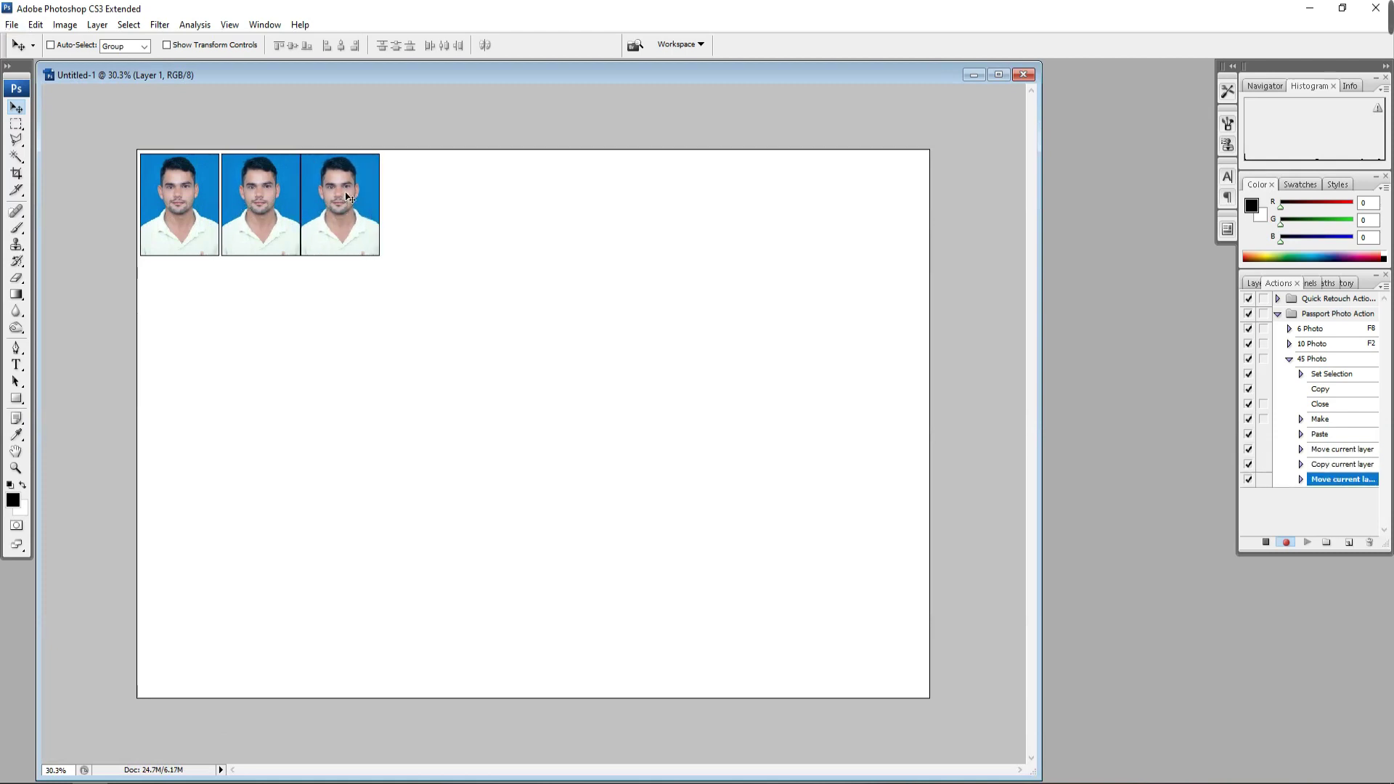
pyautogui.hotkey('alt', 'shift', 'Right')
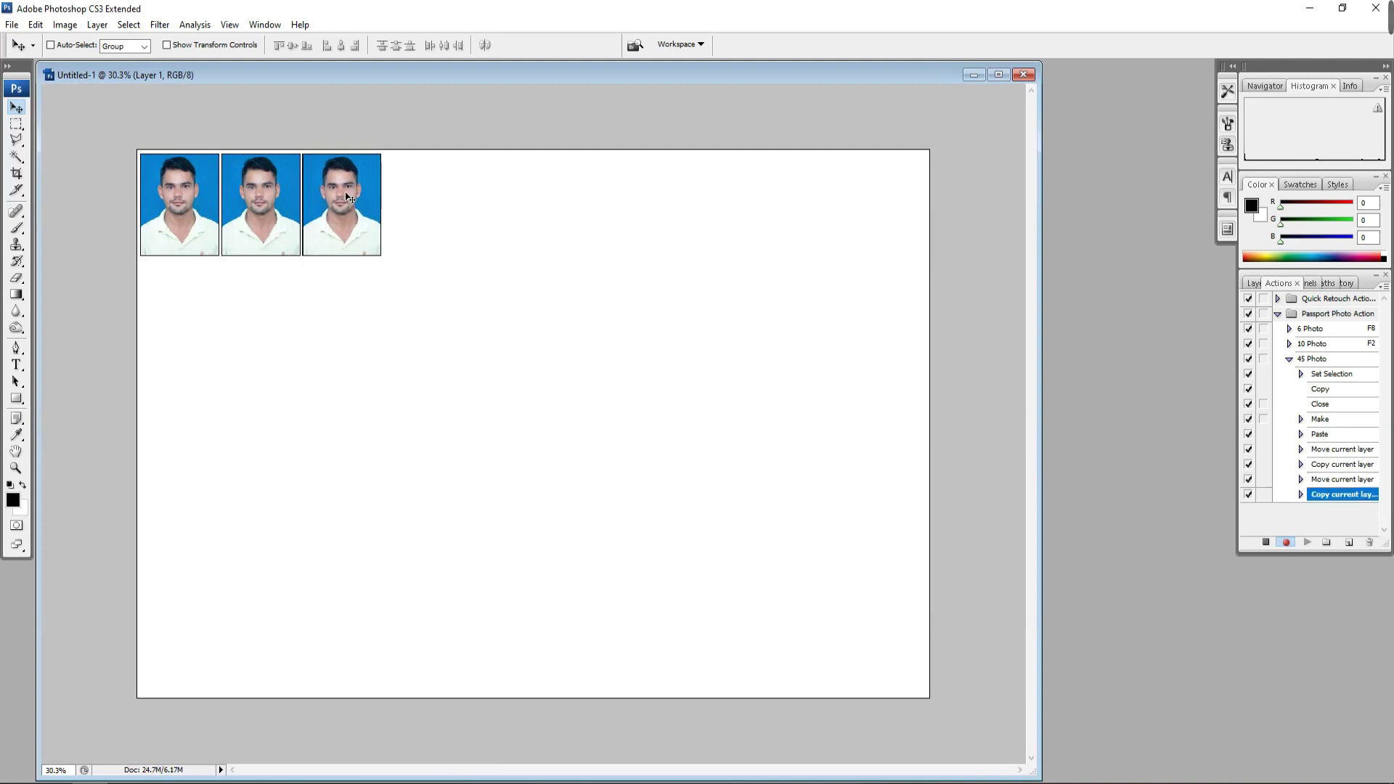
pyautogui.moveTo(347, 196); pyautogui.dragTo(425, 199)
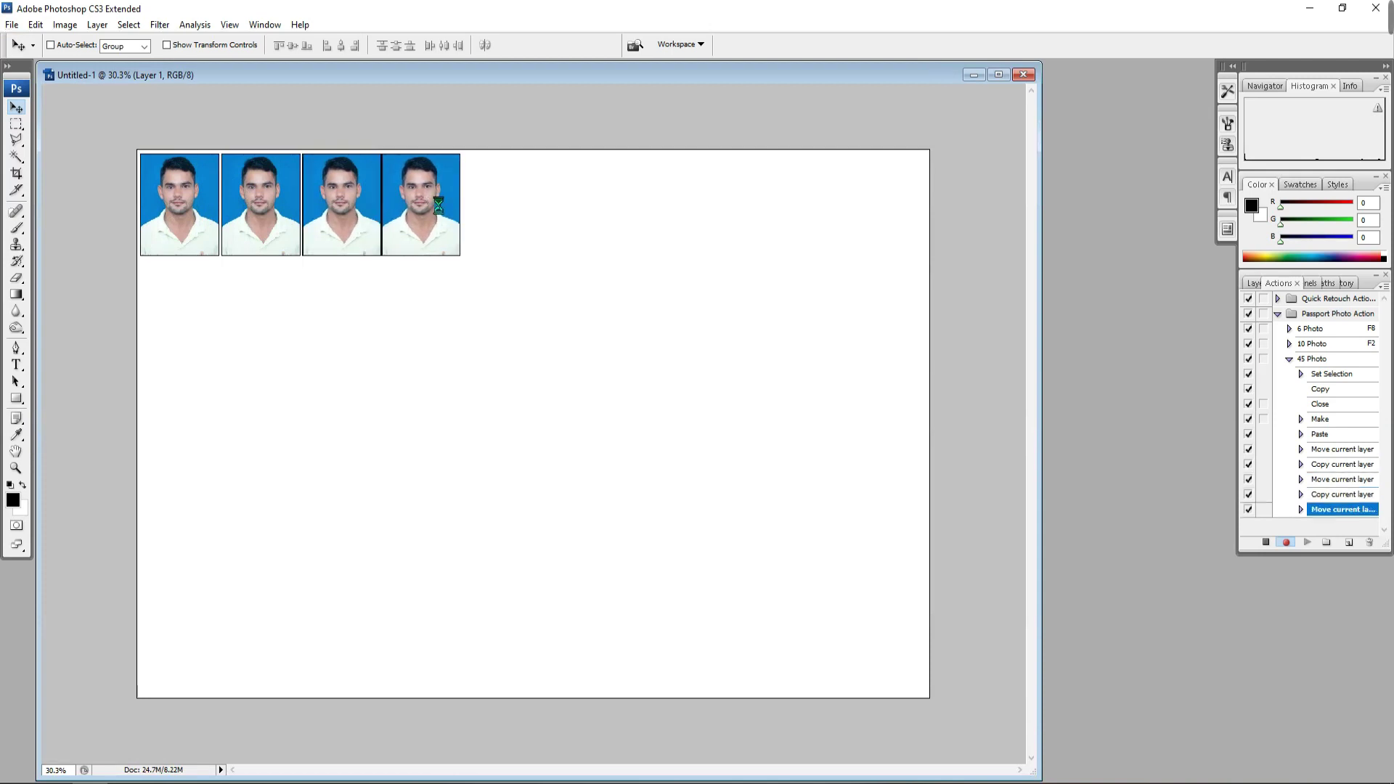
pyautogui.hotkey('alt', 'shift', 'Right')
pyautogui.moveTo(430, 199); pyautogui.dragTo(513, 194)
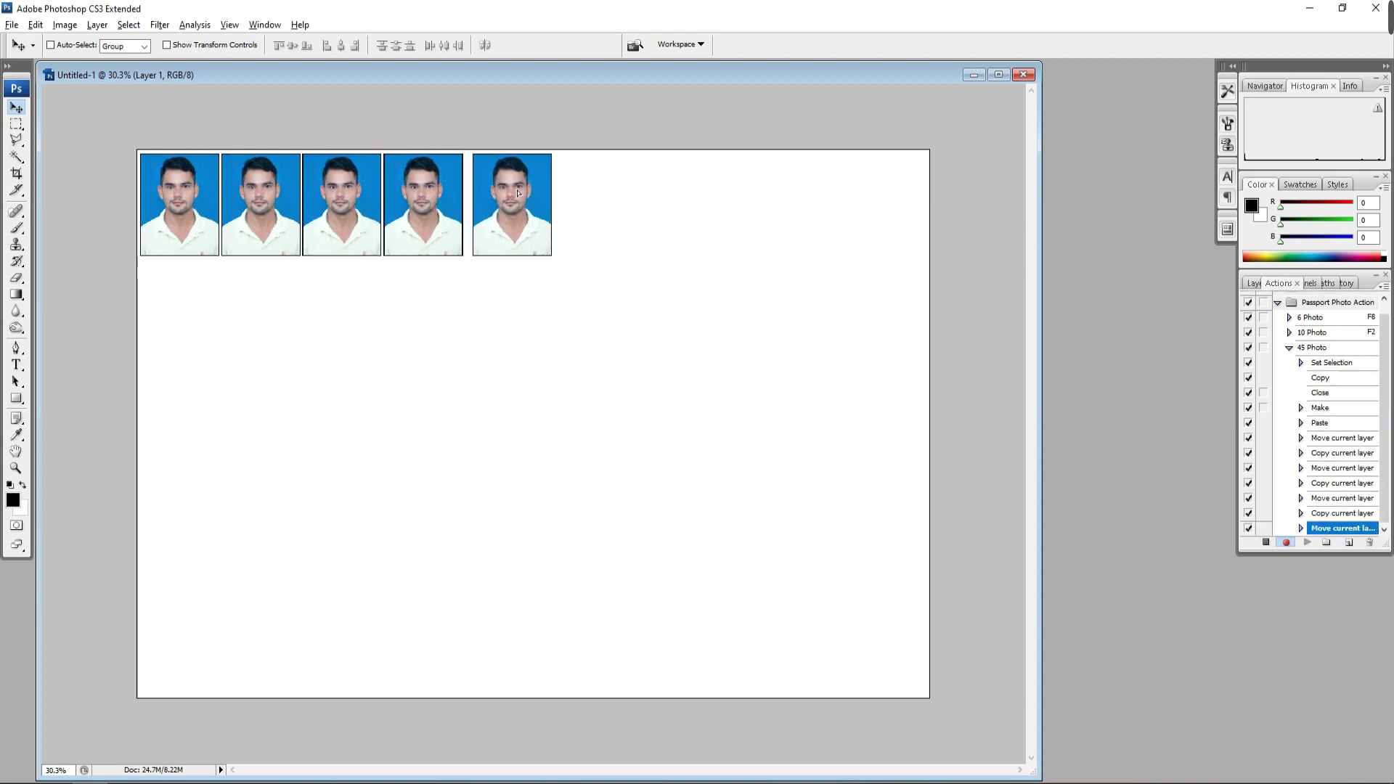
pyautogui.hotkey('alt', 'shift', 'Right')
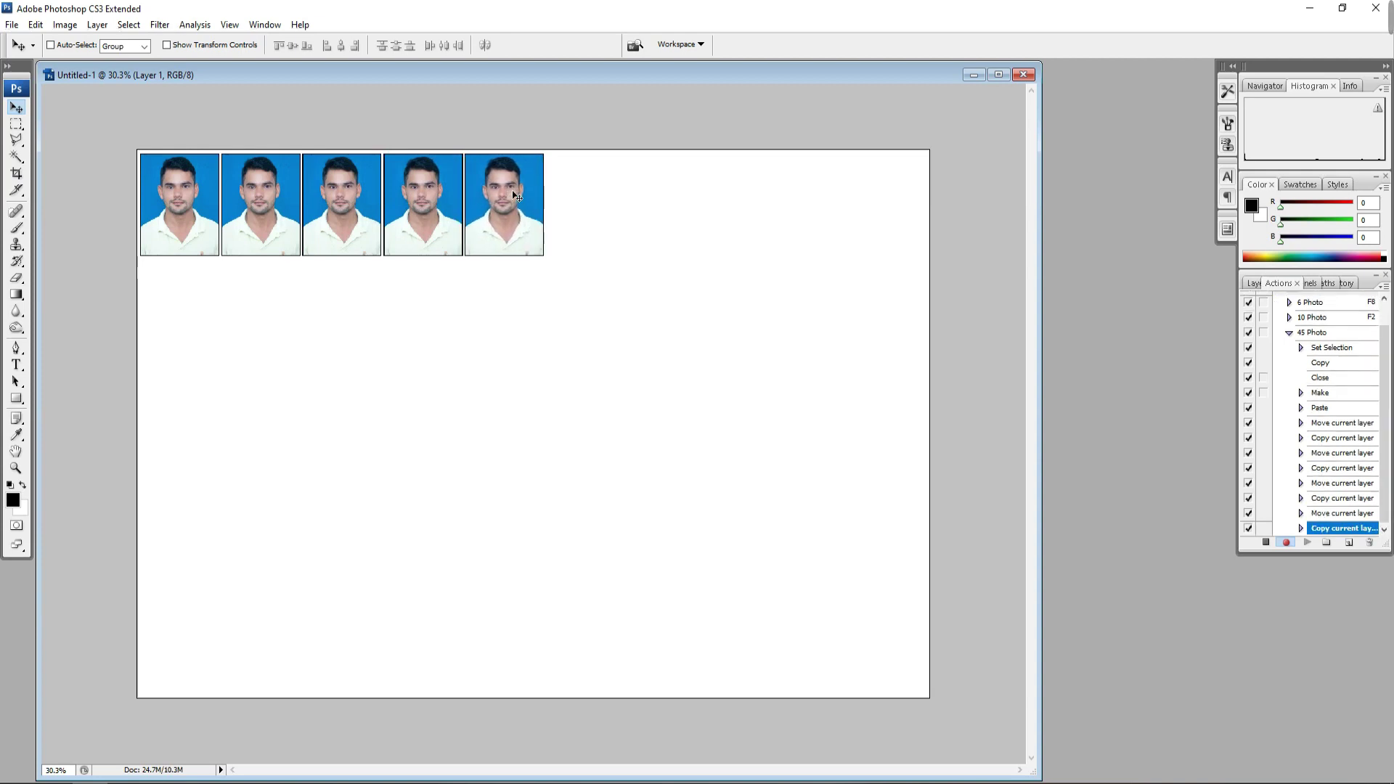
# Add copies six through nine, completing the spaced row of nine photos
pyautogui.moveTo(514, 194); pyautogui.dragTo(593, 189)
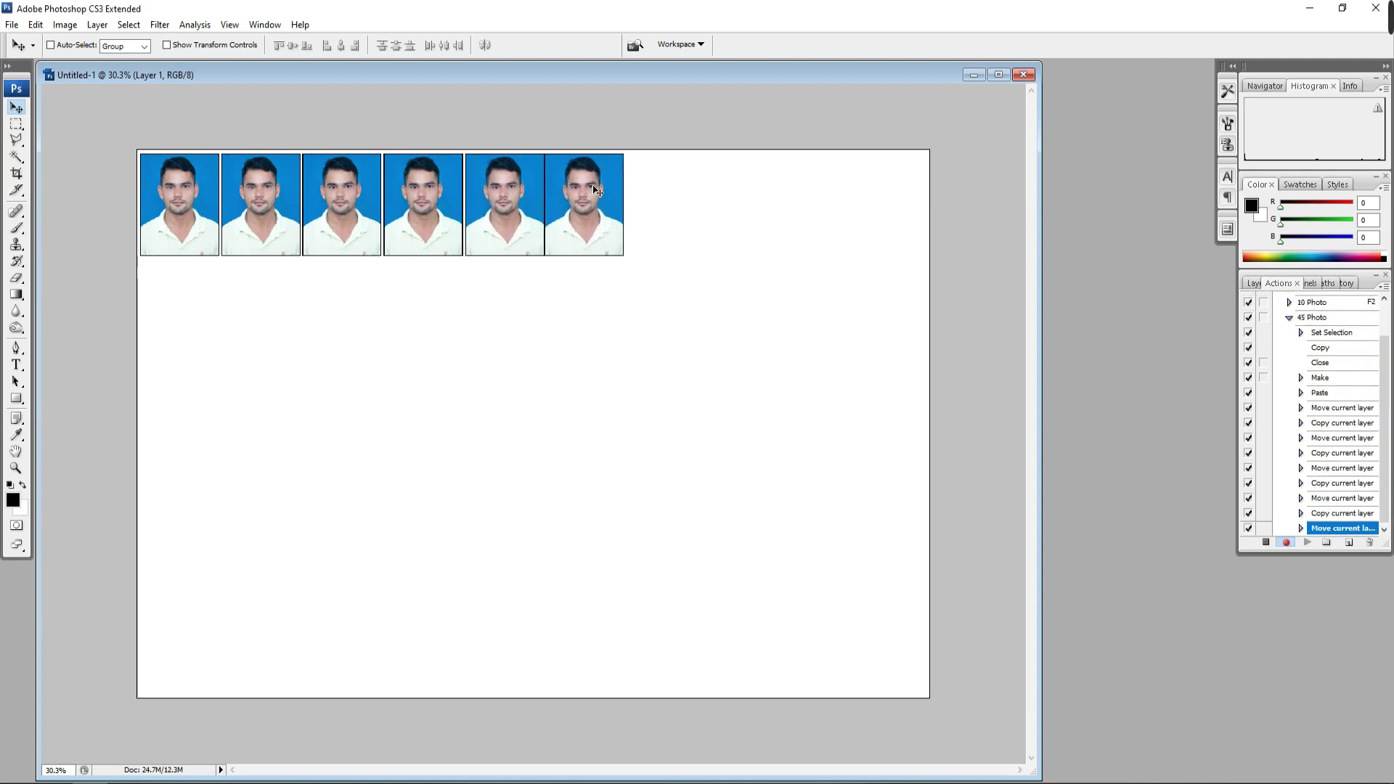
pyautogui.hotkey('alt', 'shift', 'Right')
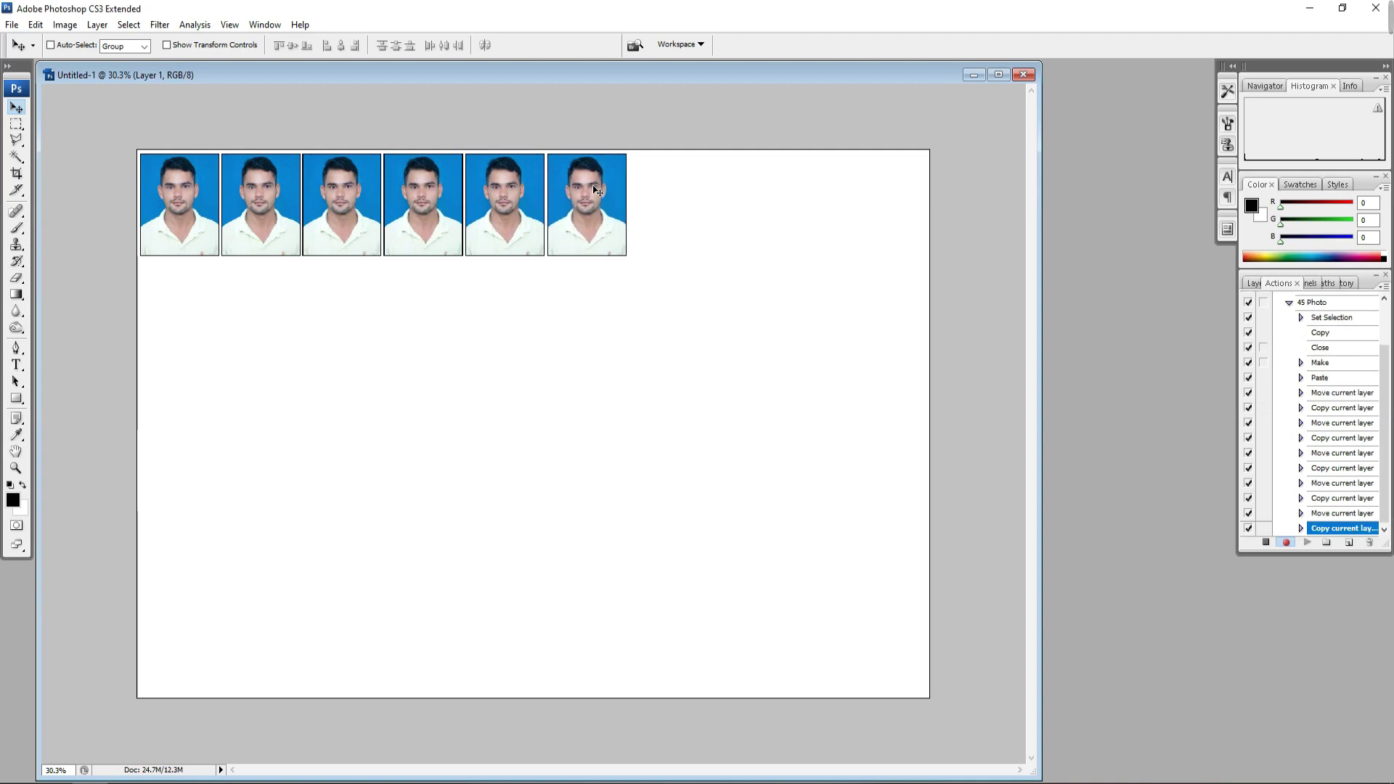
pyautogui.moveTo(595, 191); pyautogui.dragTo(672, 173)
pyautogui.hotkey('alt', 'shift', 'Right')
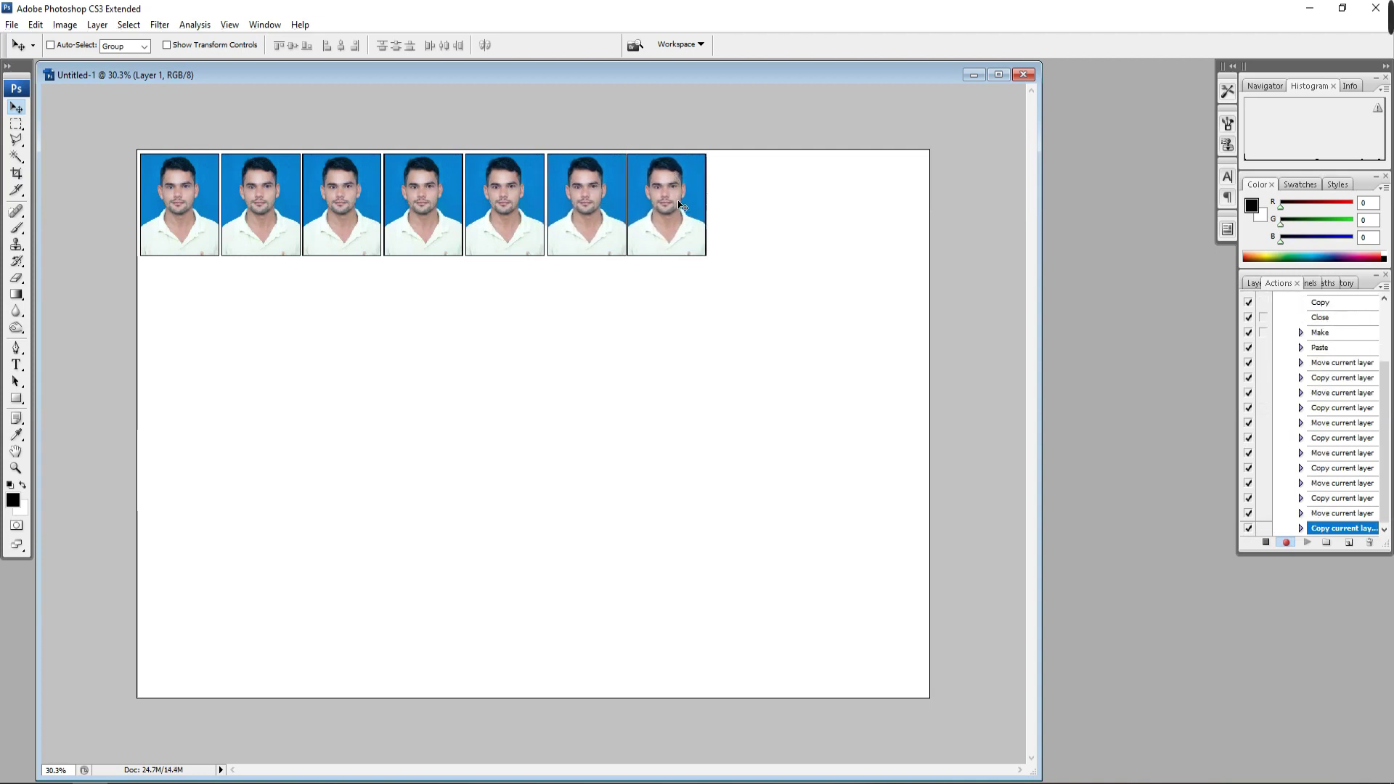
pyautogui.moveTo(657, 209); pyautogui.dragTo(737, 201)
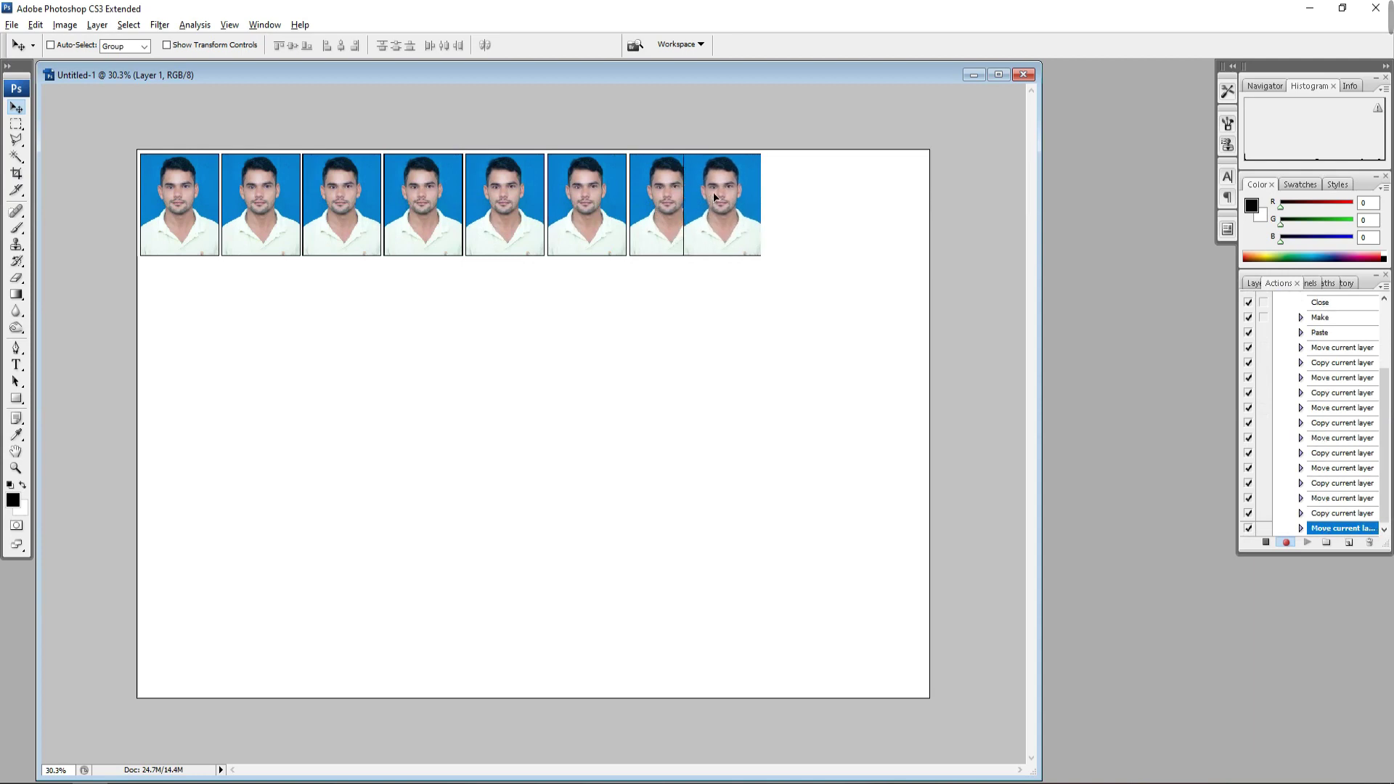
pyautogui.hotkey('alt', 'shift', 'Right')
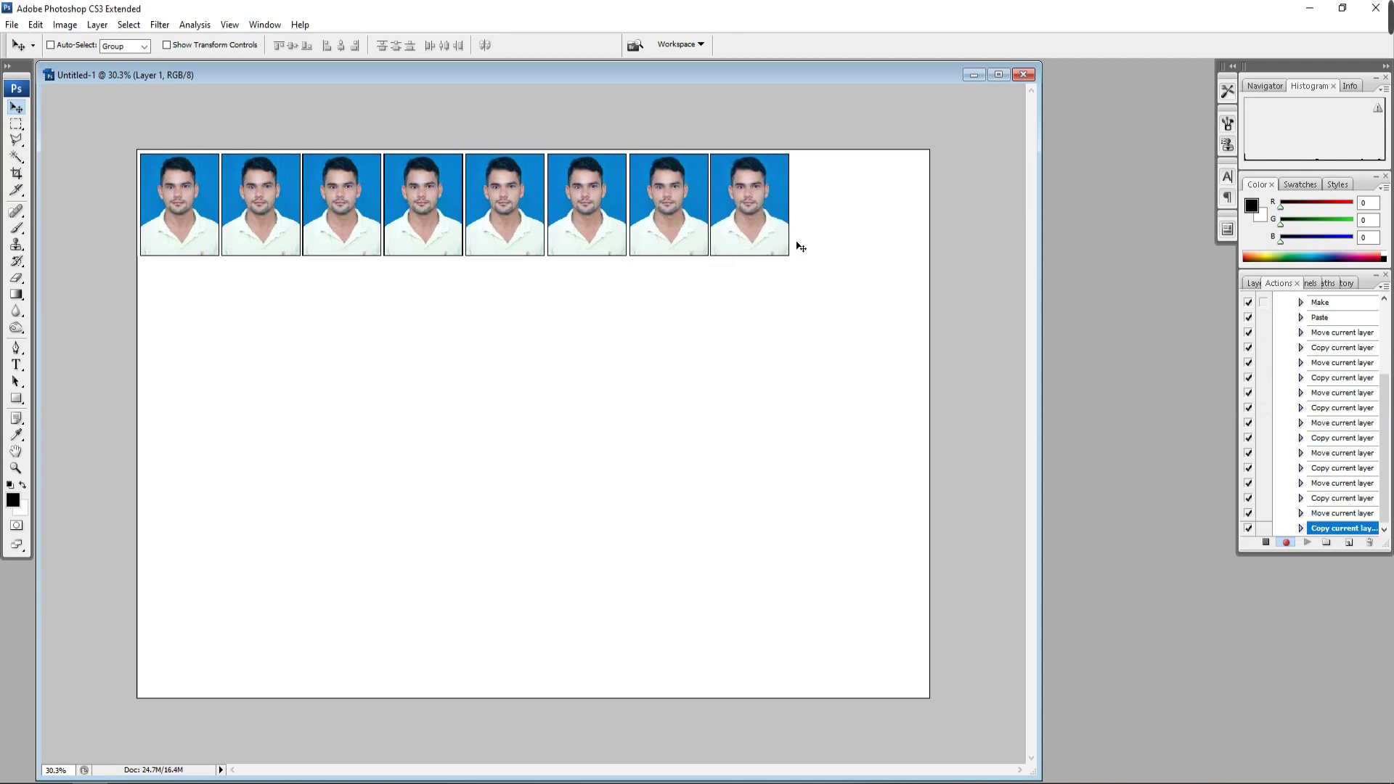
pyautogui.moveTo(752, 211); pyautogui.dragTo(833, 218)
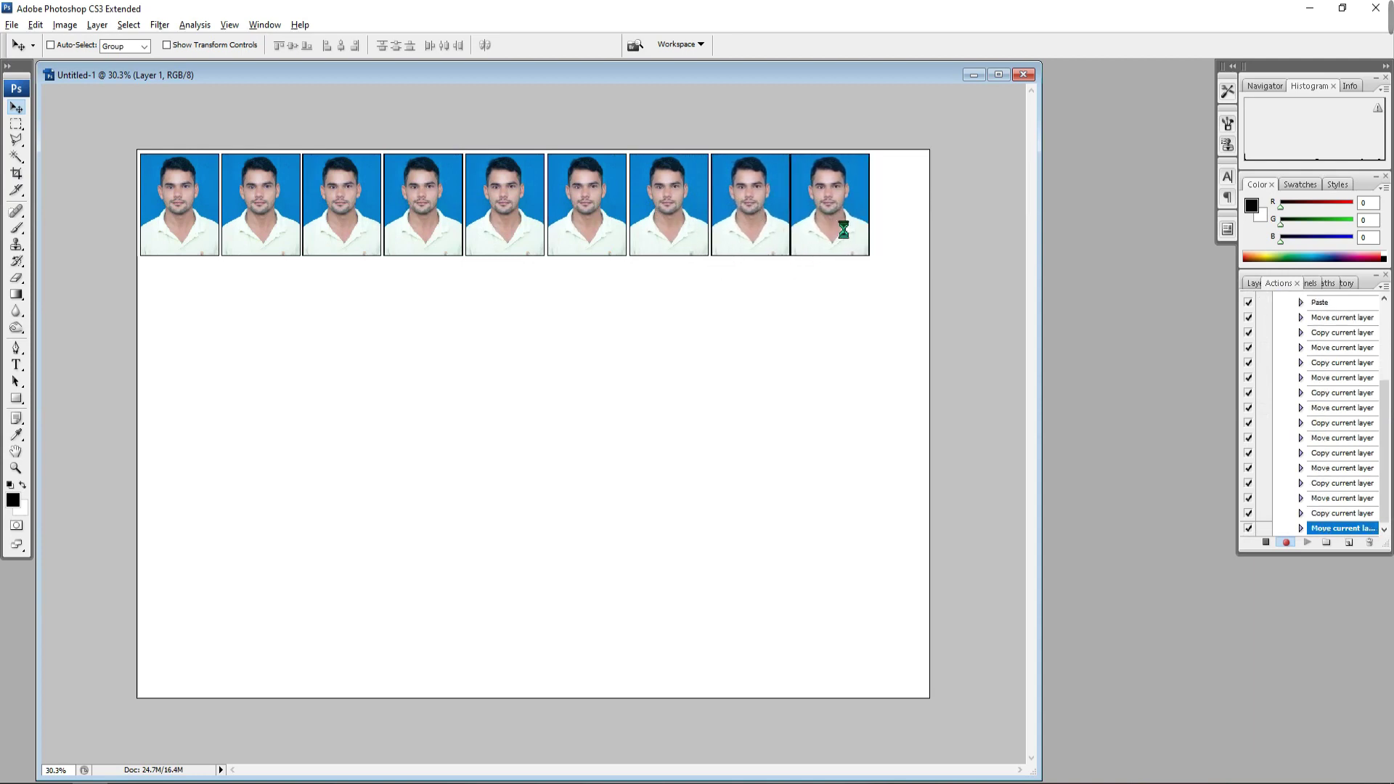
pyautogui.hotkey('alt', 'shift', 'Right')
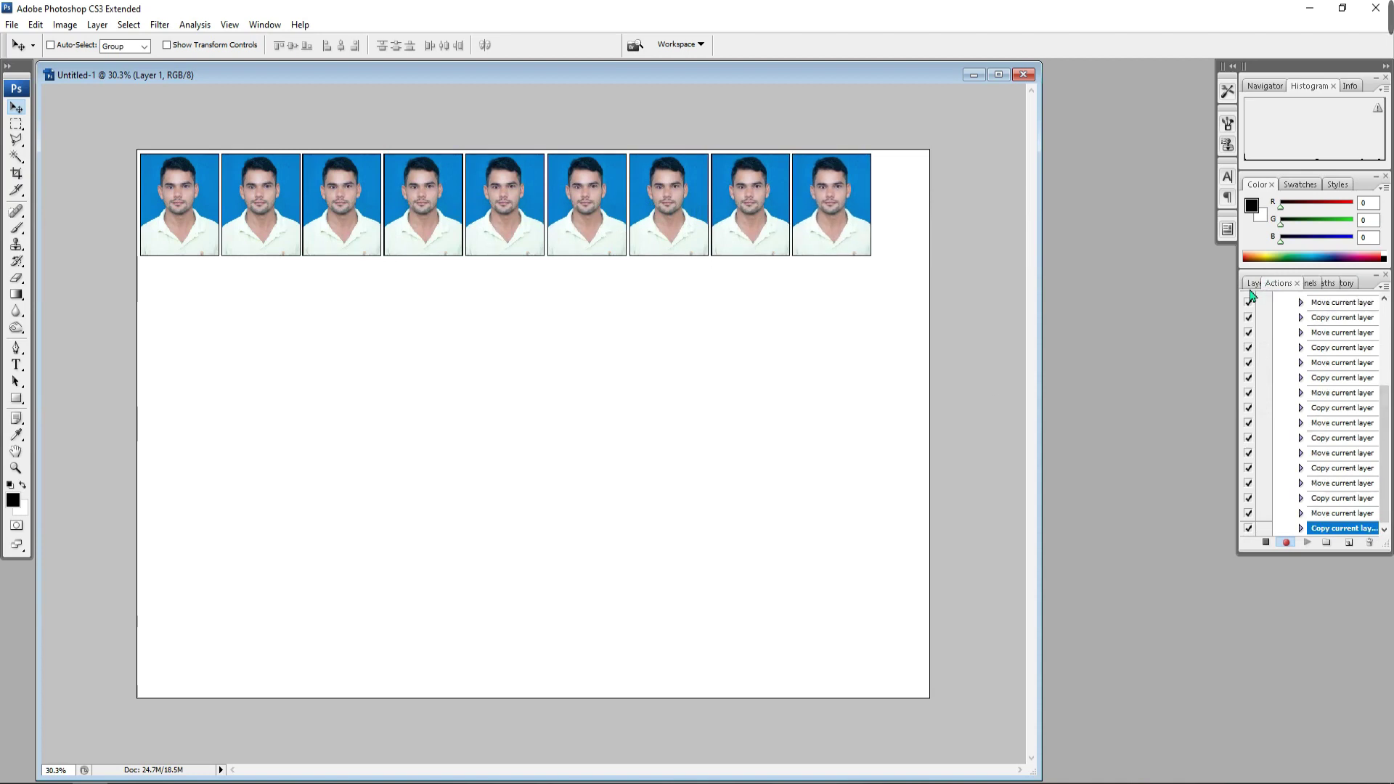
# Merge the nine photo layers, down to Layer 1, into a single strip
pyautogui.click(1252, 284)
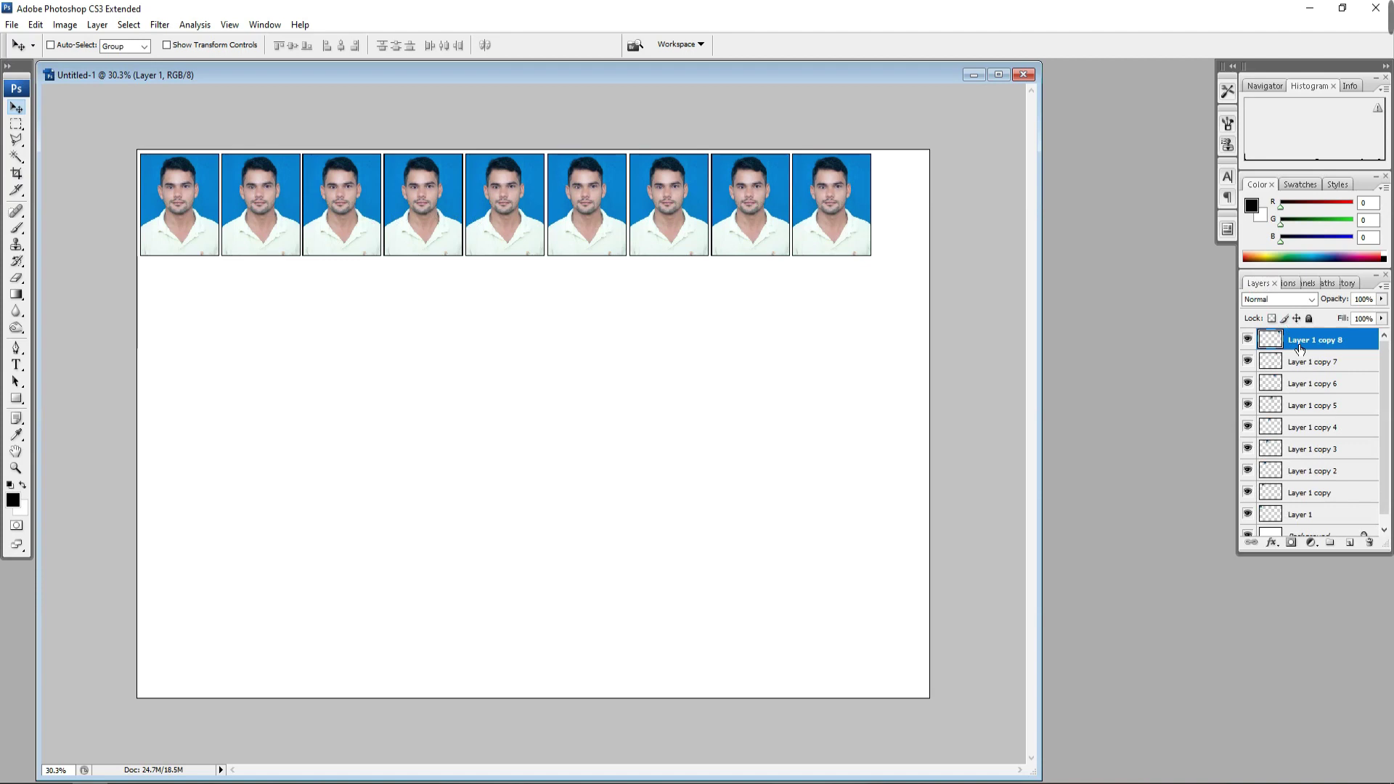
pyautogui.scroll(-1, 1335, 360)
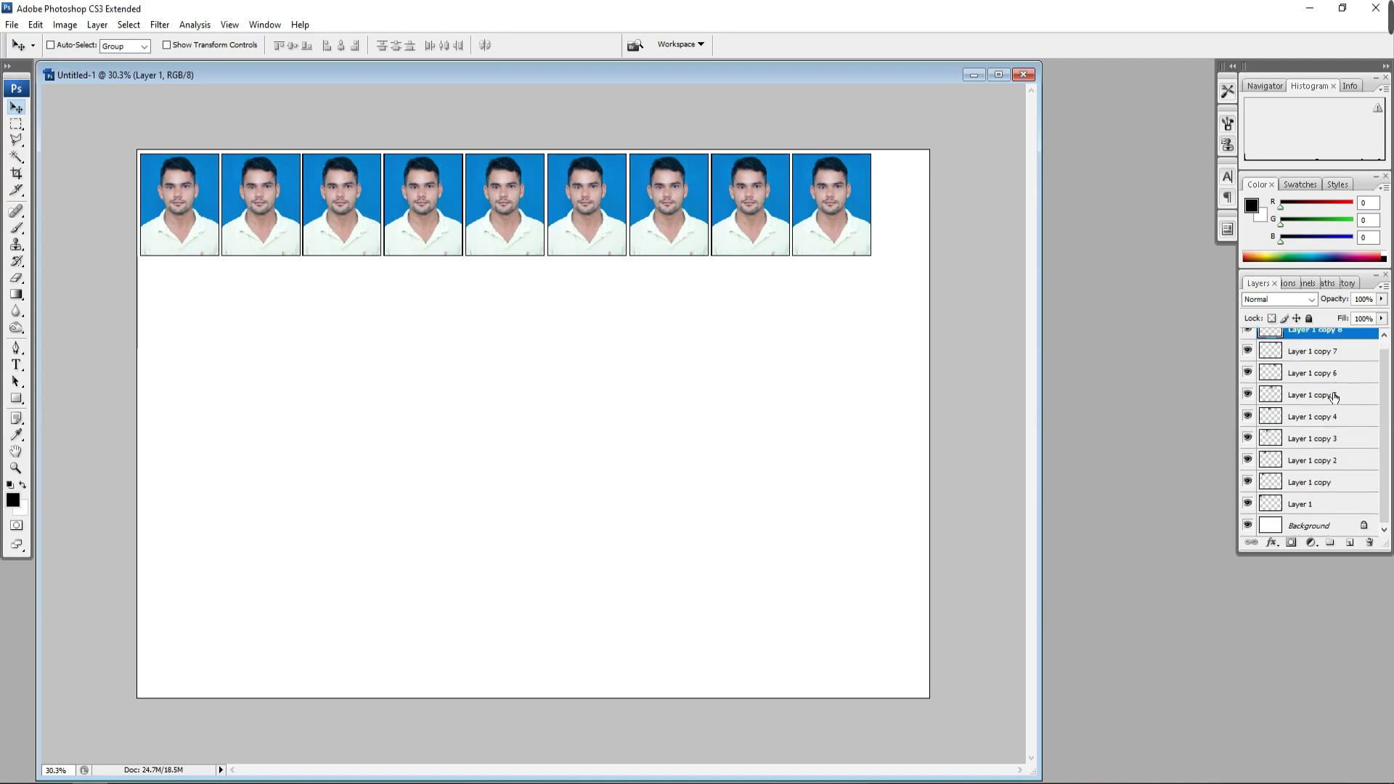
pyautogui.keyDown('shift'); pyautogui.click(1323, 507); pyautogui.keyUp('shift')
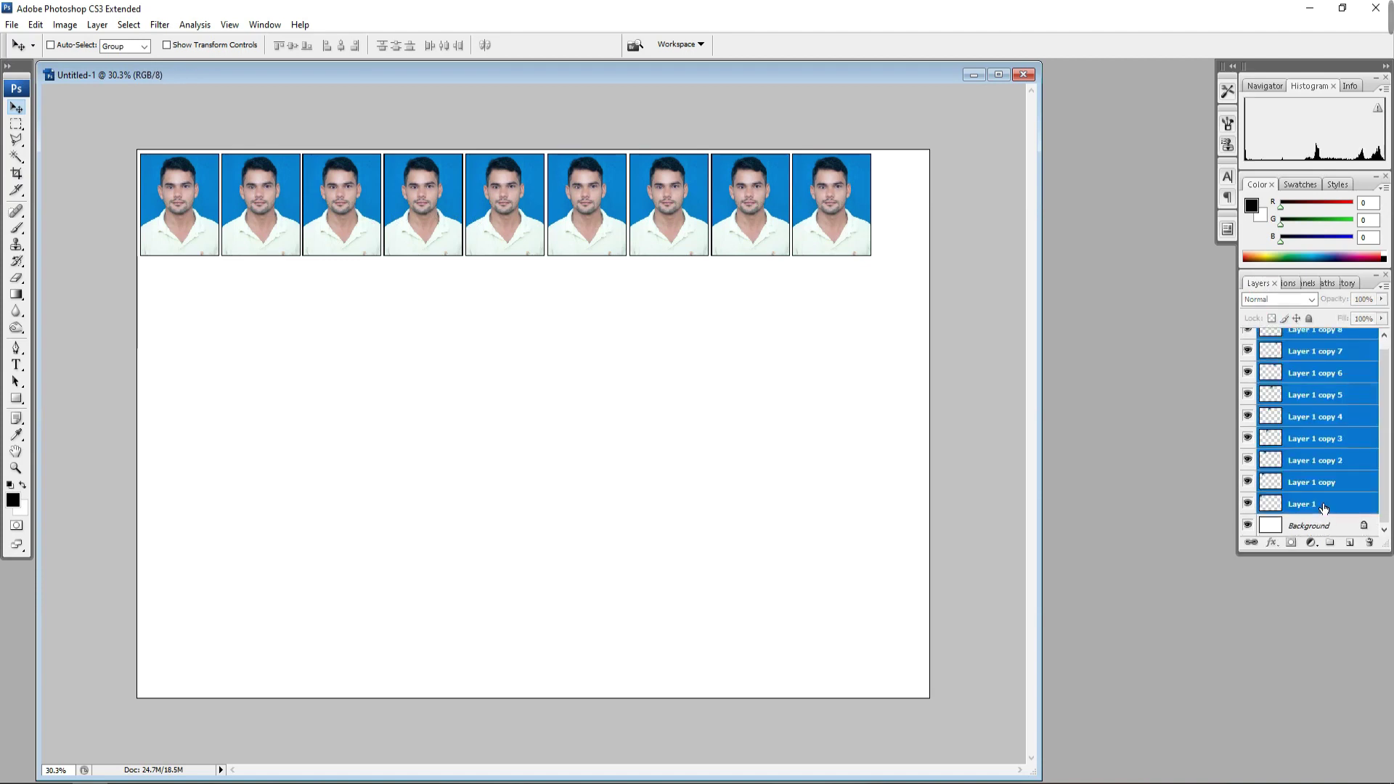
pyautogui.hotkey('ctrl', 'e')
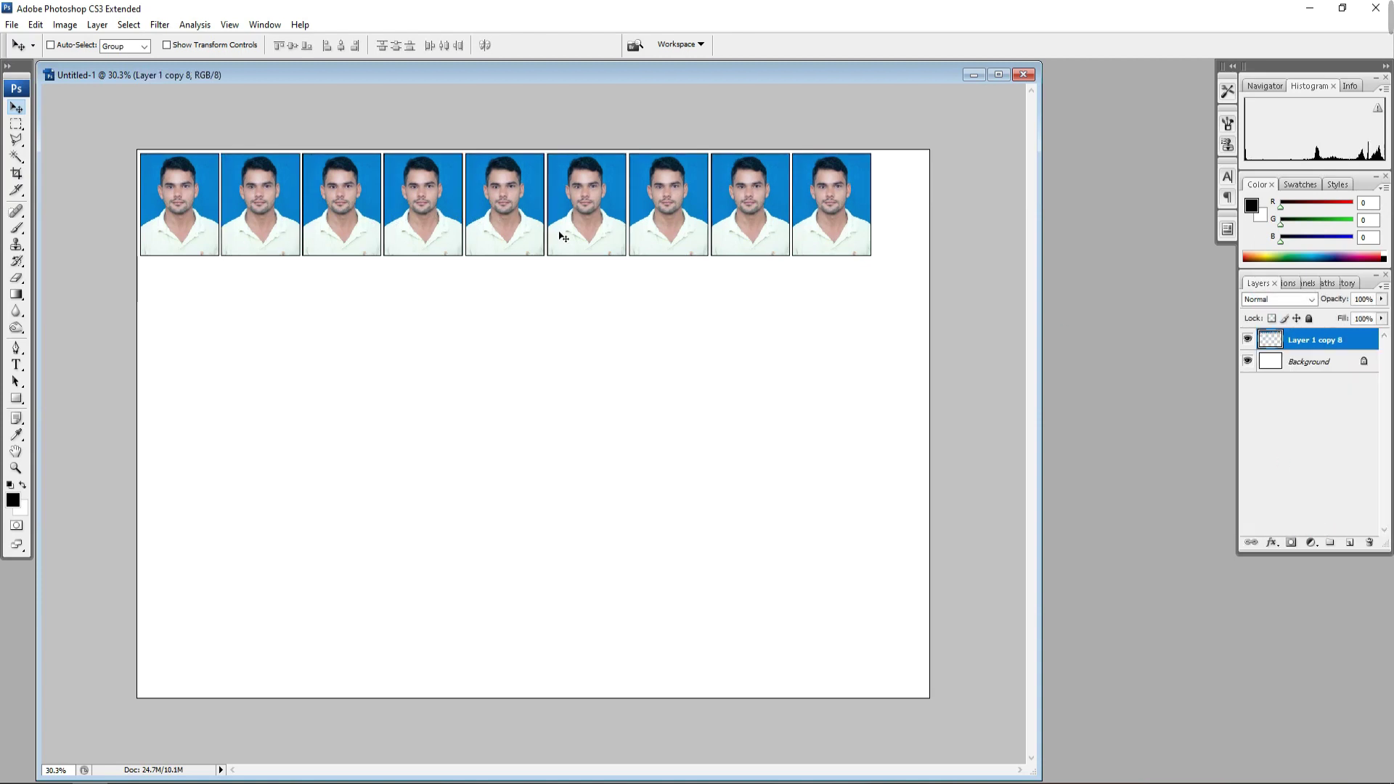
# Enlarge the photo strip slightly to fill the width and shift it down-right
pyautogui.hotkey('ctrl', 't')
pyautogui.moveTo(881, 265); pyautogui.dragTo(889, 283)
pyautogui.moveTo(839, 214)
pyautogui.mouseDown()
pyautogui.moveTo(855, 225)
pyautogui.moveTo(843, 223)
pyautogui.mouseUp()
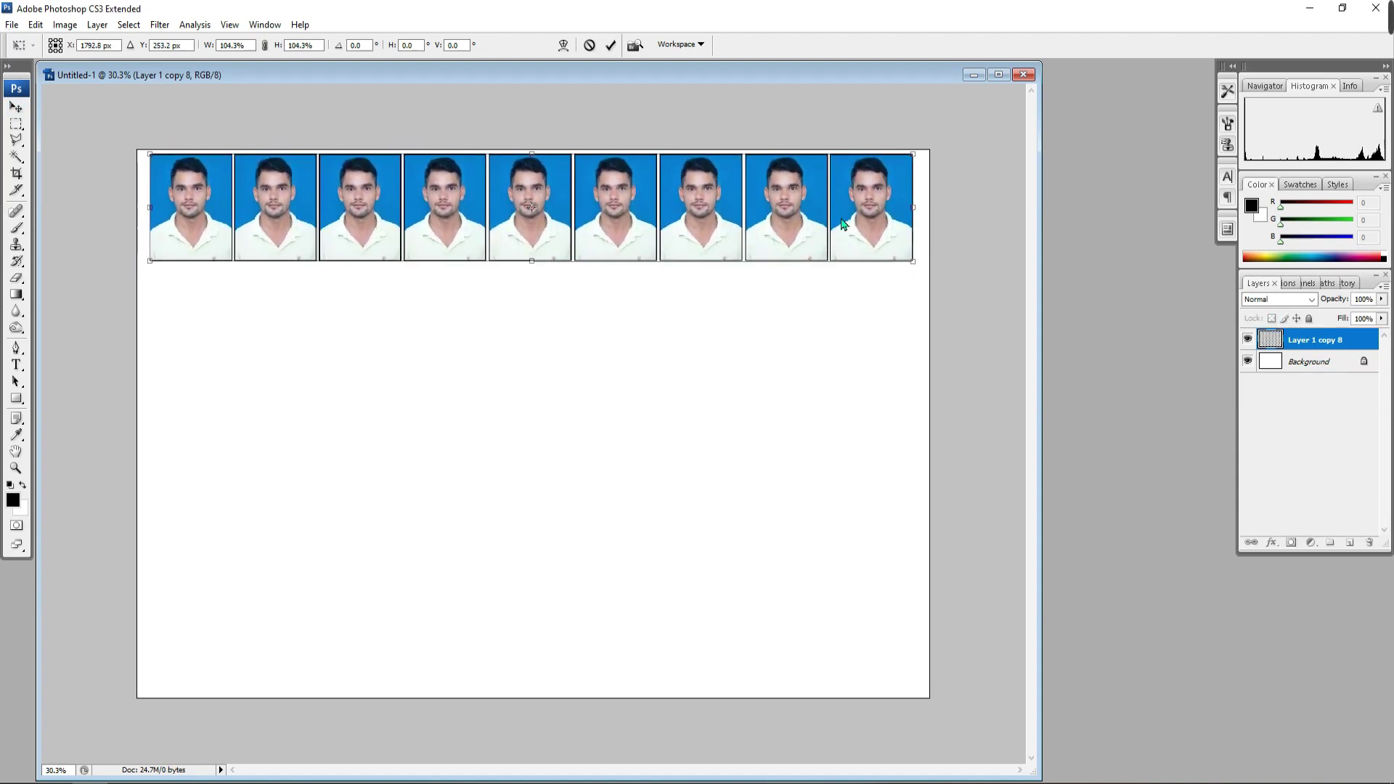
pyautogui.press('Return')
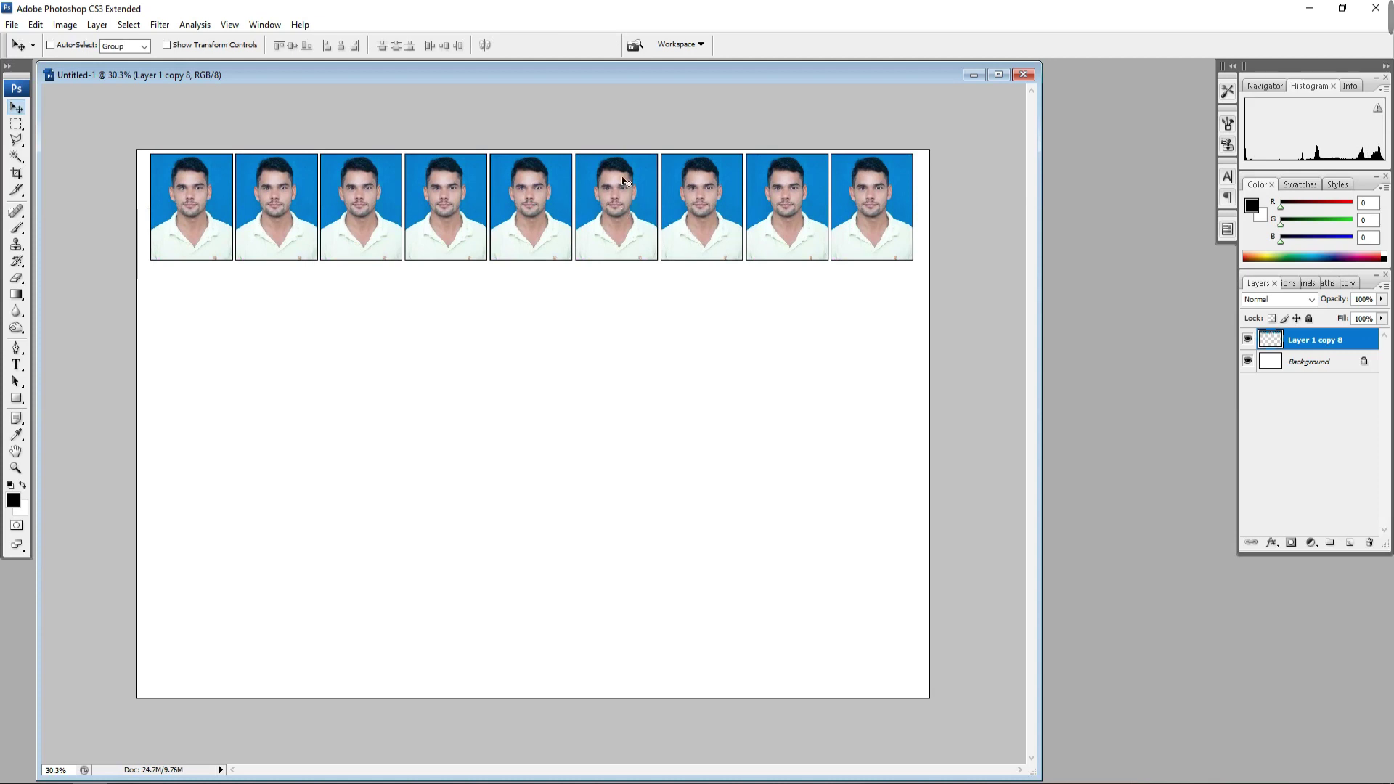
# Alt-drag the nine-photo strip down four times into five rows, nudging the last row up
pyautogui.moveTo(622, 178); pyautogui.dragTo(644, 291)
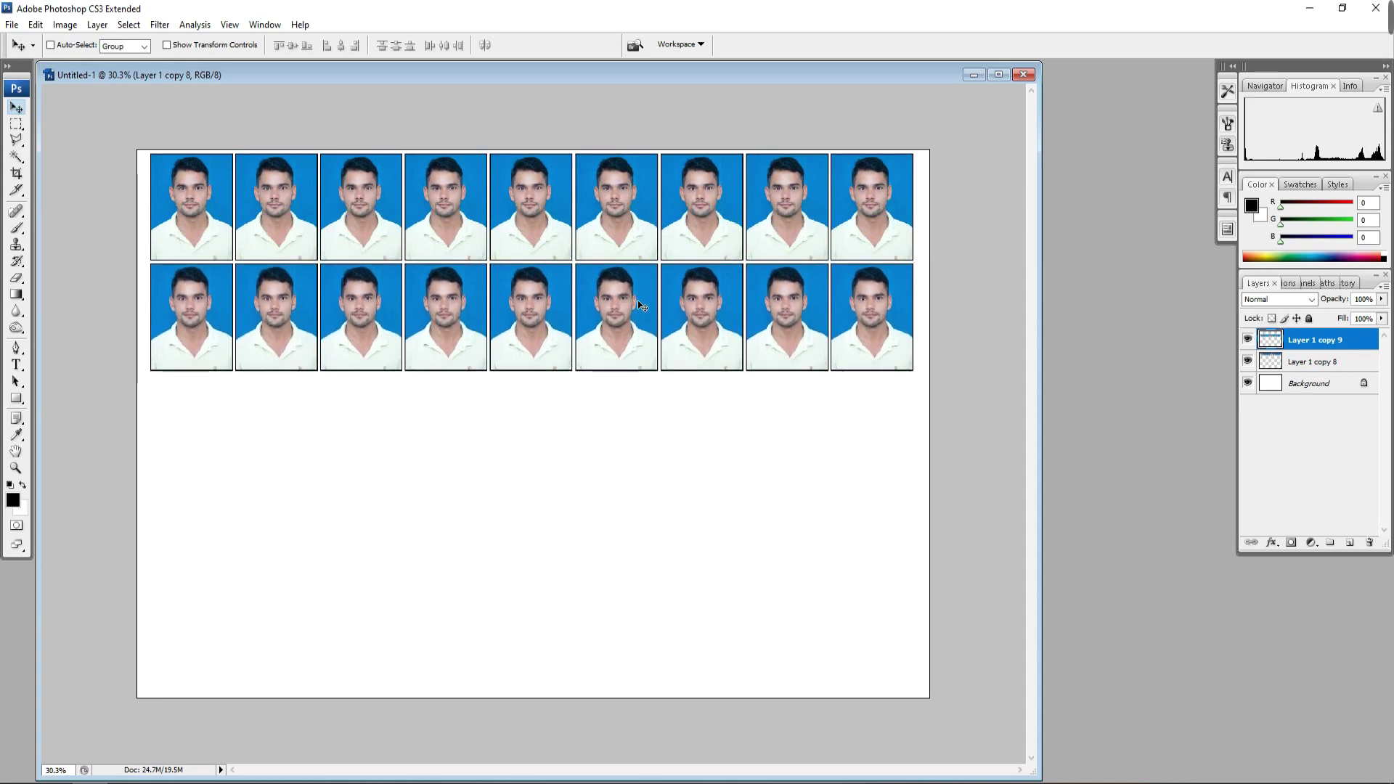
pyautogui.moveTo(639, 314); pyautogui.dragTo(642, 430)
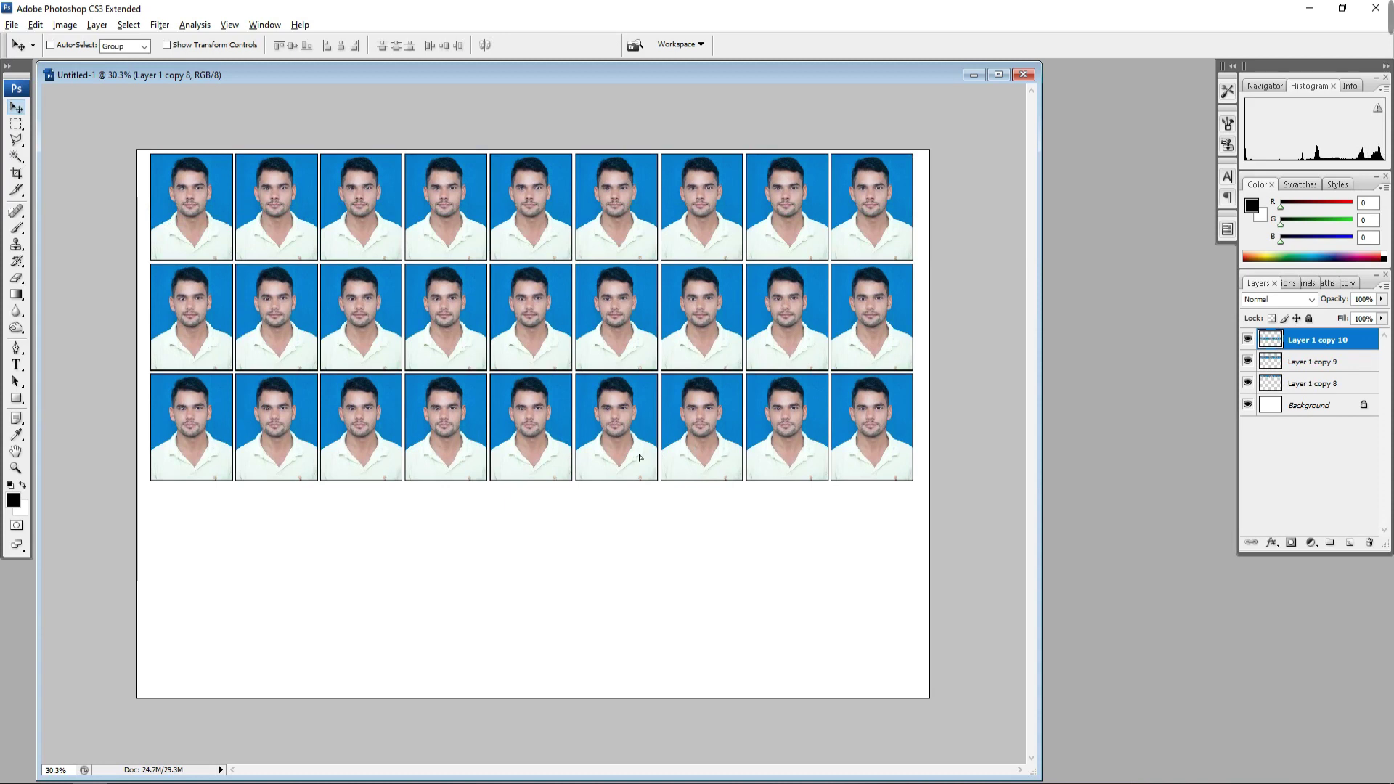
pyautogui.moveTo(640, 457); pyautogui.dragTo(710, 516)
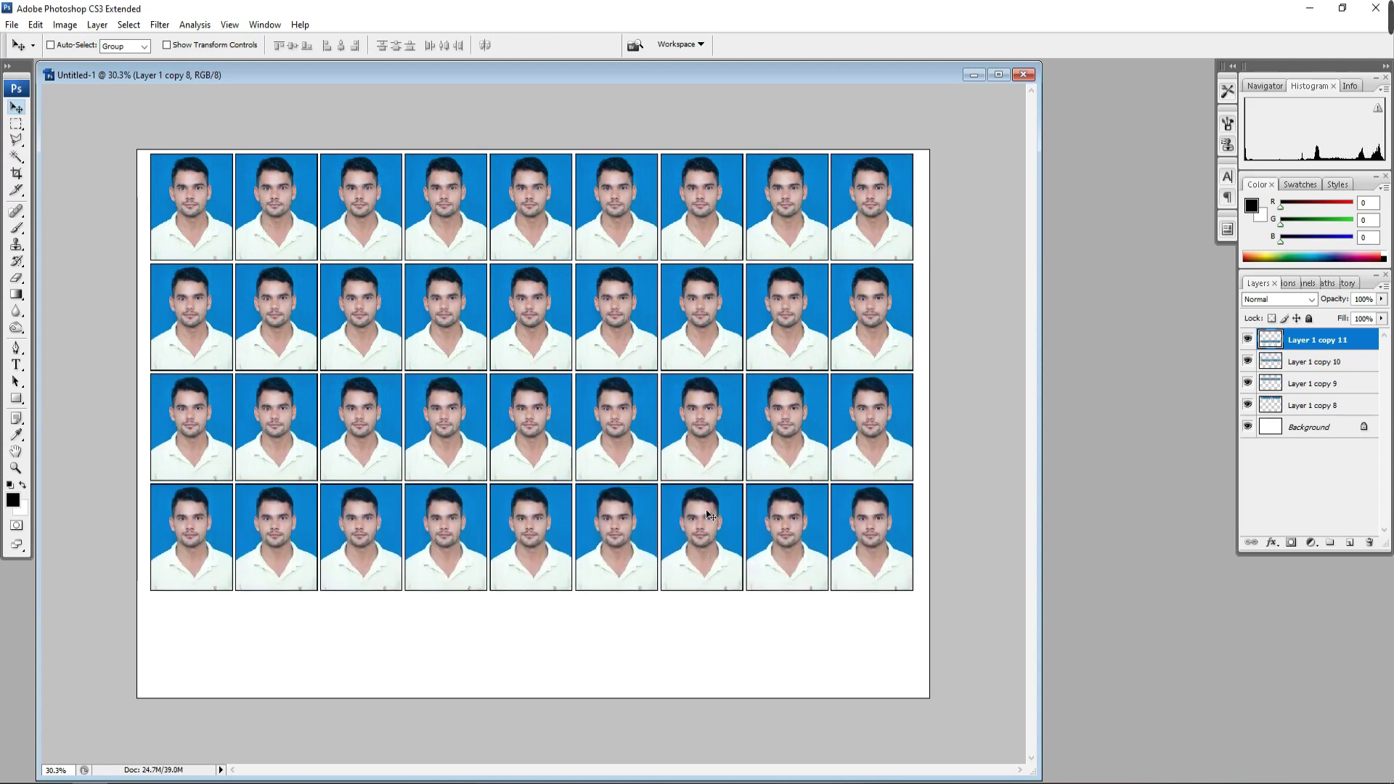
pyautogui.moveTo(626, 539); pyautogui.dragTo(646, 645)
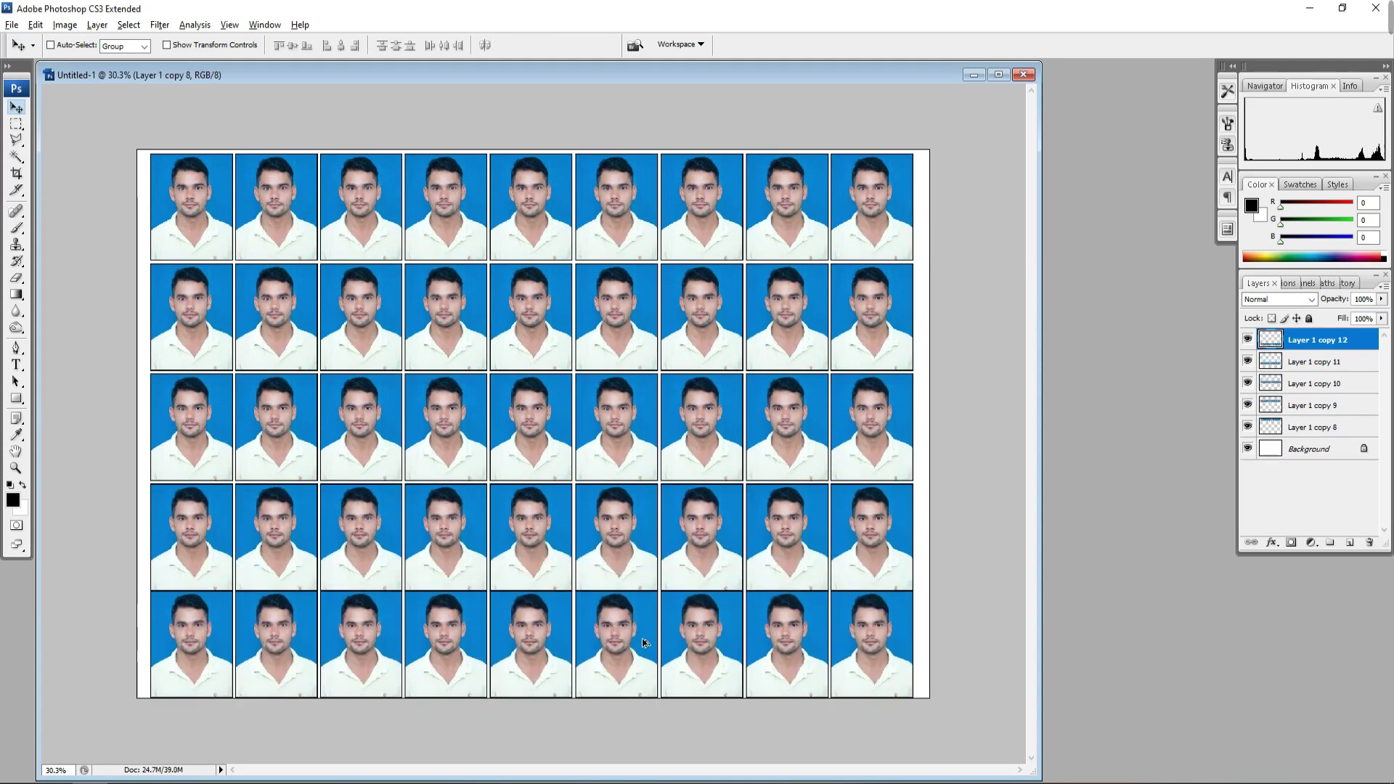
pyautogui.press('Up')
pyautogui.press('Up')
pyautogui.press('Up')
pyautogui.press('Up')
pyautogui.press('Up')
pyautogui.press('Up')
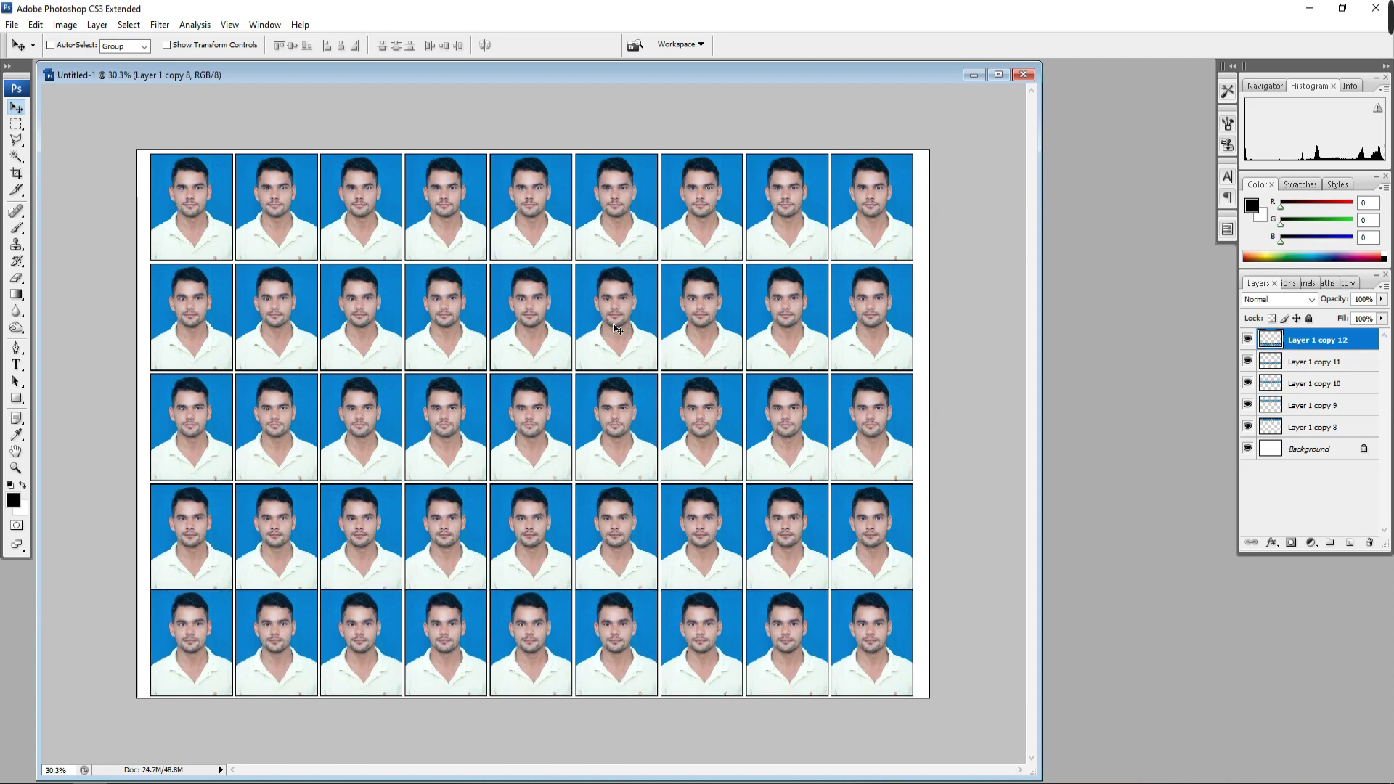
# Nudge each row's layer up to close the gaps between the photo rows
pyautogui.rightClick(607, 193)
pyautogui.click(639, 197)
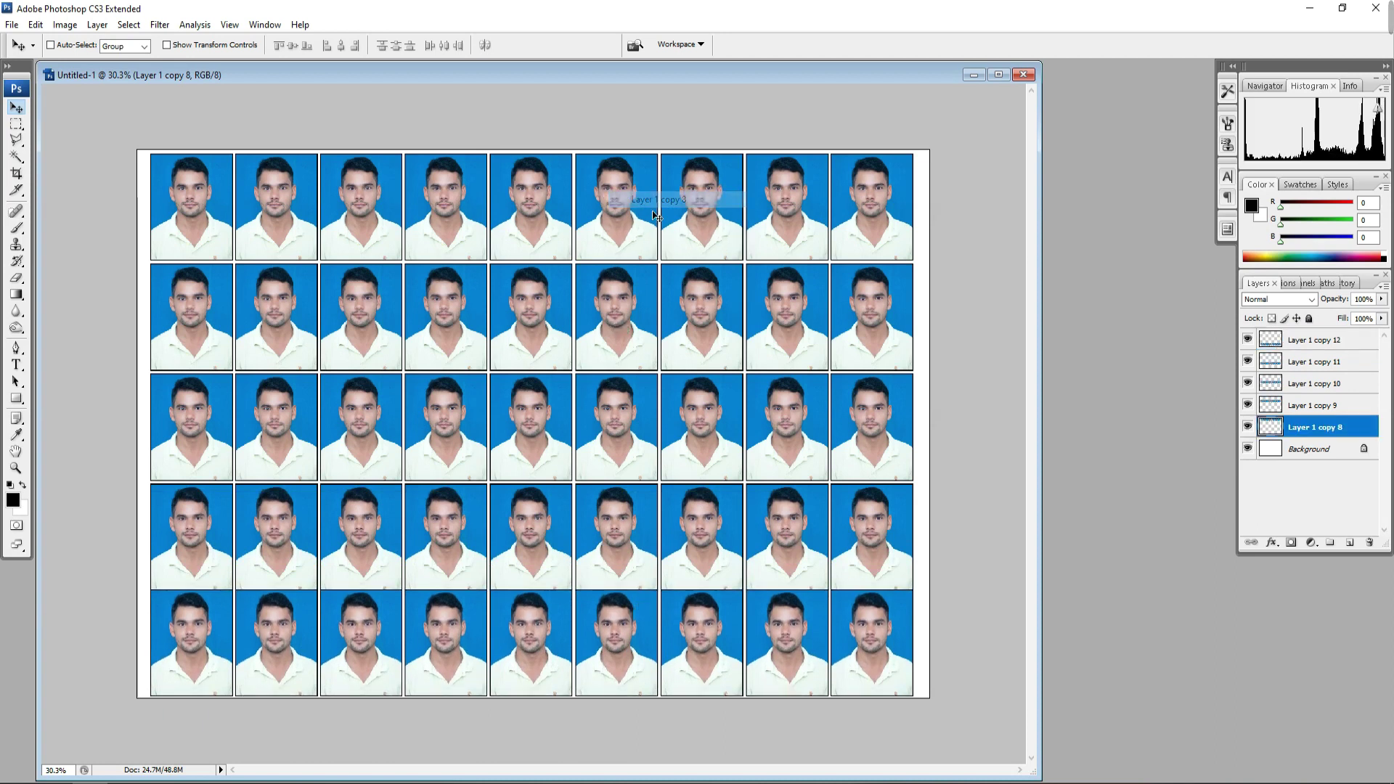
pyautogui.press('Up')
pyautogui.press('Up')
pyautogui.press('Up')
pyautogui.rightClick(620, 324)
pyautogui.click(665, 334)
pyautogui.press('Up')
pyautogui.press('Up')
pyautogui.press('Up')
pyautogui.rightClick(614, 411)
pyautogui.click(703, 422)
pyautogui.press('Up')
pyautogui.press('Up')
pyautogui.press('Up')
pyautogui.press('Up')
pyautogui.press('Up')
pyautogui.press('Up')
pyautogui.rightClick(622, 528)
pyautogui.click(676, 536)
pyautogui.press('Up')
pyautogui.press('Up')
pyautogui.press('Up')
pyautogui.press('Up')
pyautogui.press('Up')
pyautogui.press('Up')
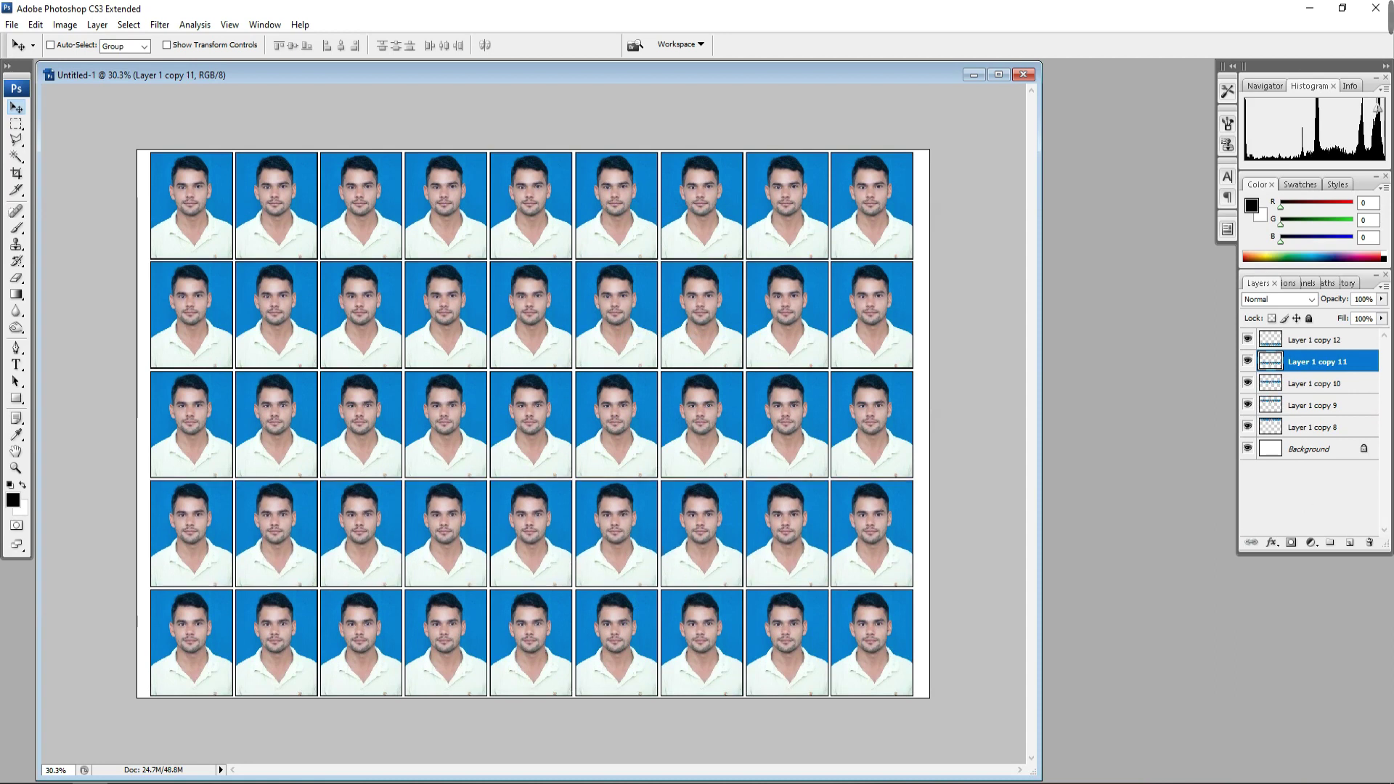
# Merge the five row layers into one and scale the grid slightly to fit the sheet
pyautogui.click(1335, 341)
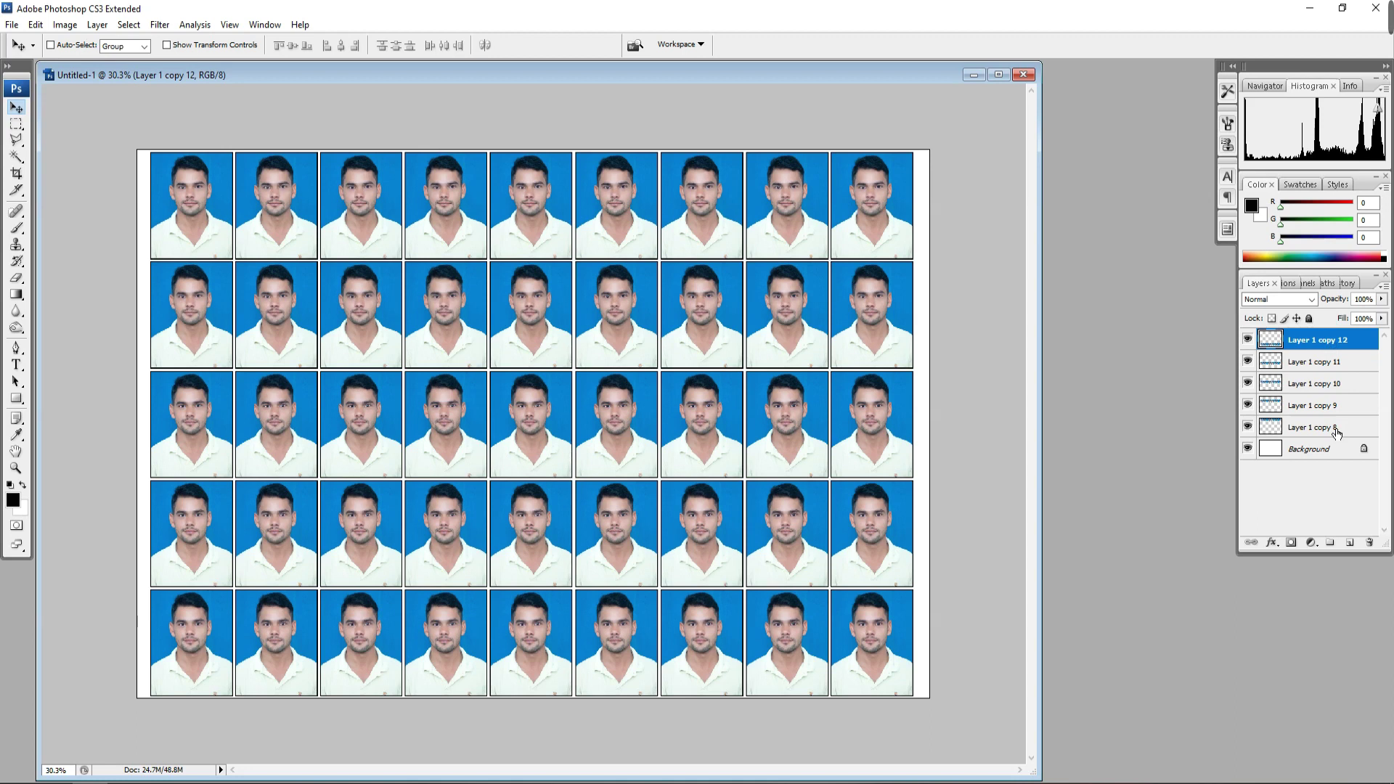
pyautogui.keyDown('shift'); pyautogui.click(1336, 429); pyautogui.keyUp('shift')
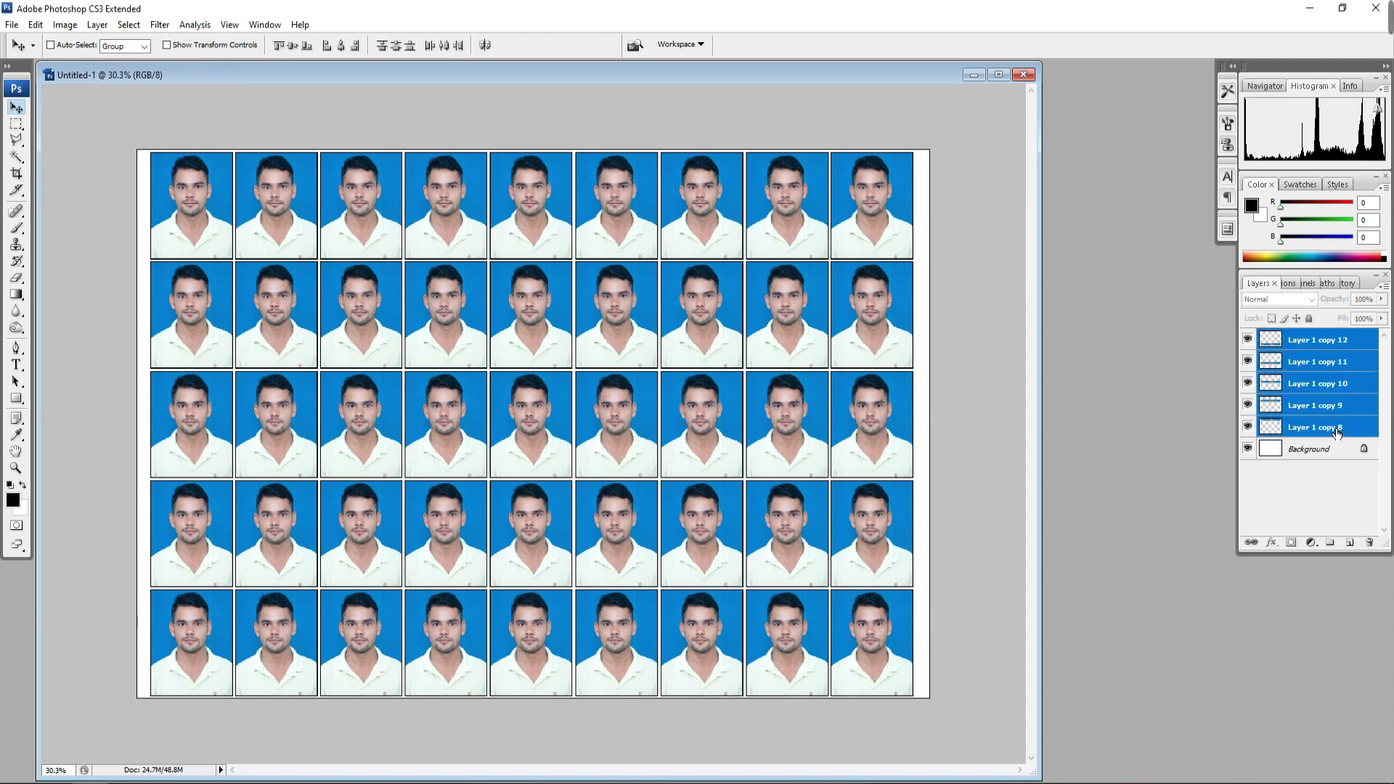
pyautogui.hotkey('ctrl', 'e')
pyautogui.hotkey('ctrl', 't')
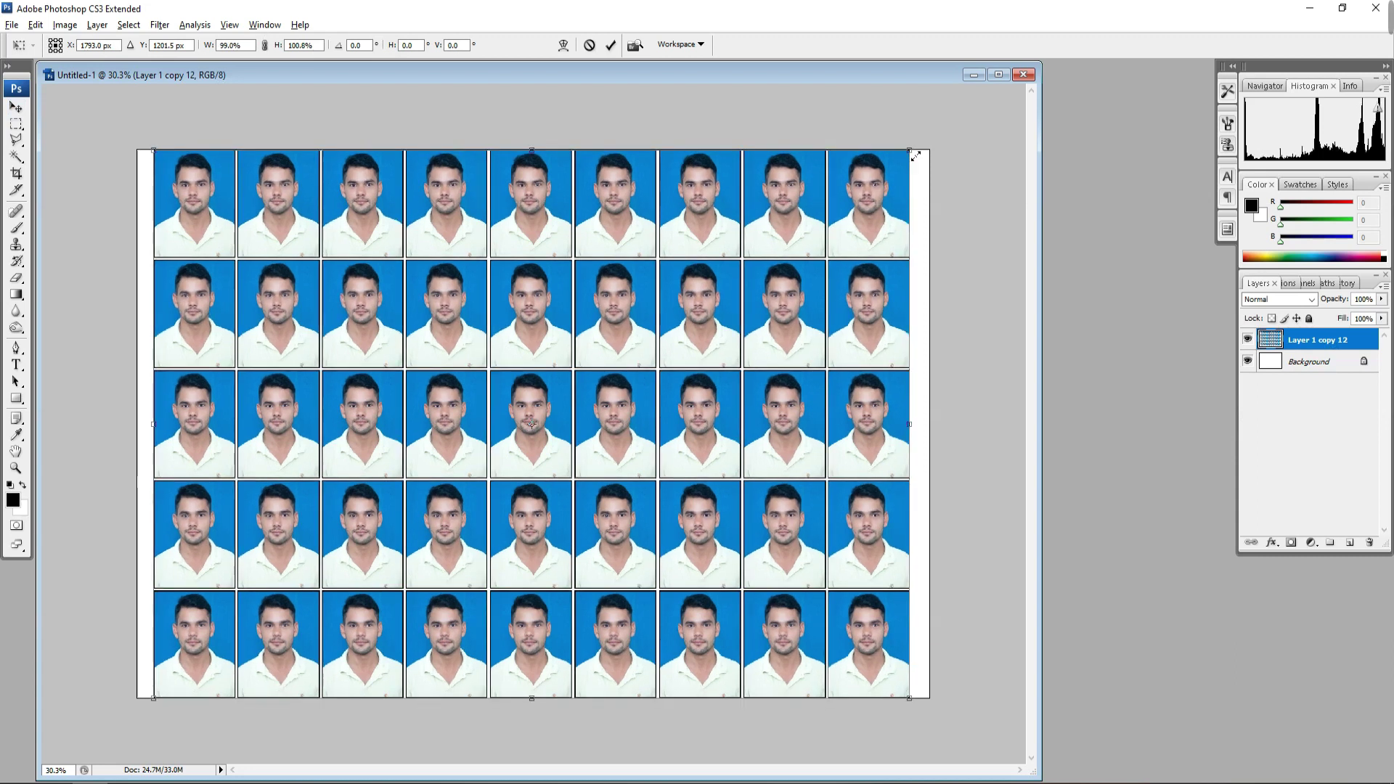
pyautogui.press('Return')
pyautogui.hotkey('ctrl', 't')
pyautogui.moveTo(920, 157); pyautogui.dragTo(925, 168)
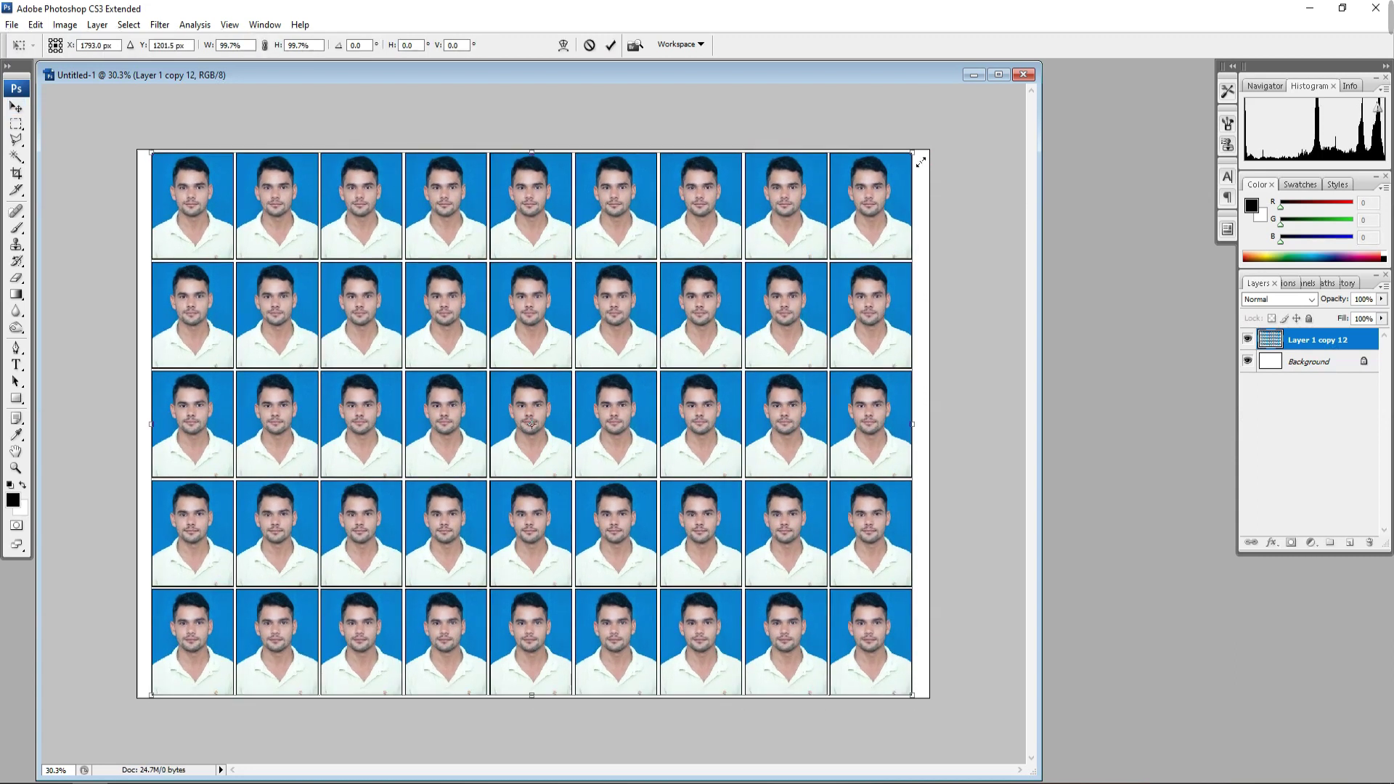
pyautogui.press('Return')
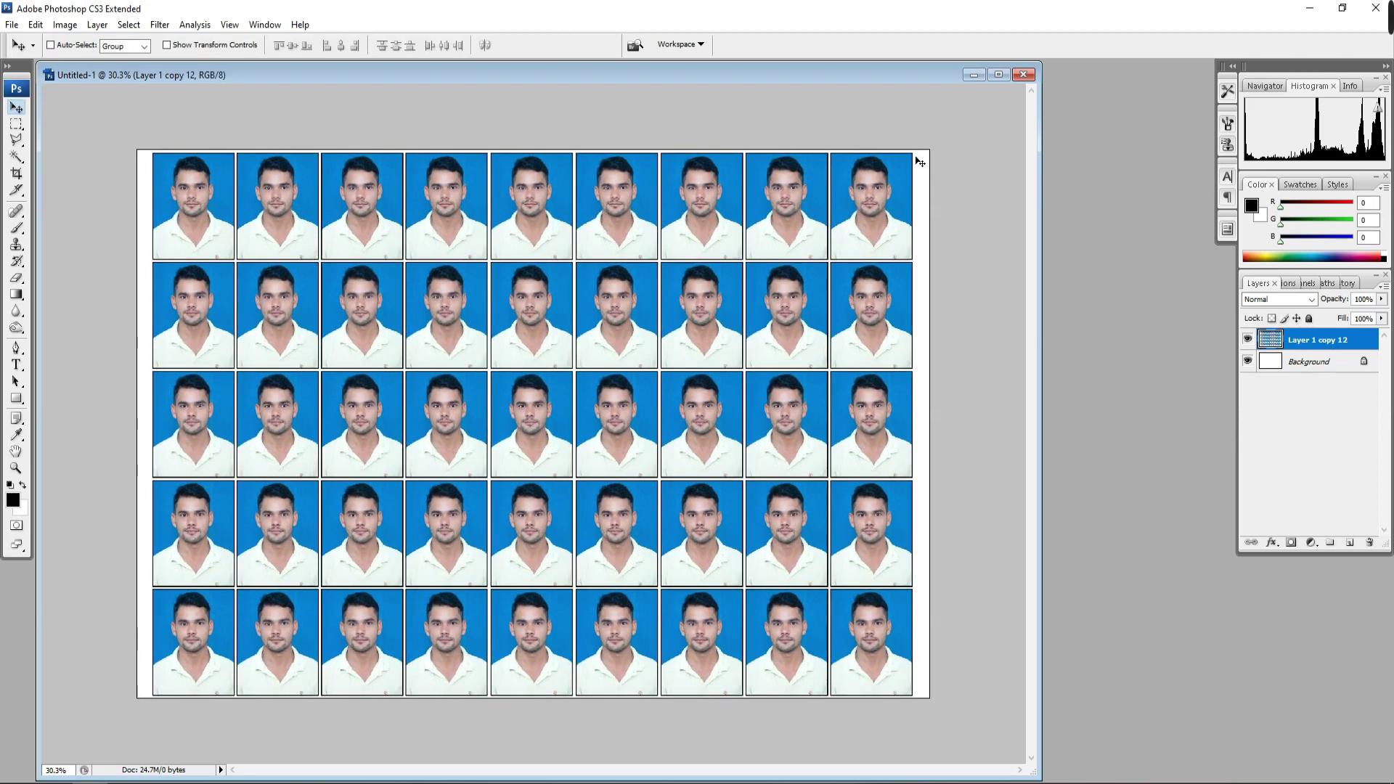
# Fit the sheet in the window and merge all visible layers
pyautogui.hotkey('ctrl', '+')
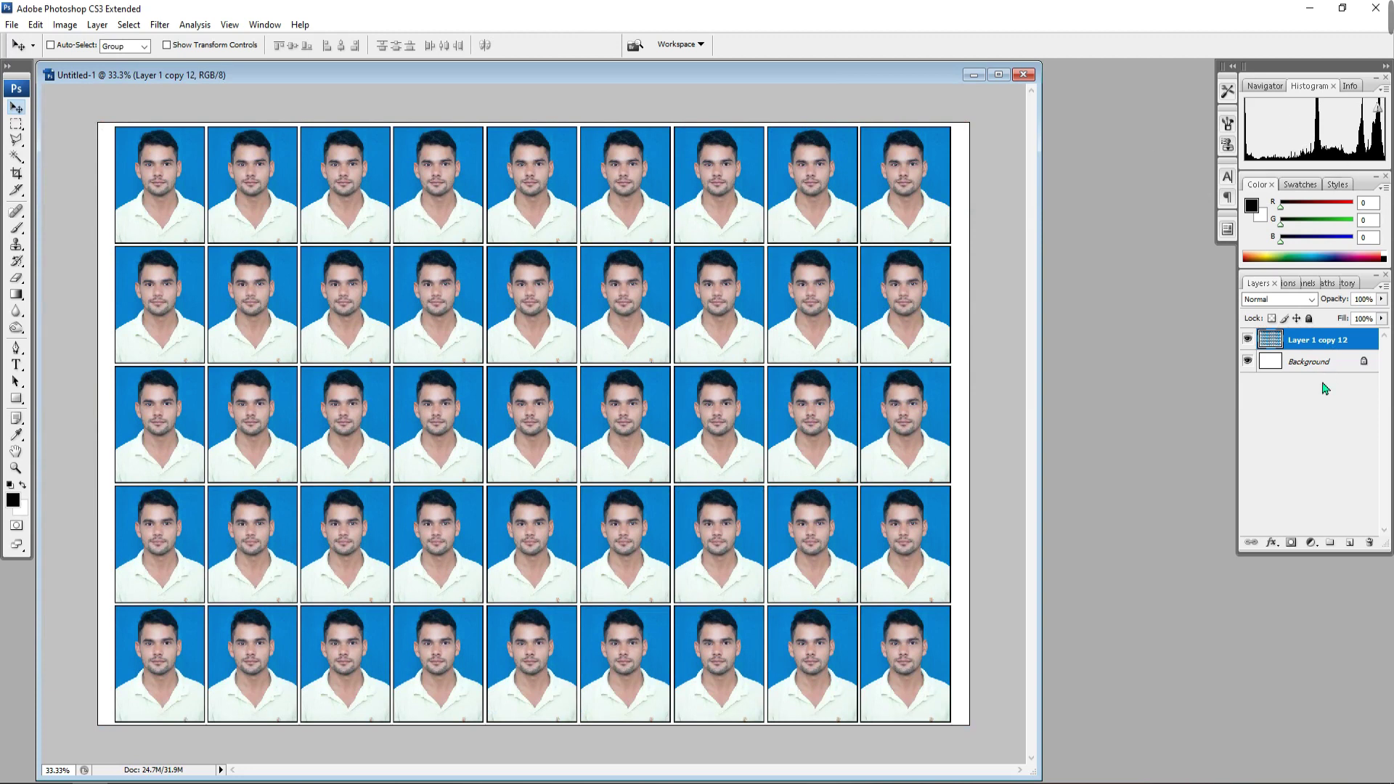
pyautogui.hotkey('ctrl', 'shift', 'e')
pyautogui.click(1288, 283)
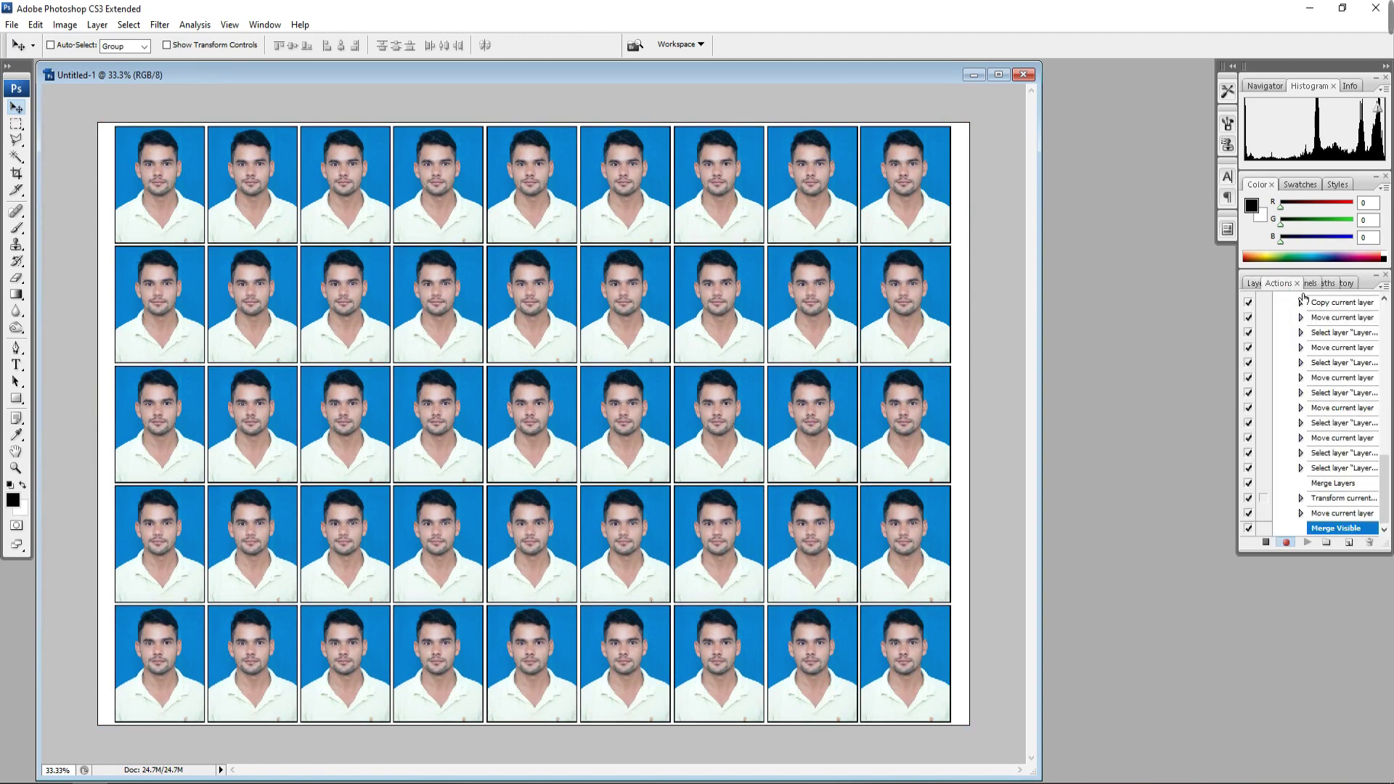
# Stop recording 45 Photo, close Untitled-1 without saving, and pick the next test photo
pyautogui.click(1269, 544)
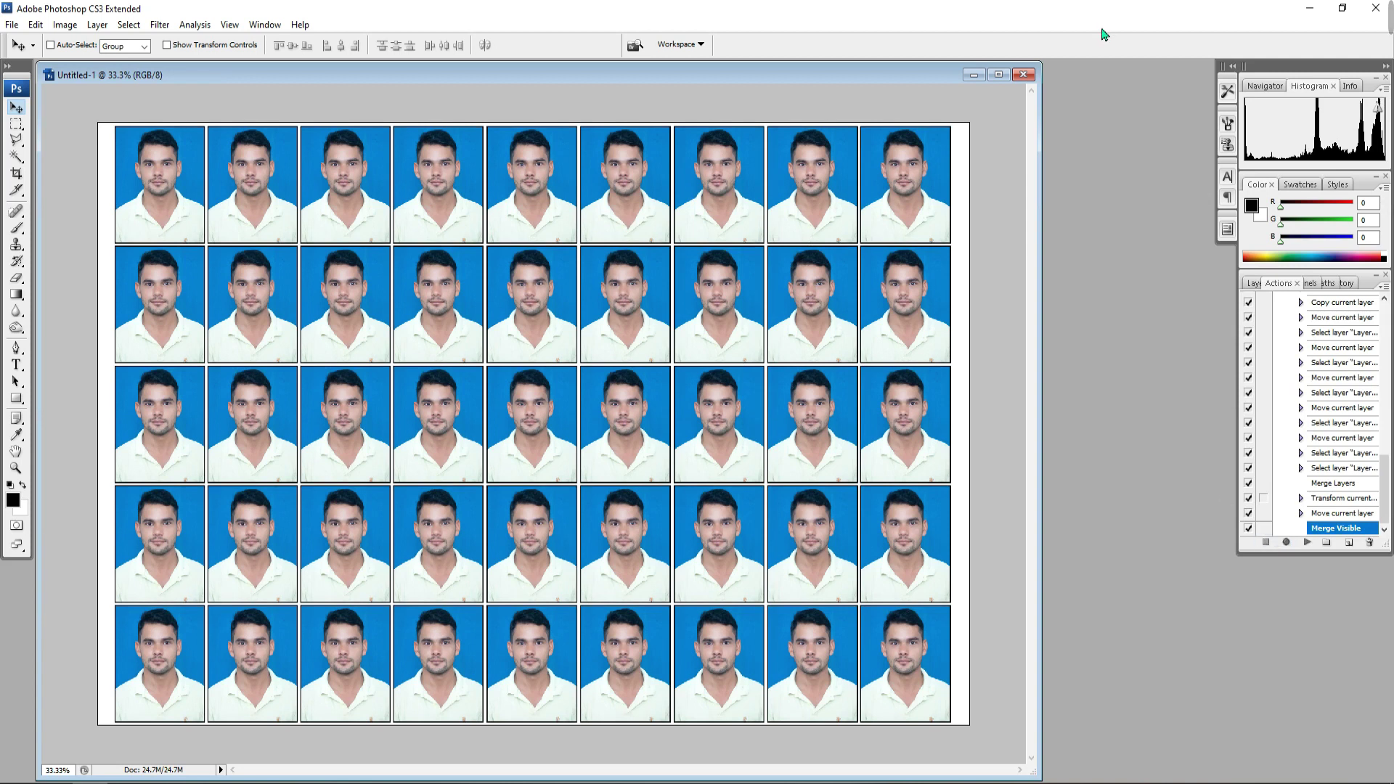
pyautogui.click(1023, 75)
pyautogui.click(709, 300)
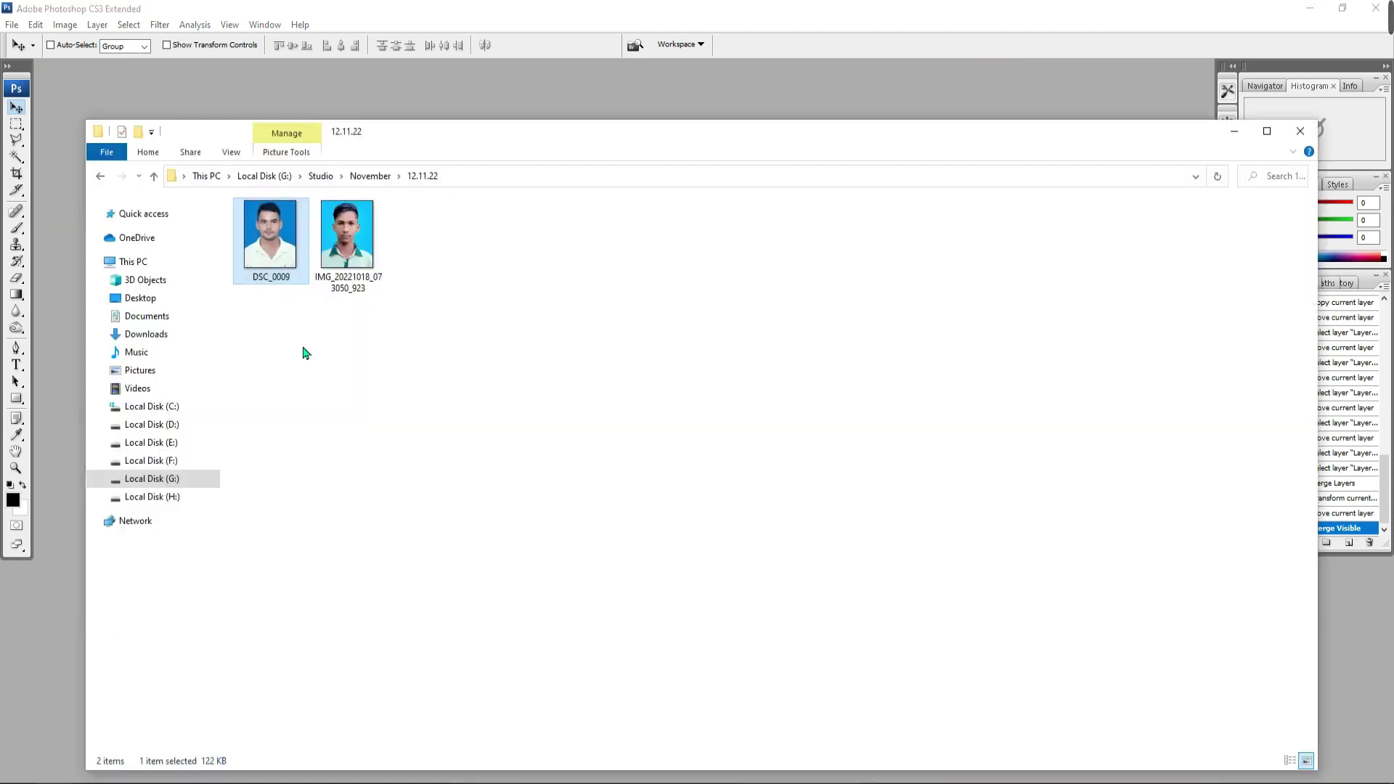
pyautogui.click(346, 240)
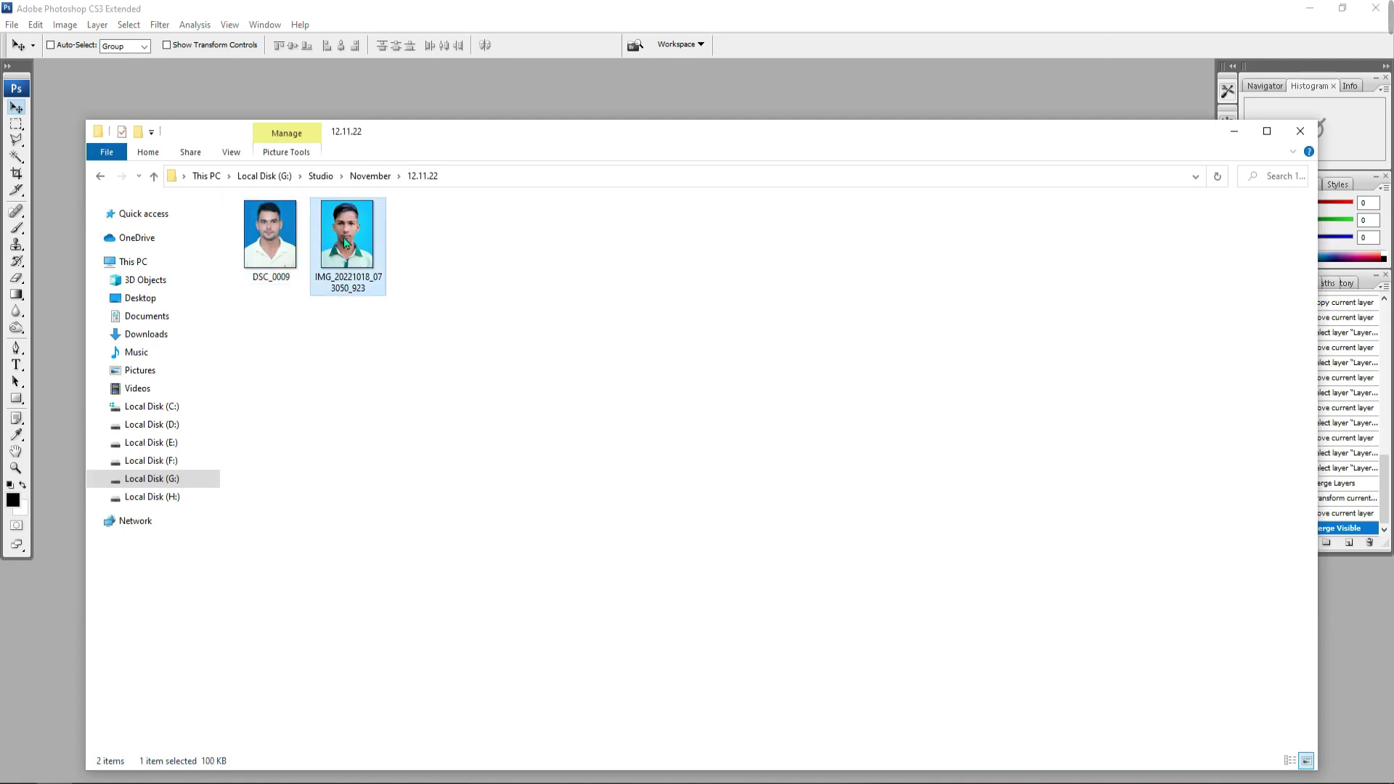
pyautogui.click(397, 116)
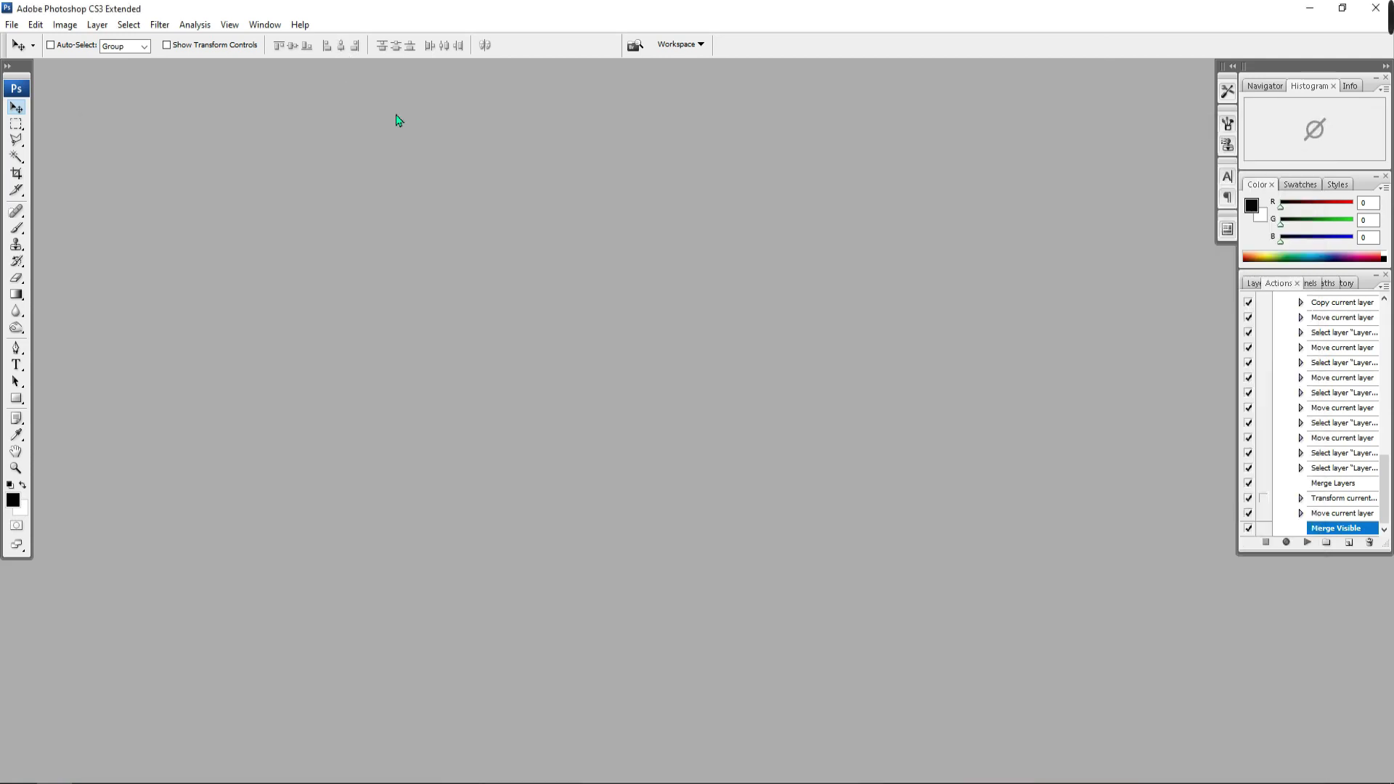
# Play the collapsed 45 Photo action on DSC_0009, then close the generated Untitled-1 sheet
pyautogui.scroll(3, 1314, 305)
pyautogui.scroll(3, 1311, 305)
pyautogui.scroll(3, 1305, 305)
pyautogui.scroll(3, 1307, 312)
pyautogui.scroll(3, 1310, 364)
pyautogui.scroll(3, 1307, 366)
pyautogui.click(1291, 360)
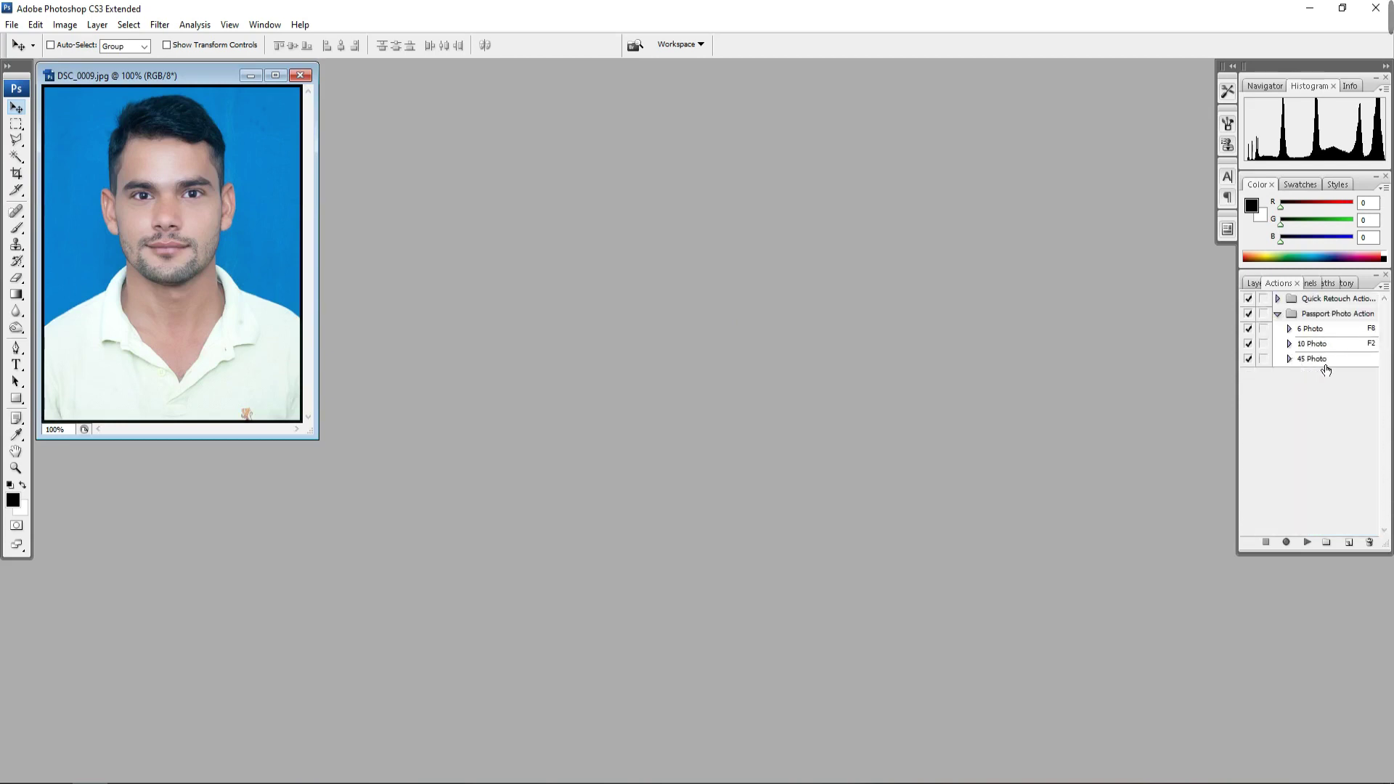
pyautogui.click(1340, 360)
pyautogui.click(1307, 542)
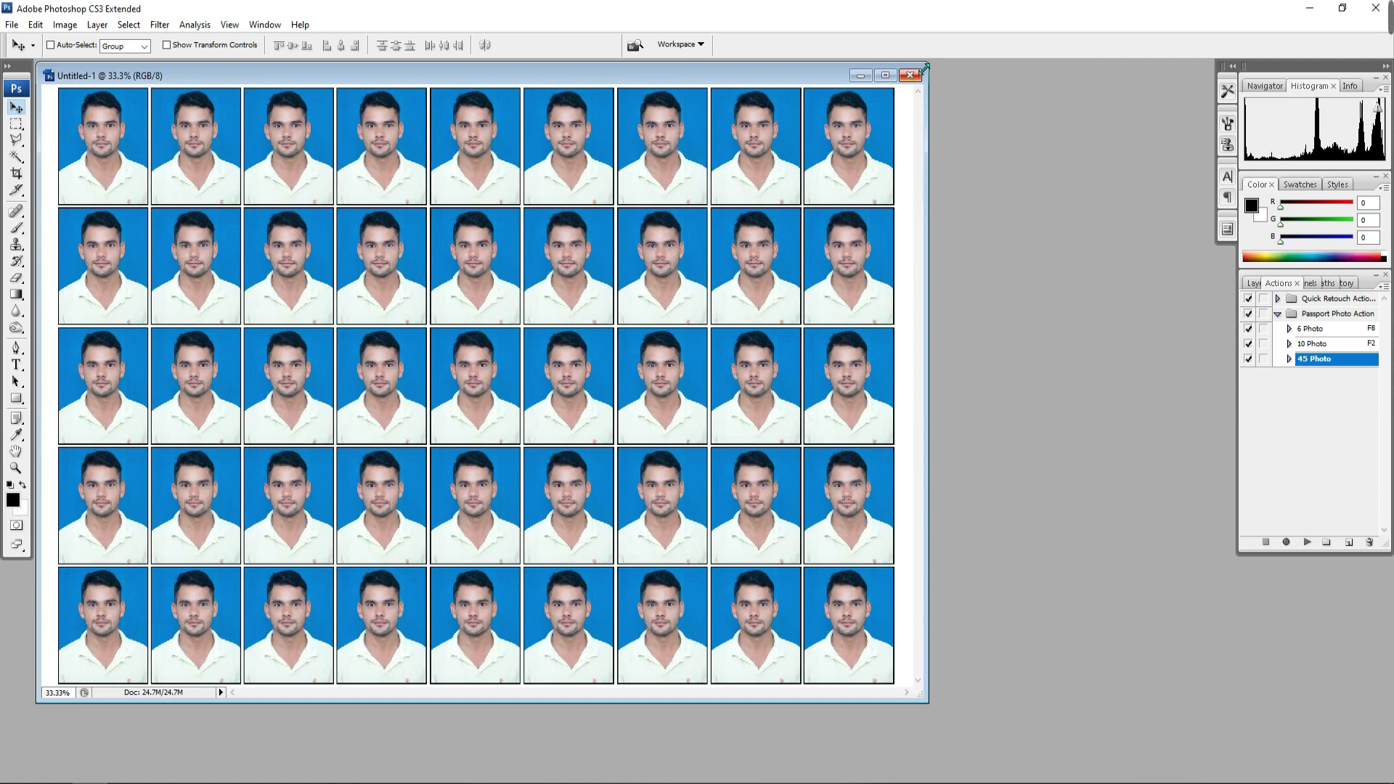
pyautogui.click(910, 75)
# Discard the test sheet, open IMG_20221018_073050_923, and play 45 Photo on it
pyautogui.click(703, 307)
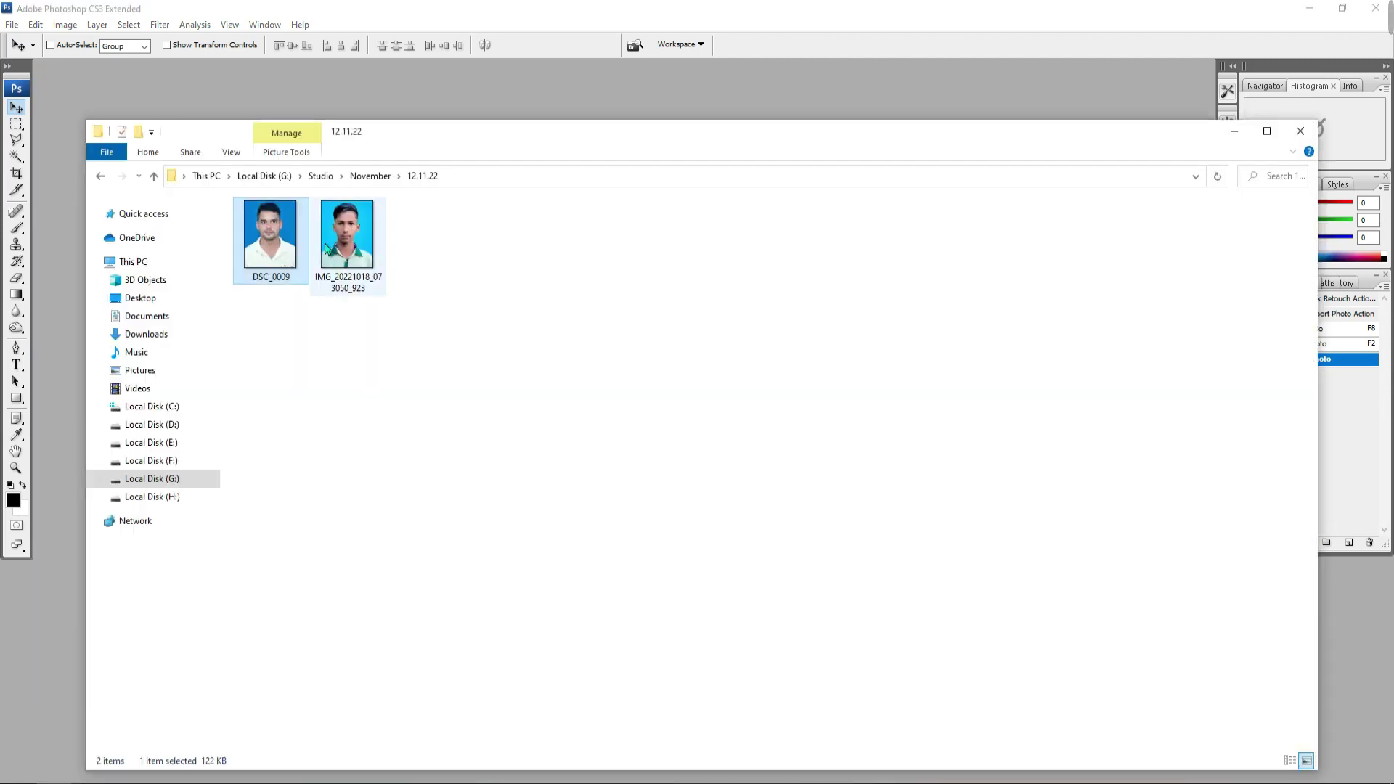
pyautogui.doubleClick(338, 233)
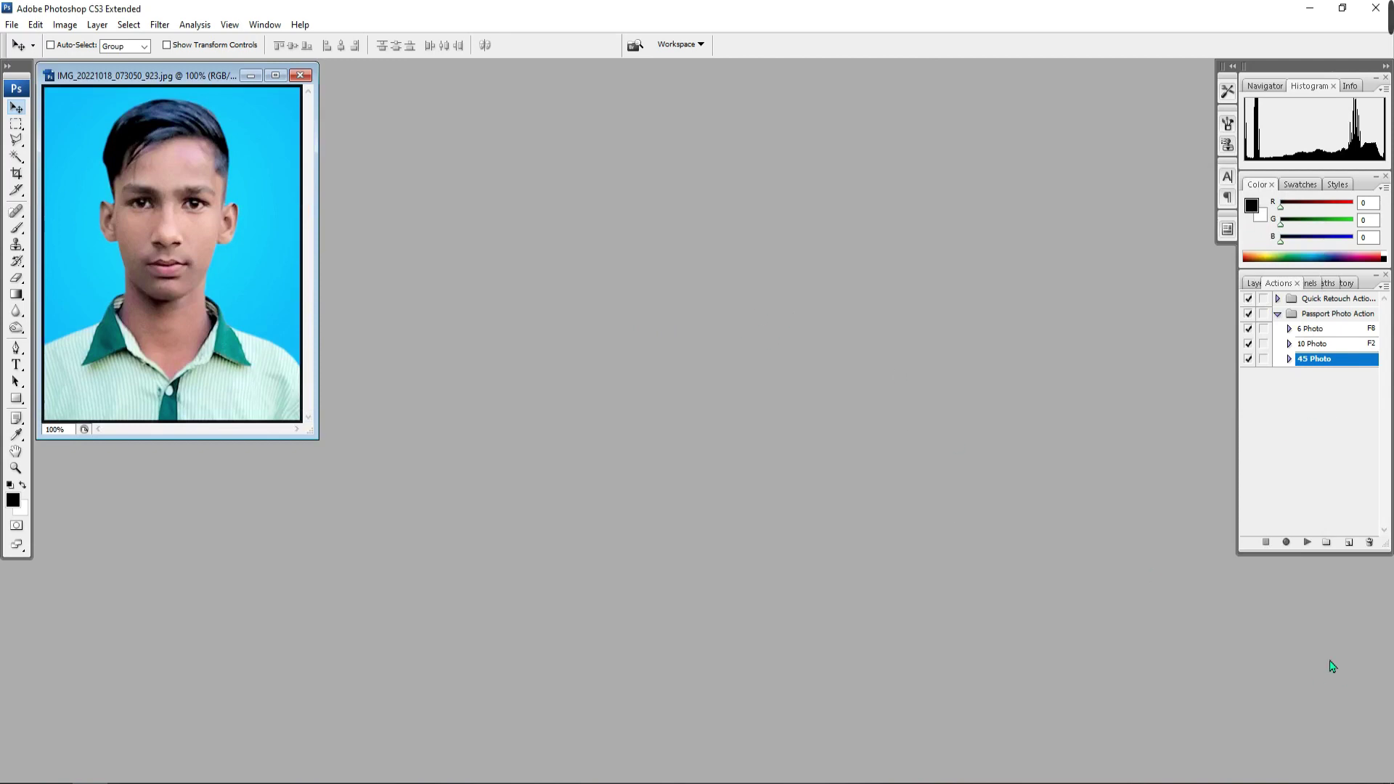
pyautogui.click(1307, 541)
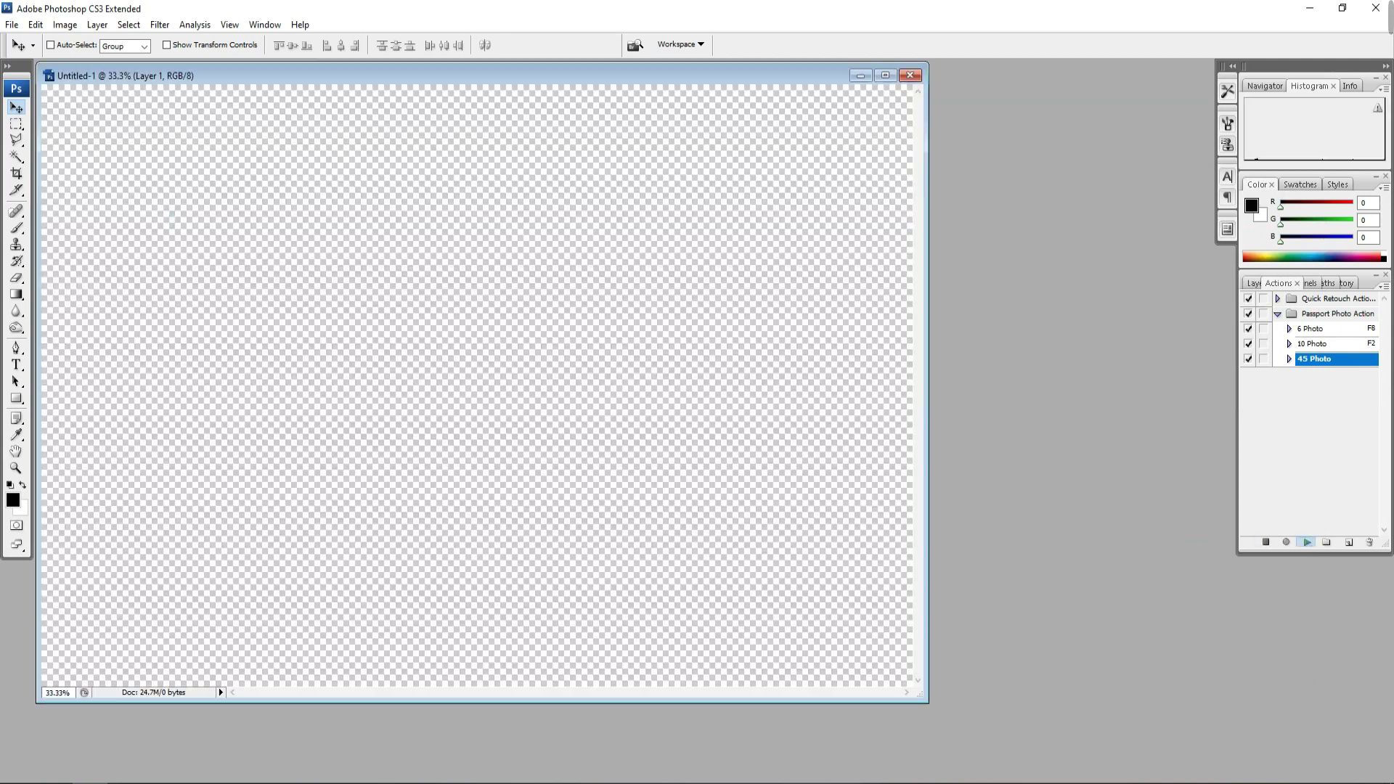